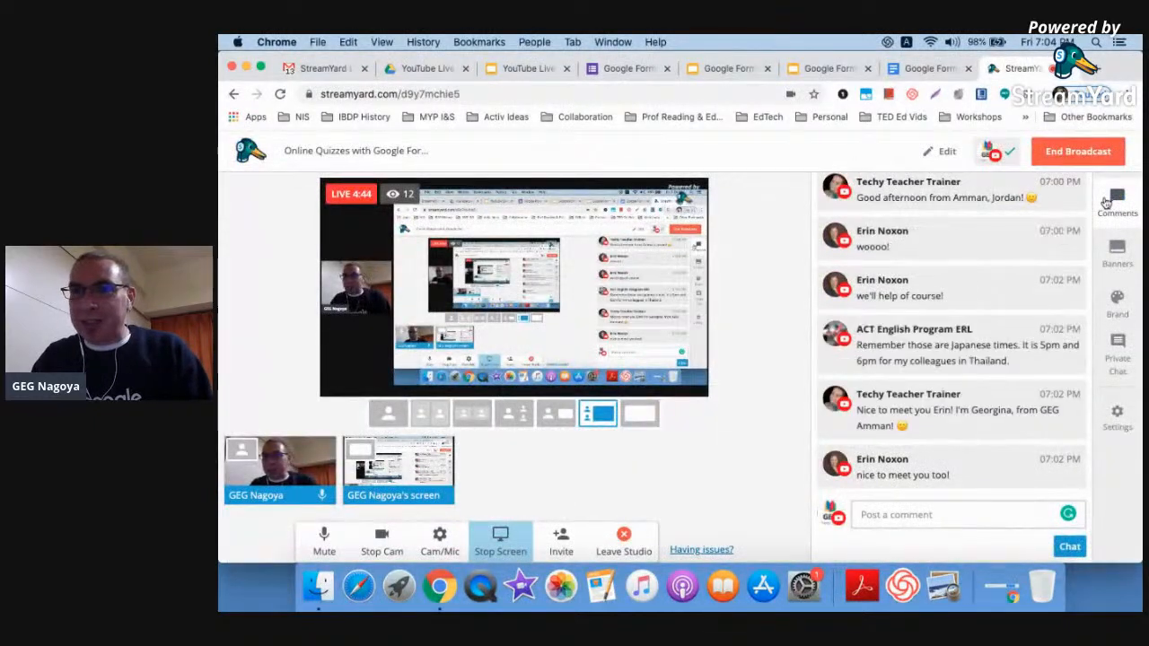
Post the Google Docs session links URL in the StreamYard chat, then bring up the Forms quiz editor
{"action": "left_click", "coordinate": [917, 523]}
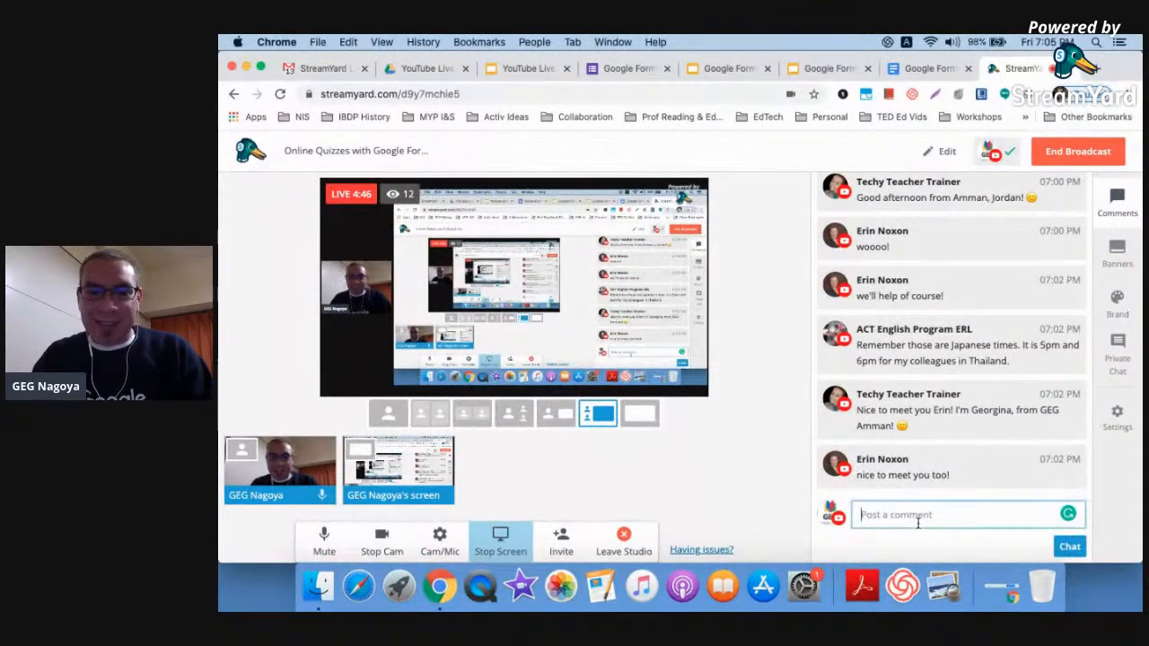
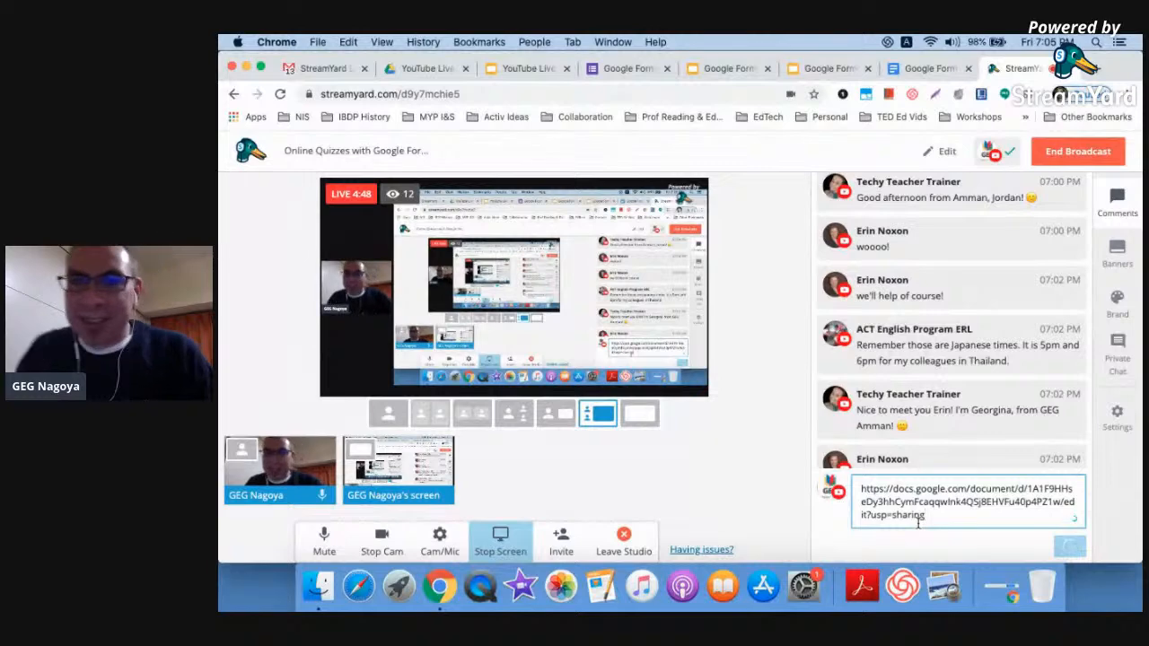
{"action": "key", "text": "Return"}
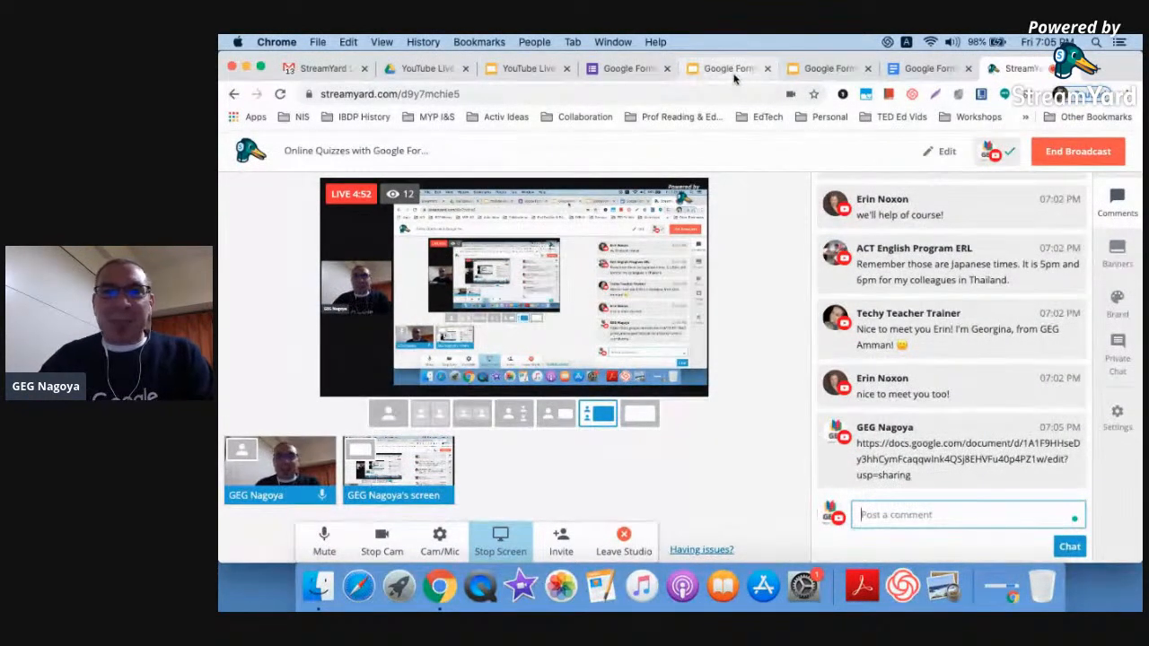
{"action": "left_click", "coordinate": [938, 68]}
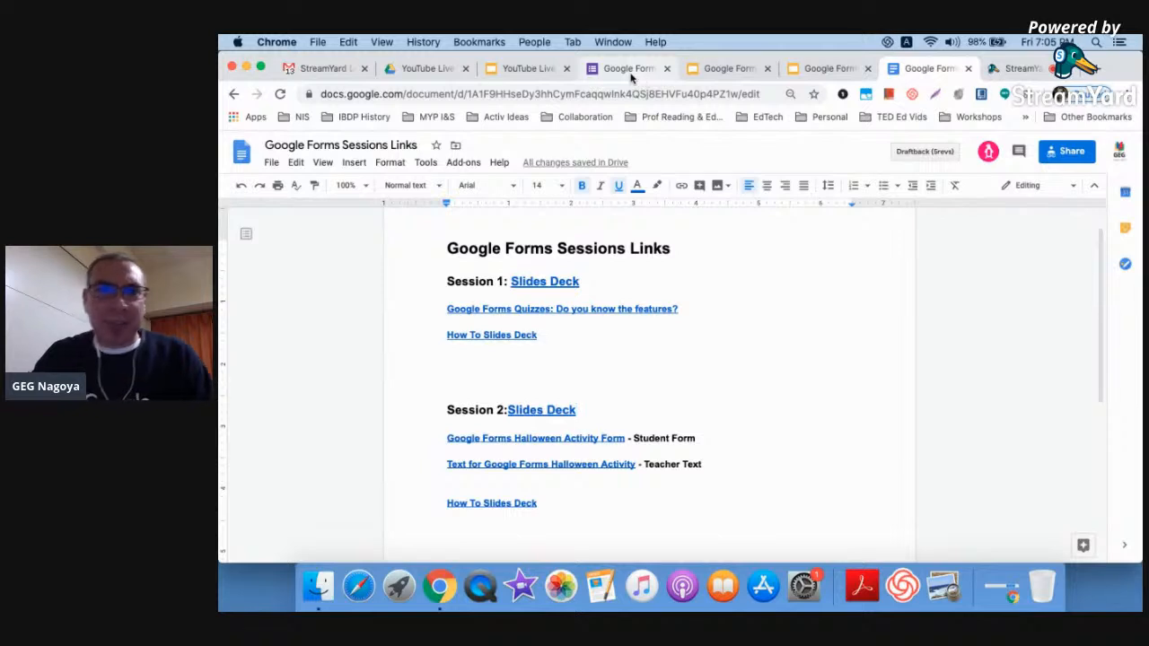
{"action": "left_click", "coordinate": [631, 78]}
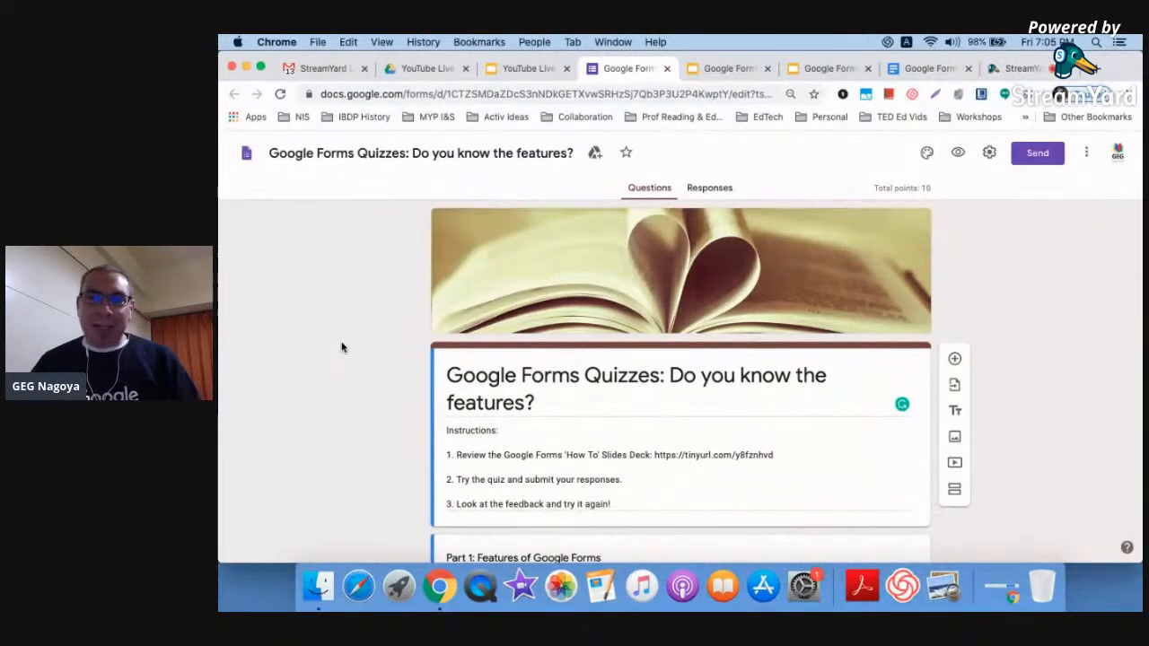
{"action": "scroll", "coordinate": [341, 347], "scroll_direction": "down", "scroll_amount": 3}
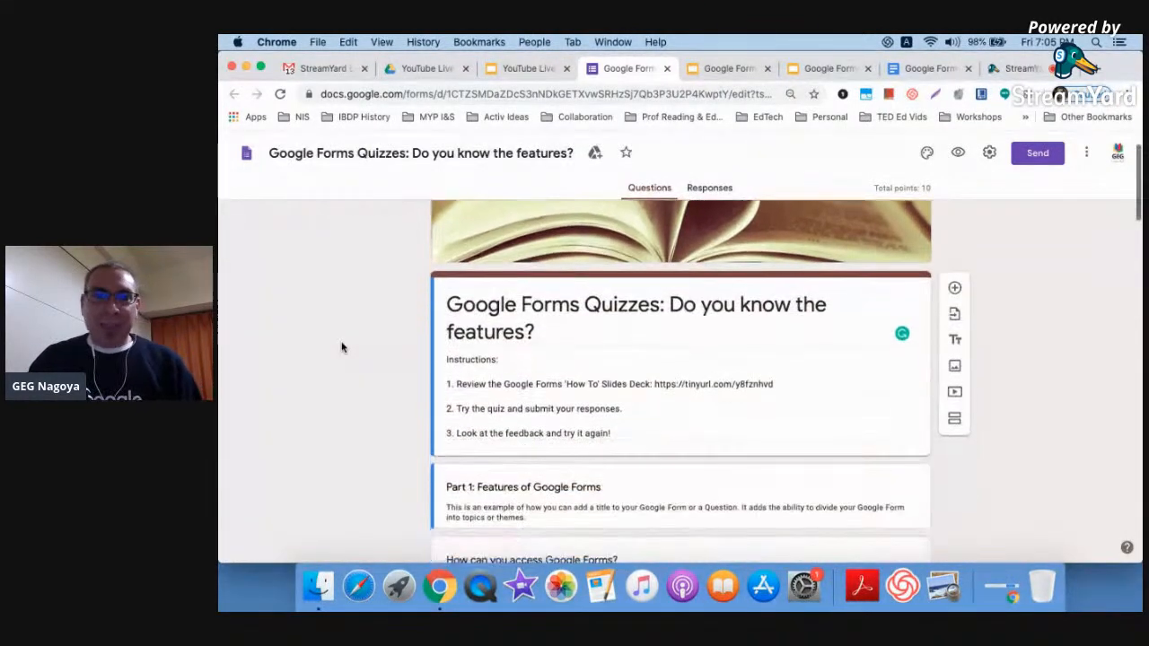
{"action": "scroll", "coordinate": [341, 347], "scroll_direction": "up", "scroll_amount": 3}
{"action": "scroll", "coordinate": [341, 347], "scroll_direction": "up", "scroll_amount": 1}
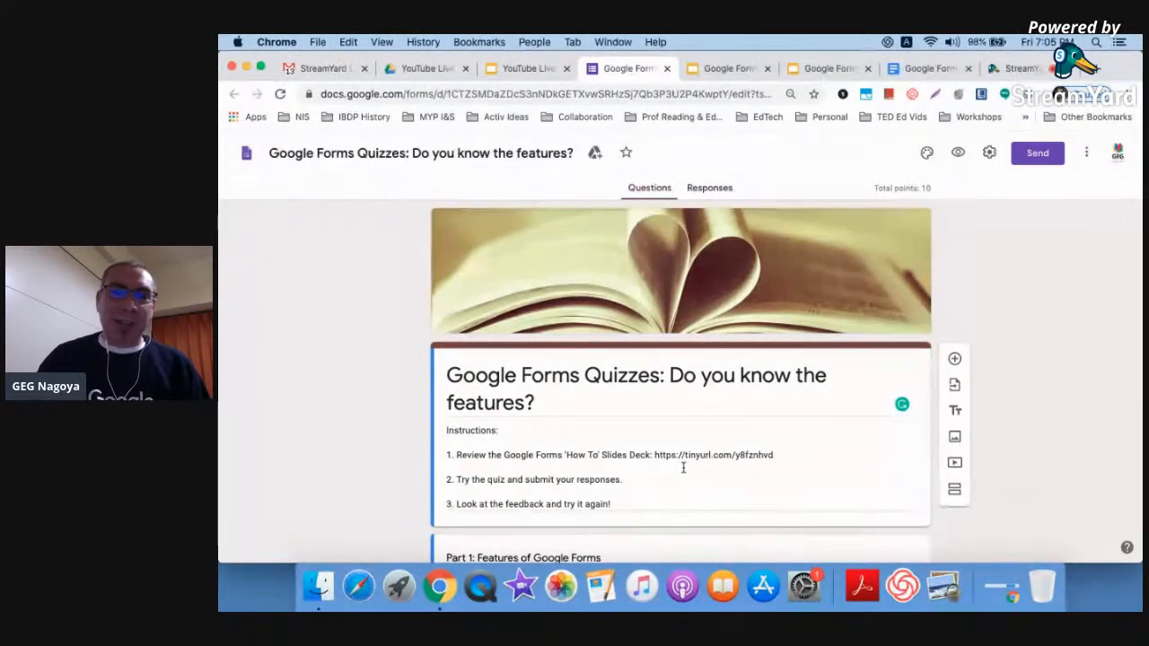
{"action": "scroll", "coordinate": [683, 466], "scroll_direction": "up", "scroll_amount": 5}
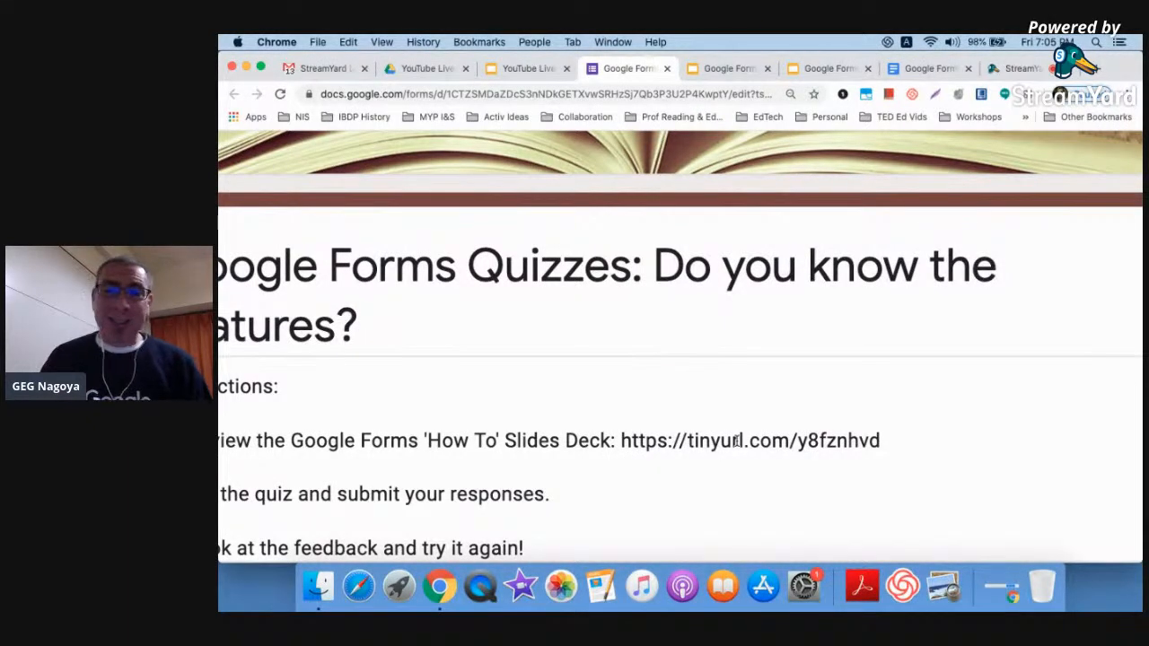
{"action": "scroll", "coordinate": [736, 440], "scroll_direction": "down", "scroll_amount": 5}
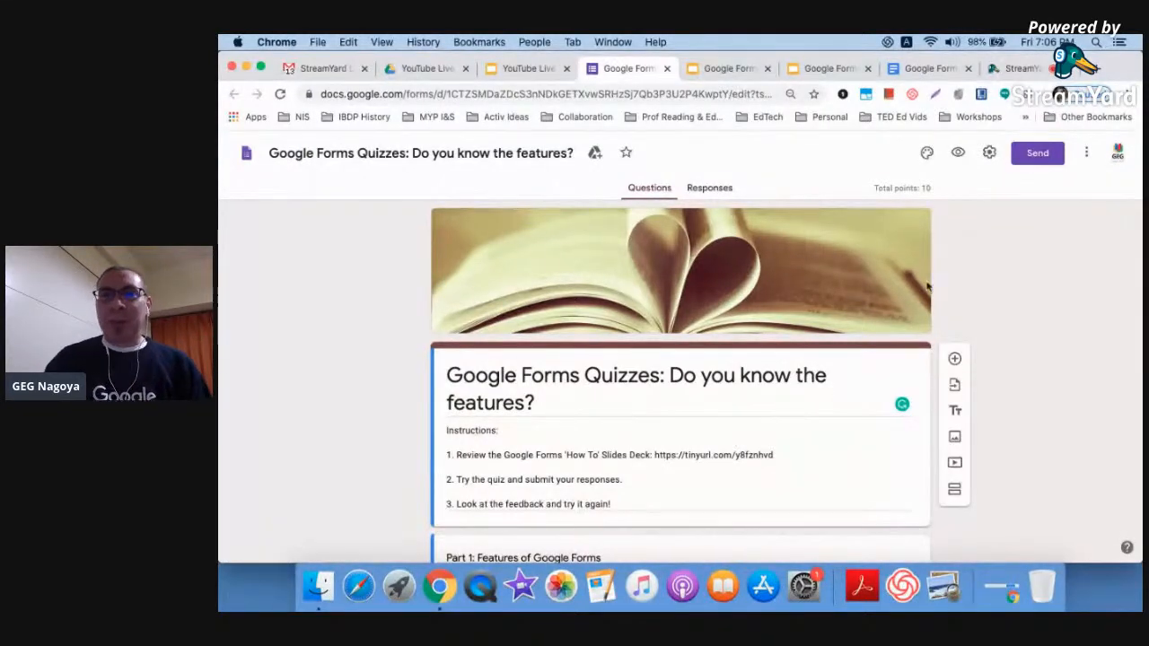
{"action": "left_click", "coordinate": [933, 70]}
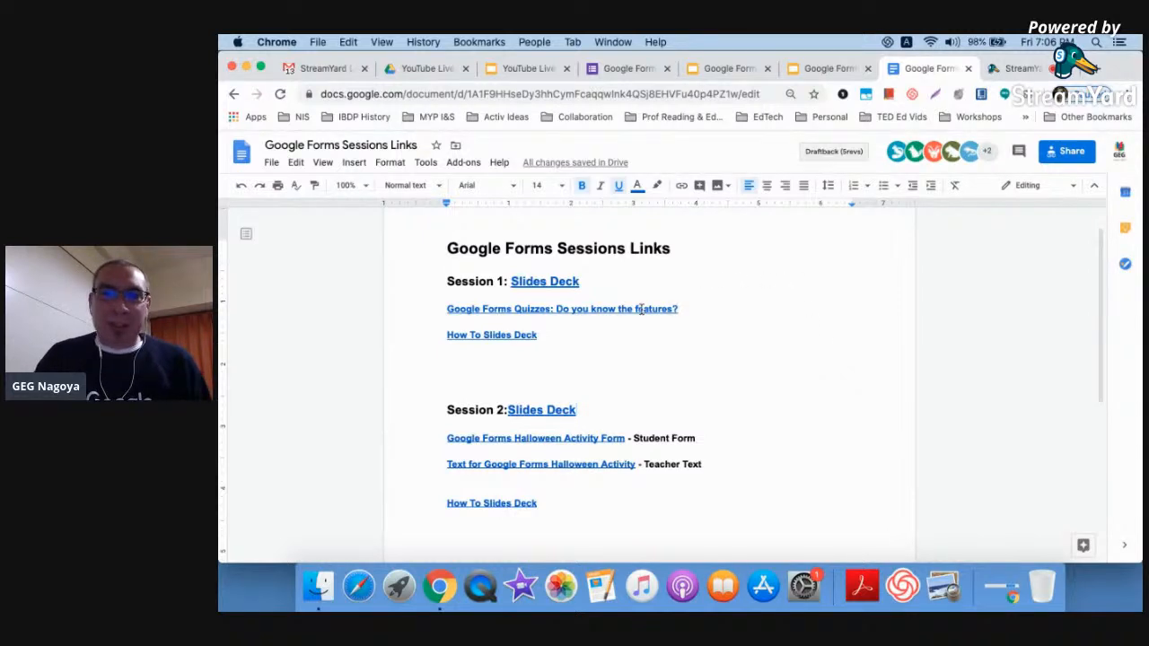
{"action": "left_click", "coordinate": [629, 69]}
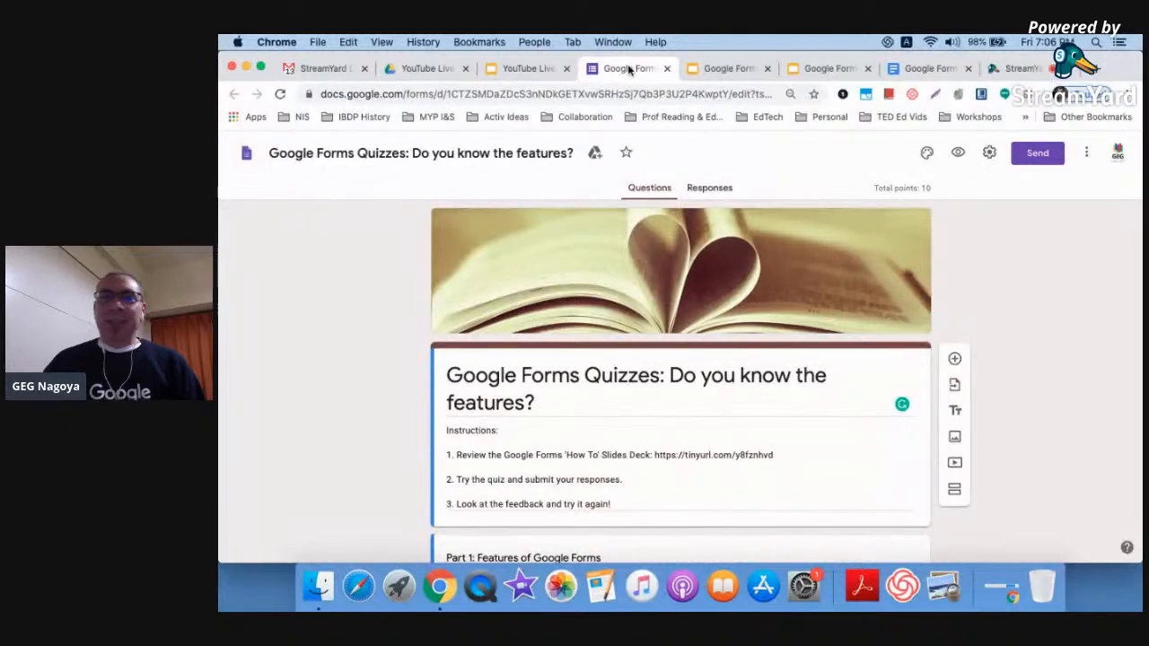
Scroll through the quiz to review its sections and questions
{"action": "scroll", "coordinate": [1019, 289], "scroll_direction": "down", "scroll_amount": 3}
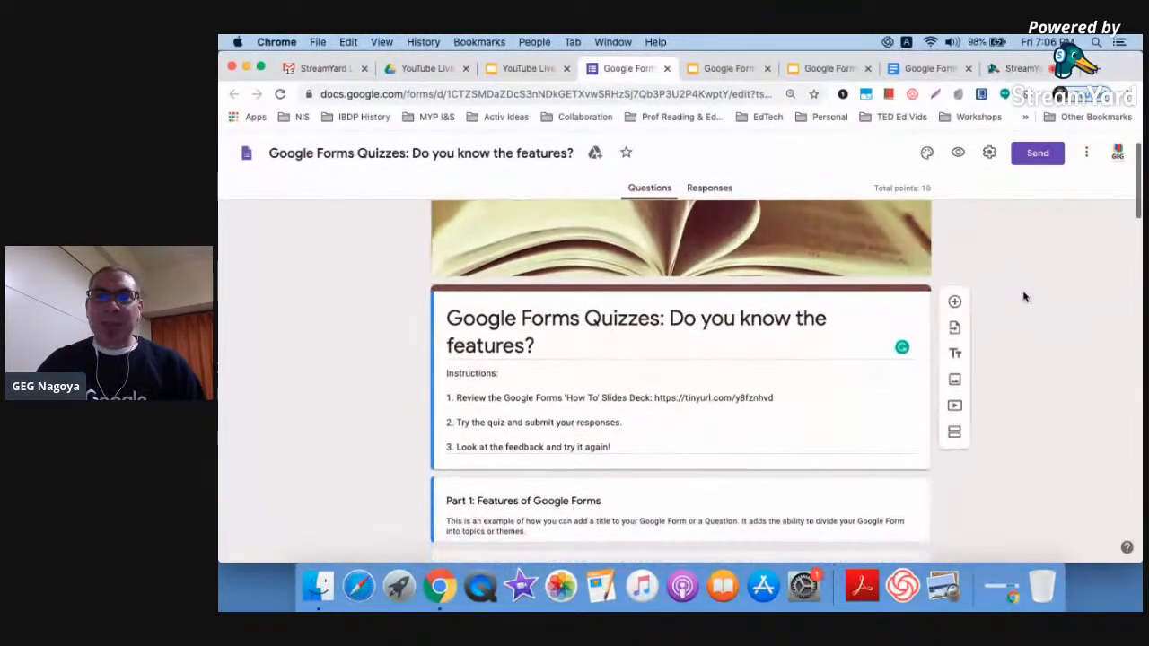
{"action": "scroll", "coordinate": [1019, 265], "scroll_direction": "up", "scroll_amount": 3}
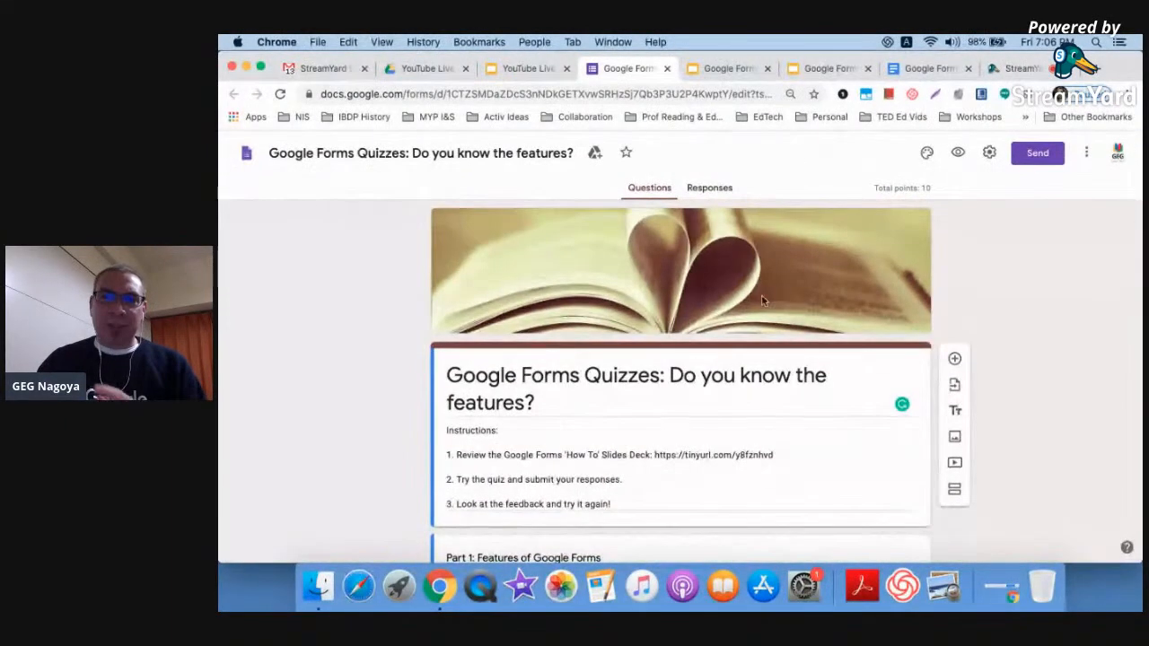
{"action": "scroll", "coordinate": [1019, 318], "scroll_direction": "down", "scroll_amount": 5}
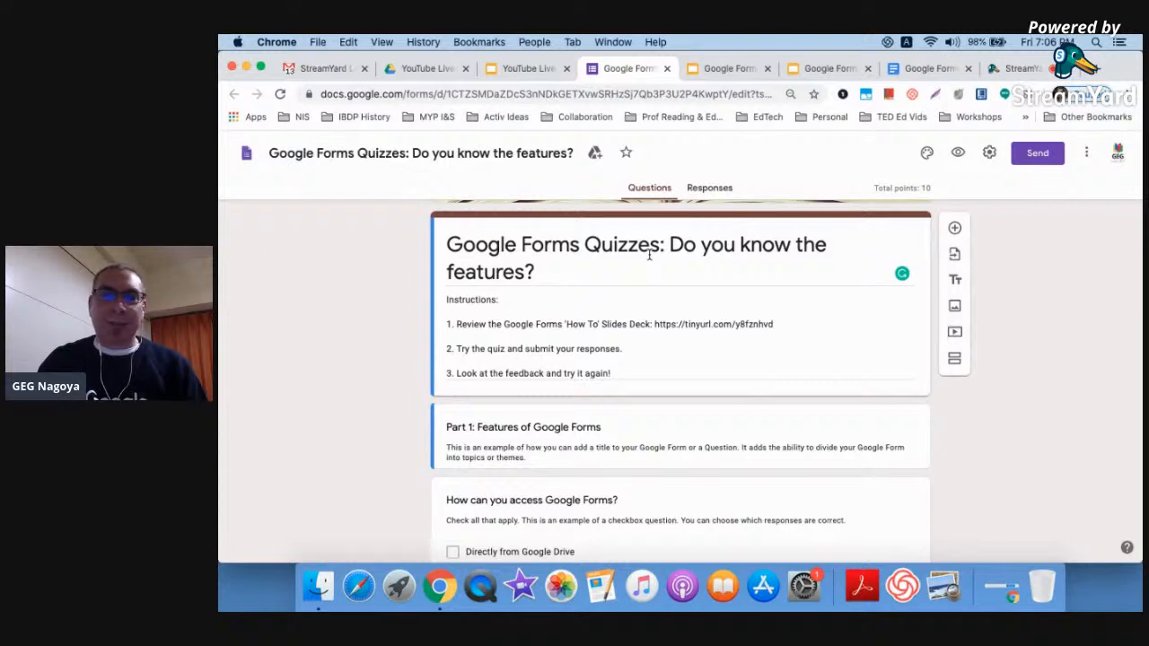
{"action": "scroll", "coordinate": [649, 256], "scroll_direction": "down", "scroll_amount": 1}
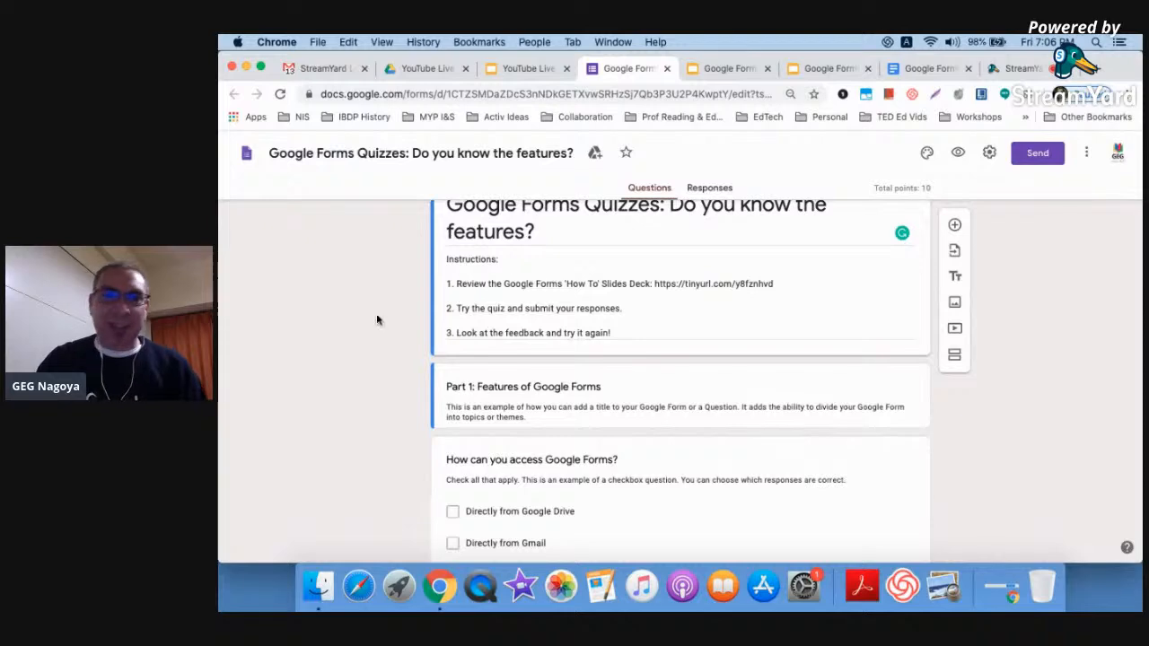
{"action": "scroll", "coordinate": [377, 318], "scroll_direction": "down", "scroll_amount": 3}
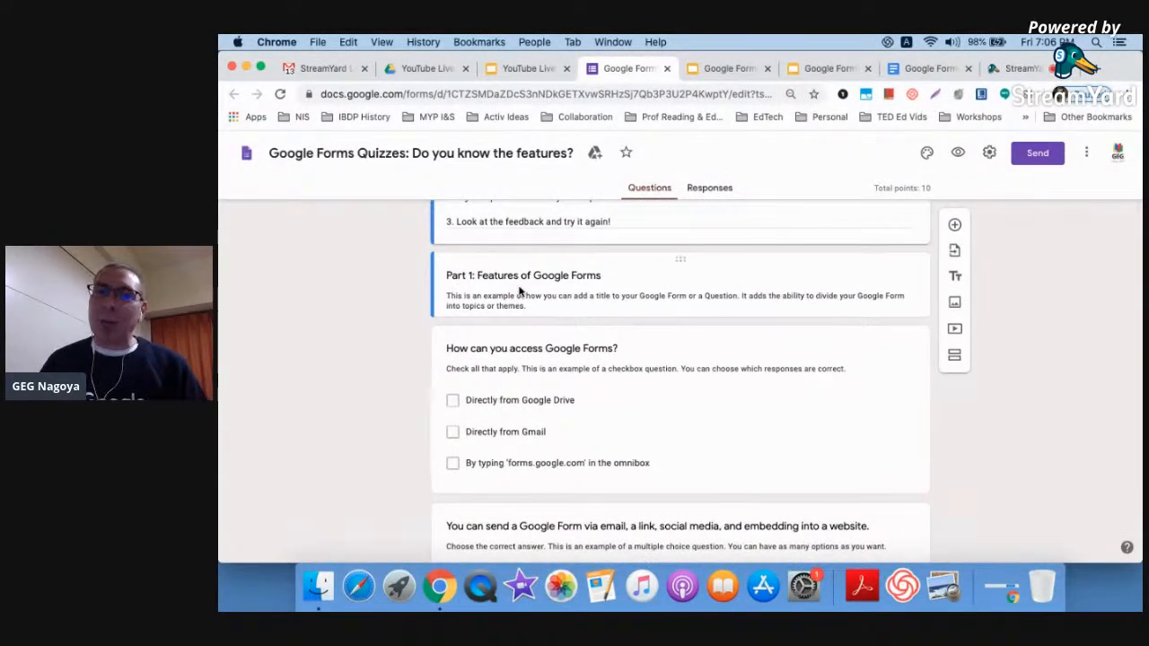
{"action": "scroll", "coordinate": [366, 386], "scroll_direction": "down", "scroll_amount": 10}
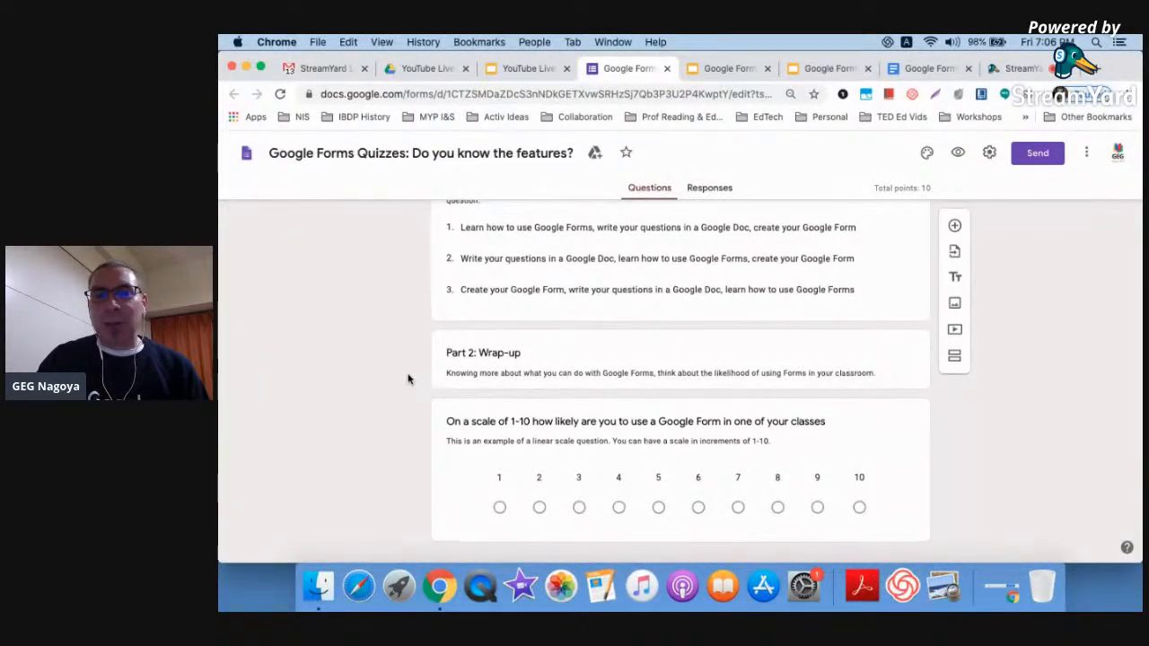
{"action": "scroll", "coordinate": [407, 379], "scroll_direction": "up", "scroll_amount": 15}
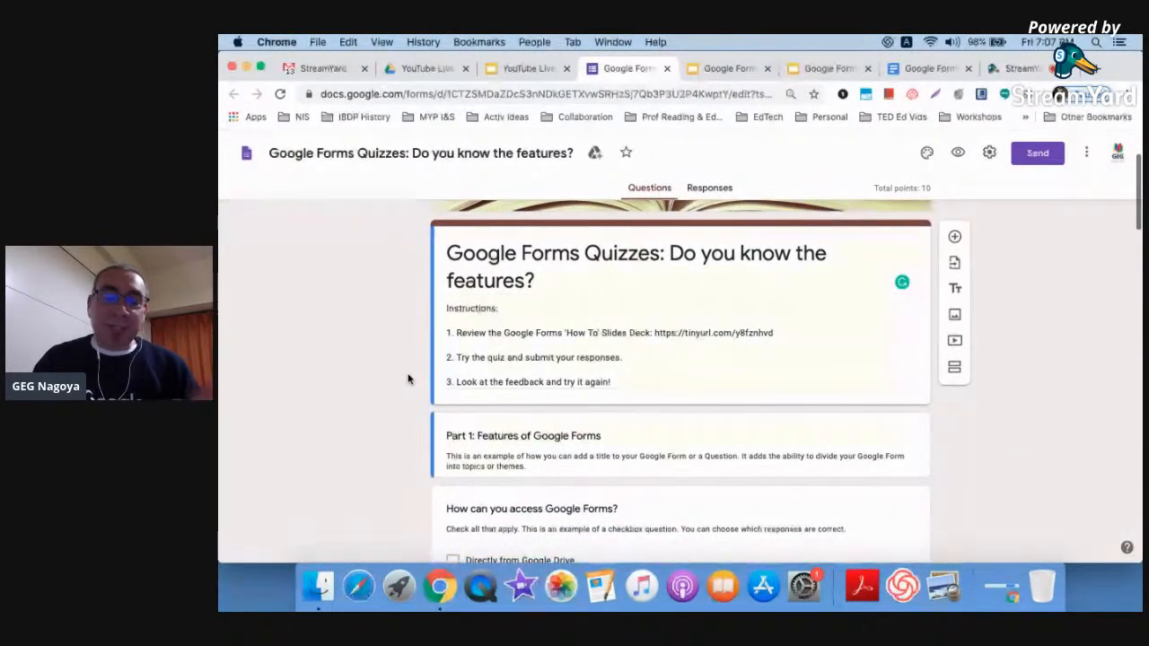
{"action": "scroll", "coordinate": [407, 378], "scroll_direction": "down", "scroll_amount": 3}
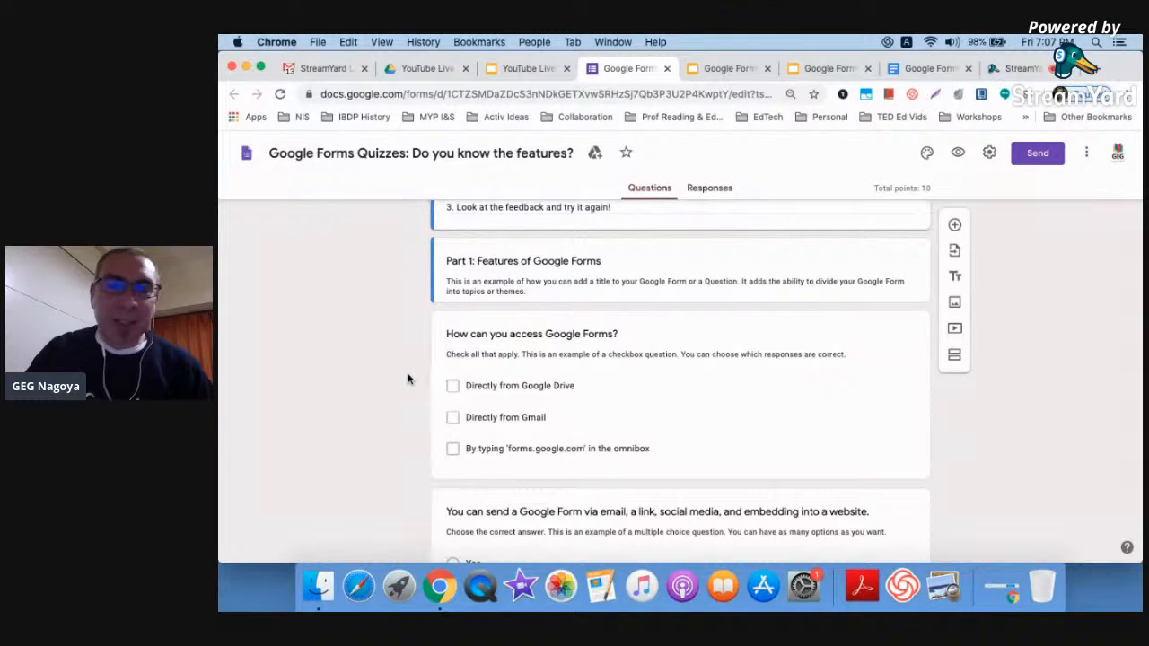
{"action": "right_click", "coordinate": [411, 372]}
{"action": "left_click", "coordinate": [314, 327]}
{"action": "scroll", "coordinate": [384, 372], "scroll_direction": "down", "scroll_amount": 1}
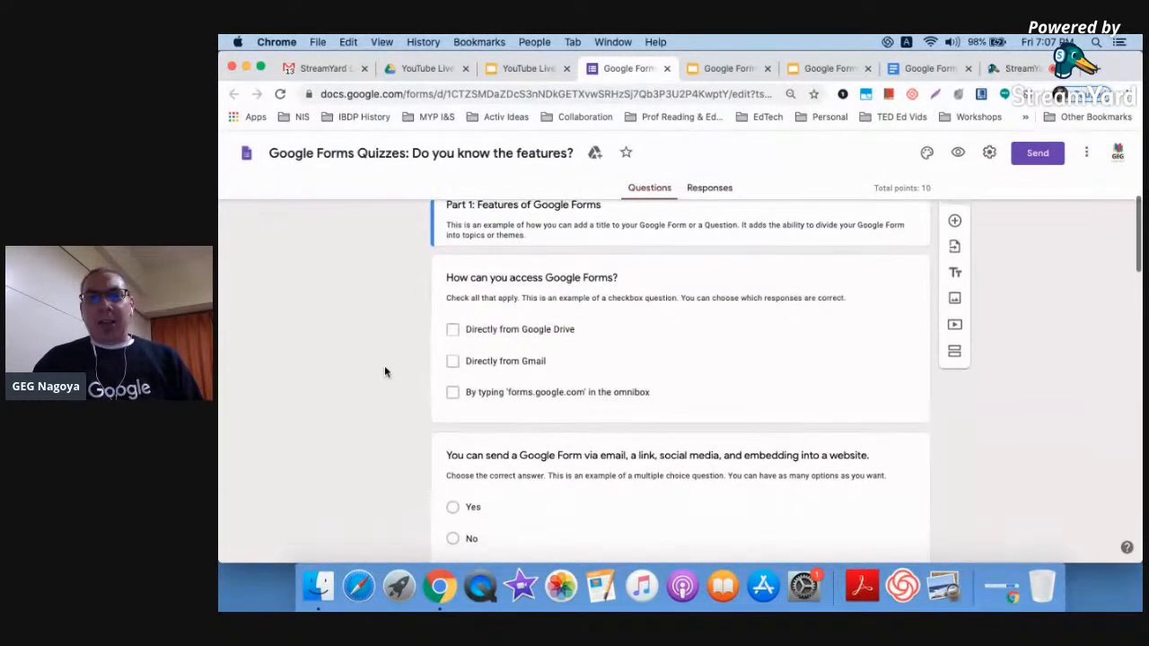
{"action": "scroll", "coordinate": [384, 371], "scroll_direction": "up", "scroll_amount": 1}
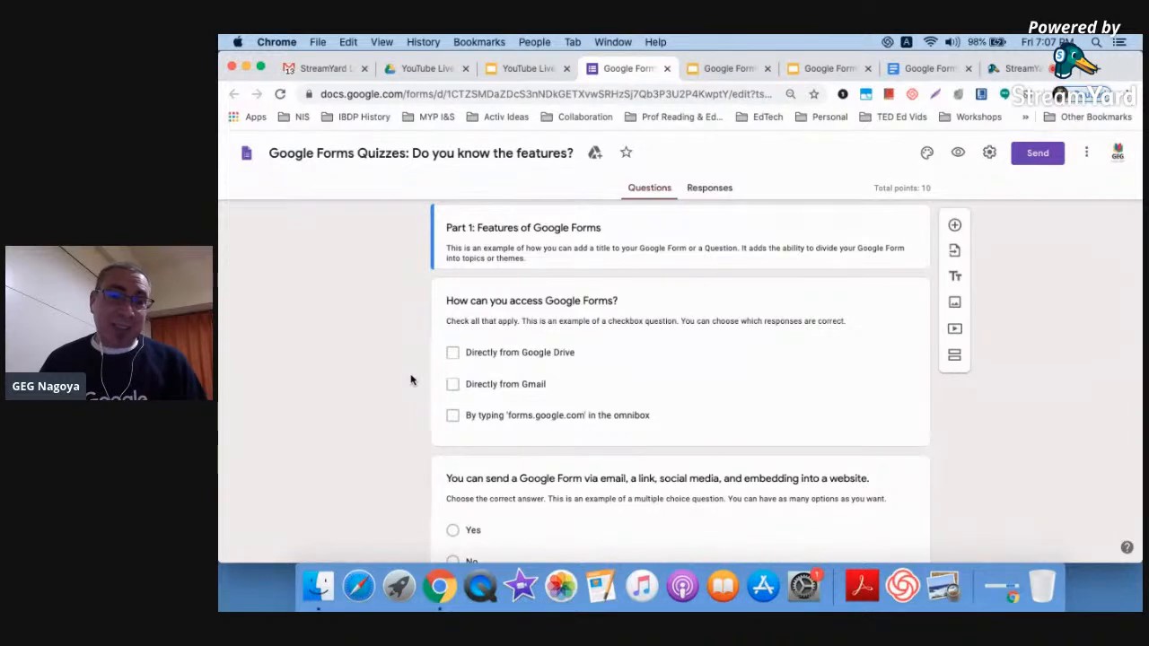
Reveal the access question's answer key, then open the live preview of the quiz
{"action": "left_click", "coordinate": [453, 353]}
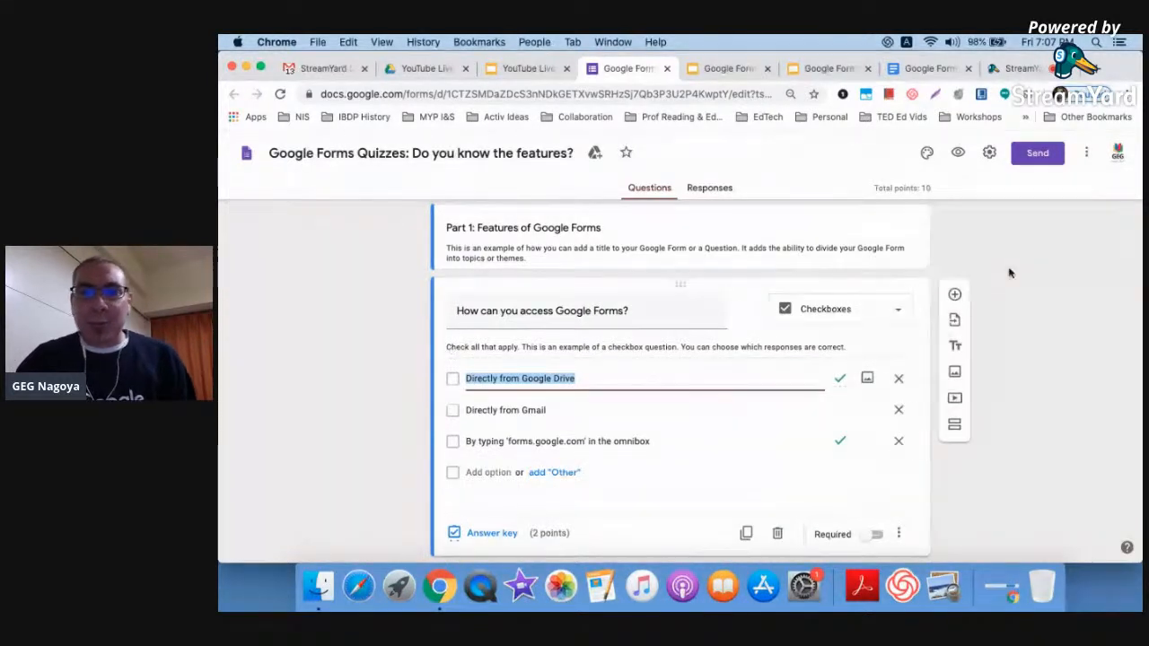
{"action": "left_click", "coordinate": [958, 153]}
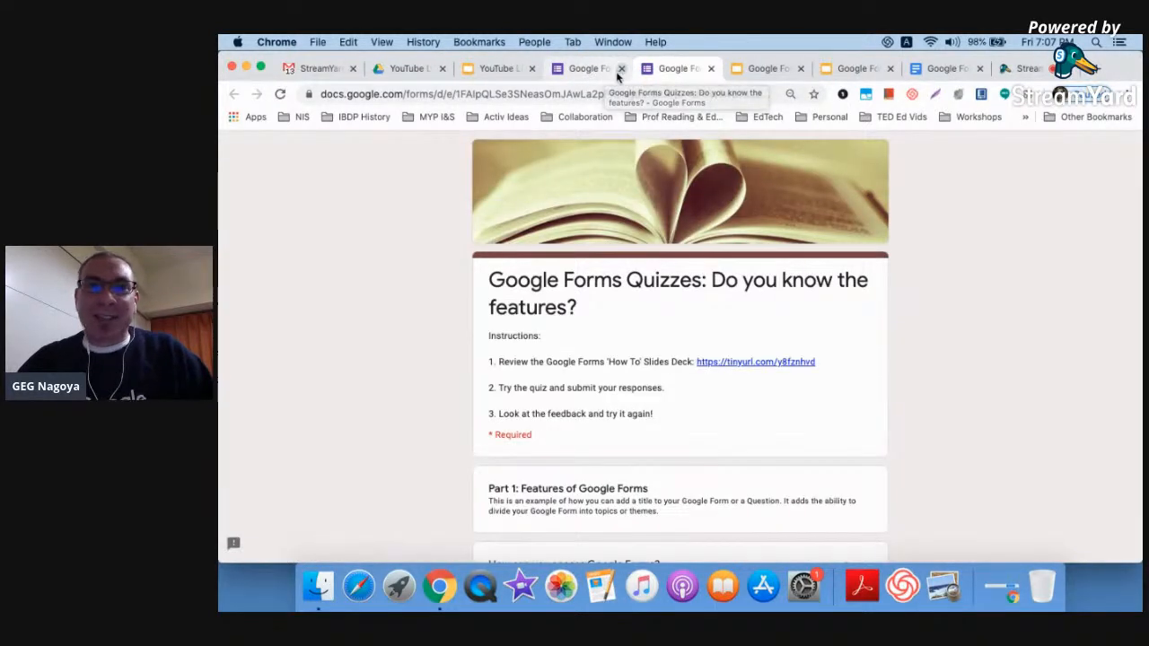
{"action": "scroll", "coordinate": [453, 353], "scroll_direction": "down", "scroll_amount": 3}
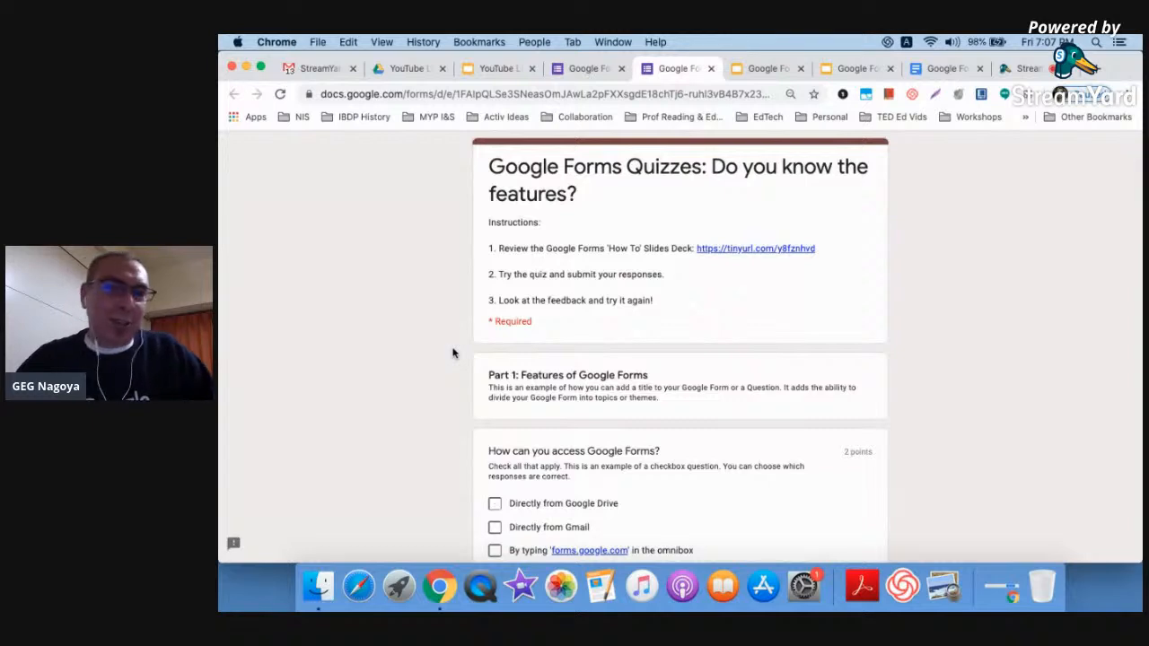
Tick the 'Directly from Google Drive' and 'forms.google.com omnibox' answers on the access question
{"action": "scroll", "coordinate": [453, 353], "scroll_direction": "down", "scroll_amount": 1}
{"action": "scroll", "coordinate": [454, 351], "scroll_direction": "down", "scroll_amount": 2}
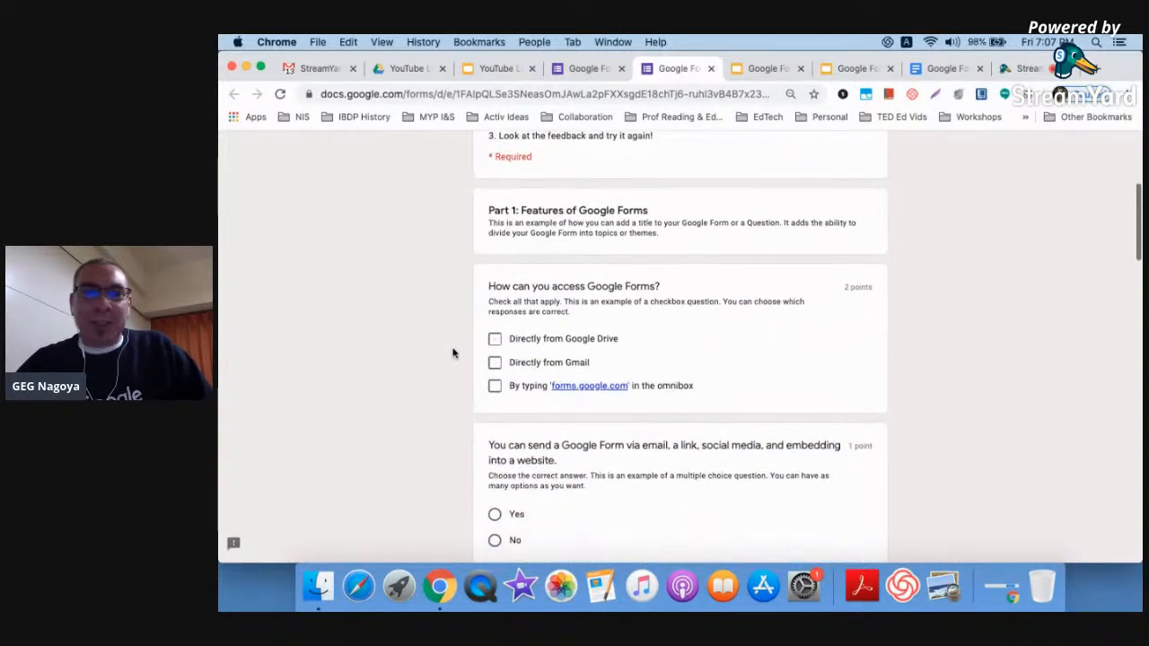
{"action": "left_click", "coordinate": [494, 338]}
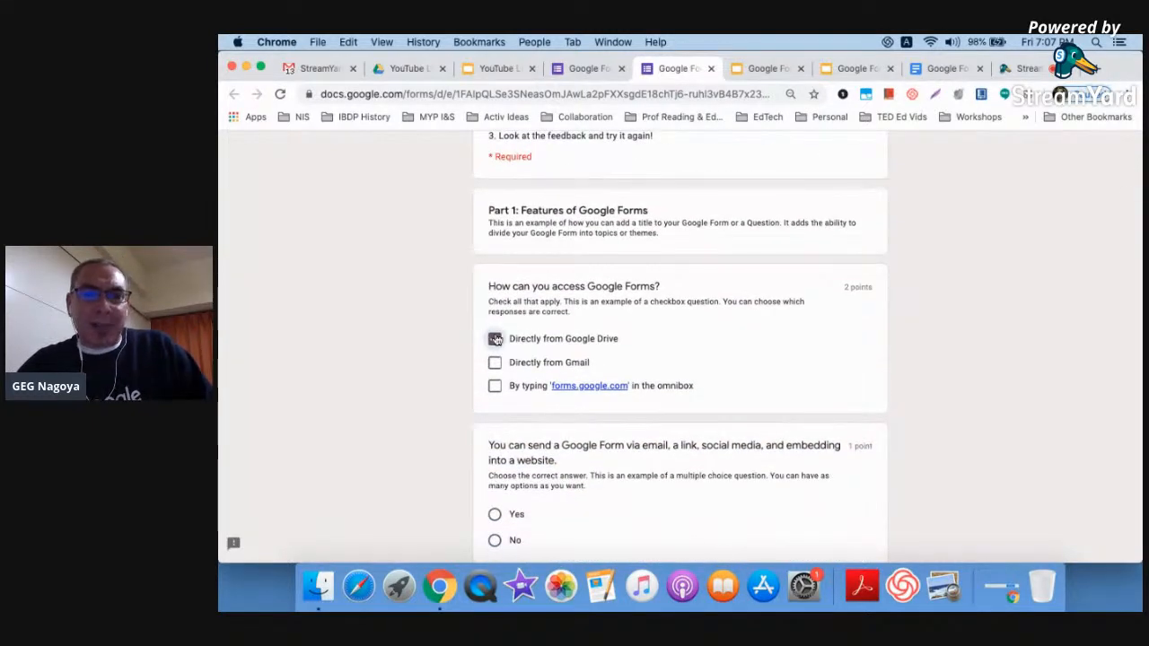
{"action": "left_click", "coordinate": [495, 386]}
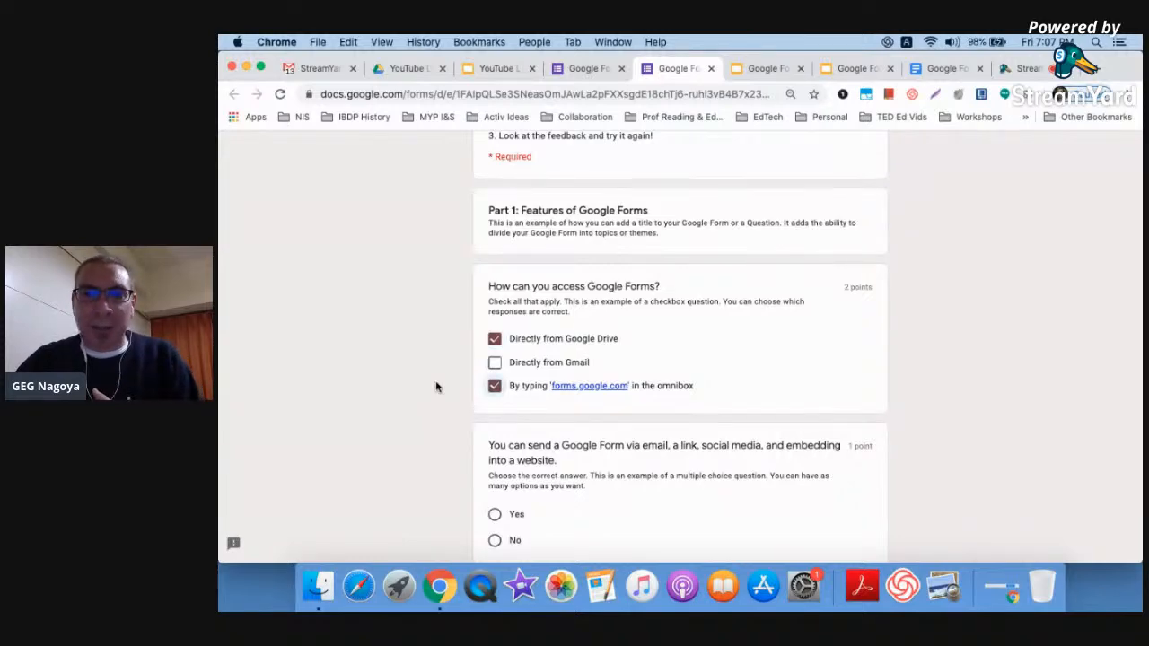
{"action": "right_click", "coordinate": [934, 276]}
{"action": "left_click", "coordinate": [886, 305]}
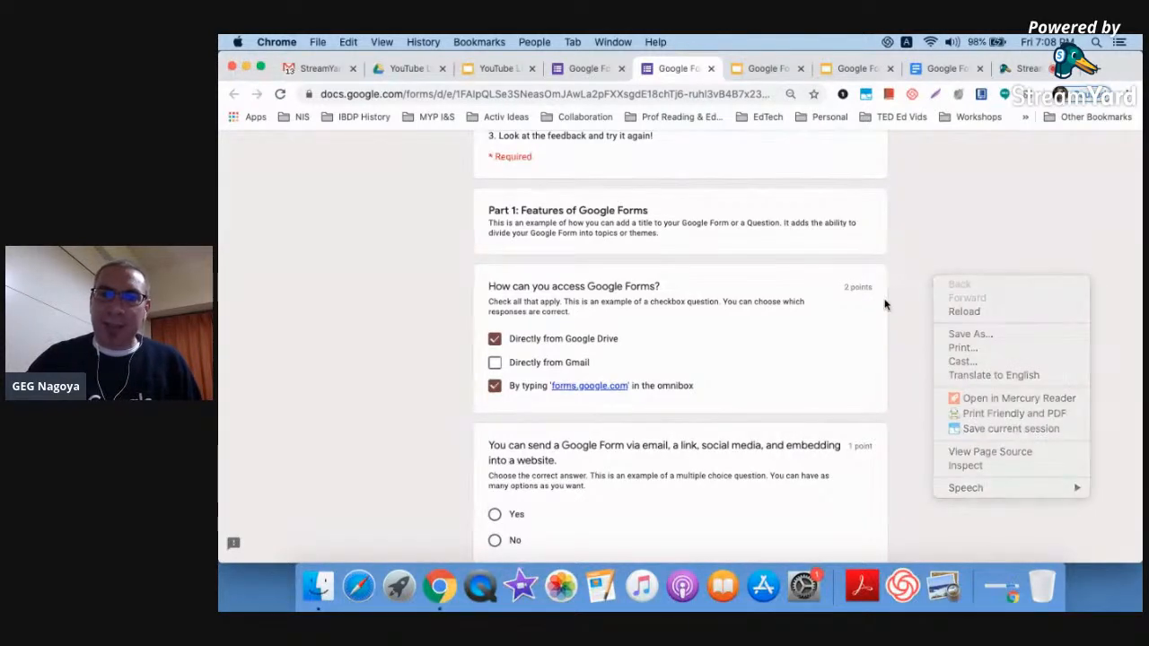
Answer No to the question about sharing a form via email, link, social media and embedding
{"action": "scroll", "coordinate": [885, 305], "scroll_direction": "up", "scroll_amount": 5}
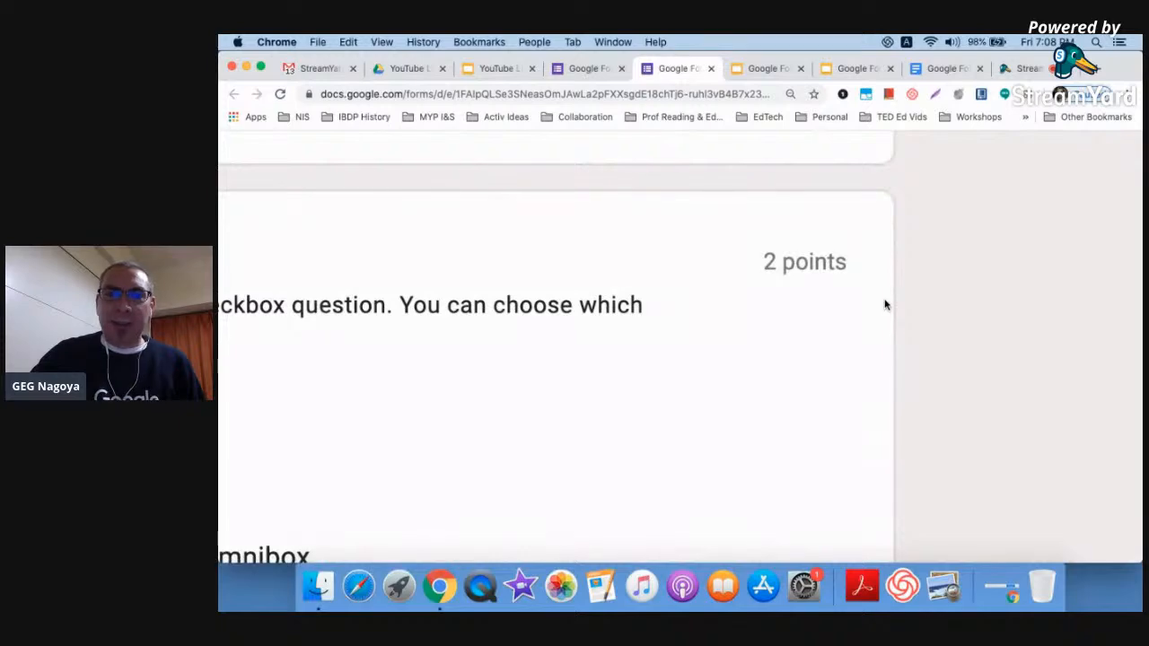
{"action": "scroll", "coordinate": [885, 305], "scroll_direction": "down", "scroll_amount": 5}
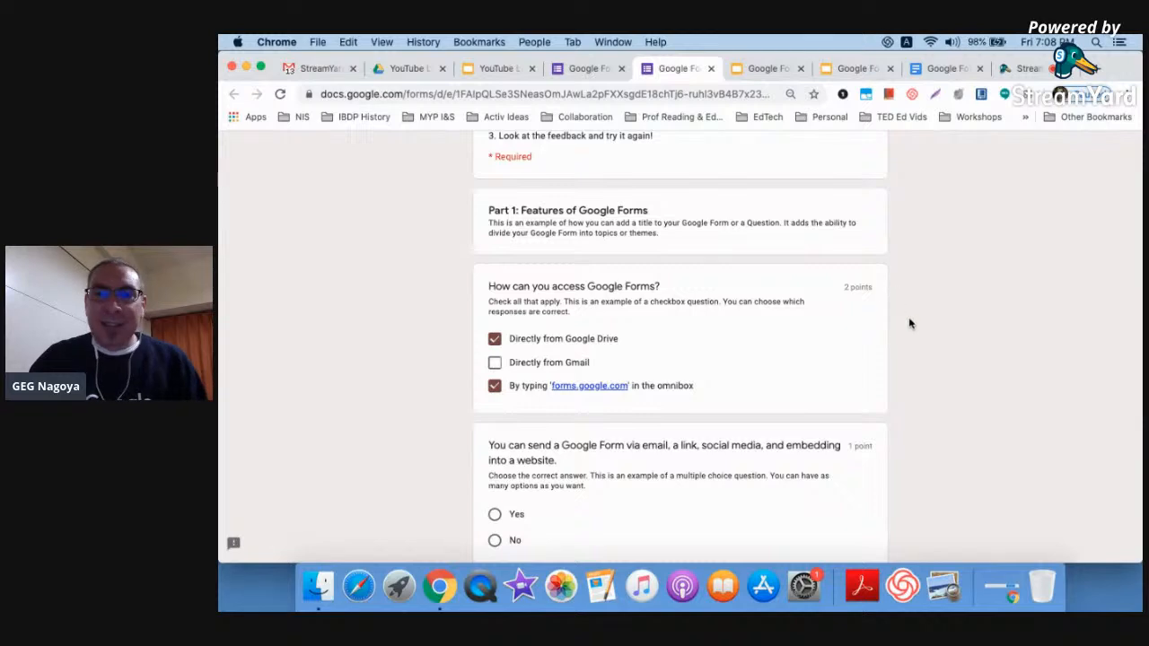
{"action": "scroll", "coordinate": [908, 323], "scroll_direction": "down", "scroll_amount": 1}
{"action": "scroll", "coordinate": [908, 323], "scroll_direction": "down", "scroll_amount": 3}
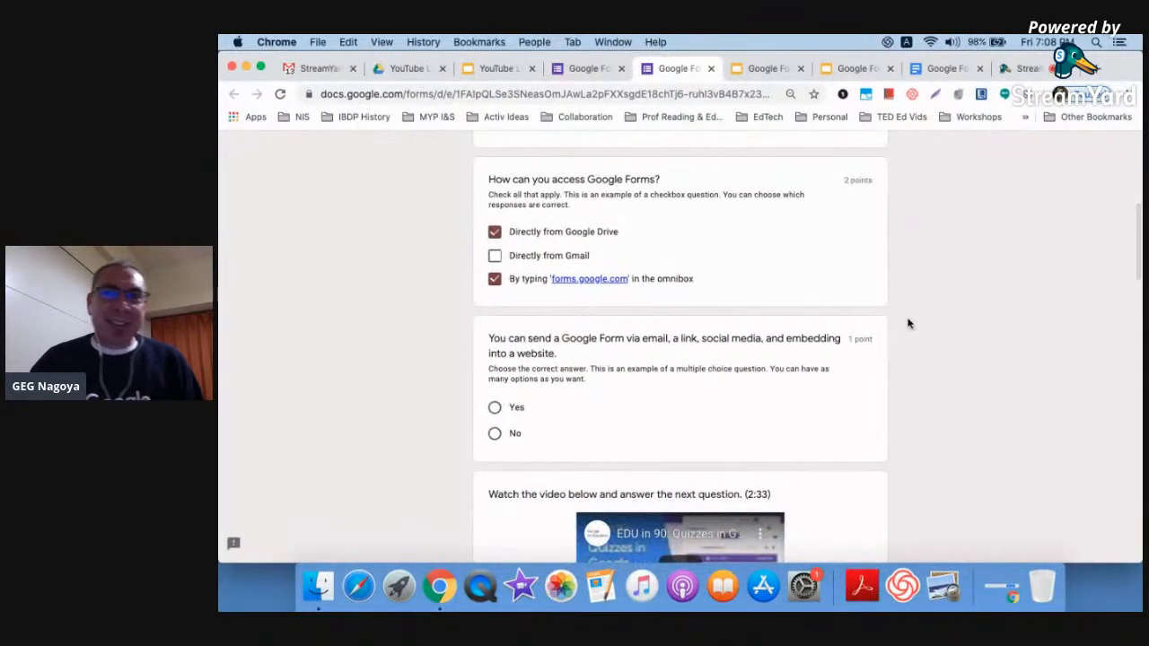
{"action": "scroll", "coordinate": [907, 323], "scroll_direction": "down", "scroll_amount": 3}
{"action": "scroll", "coordinate": [908, 323], "scroll_direction": "down", "scroll_amount": 1}
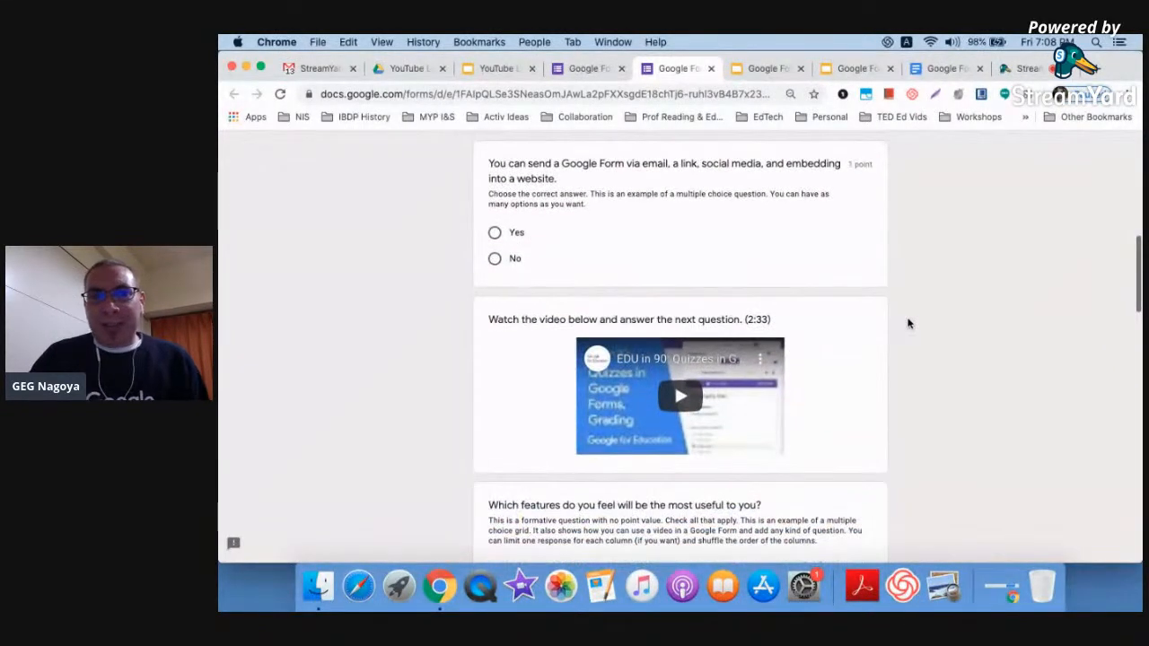
{"action": "scroll", "coordinate": [908, 323], "scroll_direction": "up", "scroll_amount": 1}
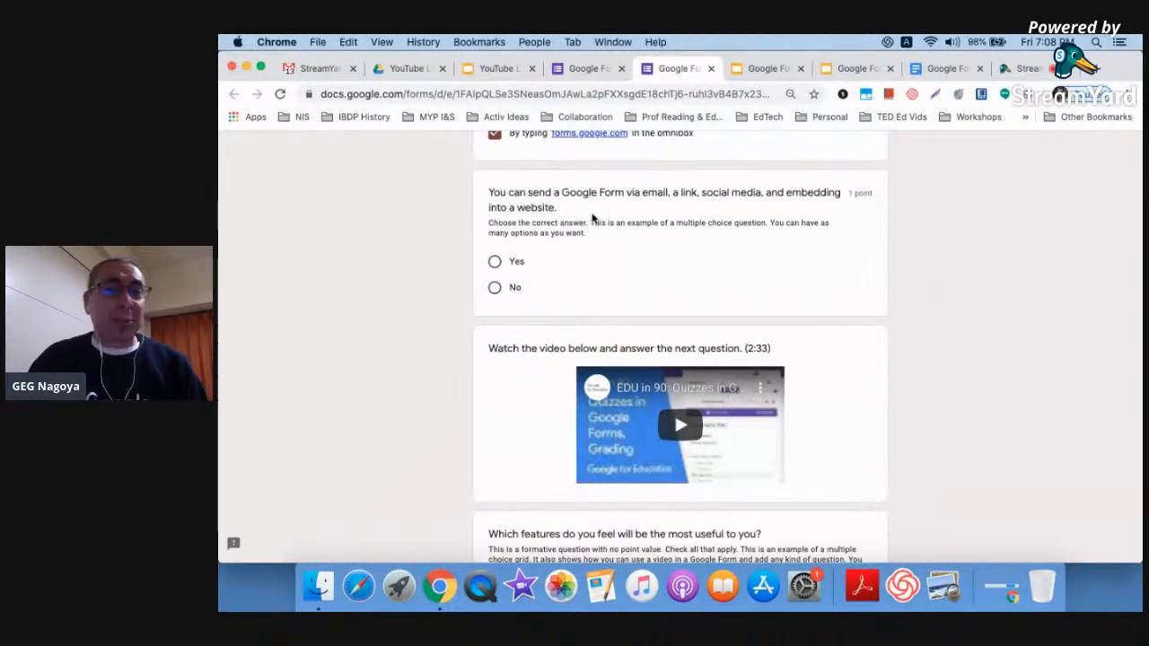
{"action": "left_click", "coordinate": [495, 262]}
{"action": "left_click", "coordinate": [495, 288]}
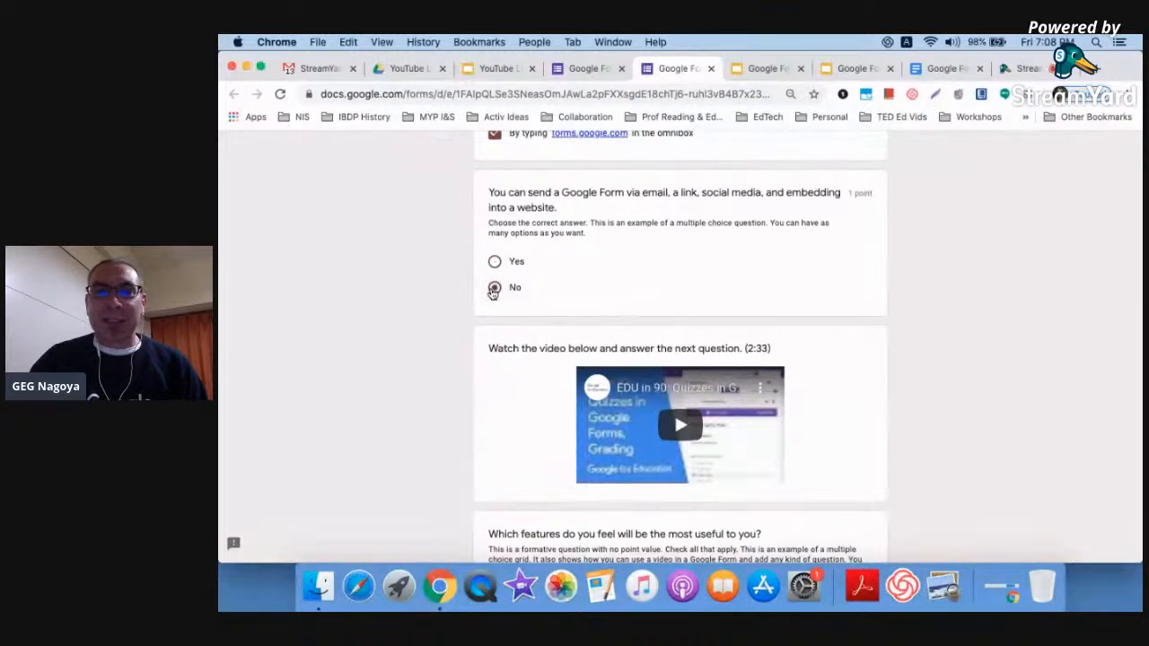
{"action": "scroll", "coordinate": [444, 398], "scroll_direction": "down", "scroll_amount": 3}
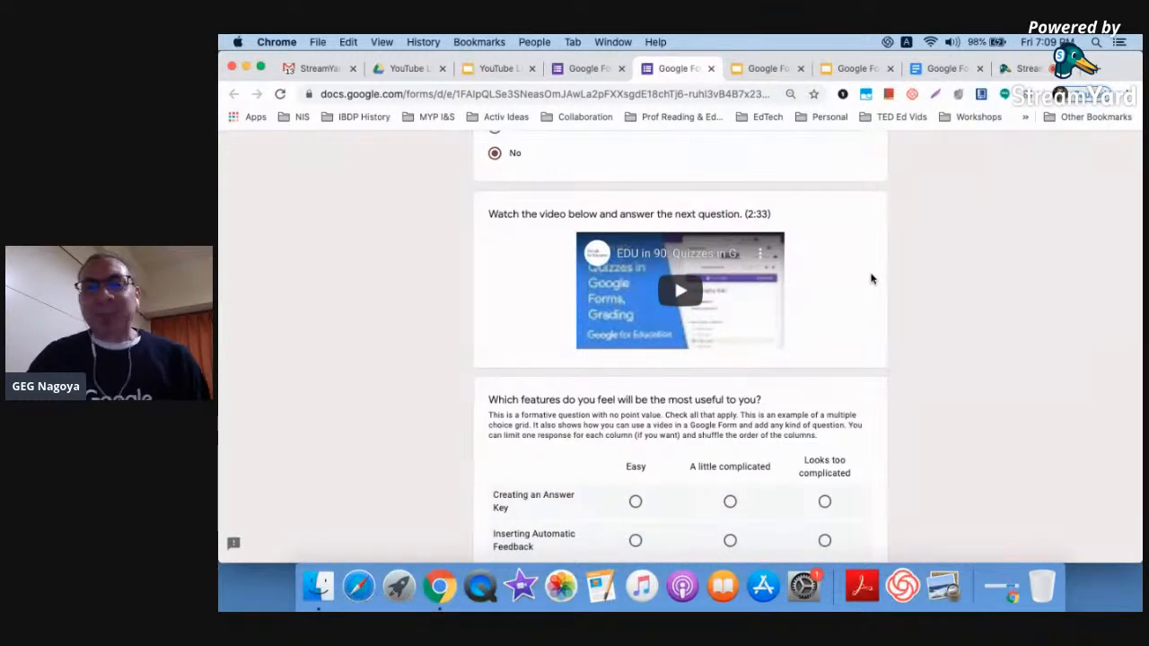
{"action": "scroll", "coordinate": [871, 279], "scroll_direction": "down", "scroll_amount": 3}
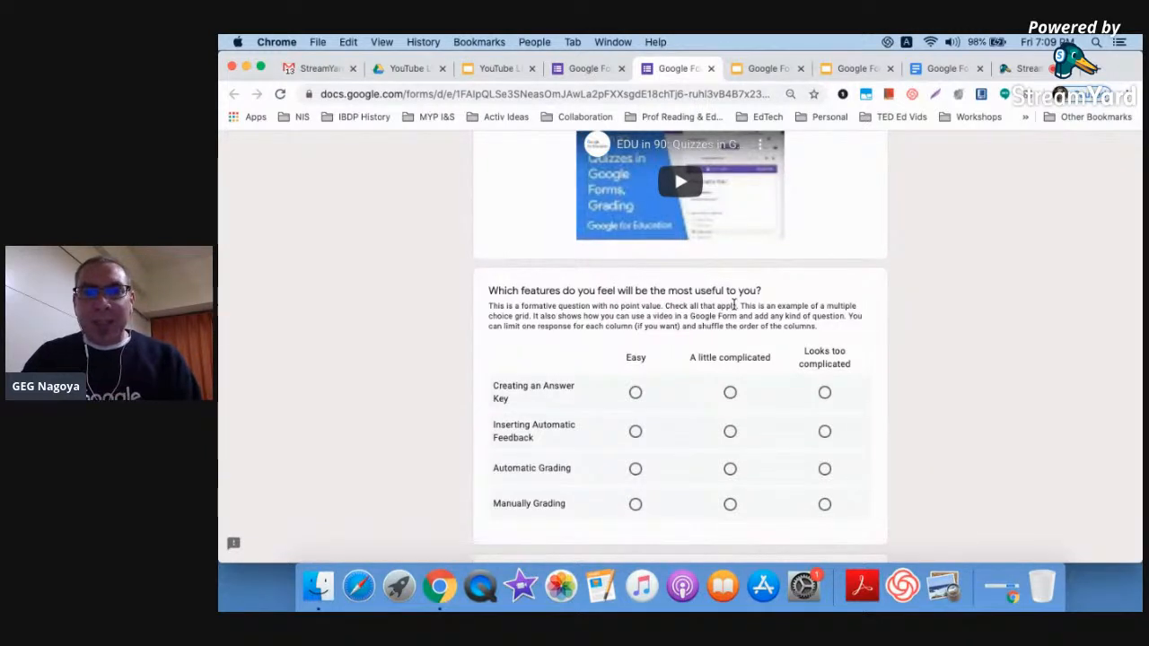
Rate Answer Key and Automatic Feedback Easy, Automatic Grading A little complicated, Manually Grading Looks too complicated
{"action": "scroll", "coordinate": [735, 305], "scroll_direction": "down", "scroll_amount": 1}
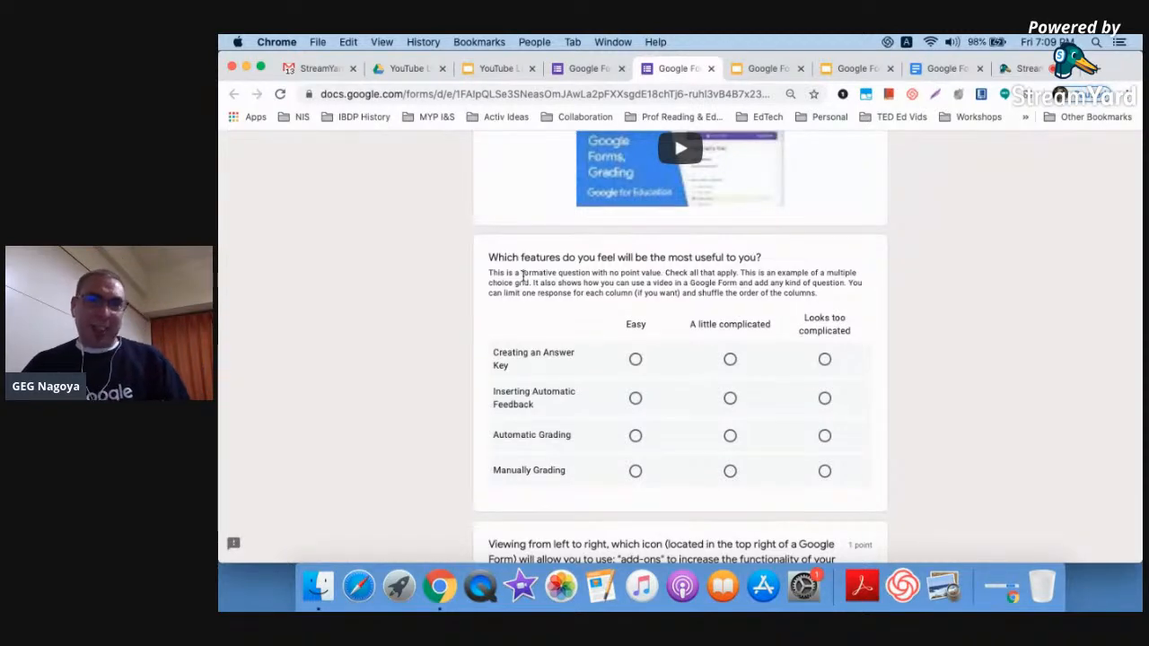
{"action": "scroll", "coordinate": [523, 276], "scroll_direction": "up", "scroll_amount": 5}
{"action": "scroll", "coordinate": [523, 276], "scroll_direction": "up", "scroll_amount": 3}
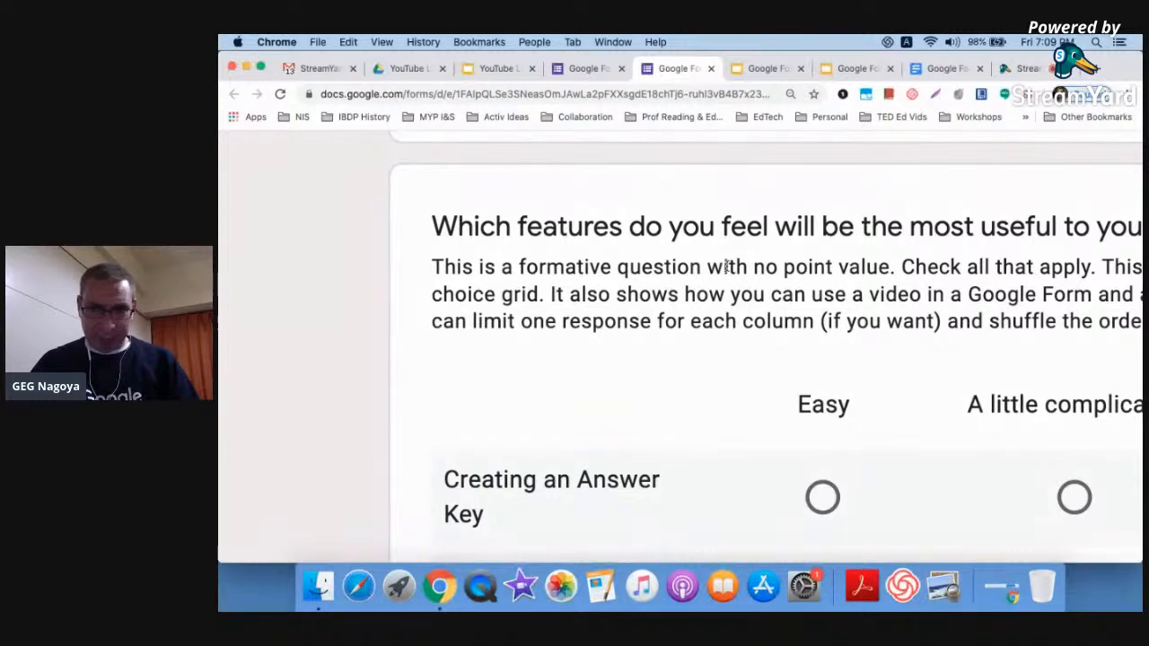
{"action": "scroll", "coordinate": [725, 267], "scroll_direction": "down", "scroll_amount": 5}
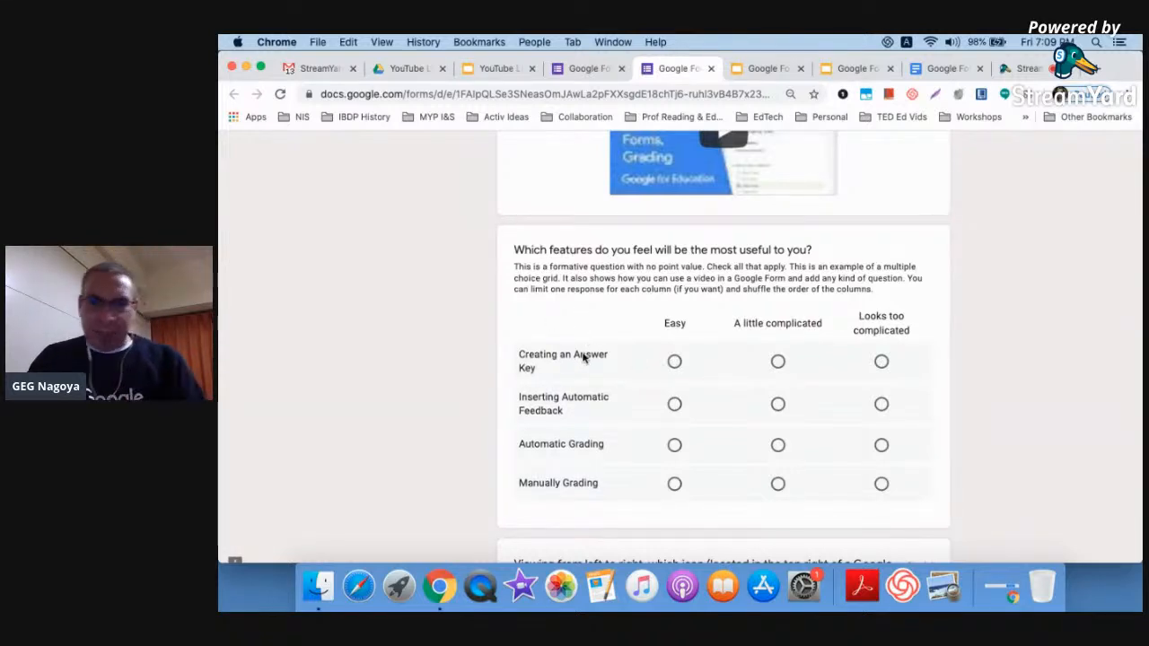
{"action": "left_click", "coordinate": [674, 362]}
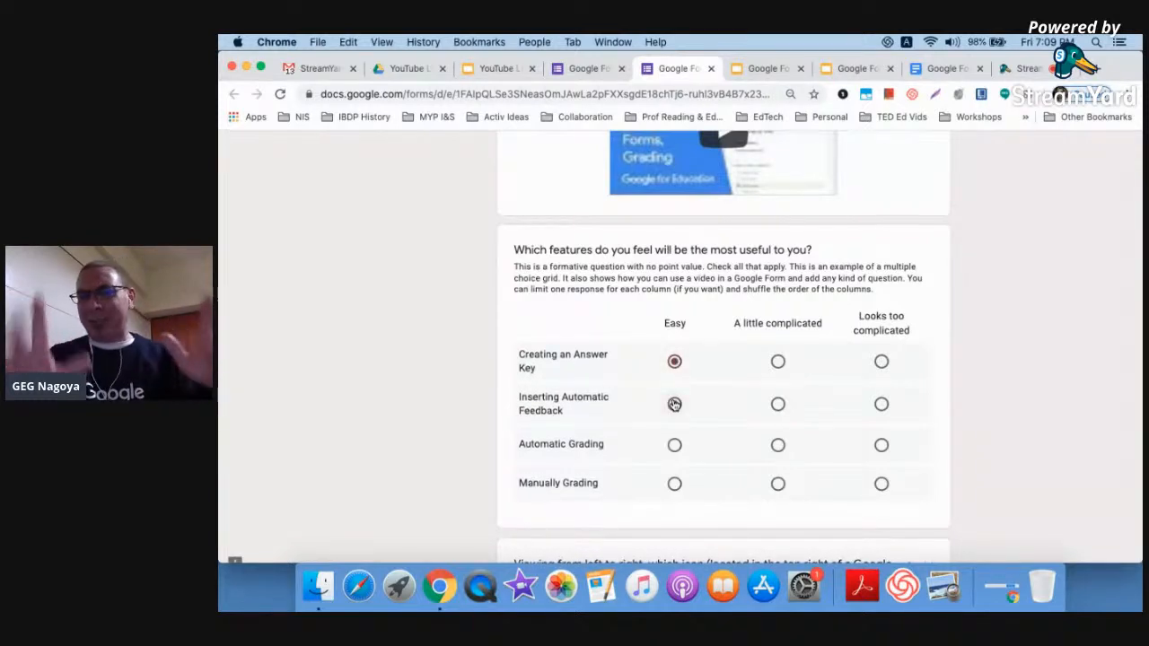
{"action": "left_click", "coordinate": [674, 403]}
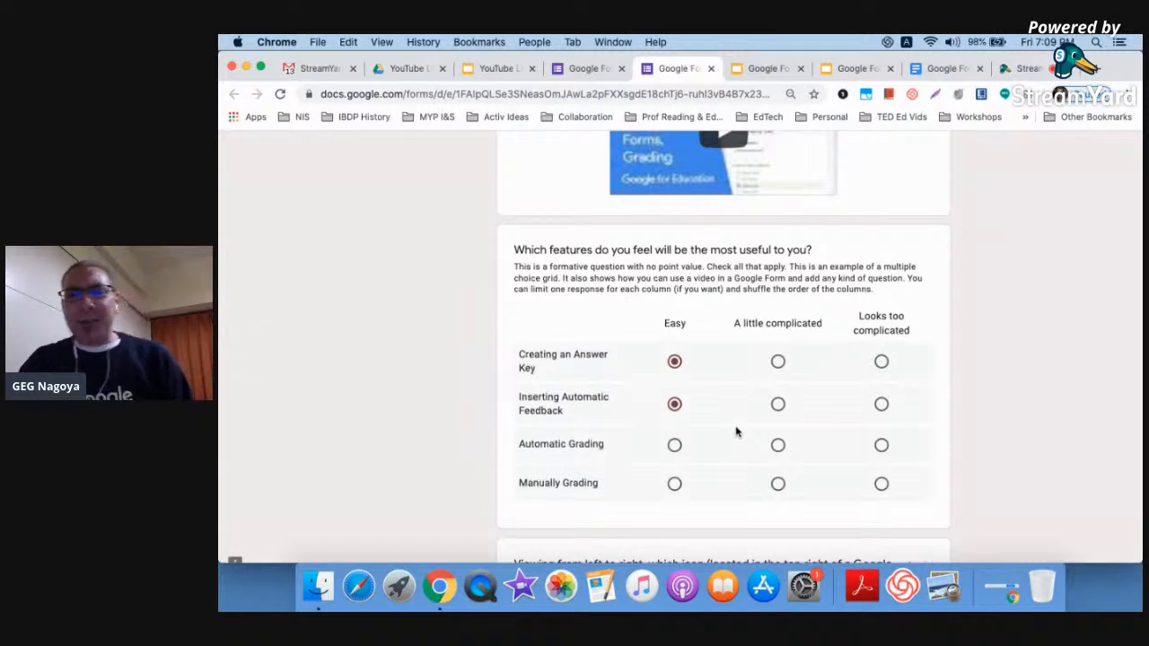
{"action": "left_click", "coordinate": [777, 445]}
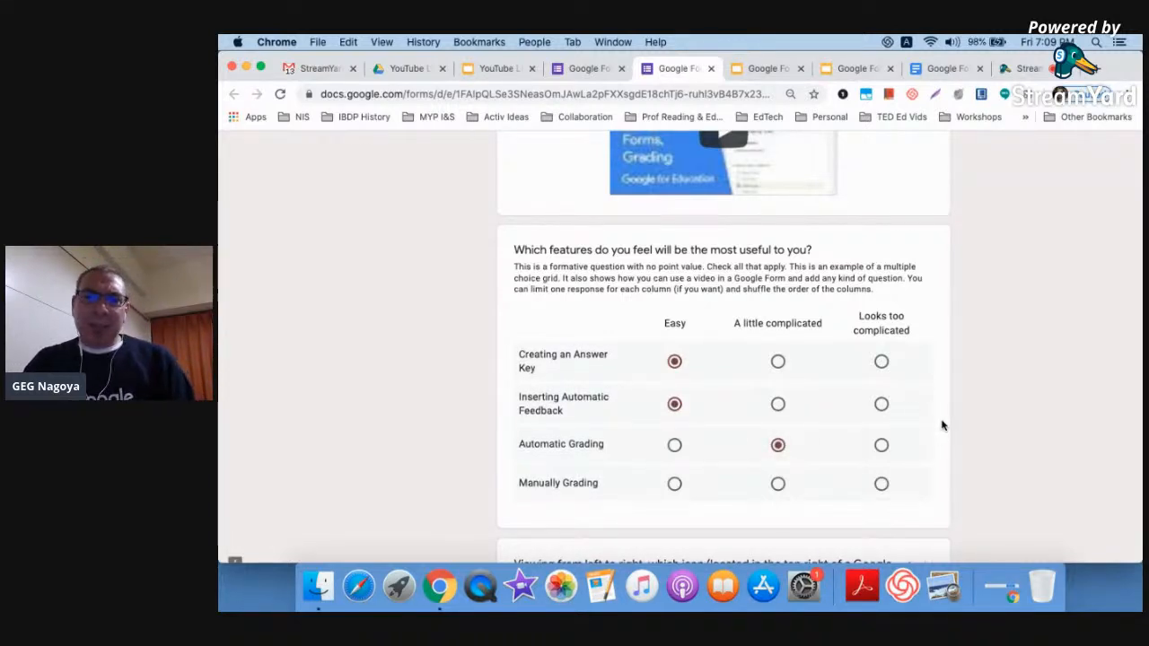
{"action": "left_click", "coordinate": [881, 485]}
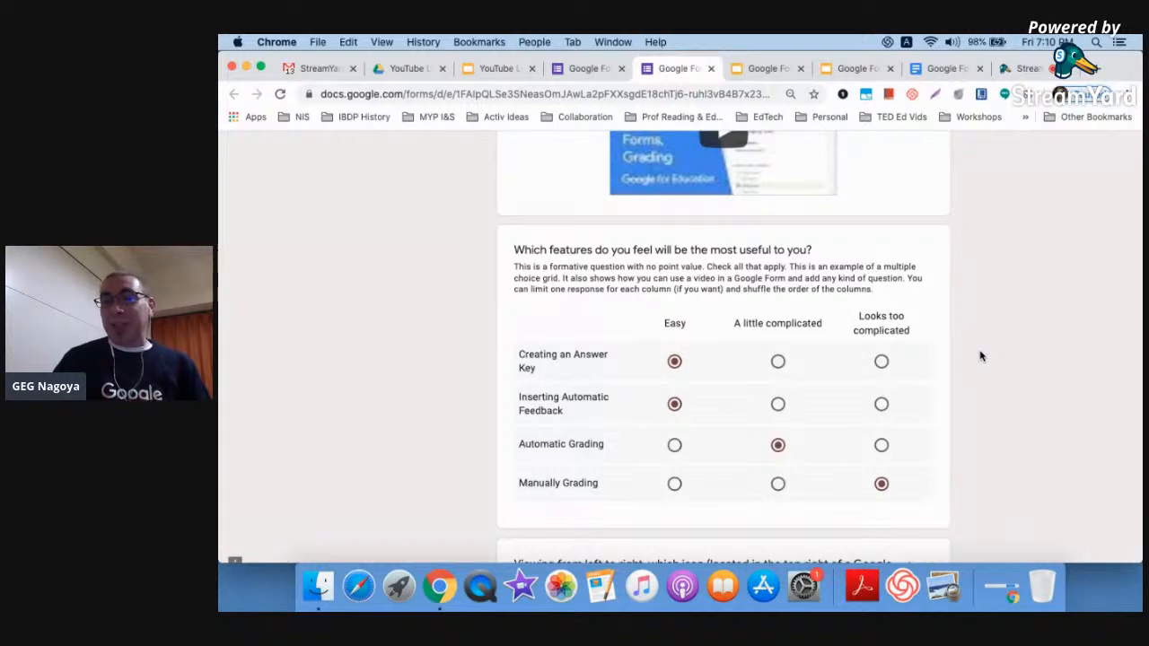
Choose The puzzle piece as the answer to the add-ons question
{"action": "scroll", "coordinate": [980, 356], "scroll_direction": "down", "scroll_amount": 5}
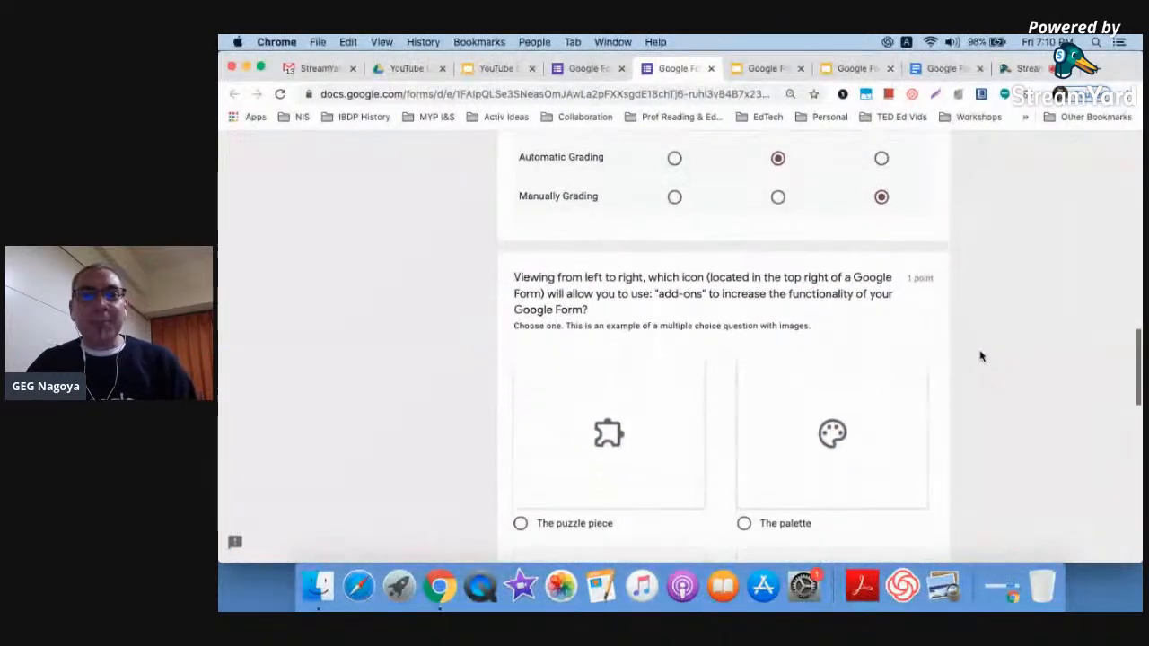
{"action": "scroll", "coordinate": [980, 357], "scroll_direction": "down", "scroll_amount": 2}
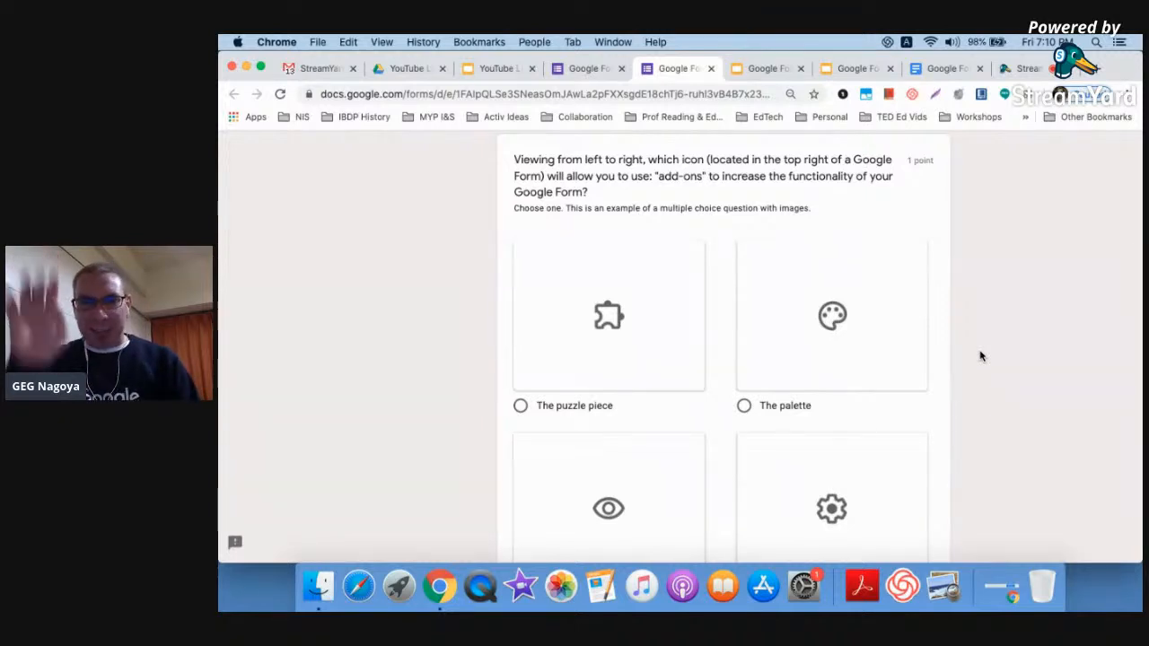
{"action": "scroll", "coordinate": [980, 357], "scroll_direction": "down", "scroll_amount": 1}
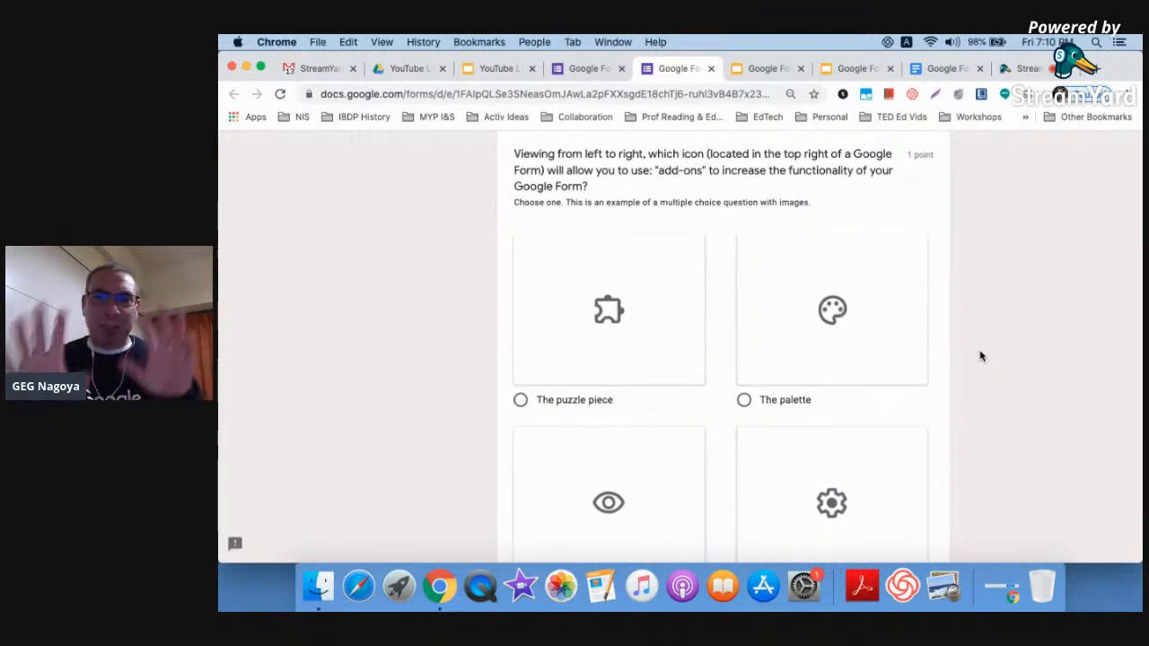
{"action": "left_click", "coordinate": [585, 68]}
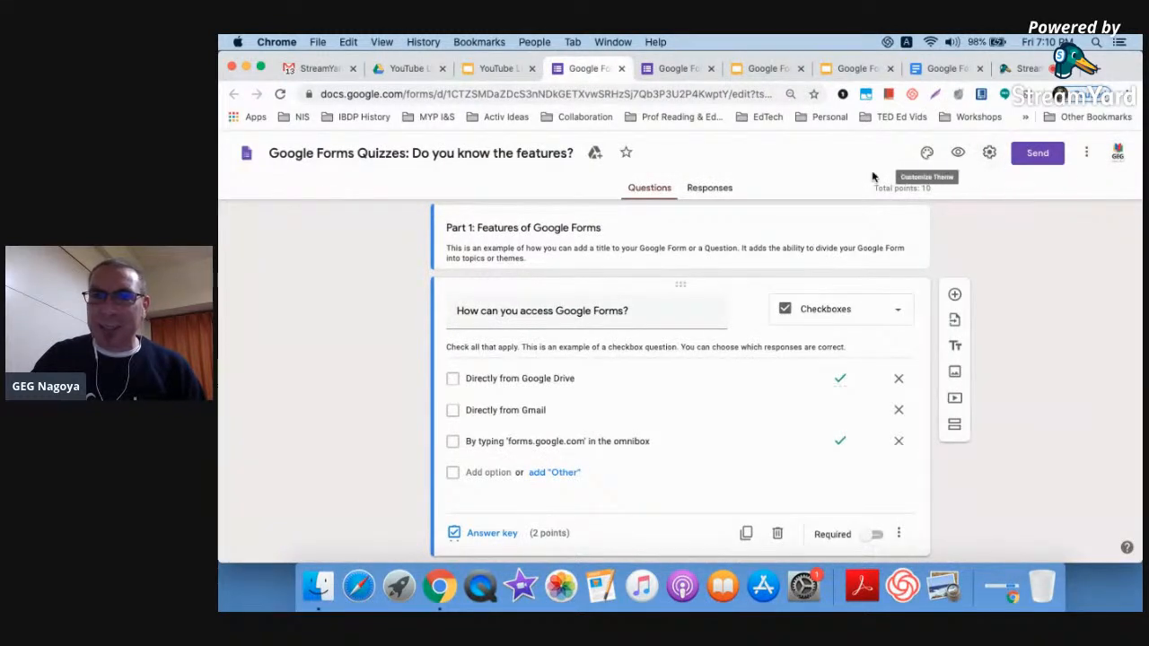
{"action": "left_click", "coordinate": [675, 70]}
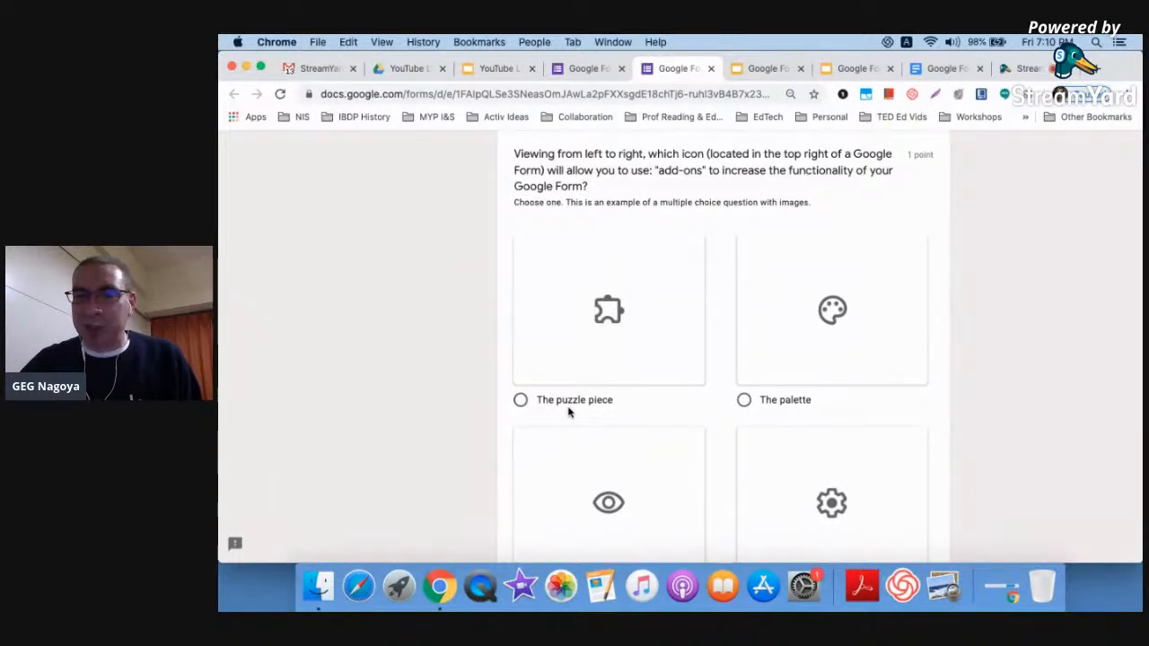
{"action": "scroll", "coordinate": [443, 323], "scroll_direction": "down", "scroll_amount": 1}
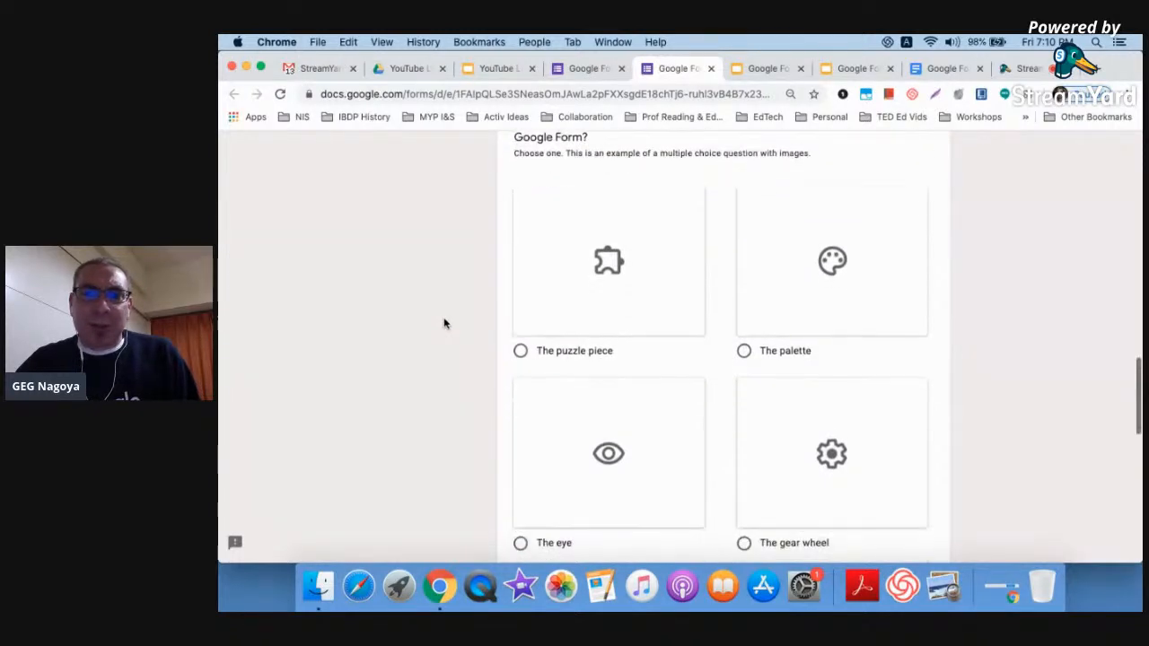
{"action": "left_click", "coordinate": [522, 350]}
{"action": "scroll", "coordinate": [435, 408], "scroll_direction": "down", "scroll_amount": 3}
{"action": "scroll", "coordinate": [436, 408], "scroll_direction": "down", "scroll_amount": 5}
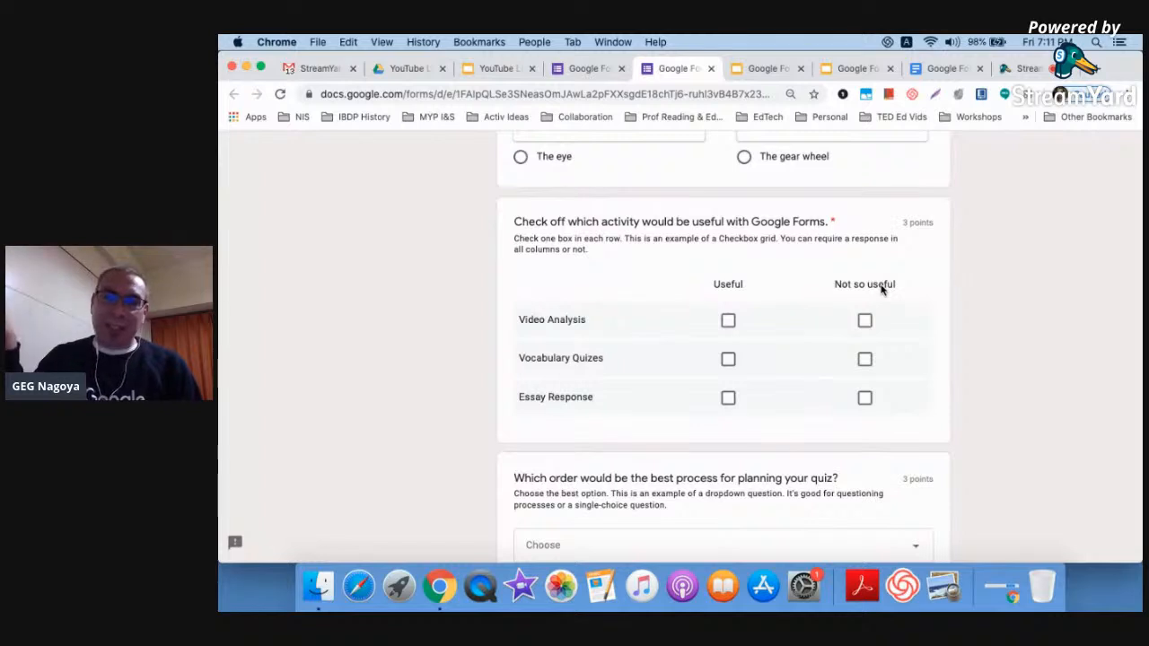
Tick Useful for the Video Analysis, Vocabulary Quizes and Essay Response grid rows
{"action": "left_click", "coordinate": [728, 321]}
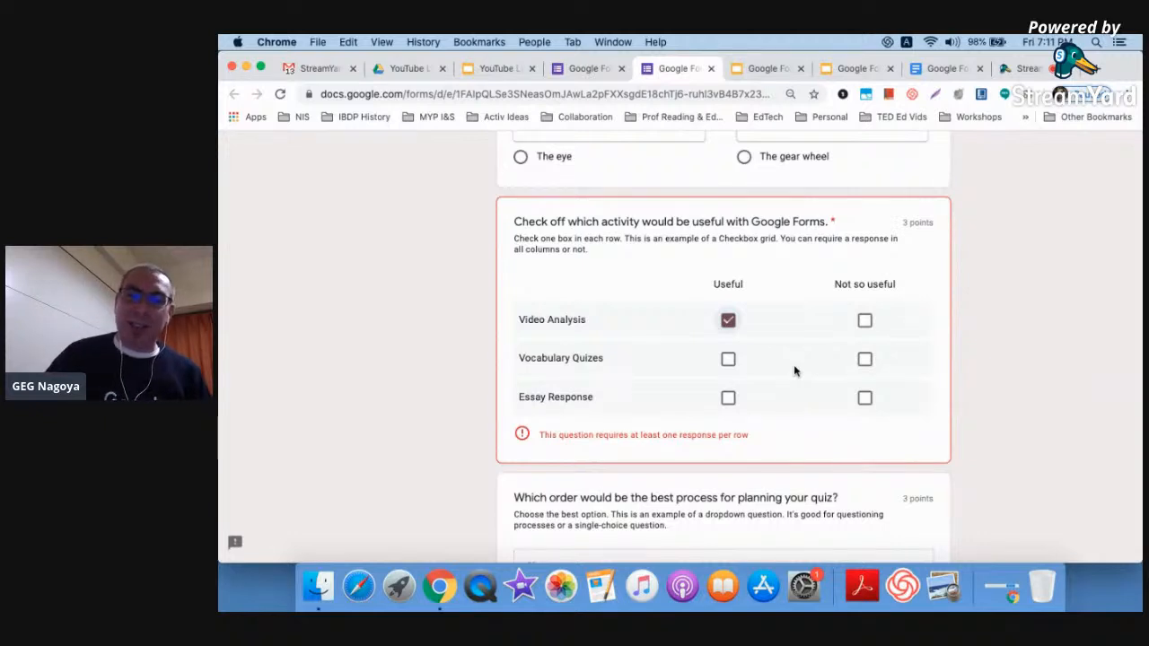
{"action": "left_click", "coordinate": [728, 359]}
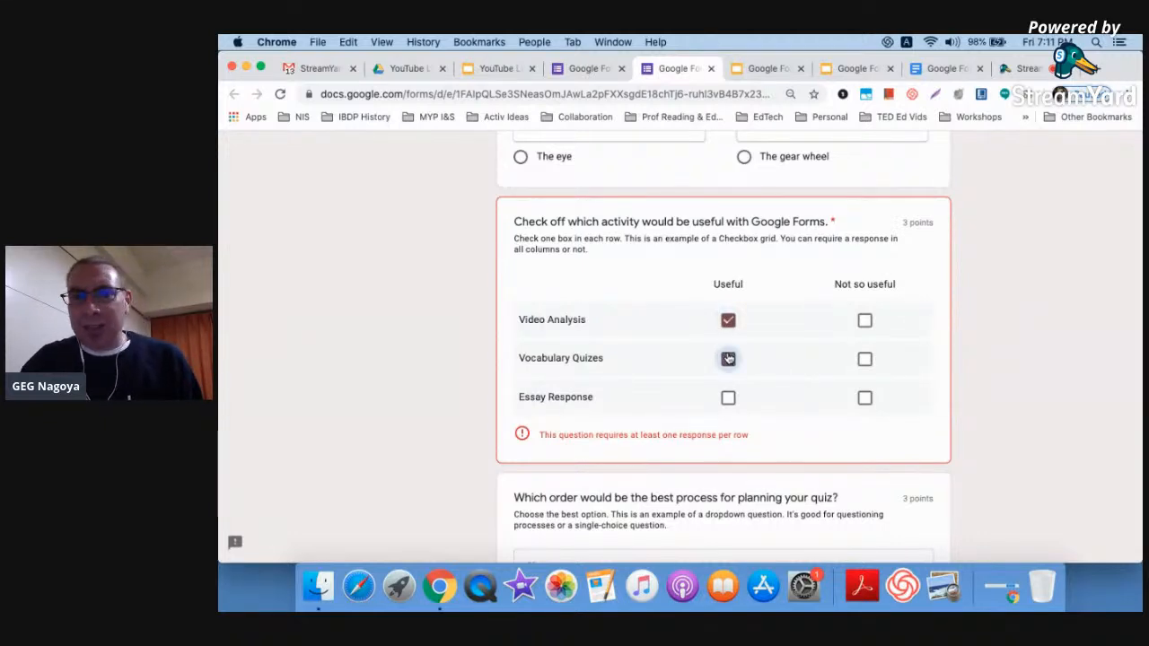
{"action": "left_click", "coordinate": [728, 399]}
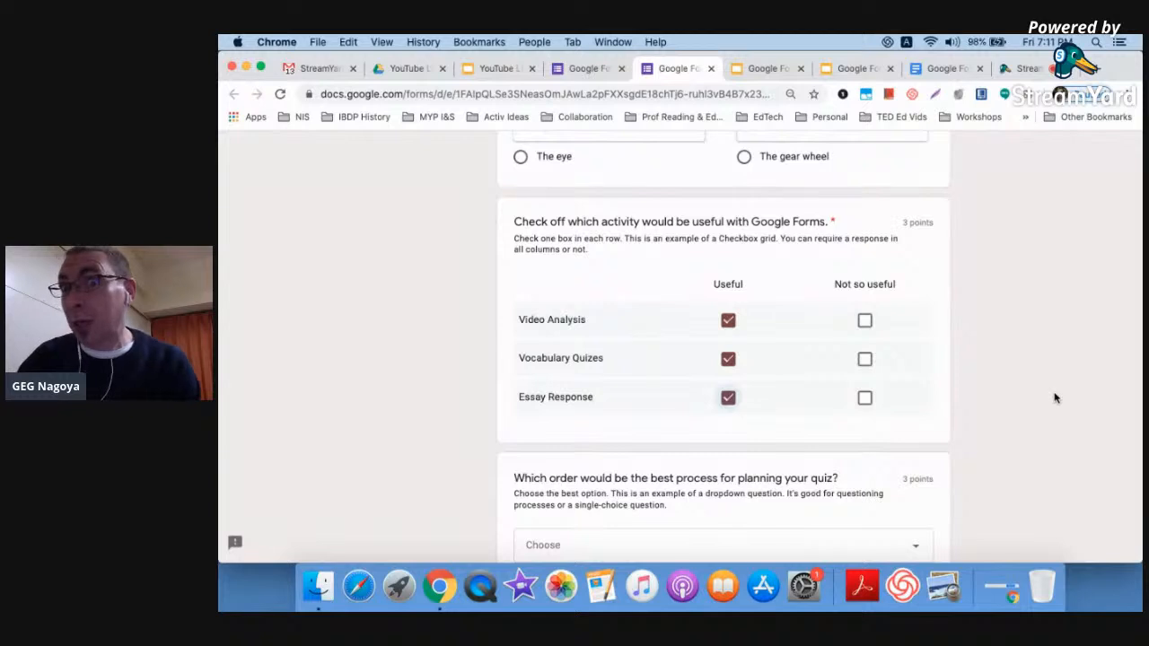
{"action": "scroll", "coordinate": [1054, 398], "scroll_direction": "down", "scroll_amount": 5}
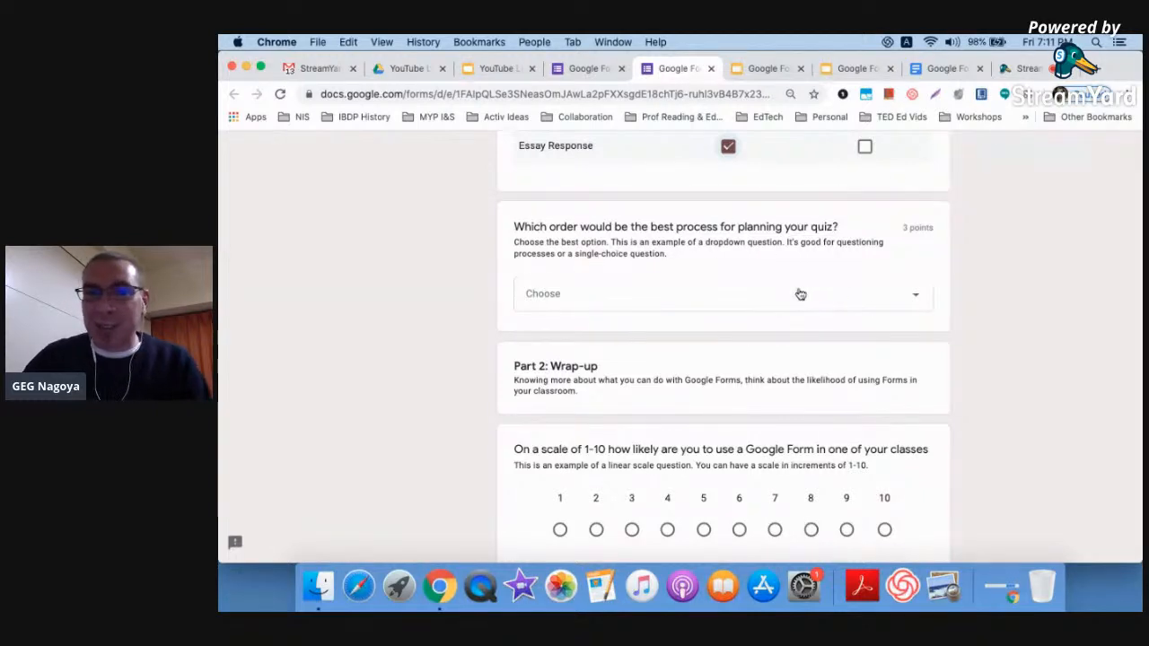
Pick 'Learn how to use Google Forms, write your questions in a Google Doc, create your Google Form' from the dropdown
{"action": "left_click", "coordinate": [835, 297]}
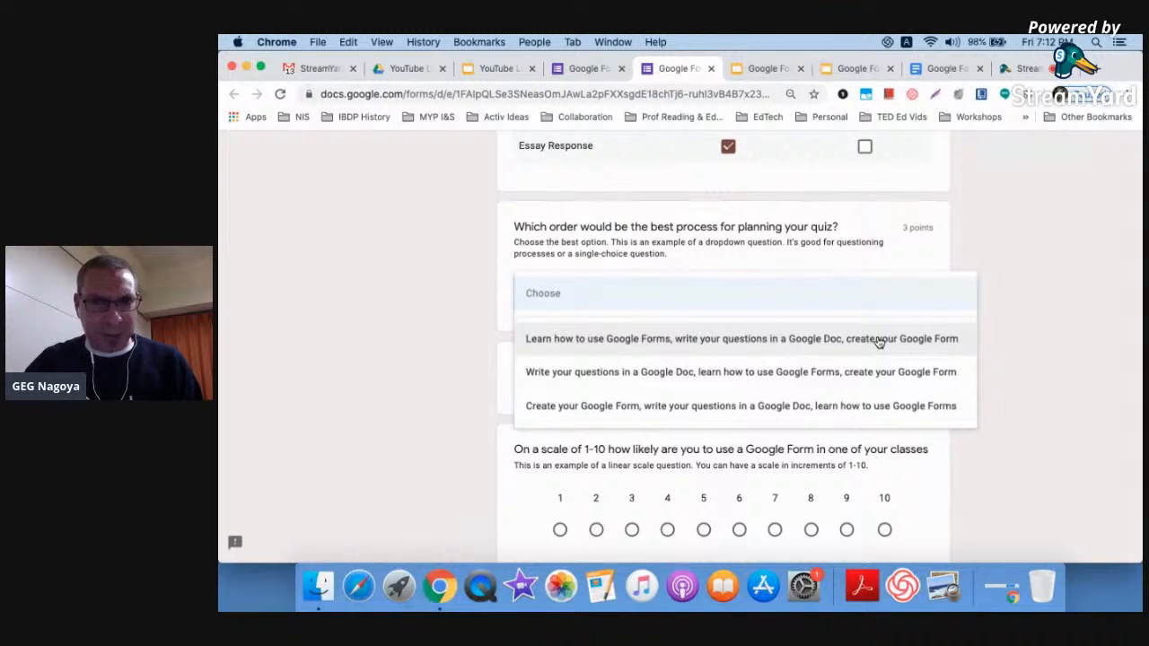
{"action": "left_click", "coordinate": [614, 347]}
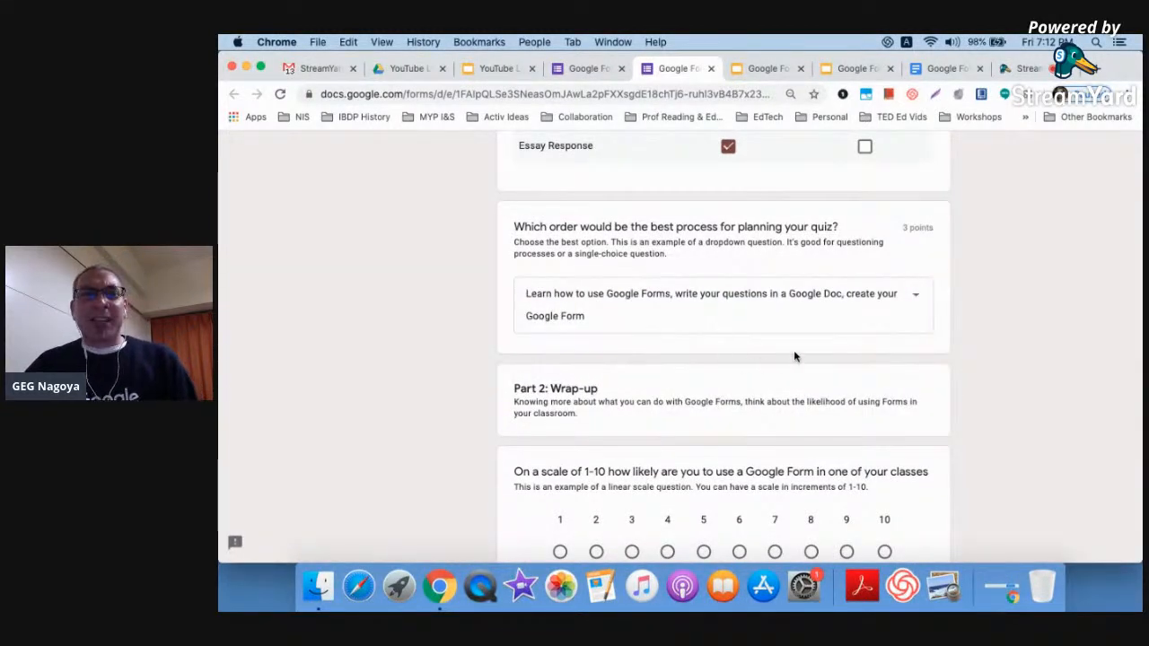
{"action": "scroll", "coordinate": [938, 212], "scroll_direction": "up", "scroll_amount": 5}
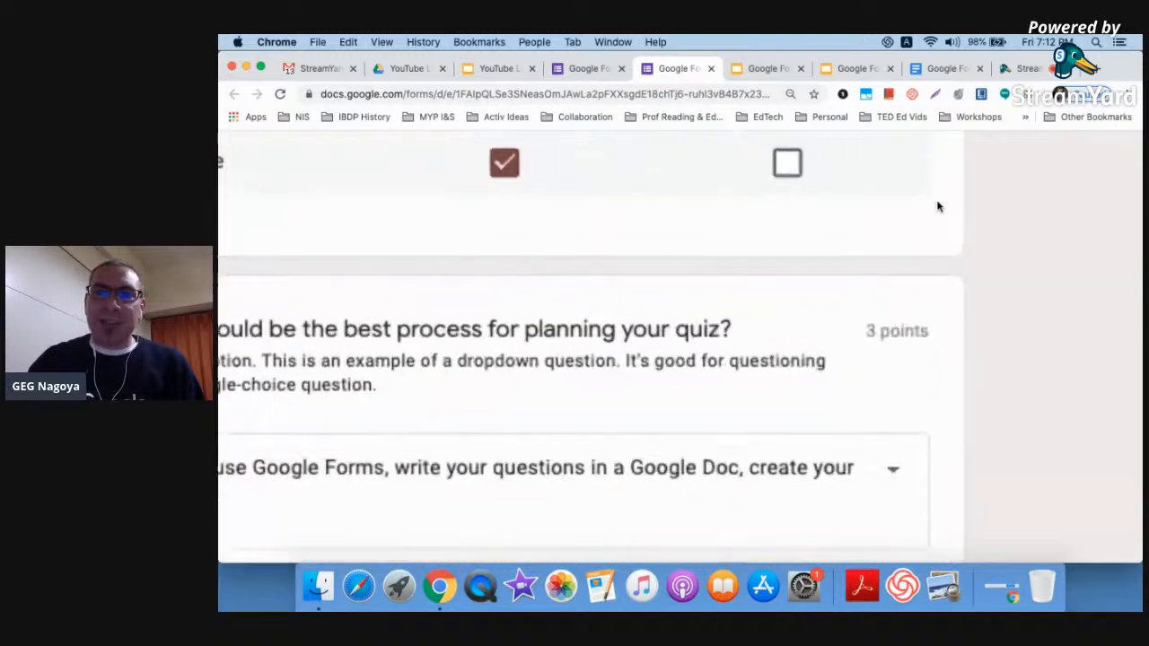
{"action": "scroll", "coordinate": [938, 207], "scroll_direction": "down", "scroll_amount": 5}
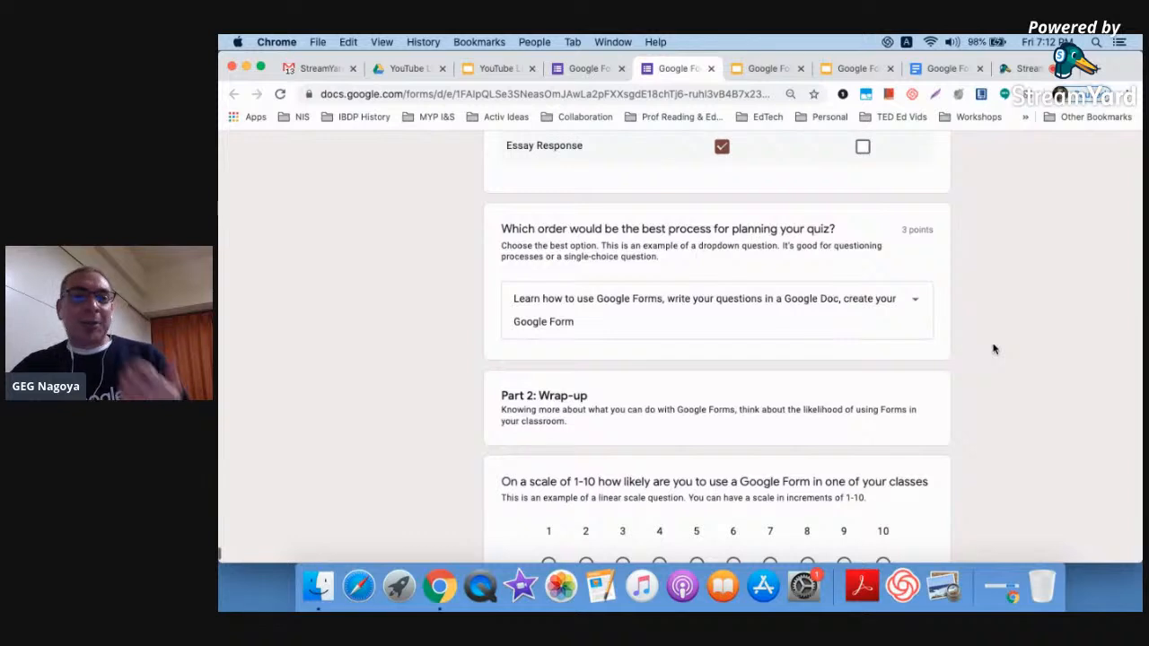
{"action": "scroll", "coordinate": [994, 349], "scroll_direction": "down", "scroll_amount": 4}
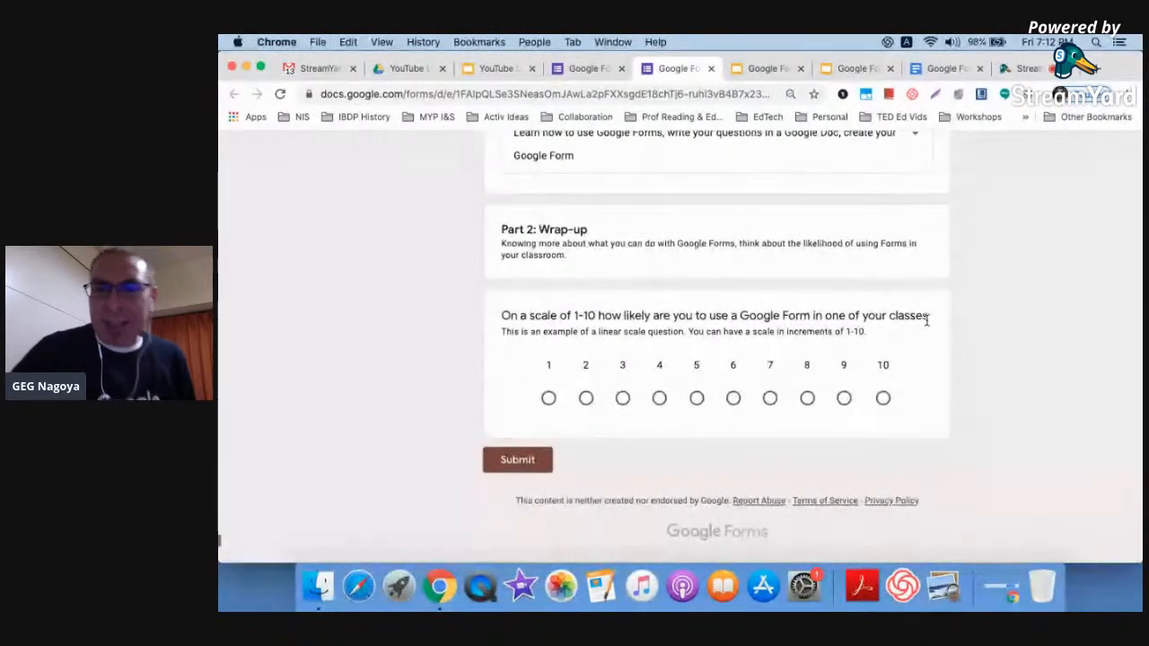
{"action": "left_click", "coordinate": [881, 400]}
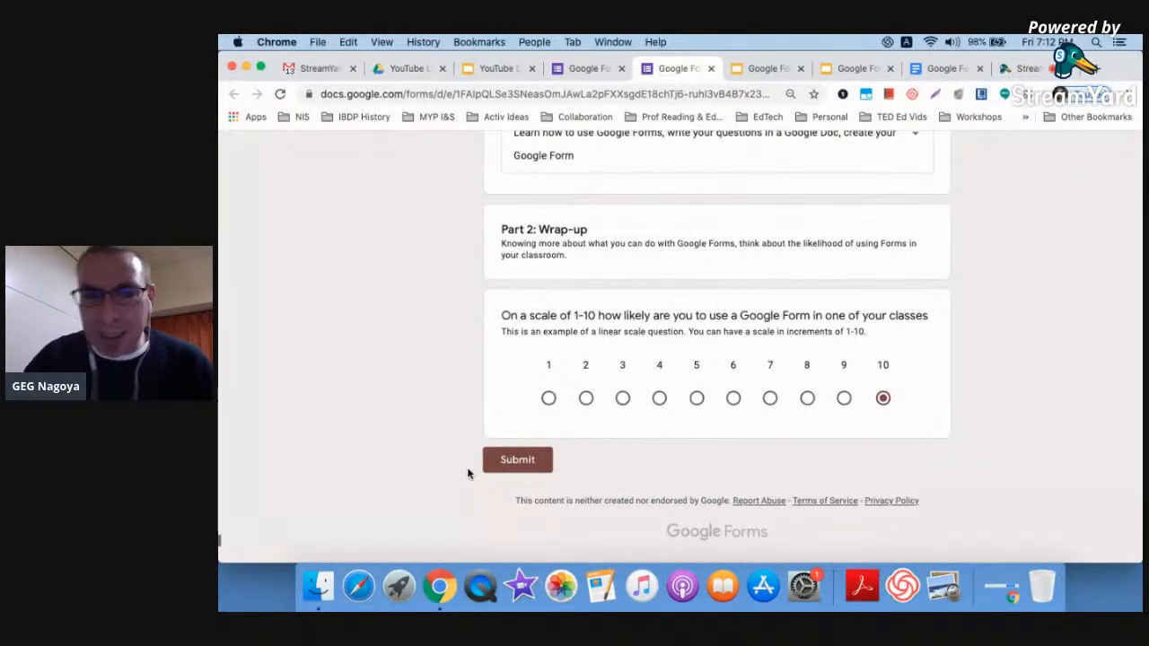
{"action": "scroll", "coordinate": [474, 469], "scroll_direction": "up", "scroll_amount": 5}
{"action": "scroll", "coordinate": [468, 473], "scroll_direction": "down", "scroll_amount": 5}
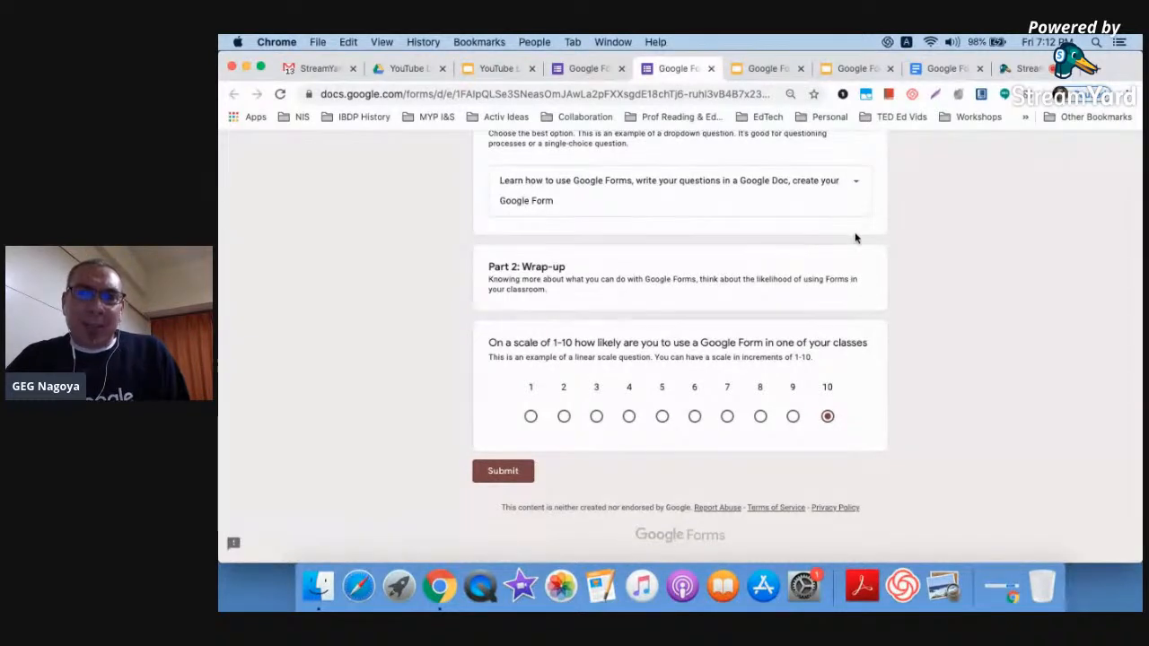
{"action": "scroll", "coordinate": [854, 239], "scroll_direction": "up", "scroll_amount": 3}
{"action": "scroll", "coordinate": [849, 196], "scroll_direction": "up", "scroll_amount": 10}
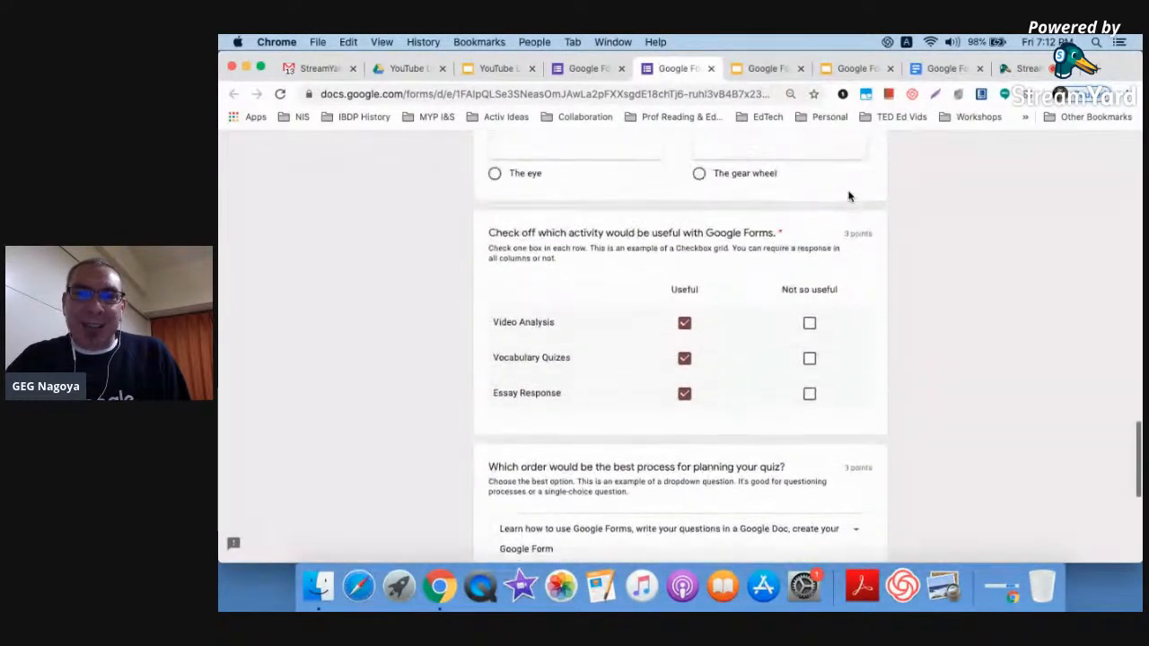
{"action": "scroll", "coordinate": [837, 199], "scroll_direction": "up", "scroll_amount": 8}
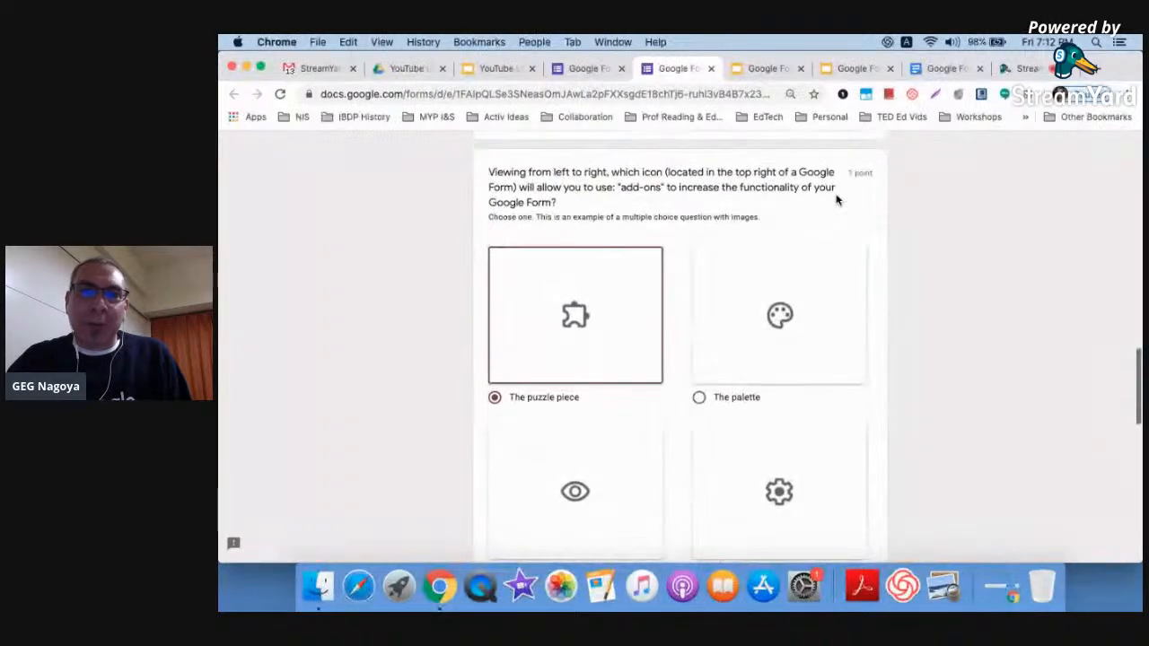
{"action": "scroll", "coordinate": [845, 218], "scroll_direction": "up", "scroll_amount": 15}
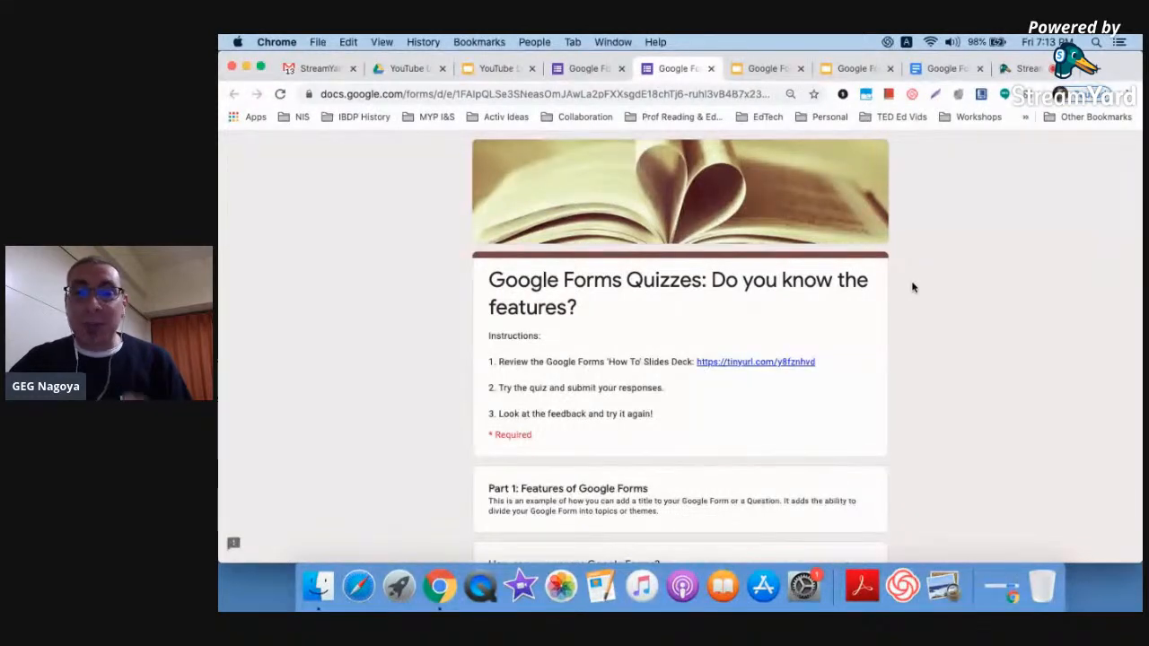
{"action": "scroll", "coordinate": [912, 287], "scroll_direction": "down", "scroll_amount": 10}
{"action": "scroll", "coordinate": [912, 287], "scroll_direction": "down", "scroll_amount": 15}
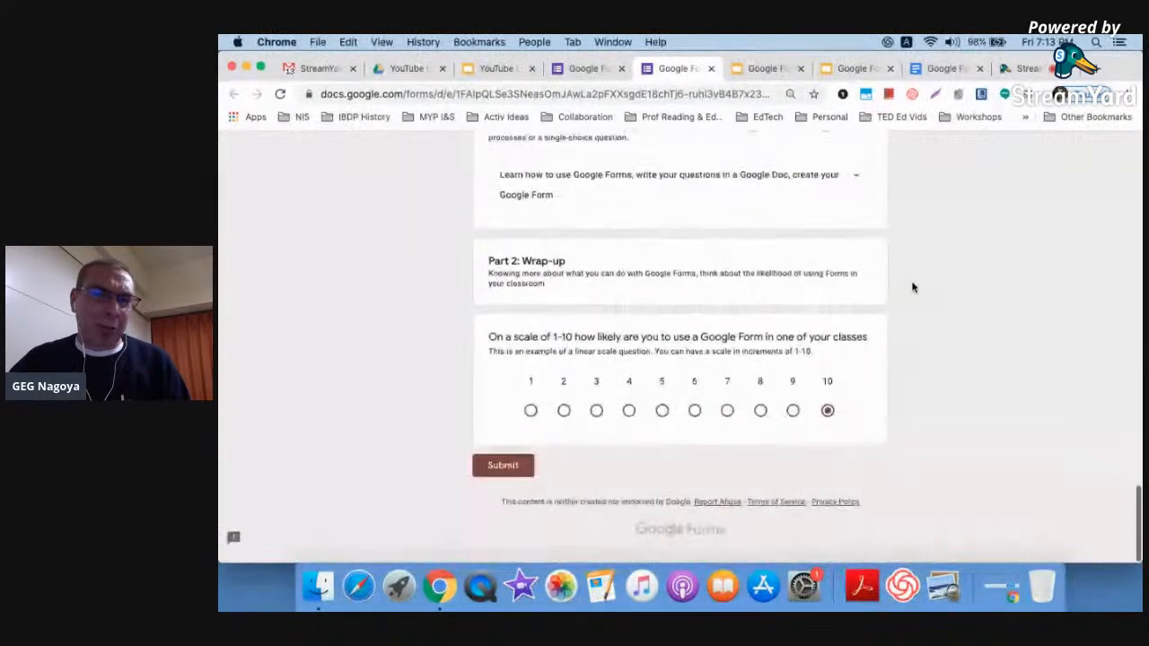
Submit the quiz and view its score of 5/10 points
{"action": "left_click", "coordinate": [507, 472]}
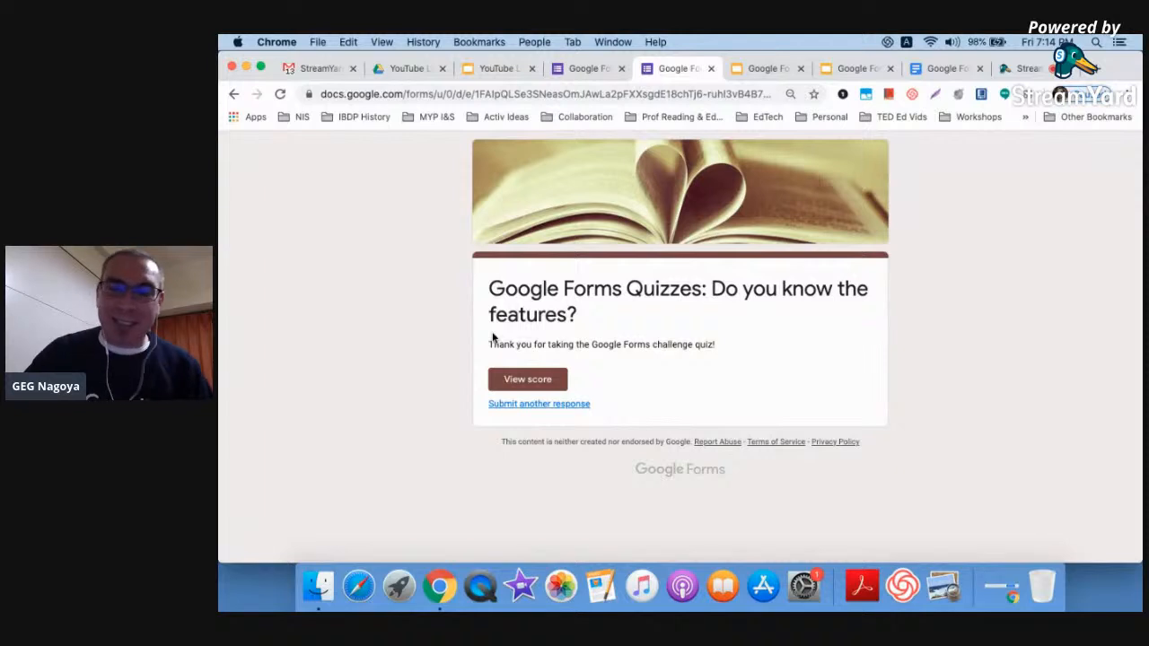
{"action": "left_click", "coordinate": [522, 379]}
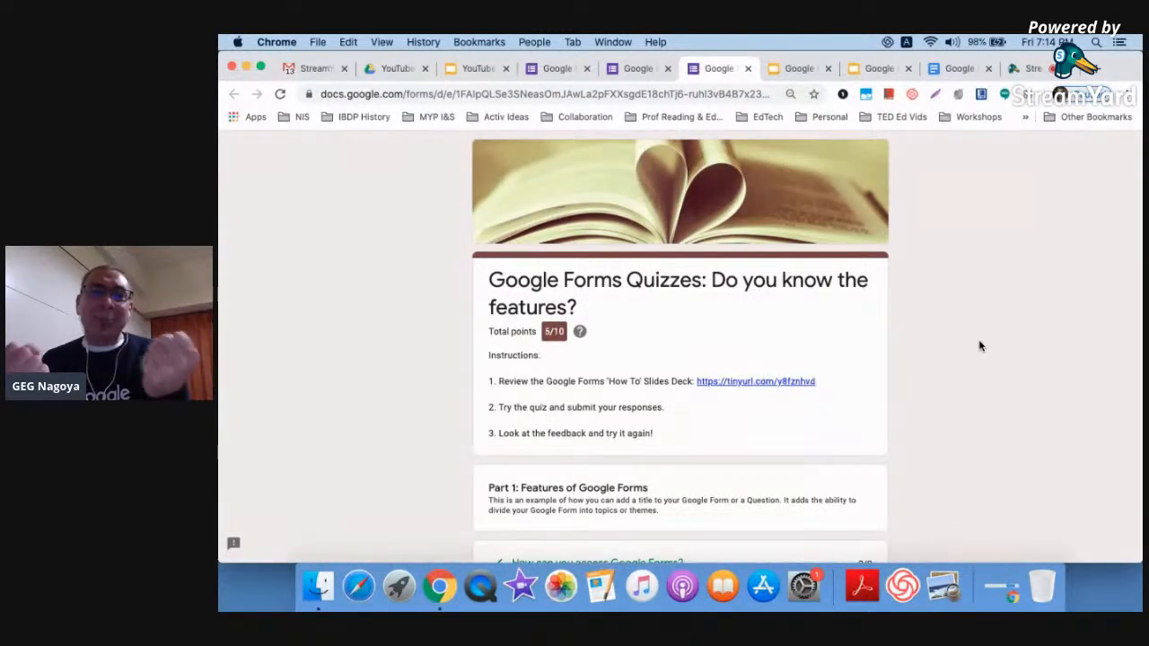
{"action": "scroll", "coordinate": [563, 282], "scroll_direction": "up", "scroll_amount": 5}
{"action": "scroll", "coordinate": [563, 283], "scroll_direction": "down", "scroll_amount": 5}
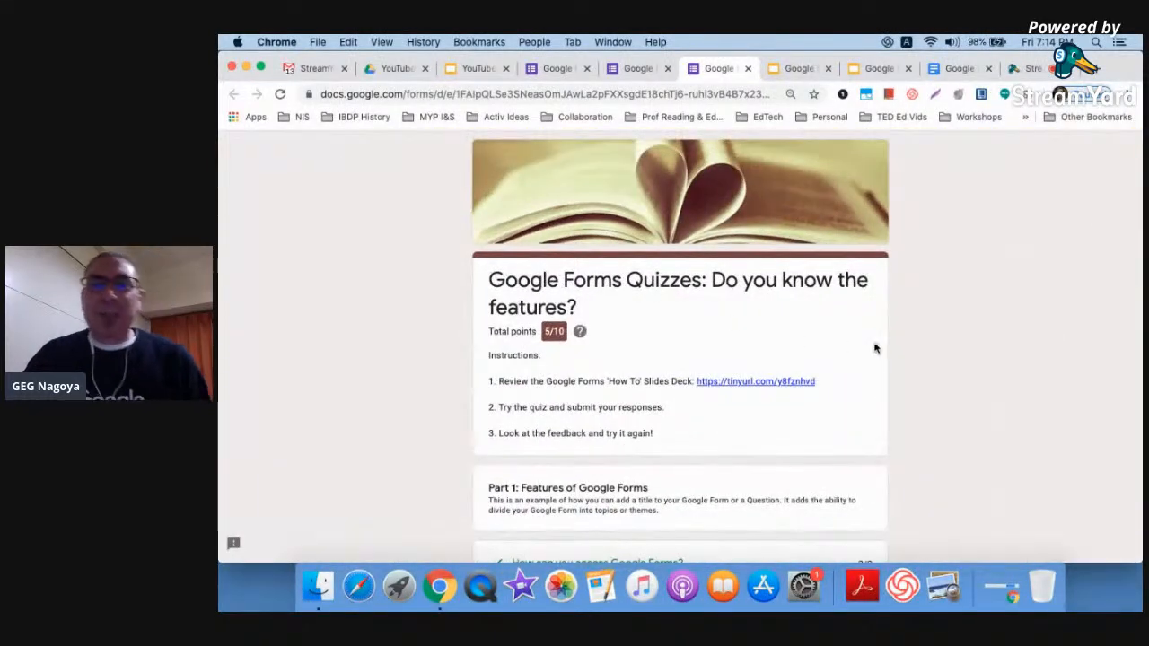
{"action": "scroll", "coordinate": [883, 354], "scroll_direction": "down", "scroll_amount": 4}
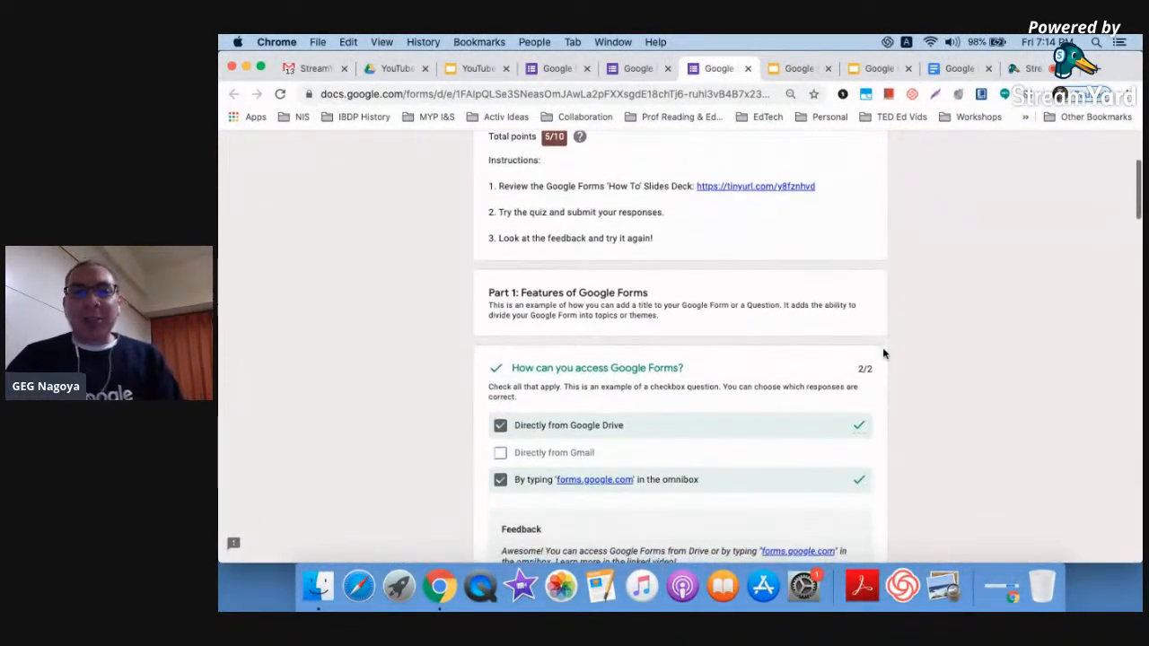
{"action": "scroll", "coordinate": [967, 359], "scroll_direction": "up", "scroll_amount": 3}
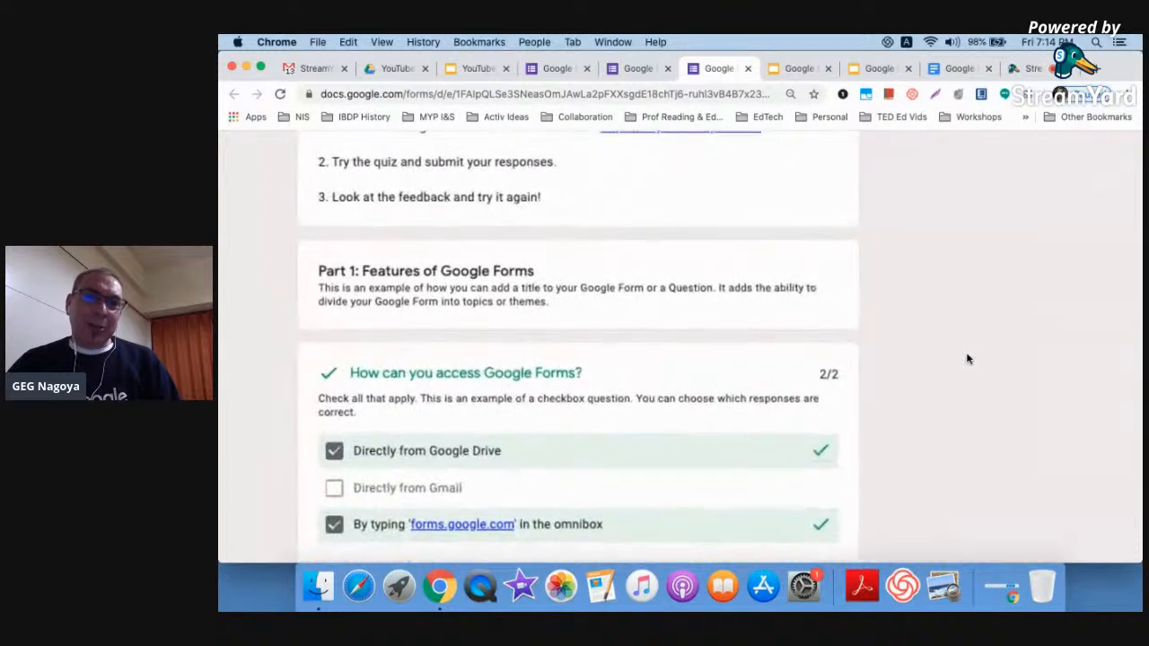
{"action": "scroll", "coordinate": [967, 359], "scroll_direction": "down", "scroll_amount": 4}
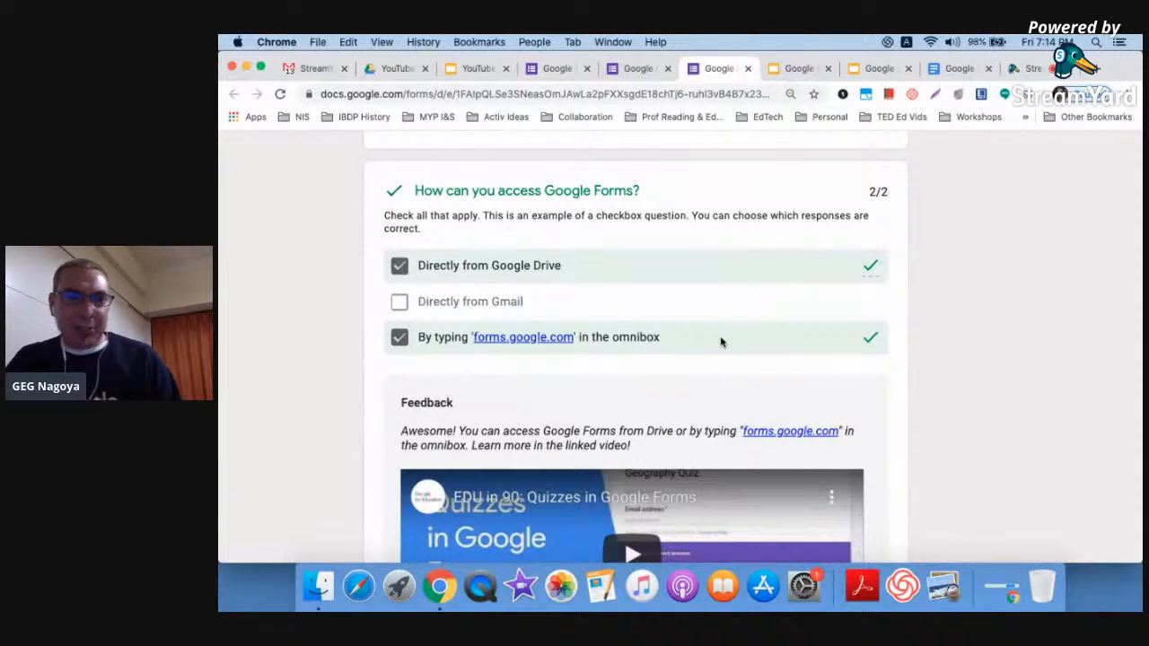
{"action": "scroll", "coordinate": [966, 383], "scroll_direction": "down", "scroll_amount": 3}
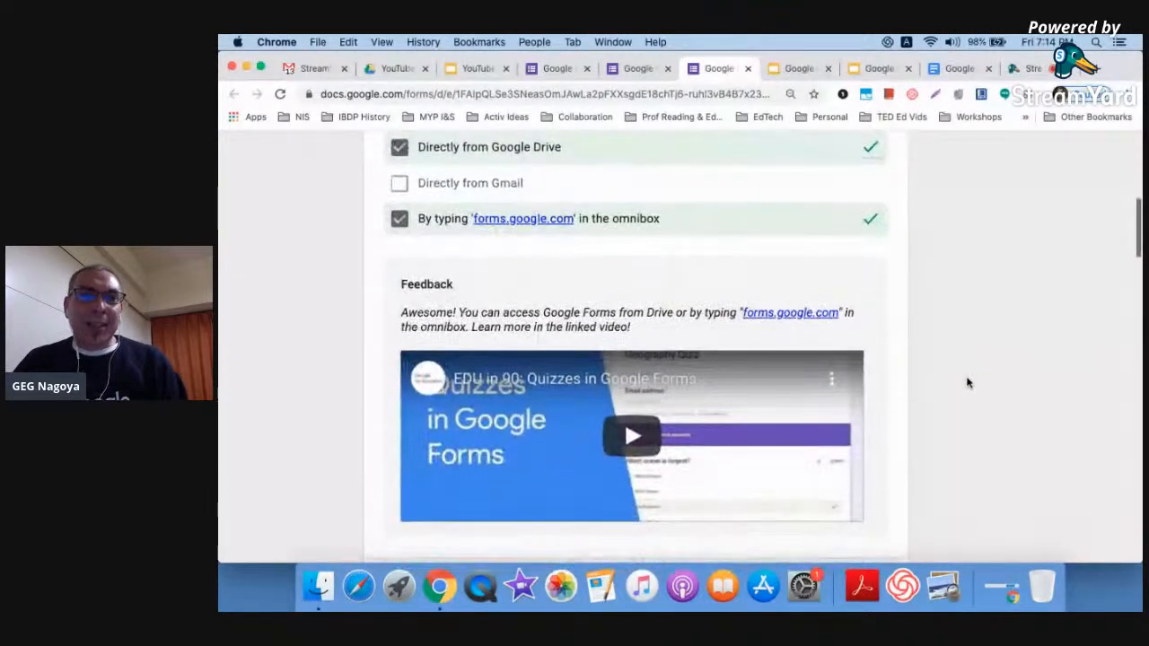
{"action": "scroll", "coordinate": [967, 383], "scroll_direction": "up", "scroll_amount": 3}
{"action": "scroll", "coordinate": [967, 383], "scroll_direction": "down", "scroll_amount": 3}
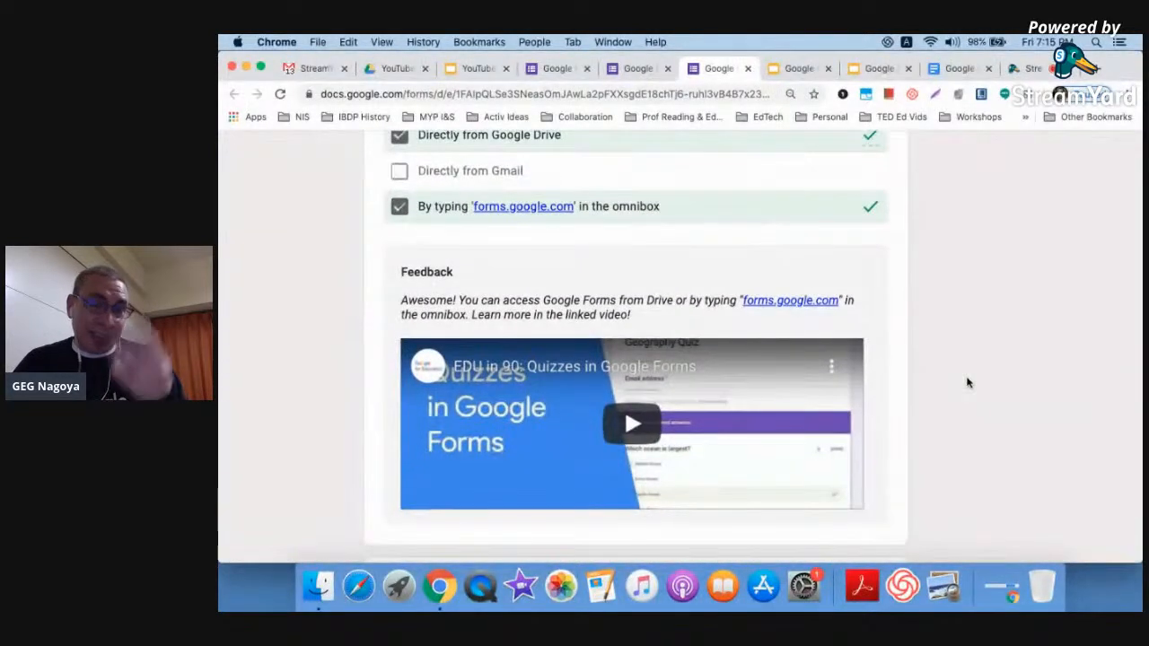
{"action": "scroll", "coordinate": [966, 384], "scroll_direction": "down", "scroll_amount": 1}
{"action": "scroll", "coordinate": [967, 384], "scroll_direction": "down", "scroll_amount": 1}
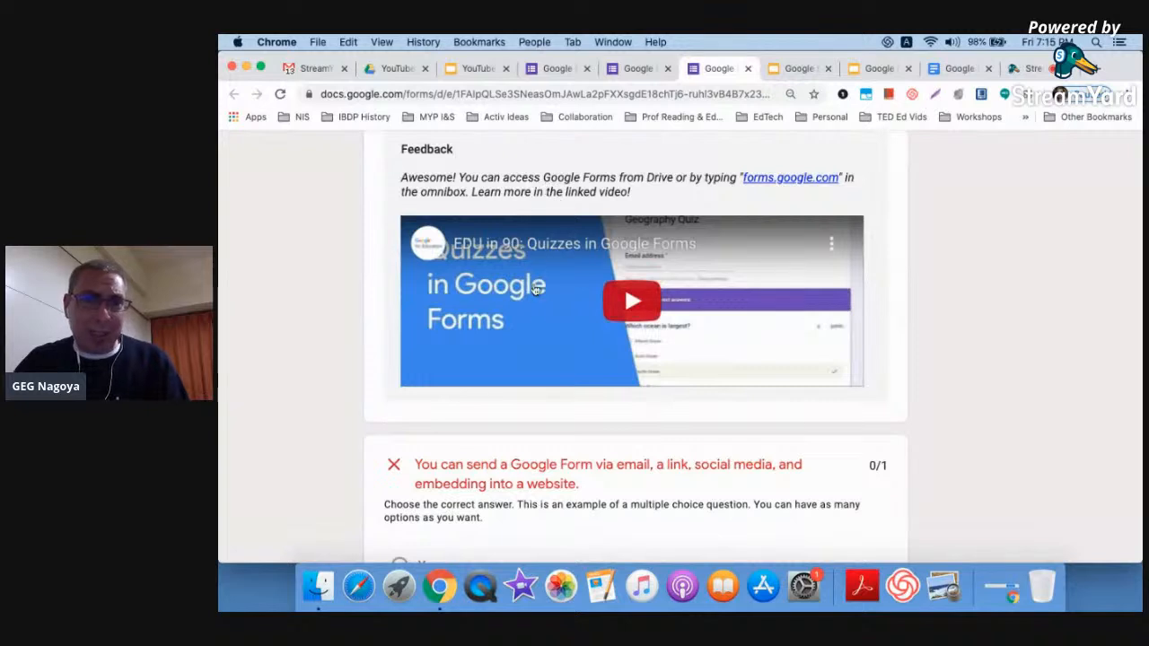
{"action": "scroll", "coordinate": [576, 400], "scroll_direction": "up", "scroll_amount": 2}
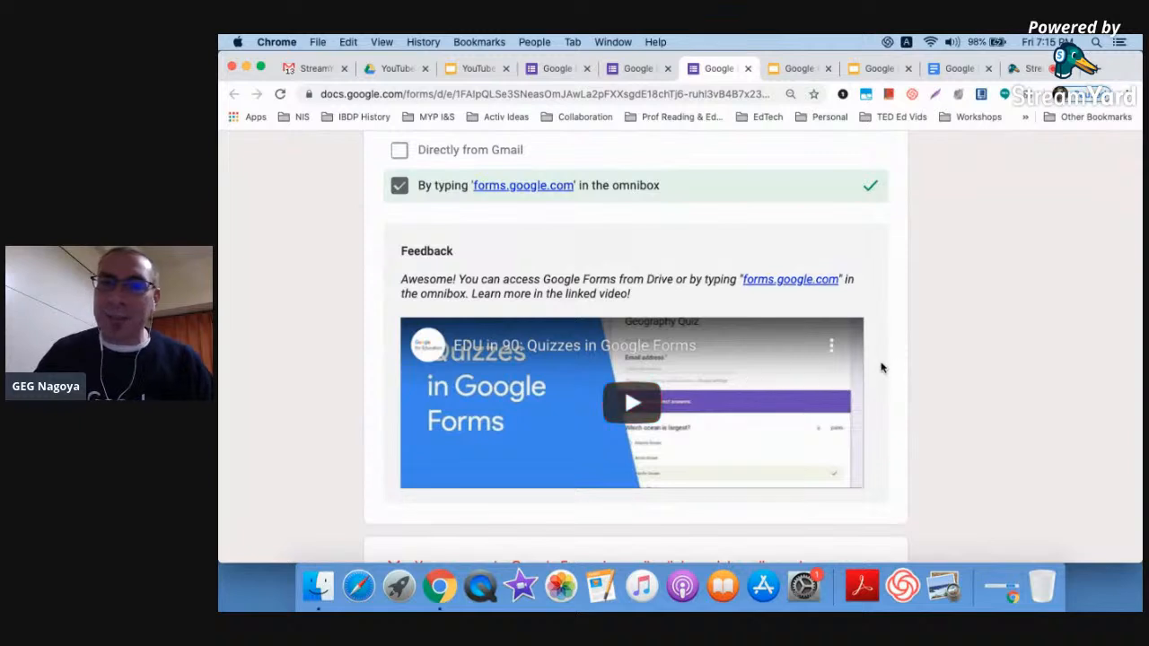
{"action": "scroll", "coordinate": [939, 374], "scroll_direction": "down", "scroll_amount": 3}
{"action": "scroll", "coordinate": [939, 374], "scroll_direction": "down", "scroll_amount": 5}
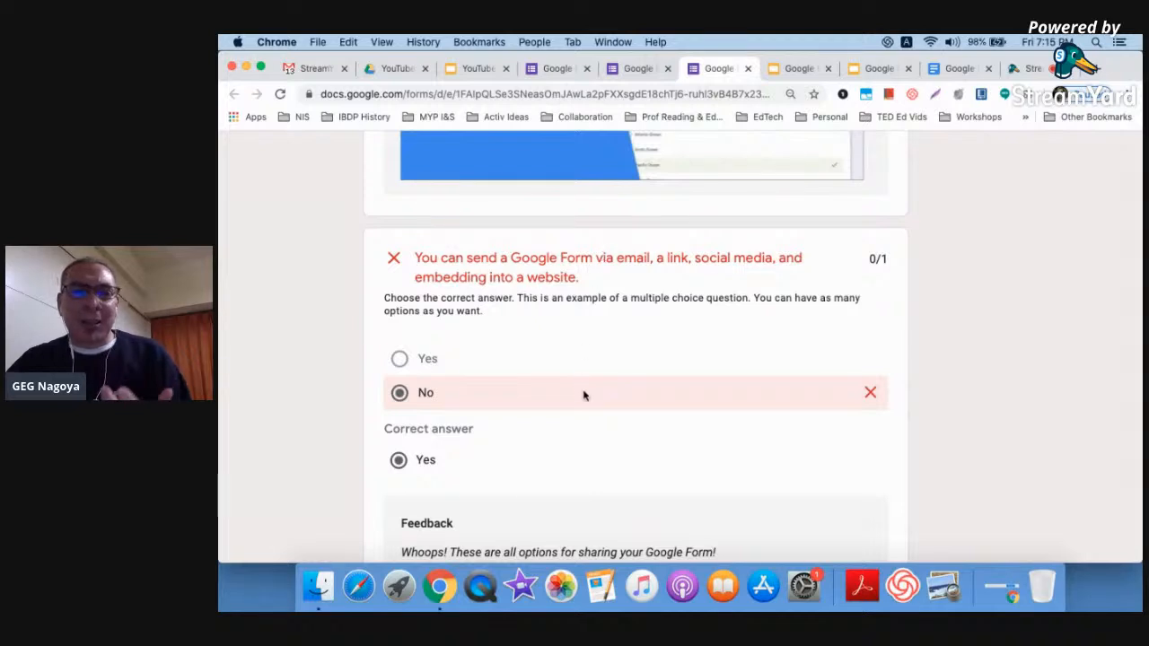
{"action": "scroll", "coordinate": [589, 403], "scroll_direction": "down", "scroll_amount": 3}
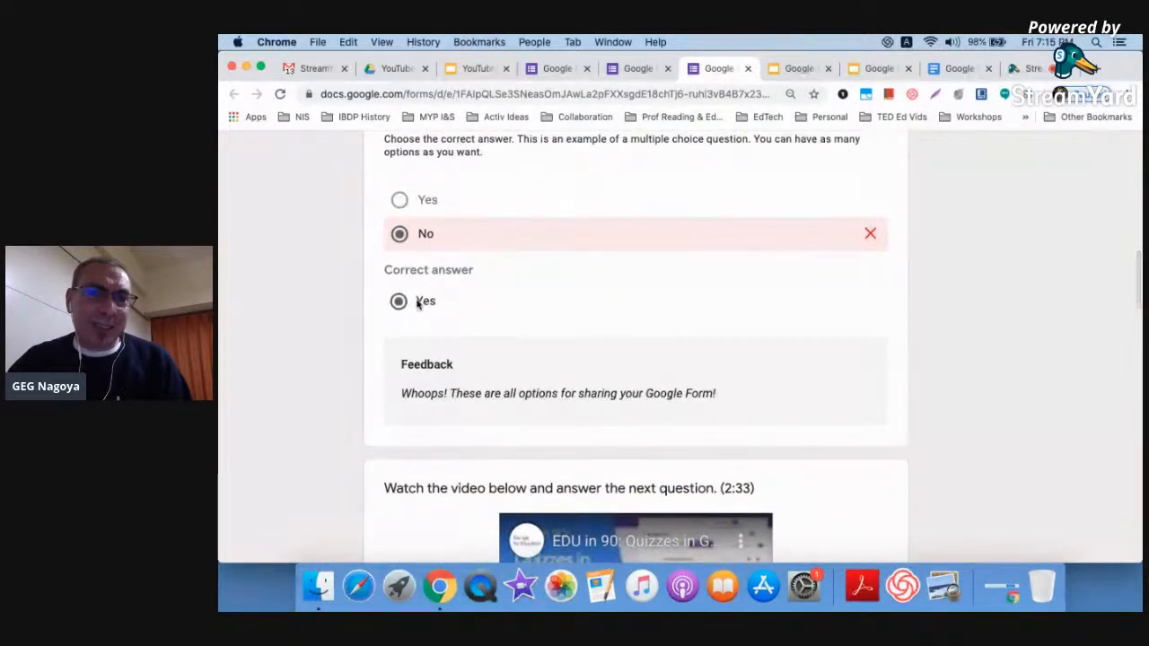
{"action": "scroll", "coordinate": [546, 329], "scroll_direction": "down", "scroll_amount": 1}
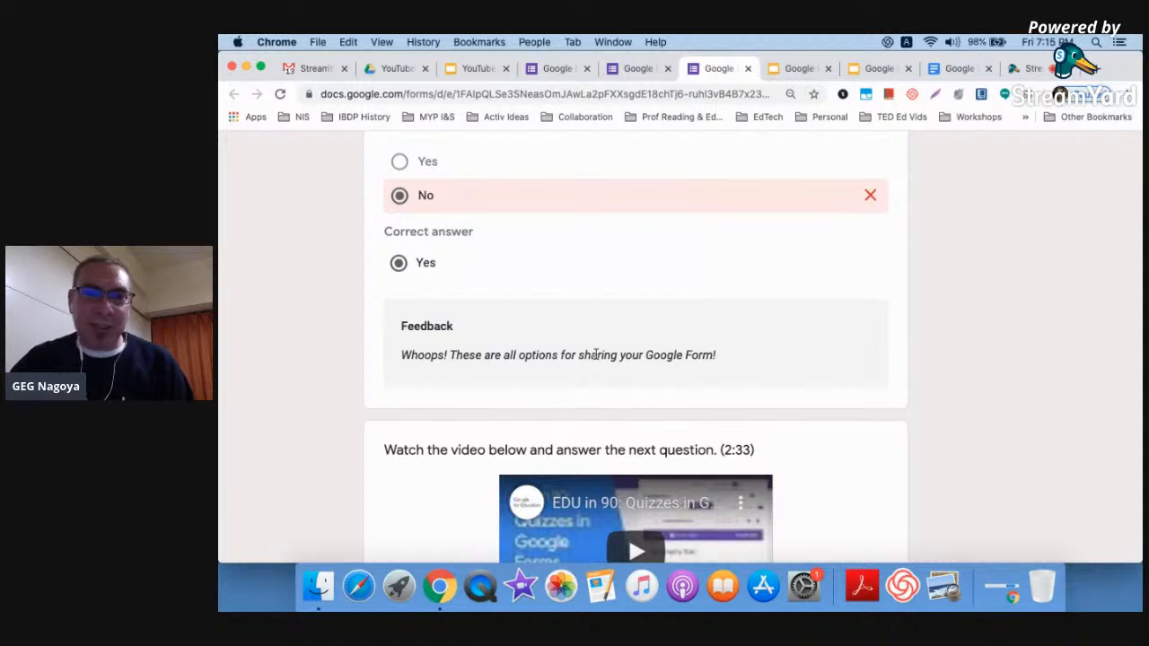
{"action": "scroll", "coordinate": [646, 355], "scroll_direction": "up", "scroll_amount": 3}
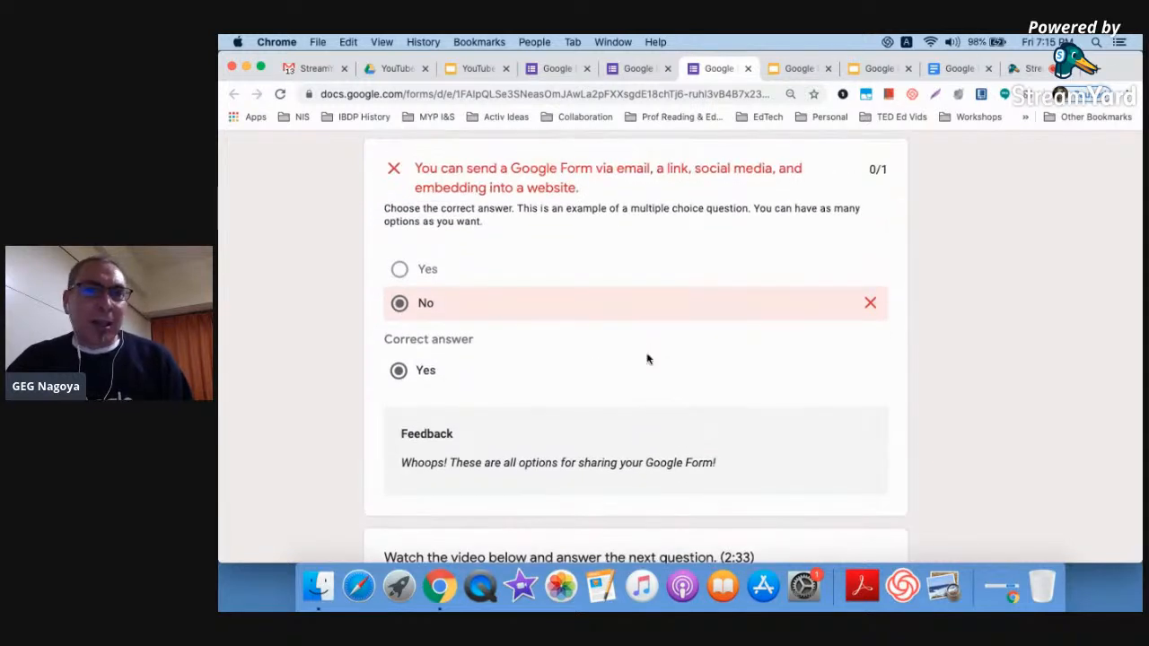
{"action": "scroll", "coordinate": [646, 359], "scroll_direction": "down", "scroll_amount": 3}
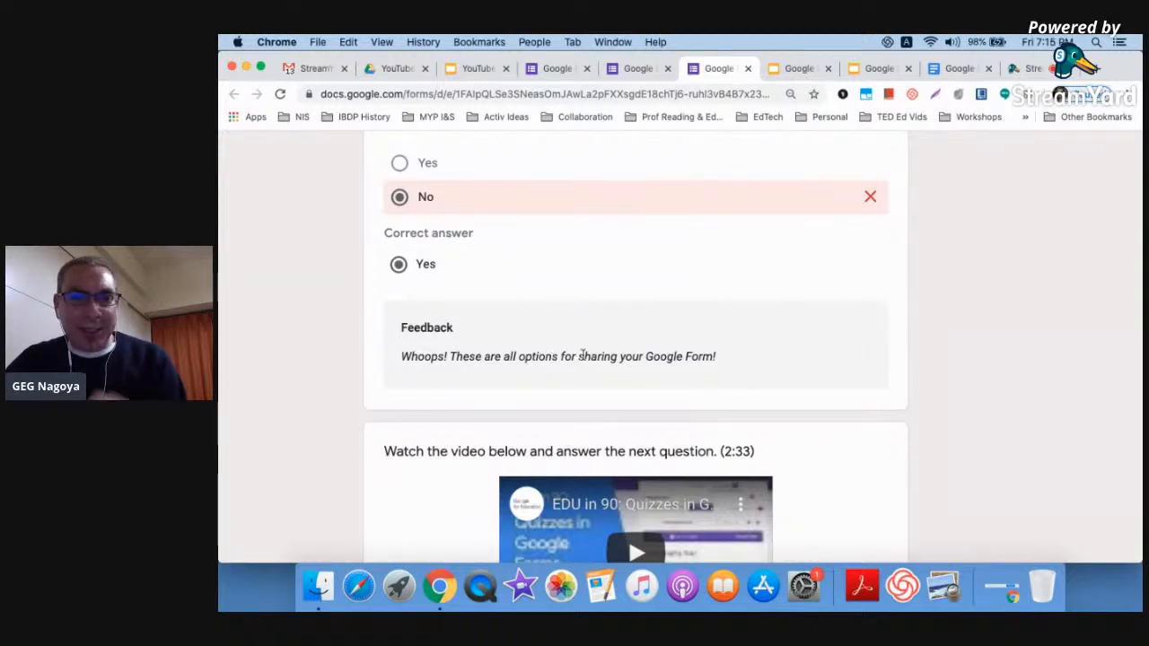
{"action": "scroll", "coordinate": [581, 356], "scroll_direction": "up", "scroll_amount": 10}
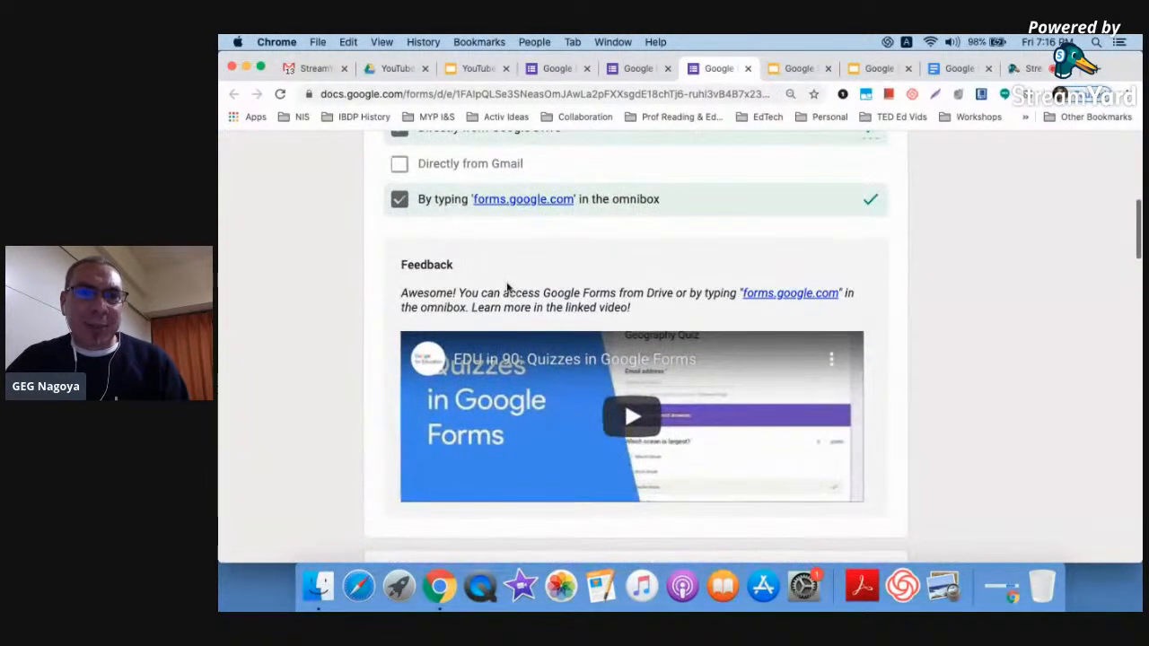
{"action": "scroll", "coordinate": [503, 291], "scroll_direction": "down", "scroll_amount": 5}
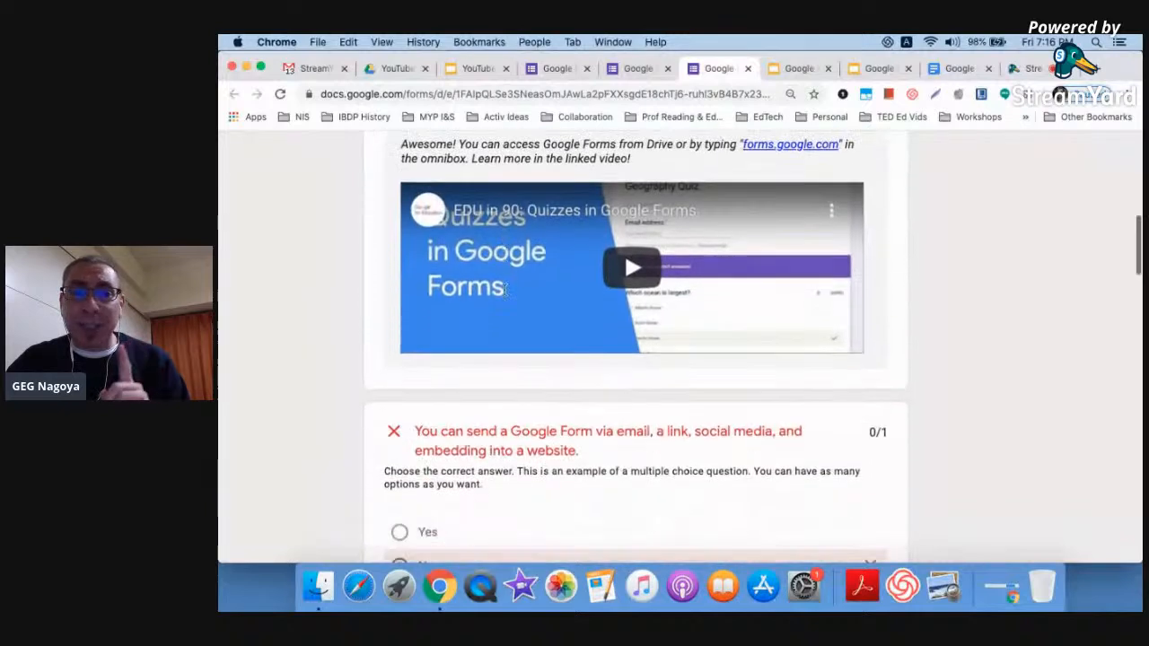
{"action": "scroll", "coordinate": [503, 293], "scroll_direction": "down", "scroll_amount": 2}
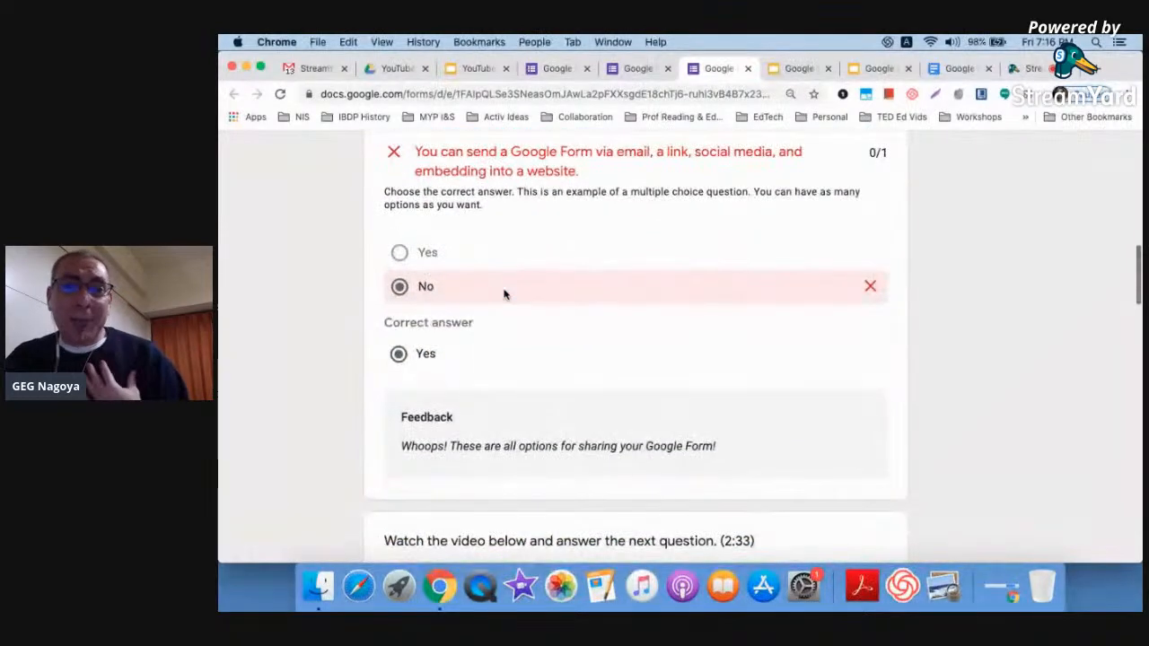
{"action": "scroll", "coordinate": [504, 293], "scroll_direction": "down", "scroll_amount": 1}
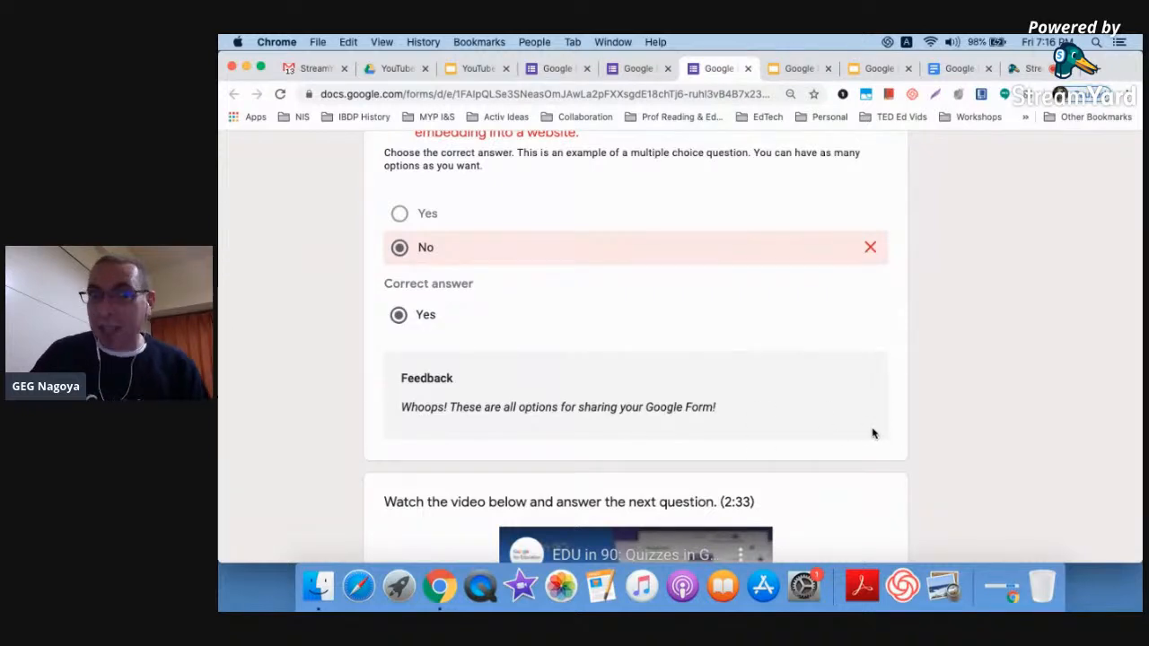
{"action": "scroll", "coordinate": [871, 433], "scroll_direction": "down", "scroll_amount": 5}
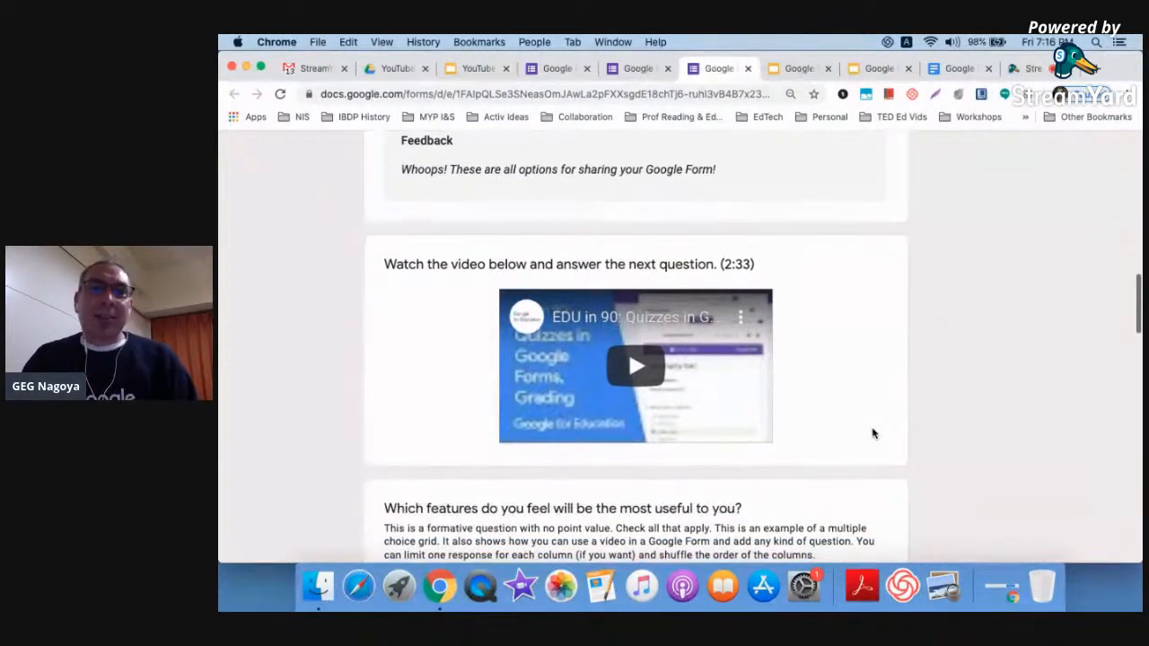
{"action": "scroll", "coordinate": [872, 433], "scroll_direction": "down", "scroll_amount": 2}
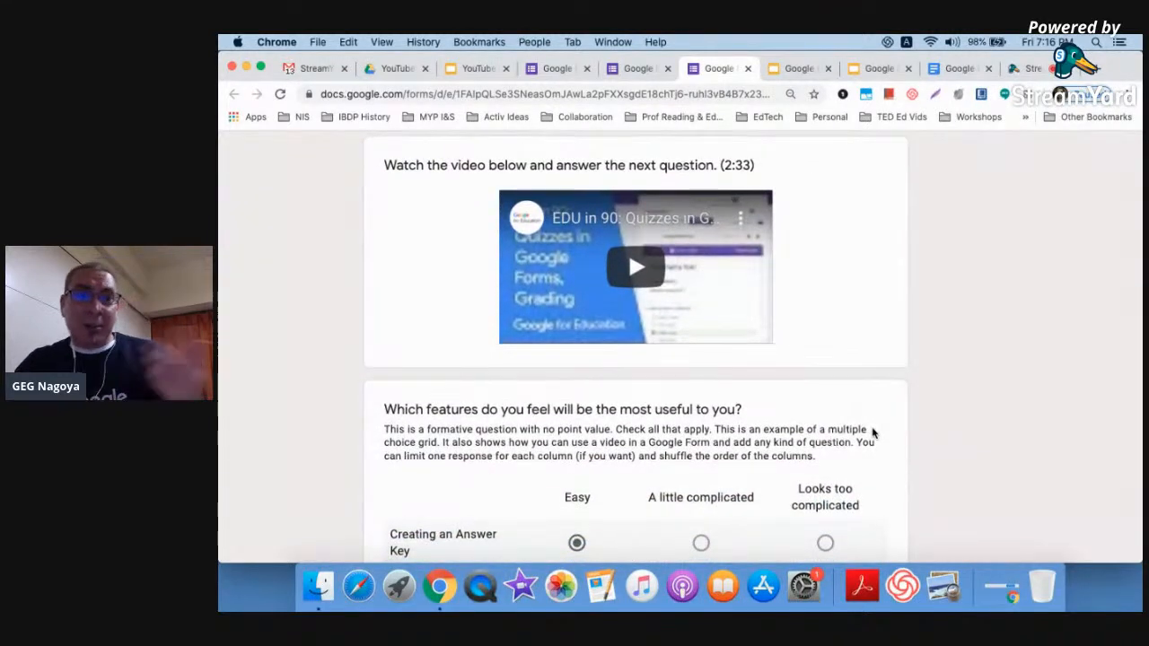
{"action": "scroll", "coordinate": [872, 433], "scroll_direction": "down", "scroll_amount": 4}
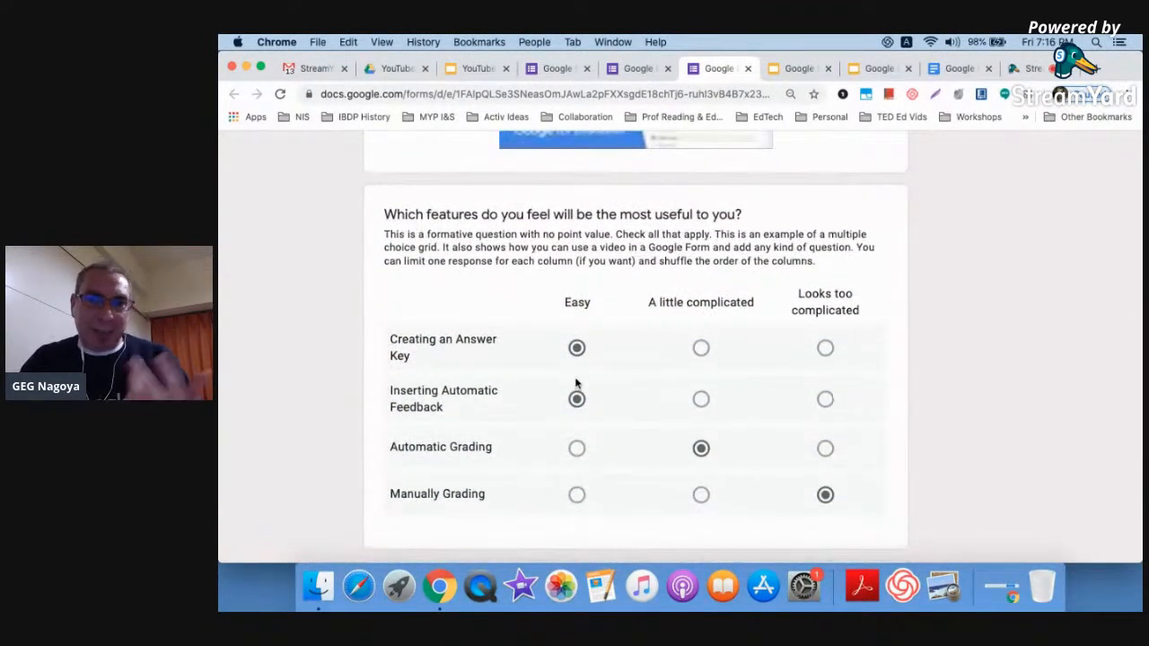
{"action": "scroll", "coordinate": [928, 403], "scroll_direction": "down", "scroll_amount": 3}
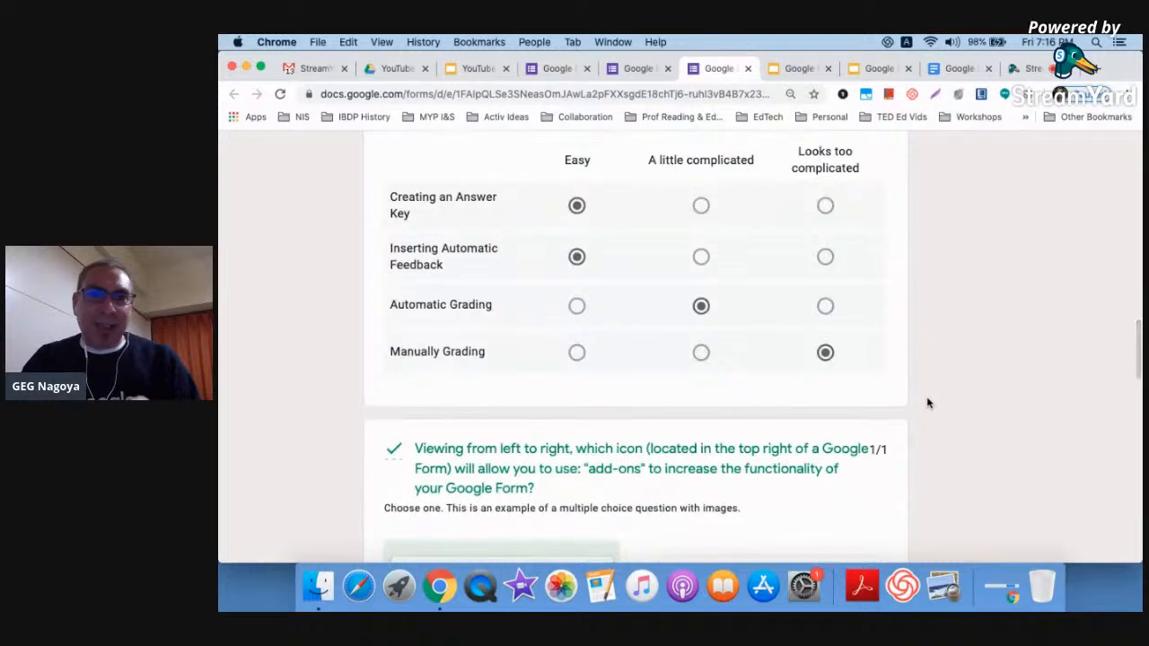
{"action": "scroll", "coordinate": [928, 403], "scroll_direction": "up", "scroll_amount": 3}
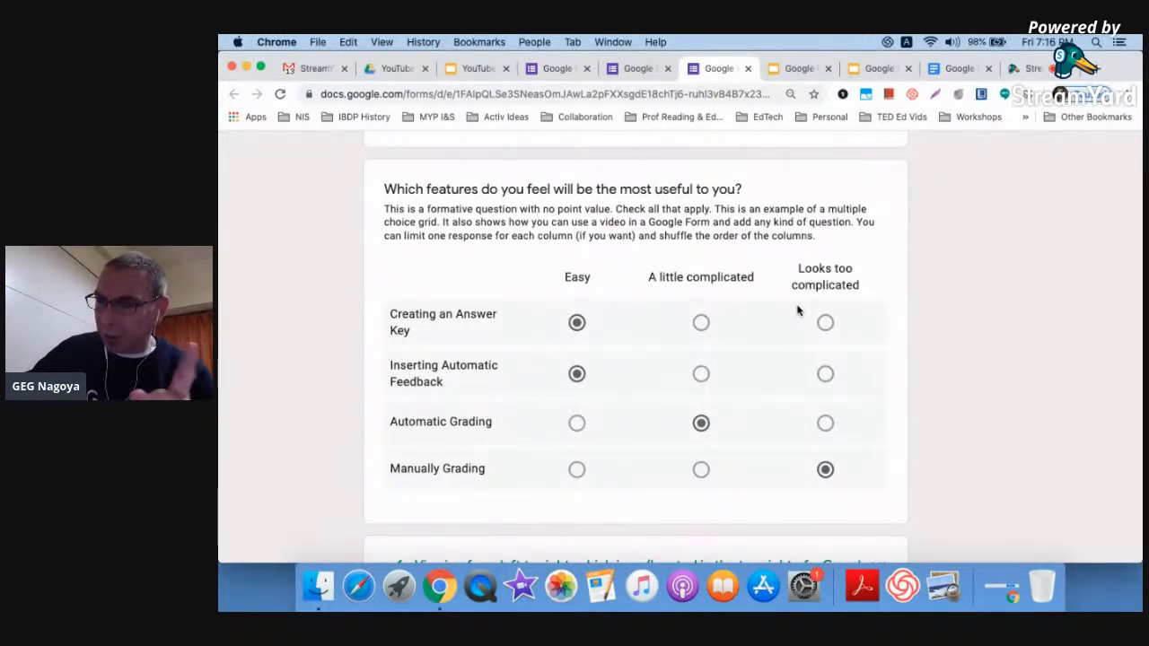
{"action": "scroll", "coordinate": [797, 309], "scroll_direction": "down", "scroll_amount": 5}
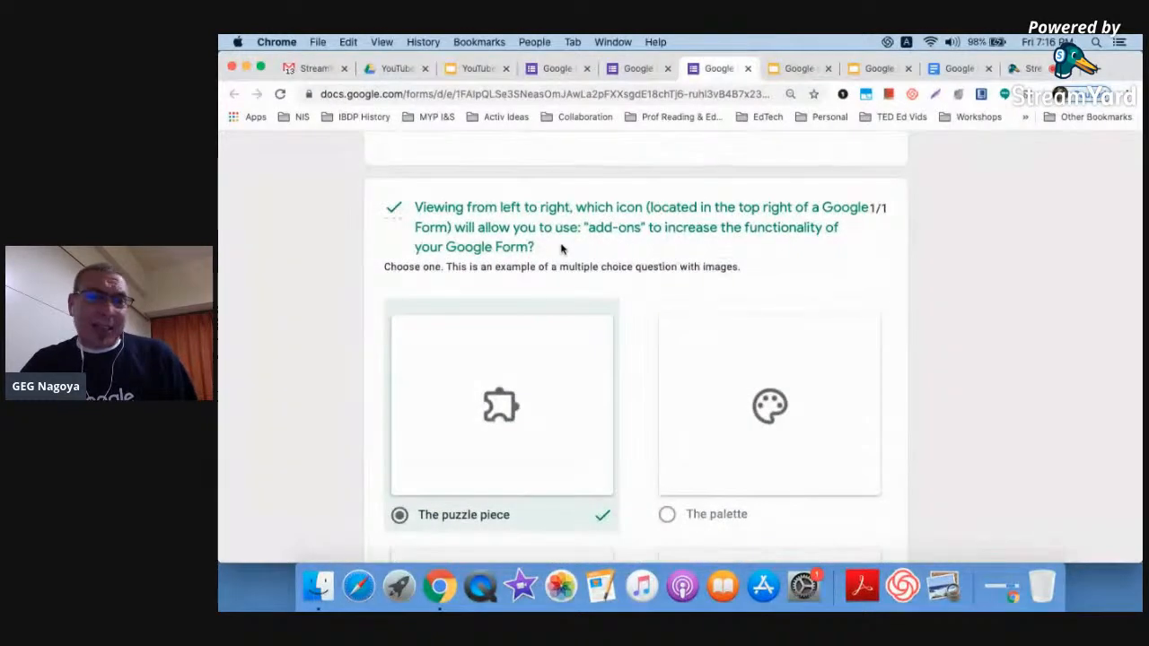
{"action": "scroll", "coordinate": [912, 298], "scroll_direction": "down", "scroll_amount": 2}
{"action": "scroll", "coordinate": [909, 298], "scroll_direction": "down", "scroll_amount": 1}
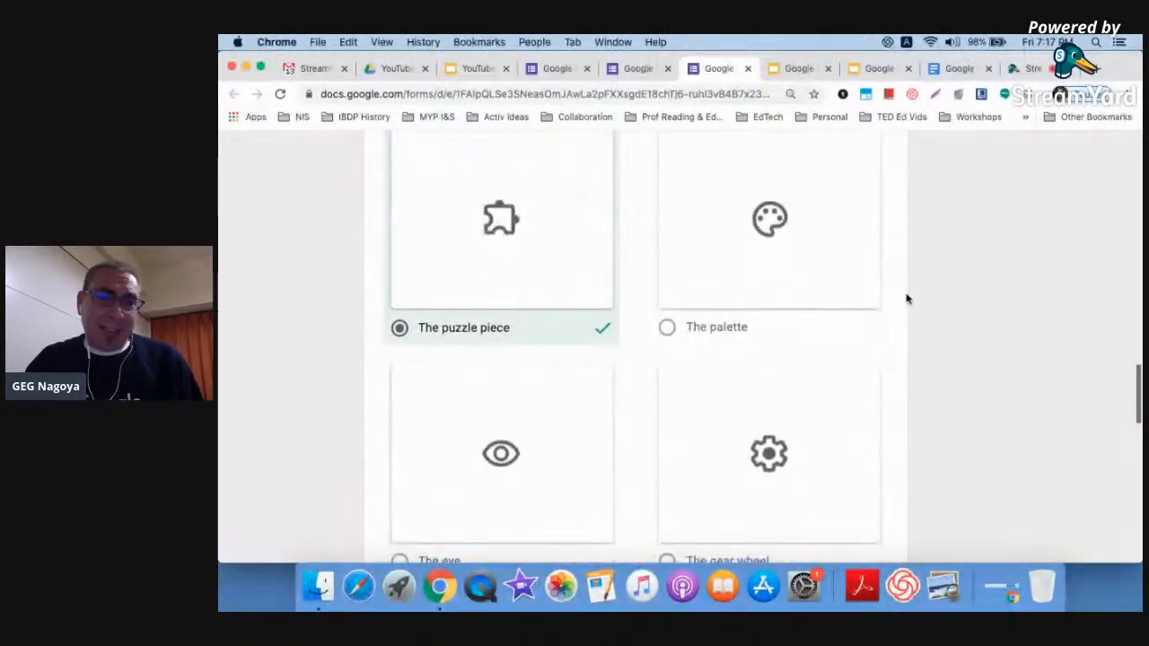
{"action": "scroll", "coordinate": [906, 379], "scroll_direction": "down", "scroll_amount": 4}
{"action": "scroll", "coordinate": [987, 382], "scroll_direction": "down", "scroll_amount": 1}
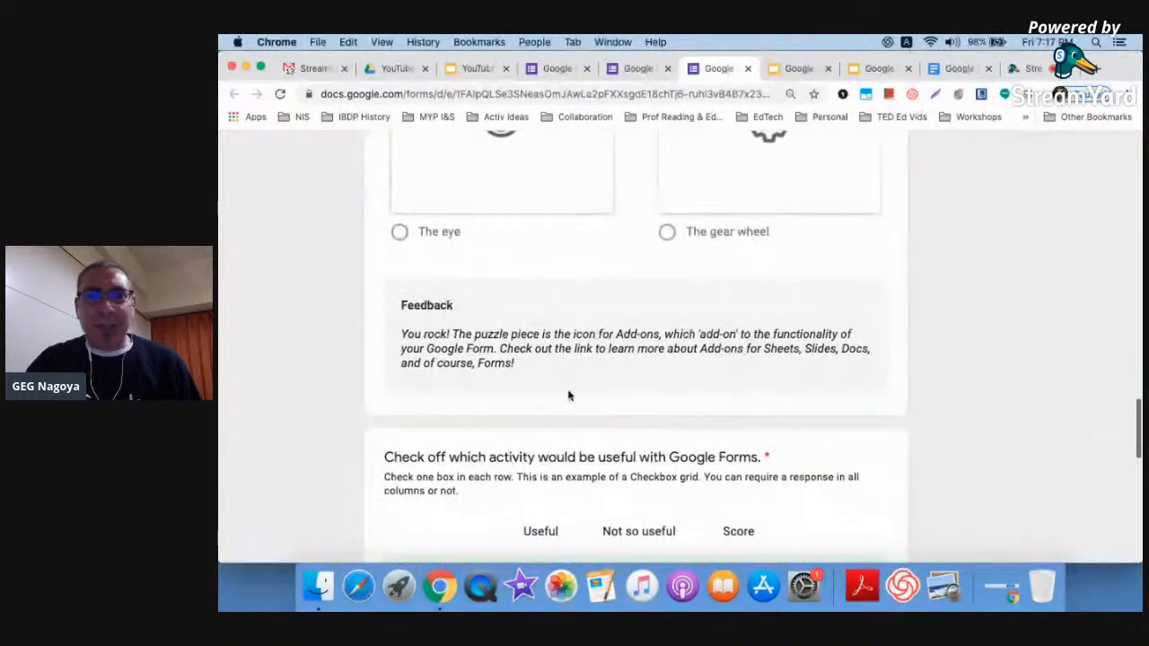
{"action": "scroll", "coordinate": [476, 333], "scroll_direction": "up", "scroll_amount": 5}
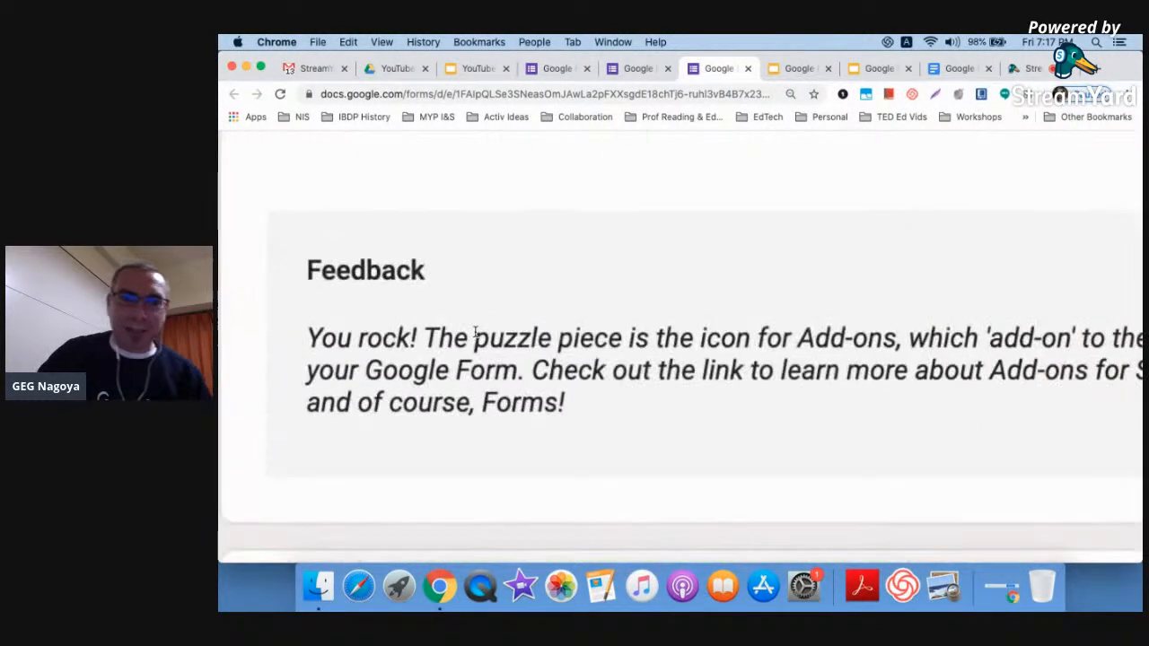
{"action": "scroll", "coordinate": [476, 333], "scroll_direction": "down", "scroll_amount": 5}
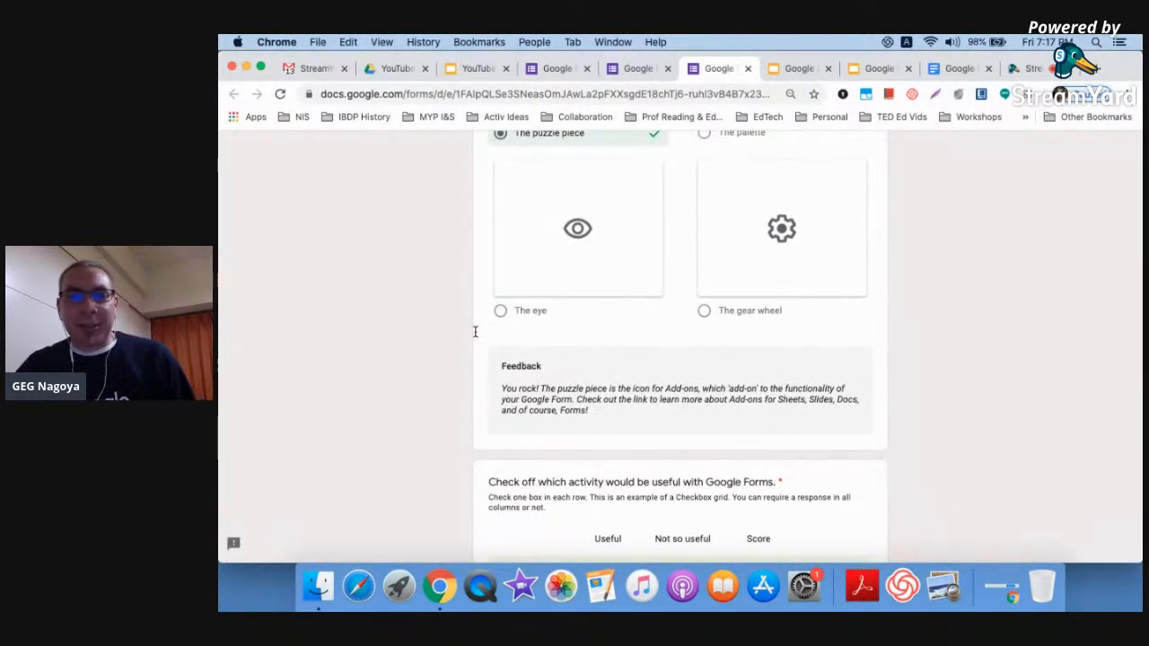
{"action": "scroll", "coordinate": [475, 332], "scroll_direction": "up", "scroll_amount": 4}
{"action": "scroll", "coordinate": [476, 333], "scroll_direction": "right", "scroll_amount": 1}
{"action": "scroll", "coordinate": [475, 333], "scroll_direction": "down", "scroll_amount": 2}
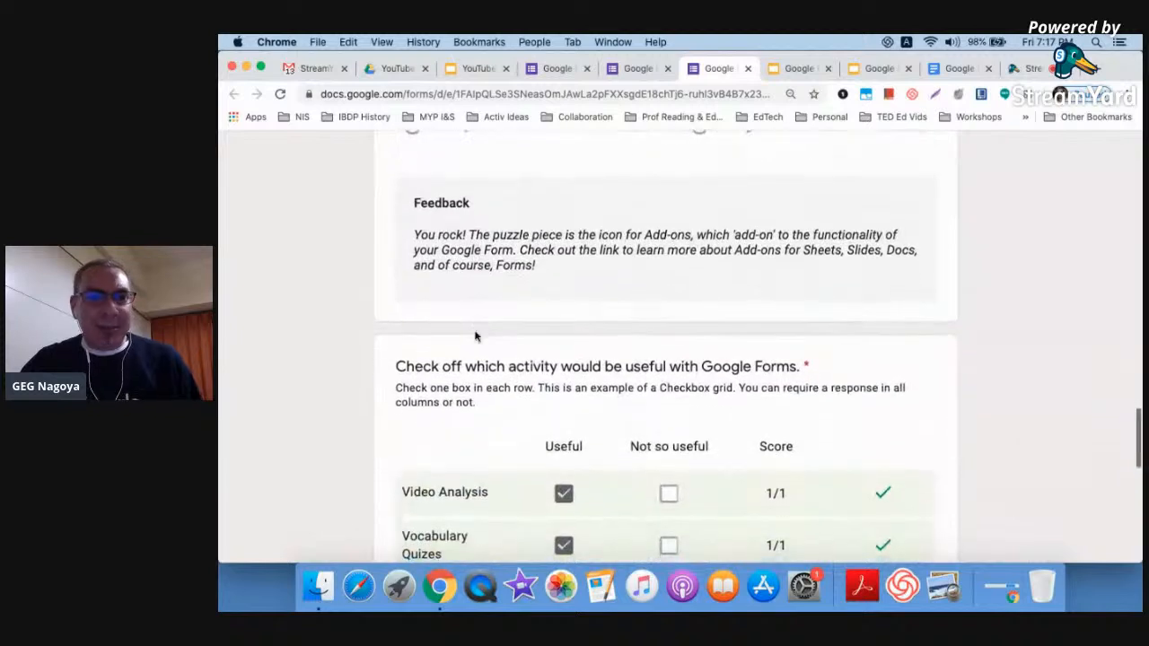
{"action": "scroll", "coordinate": [476, 335], "scroll_direction": "down", "scroll_amount": 4}
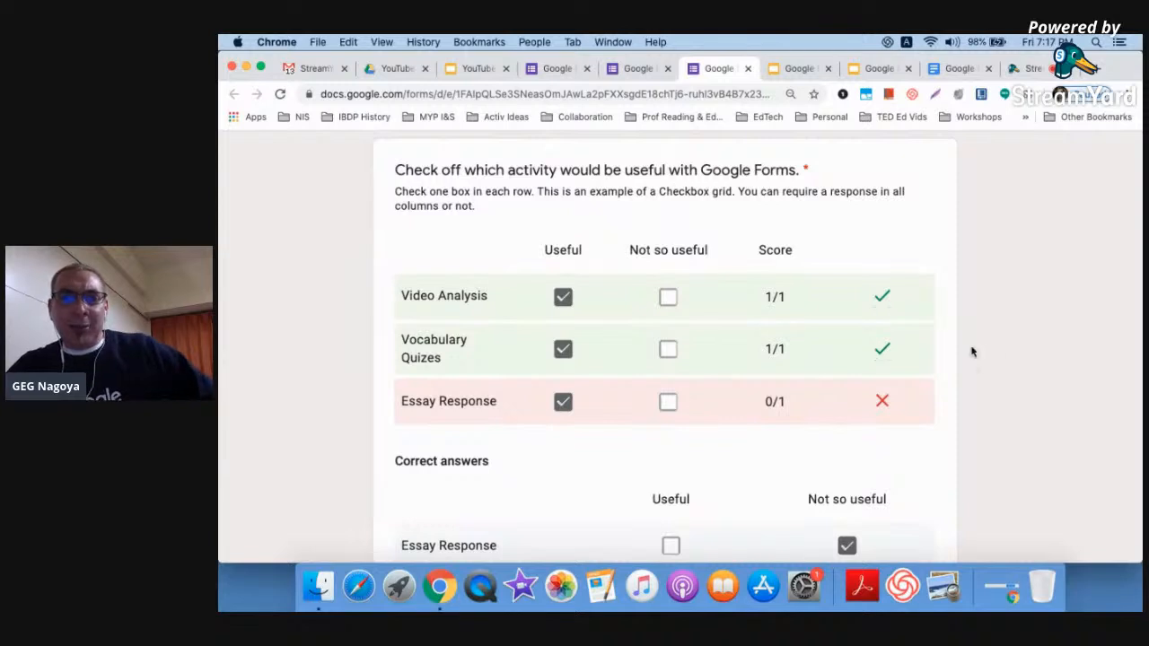
{"action": "scroll", "coordinate": [972, 351], "scroll_direction": "down", "scroll_amount": 2}
{"action": "scroll", "coordinate": [971, 352], "scroll_direction": "up", "scroll_amount": 2}
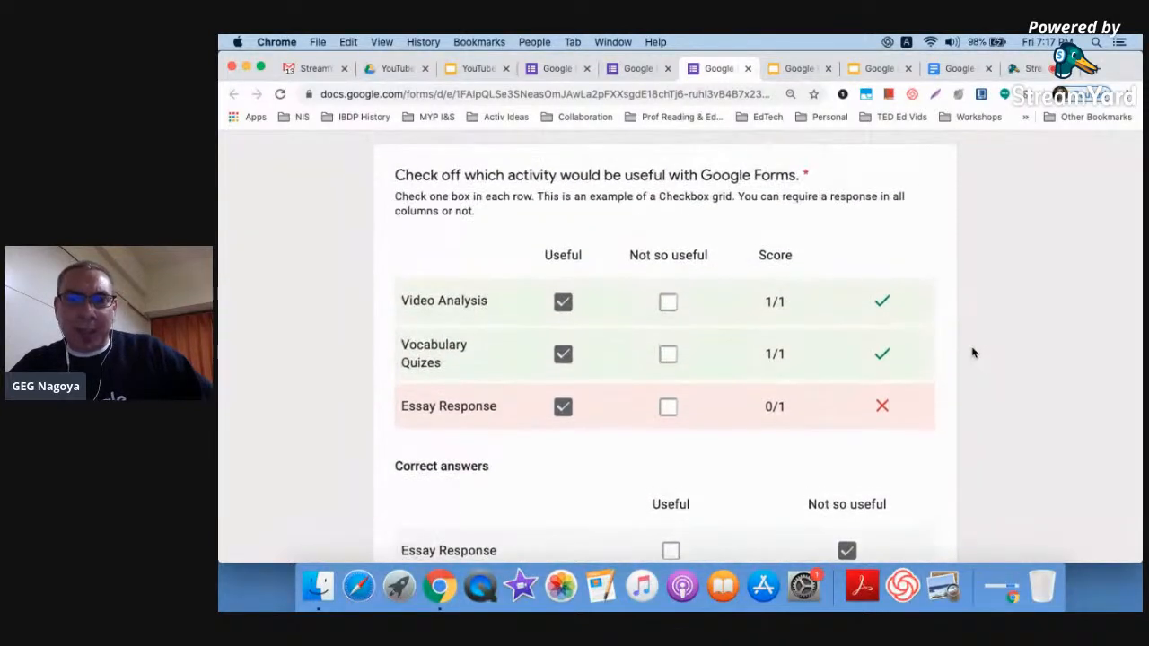
{"action": "scroll", "coordinate": [972, 351], "scroll_direction": "down", "scroll_amount": 3}
{"action": "scroll", "coordinate": [972, 352], "scroll_direction": "up", "scroll_amount": 5}
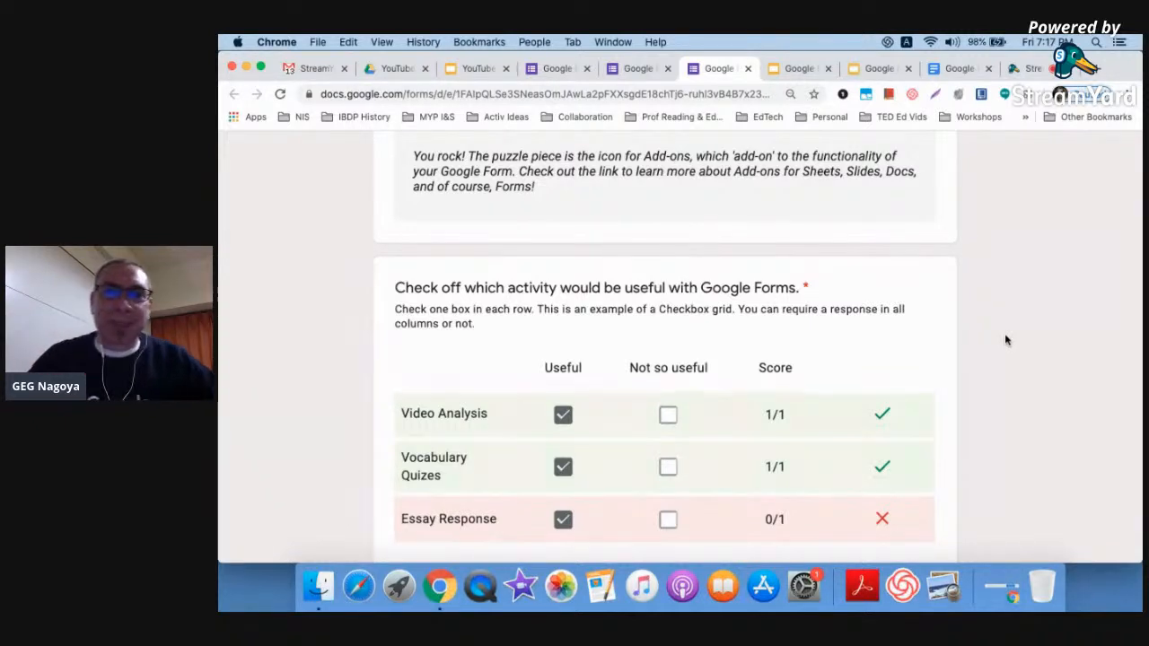
{"action": "scroll", "coordinate": [1005, 337], "scroll_direction": "down", "scroll_amount": 6}
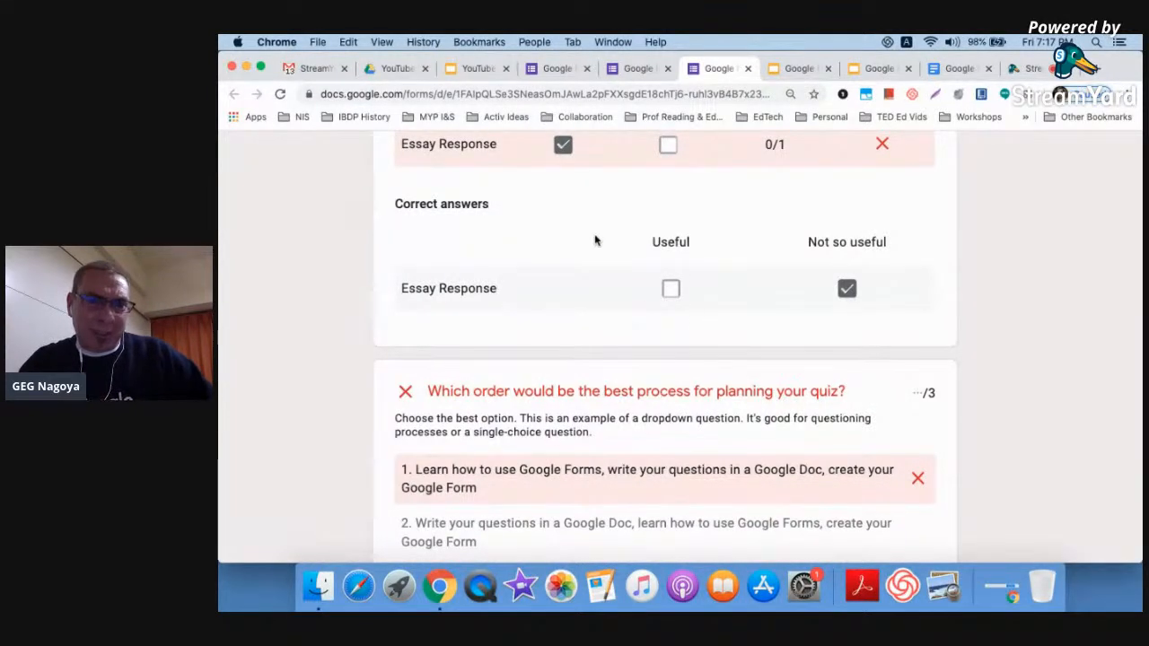
{"action": "scroll", "coordinate": [594, 241], "scroll_direction": "up", "scroll_amount": 1}
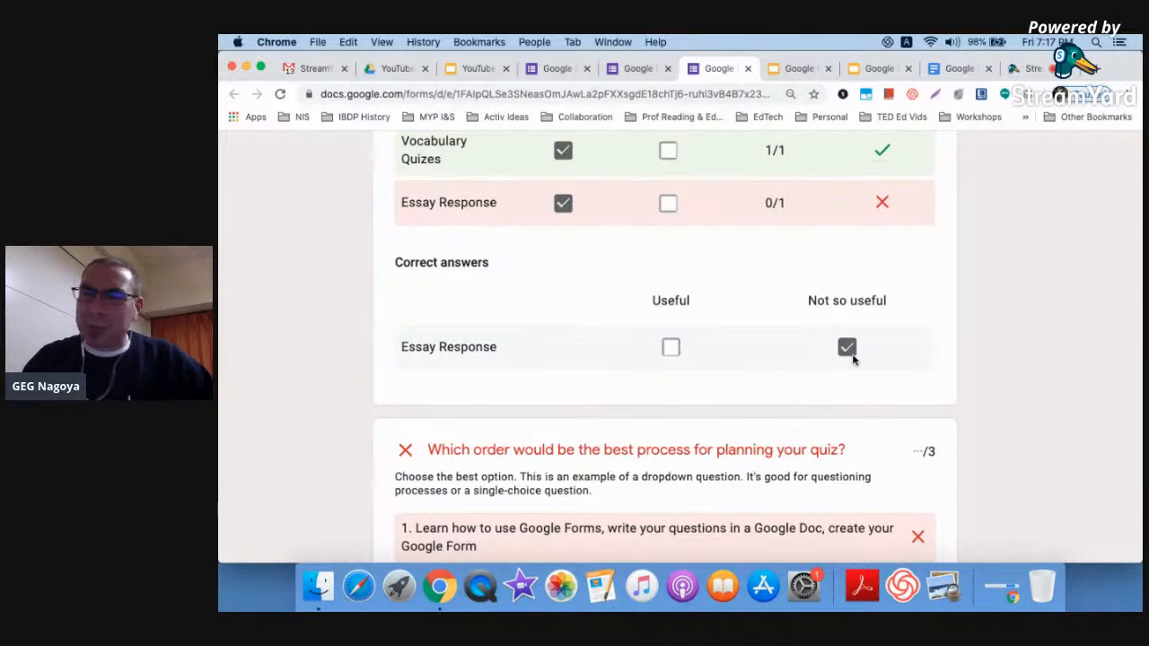
{"action": "scroll", "coordinate": [962, 386], "scroll_direction": "down", "scroll_amount": 3}
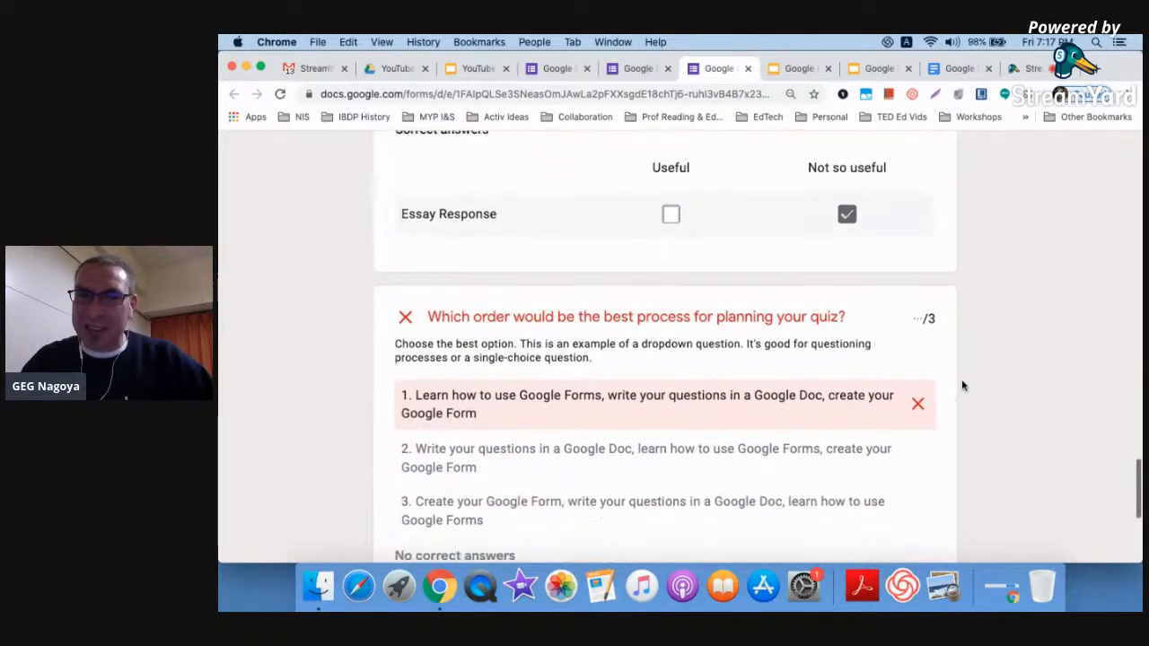
{"action": "scroll", "coordinate": [962, 386], "scroll_direction": "down", "scroll_amount": 3}
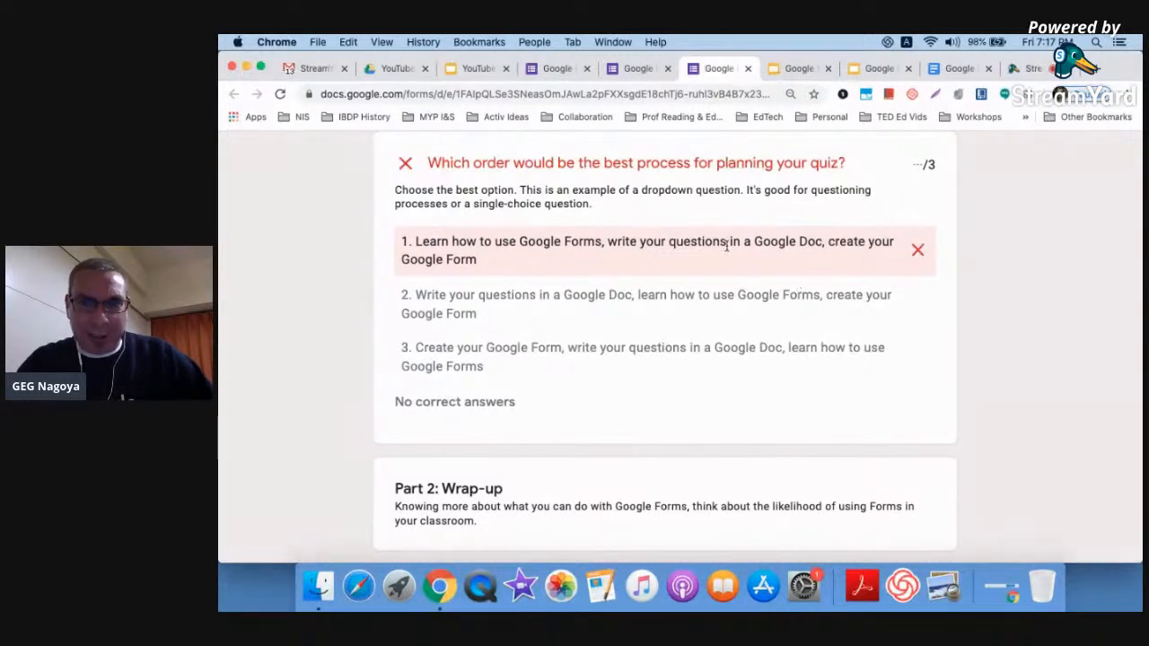
{"action": "scroll", "coordinate": [723, 301], "scroll_direction": "down", "scroll_amount": 3}
{"action": "scroll", "coordinate": [722, 301], "scroll_direction": "down", "scroll_amount": 3}
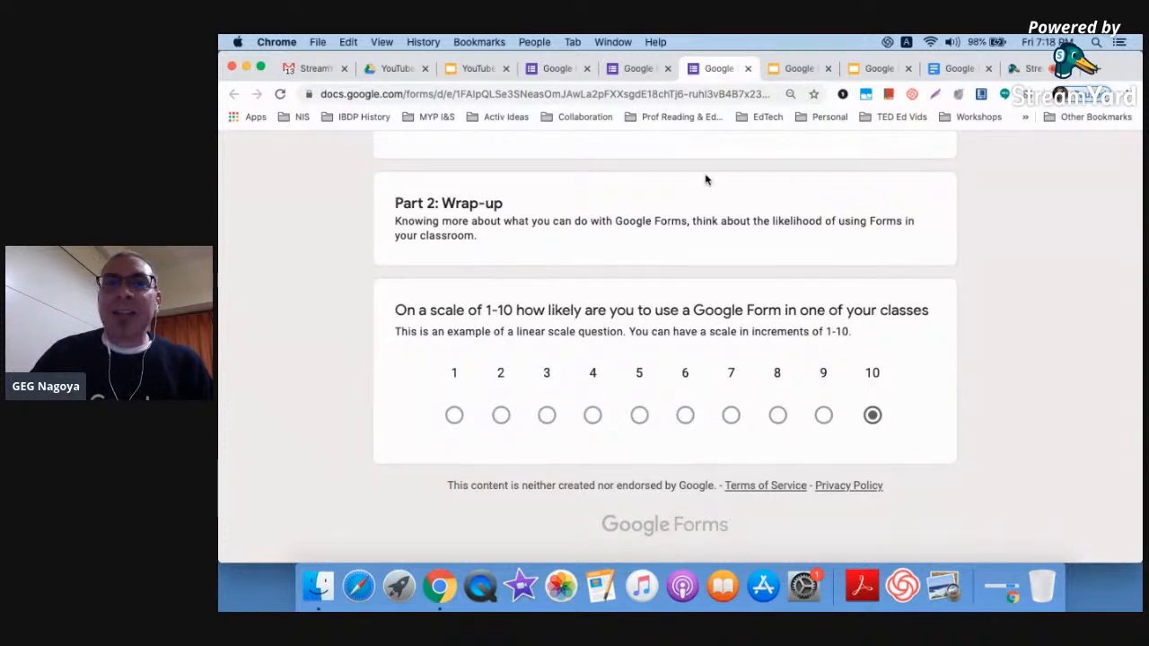
{"action": "left_click", "coordinate": [638, 70]}
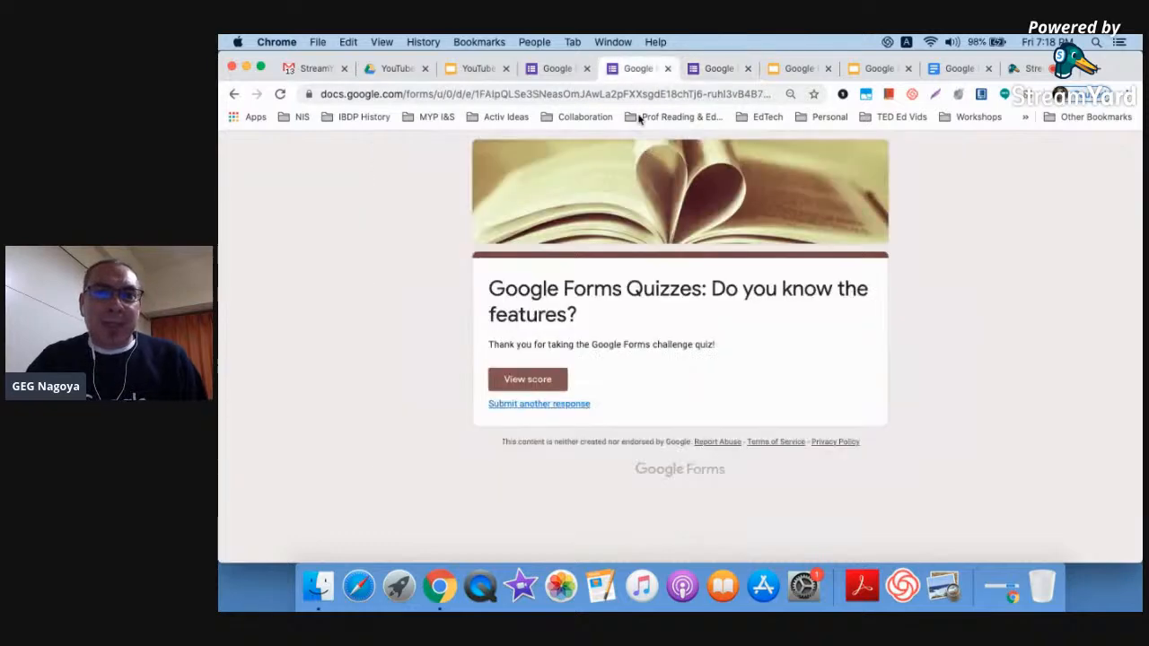
Close the confirmation tab and scroll through the form editor to Part 1
{"action": "left_click", "coordinate": [668, 69]}
{"action": "left_click", "coordinate": [554, 72]}
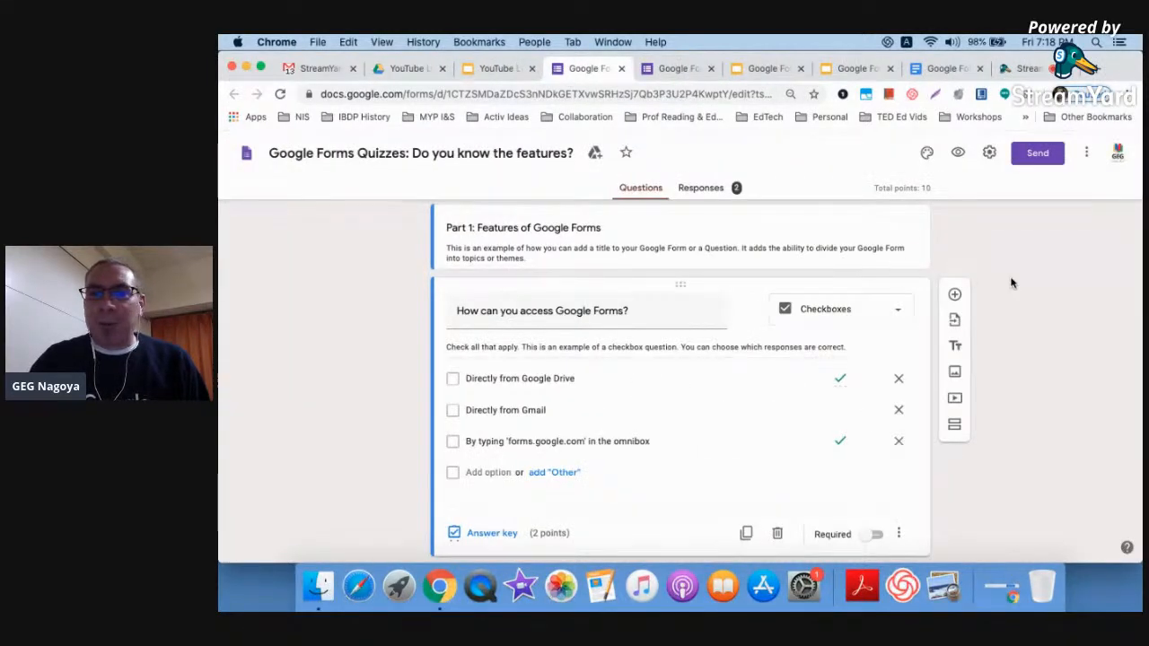
{"action": "scroll", "coordinate": [1010, 284], "scroll_direction": "up", "scroll_amount": 5}
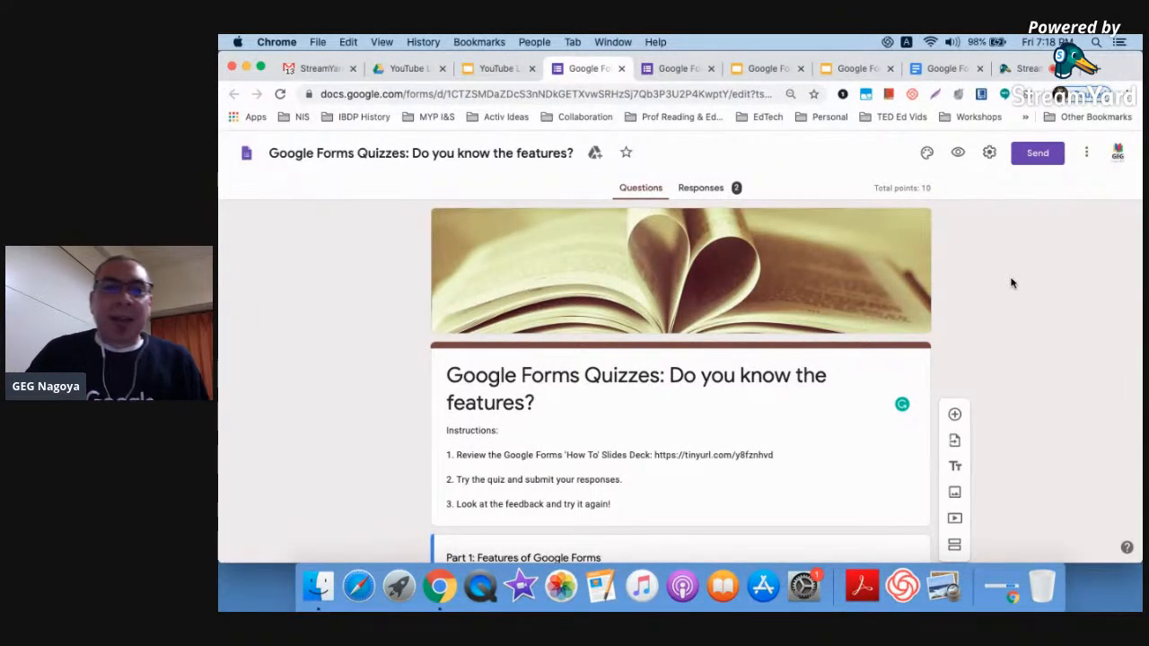
{"action": "scroll", "coordinate": [1010, 283], "scroll_direction": "down", "scroll_amount": 3}
{"action": "scroll", "coordinate": [1010, 284], "scroll_direction": "down", "scroll_amount": 1}
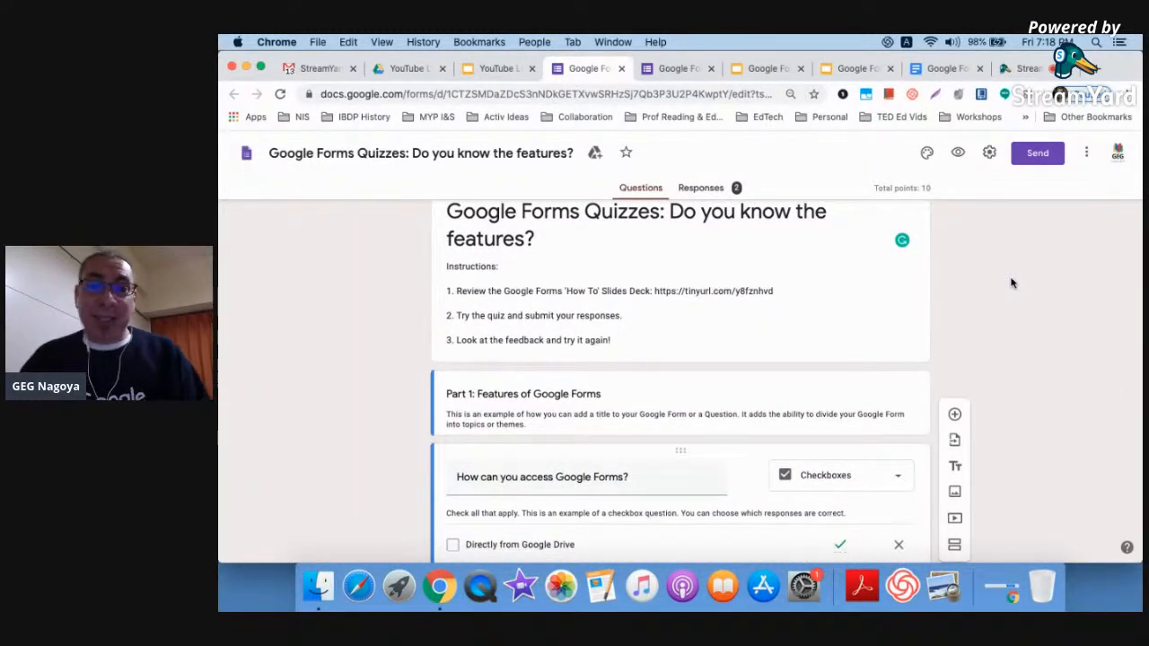
{"action": "scroll", "coordinate": [1010, 284], "scroll_direction": "down", "scroll_amount": 3}
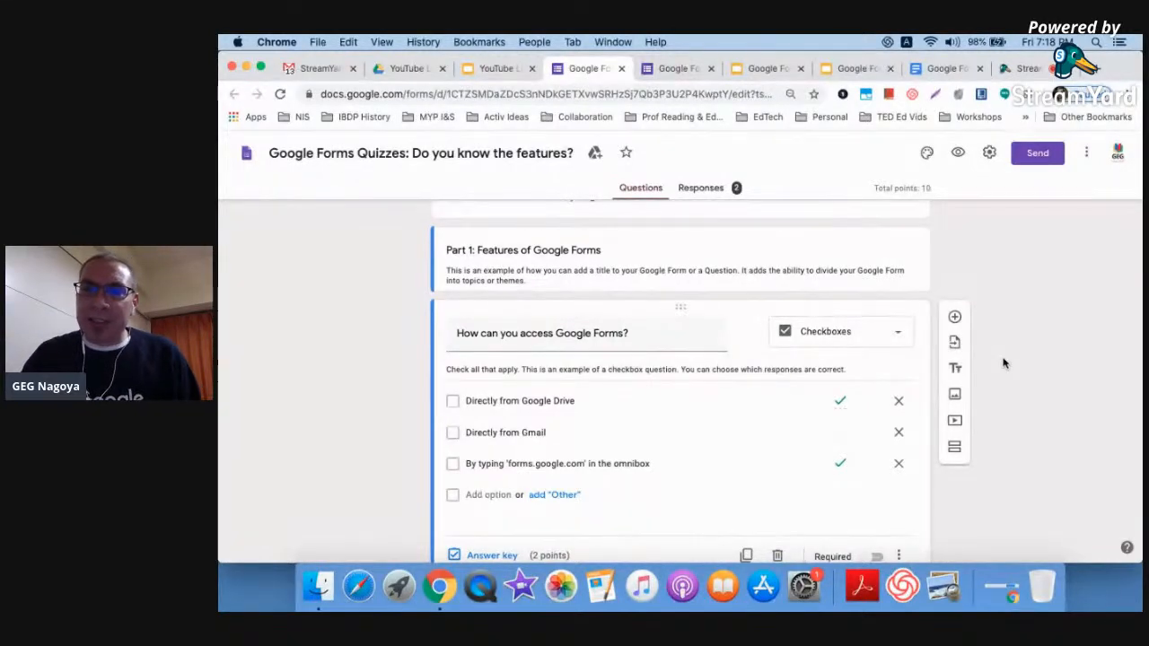
{"action": "scroll", "coordinate": [1003, 359], "scroll_direction": "up", "scroll_amount": 3}
{"action": "scroll", "coordinate": [1004, 362], "scroll_direction": "up", "scroll_amount": 3}
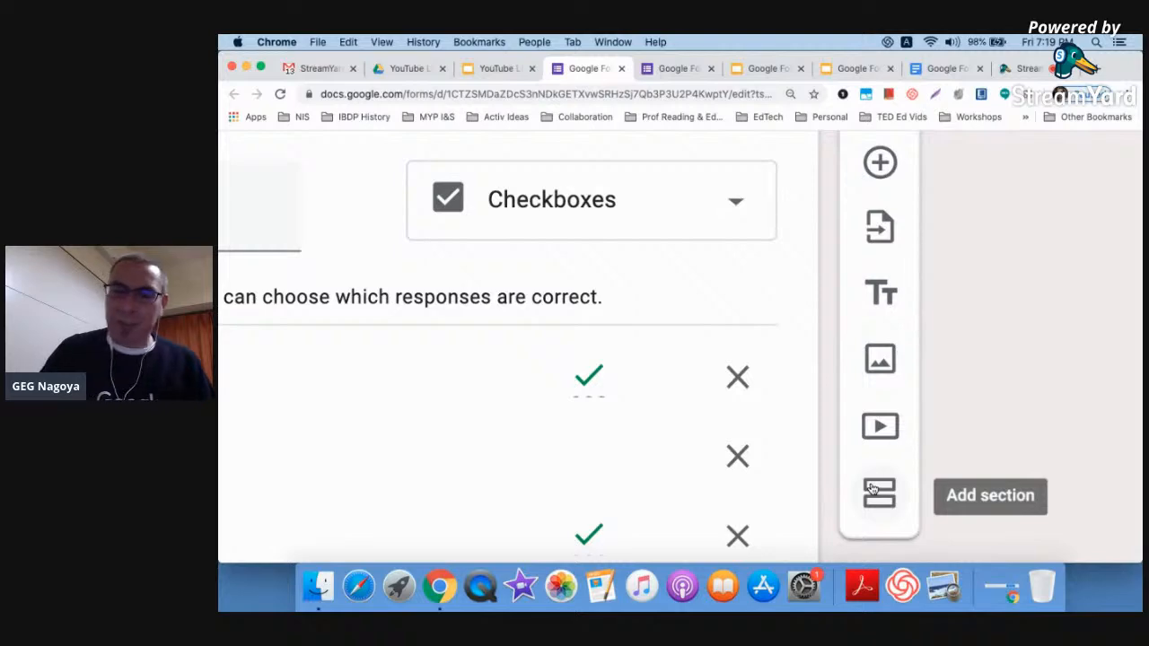
{"action": "scroll", "coordinate": [873, 489], "scroll_direction": "down", "scroll_amount": 5}
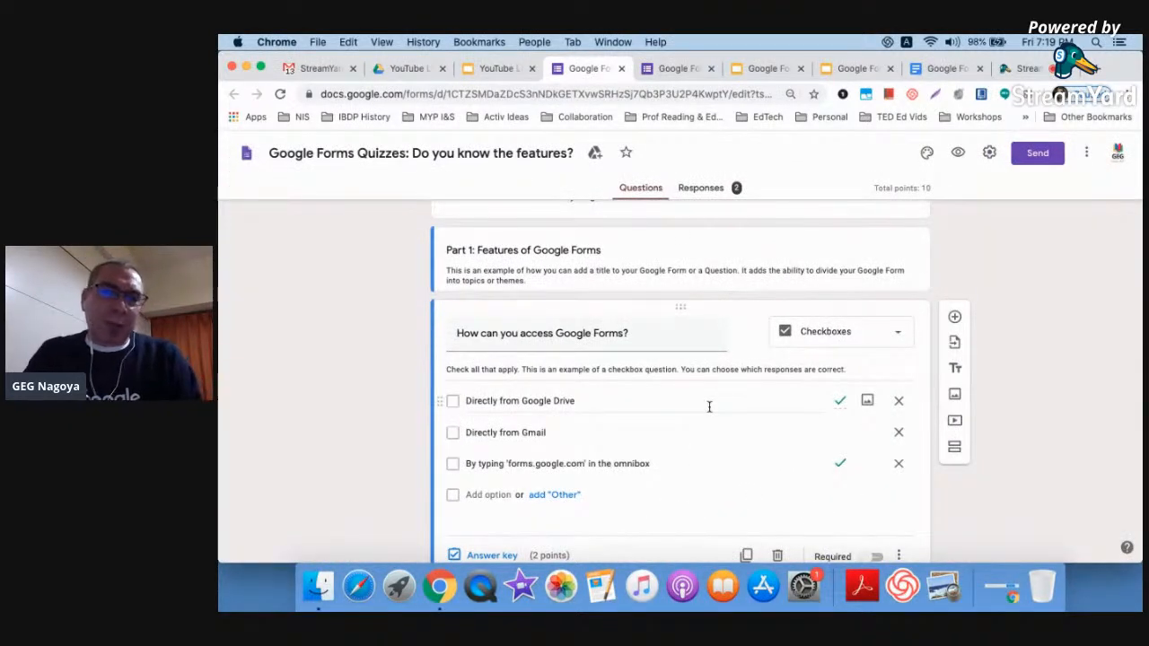
Insert the question 'How much do you love Google Forms?' after Part 1, correcting 'doyou' to 'do you'
{"action": "left_click", "coordinate": [720, 276]}
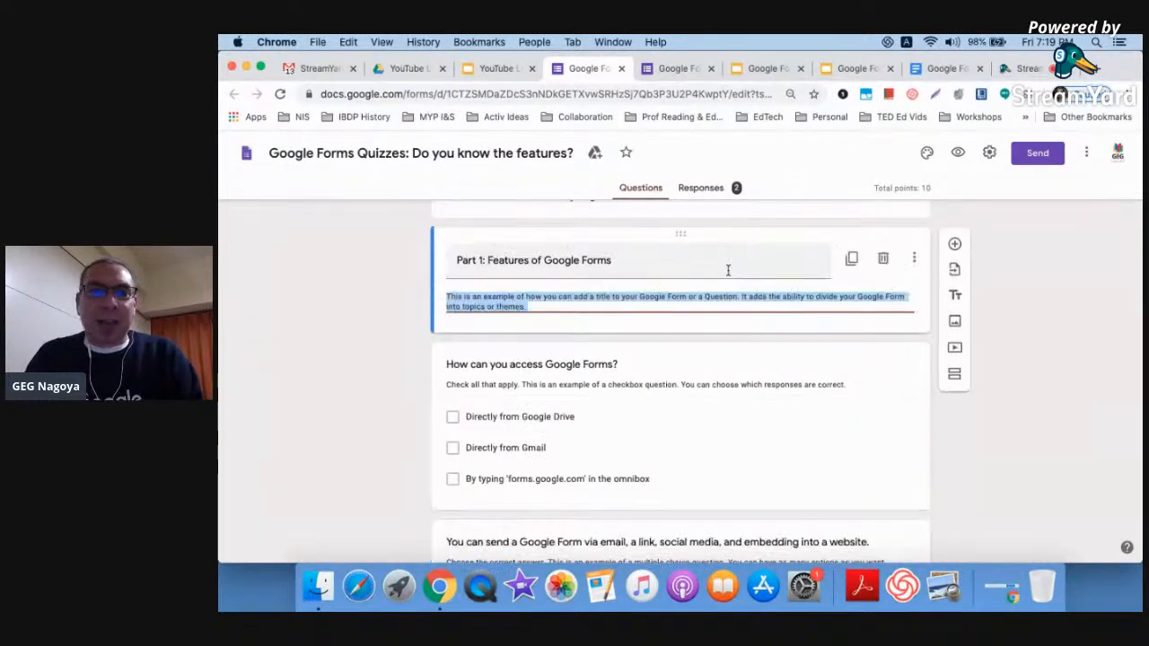
{"action": "left_click", "coordinate": [956, 245]}
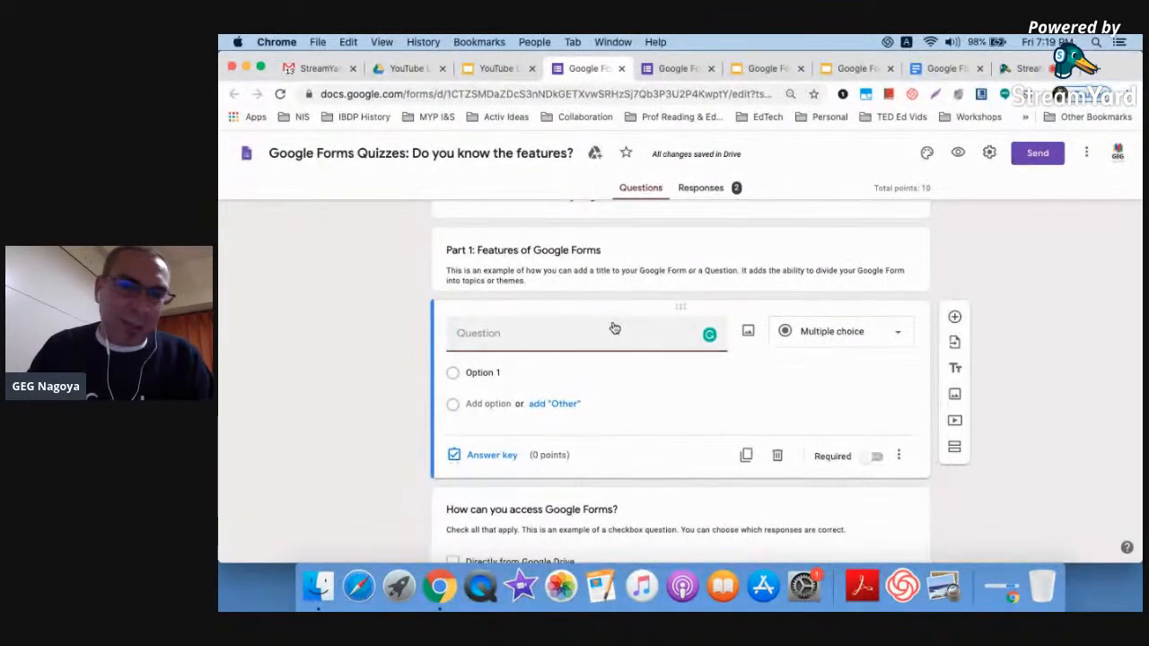
{"action": "type", "text": "How"}
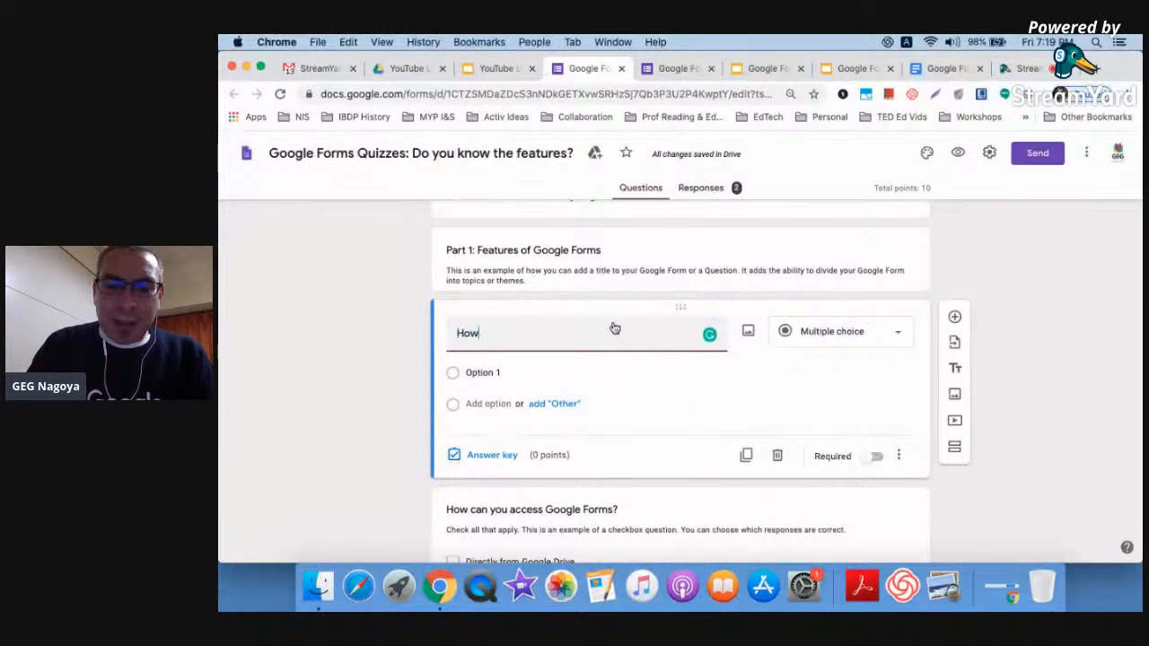
{"action": "type", "text": " much doyou"}
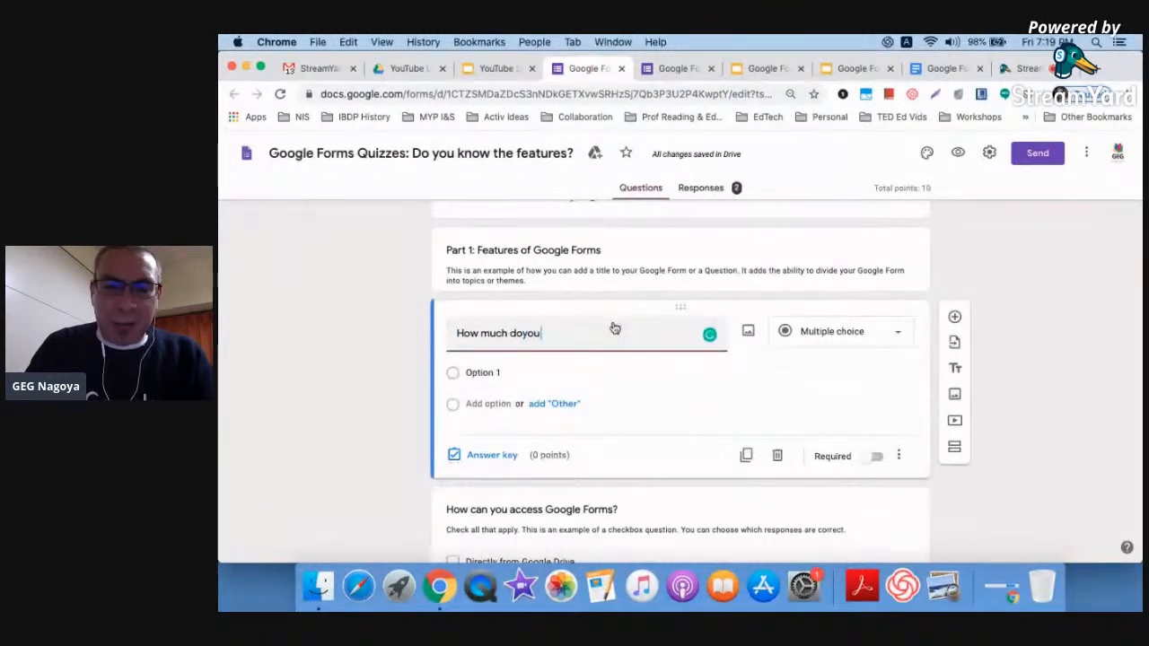
{"action": "type", "text": " love Google Forms?"}
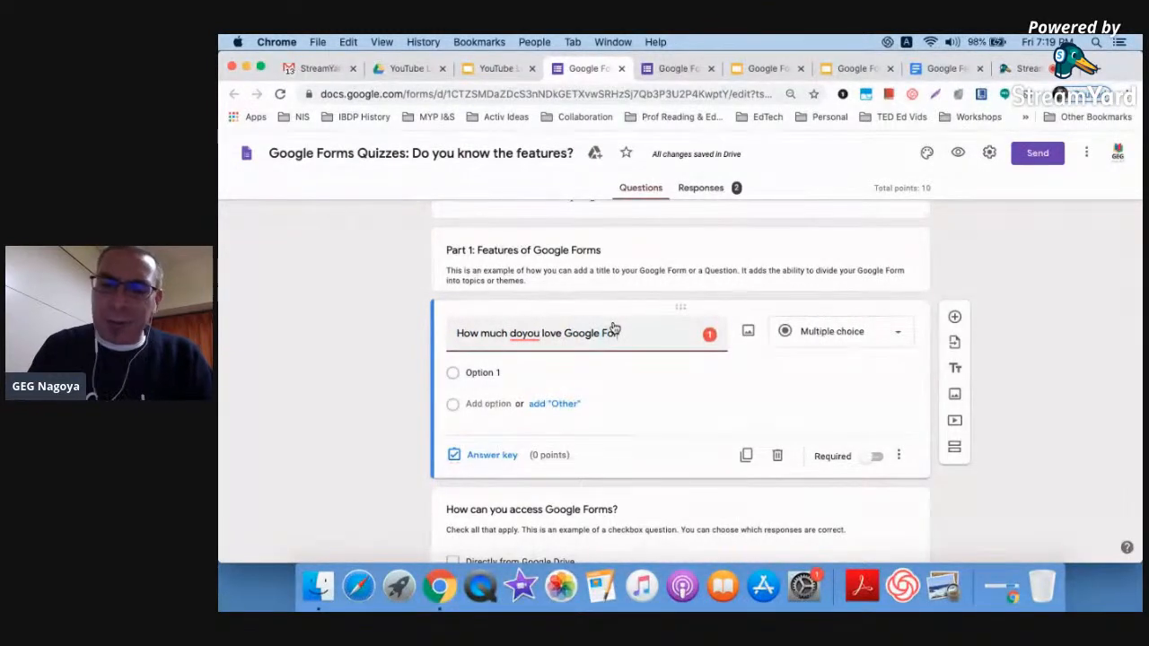
{"action": "right_click", "coordinate": [520, 333]}
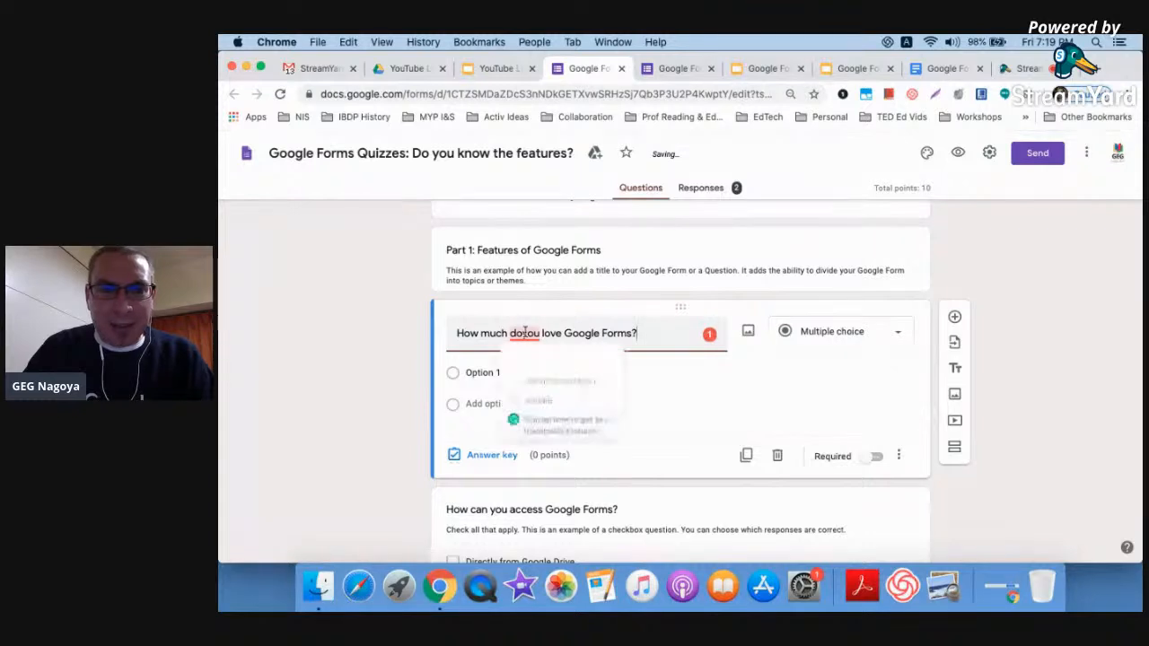
{"action": "left_click", "coordinate": [531, 351]}
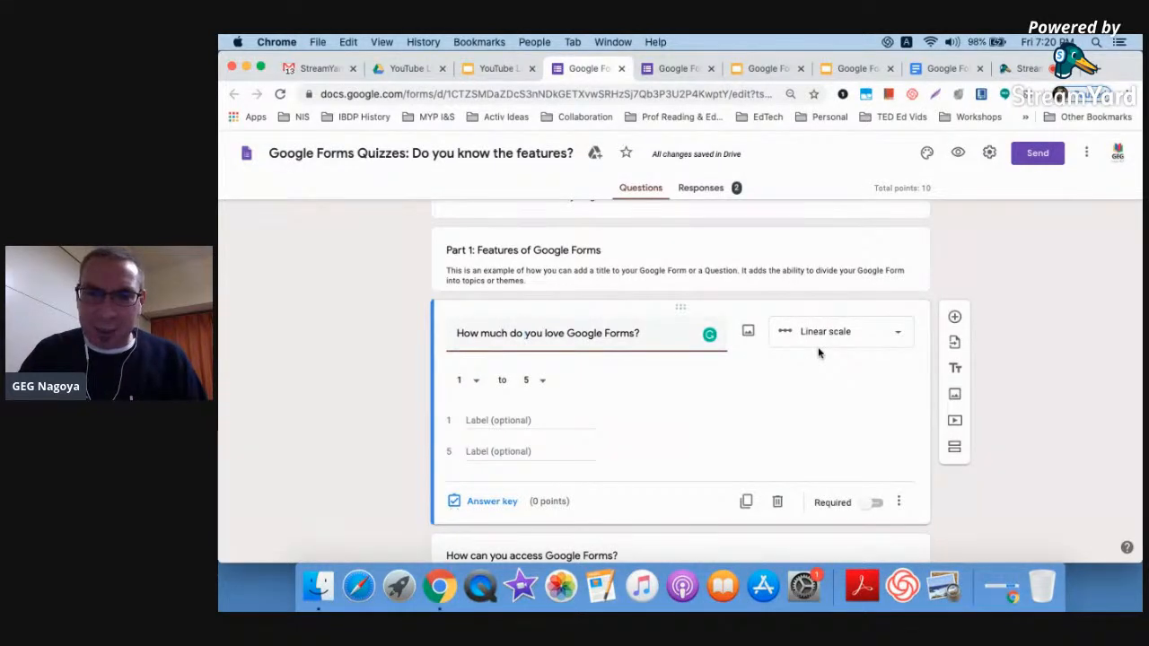
{"action": "left_click", "coordinate": [828, 334]}
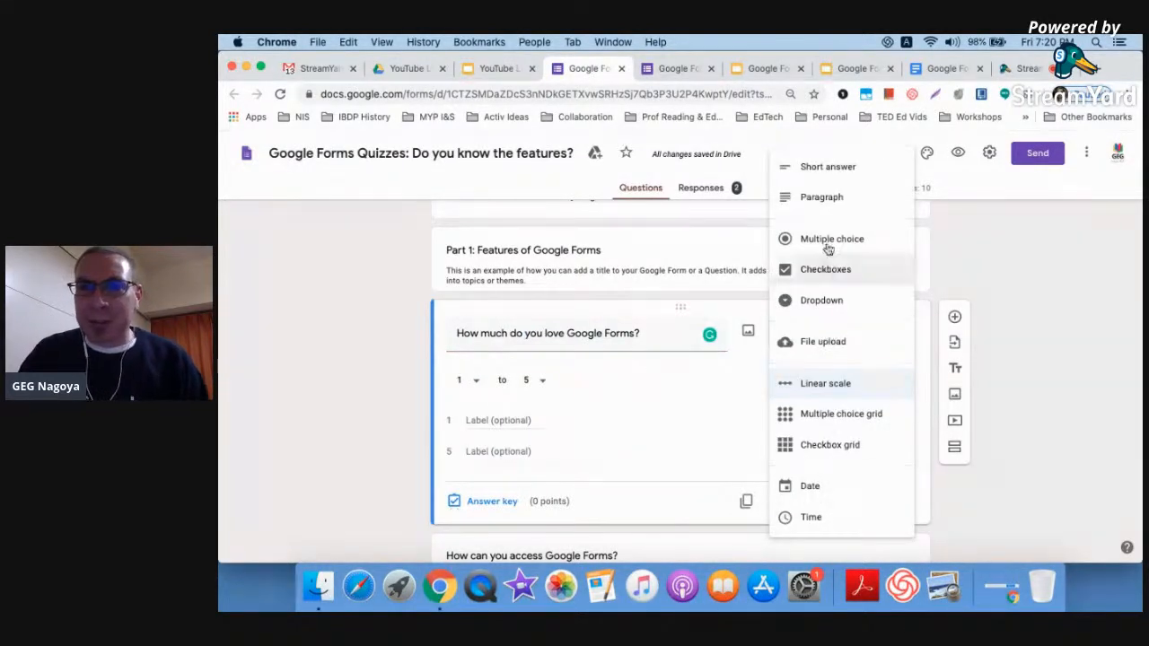
Make 'How much do you love Google Forms?' a required Short answer question
{"action": "left_click", "coordinate": [841, 171]}
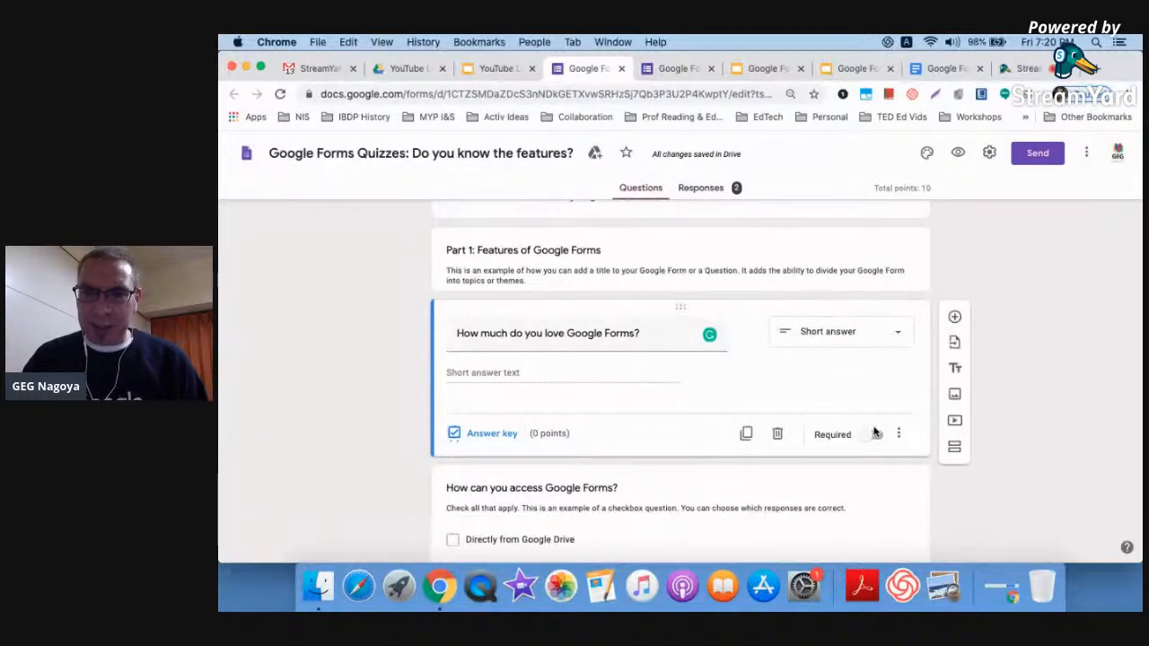
{"action": "scroll", "coordinate": [874, 432], "scroll_direction": "up", "scroll_amount": 5}
{"action": "scroll", "coordinate": [874, 432], "scroll_direction": "down", "scroll_amount": 5}
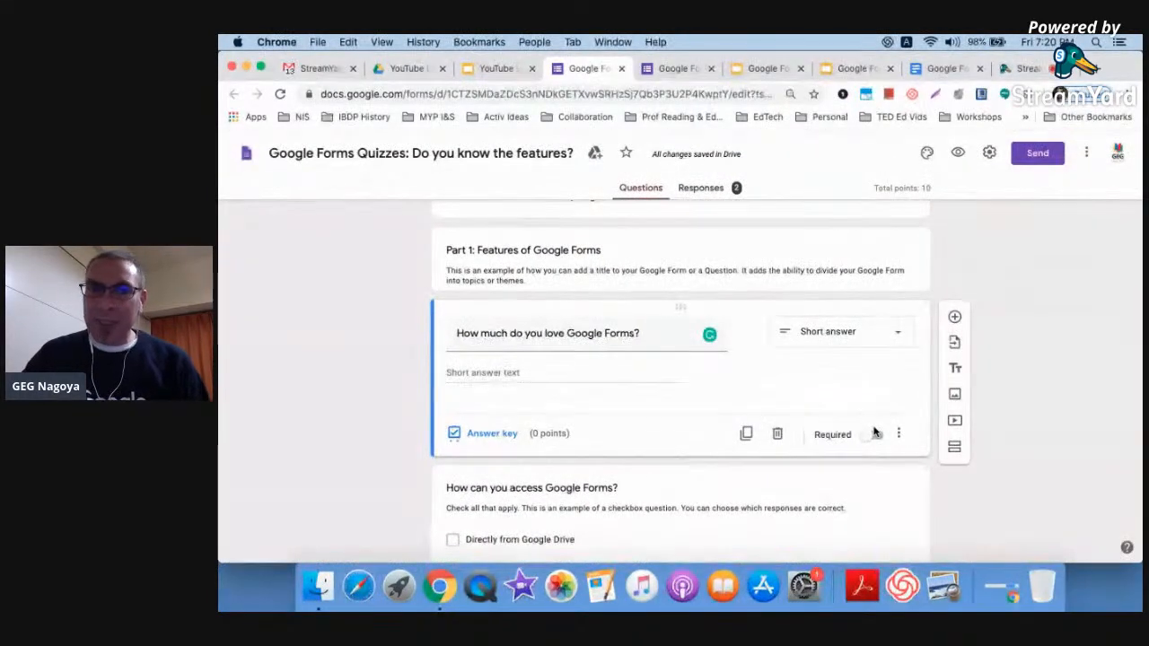
{"action": "left_click", "coordinate": [876, 435]}
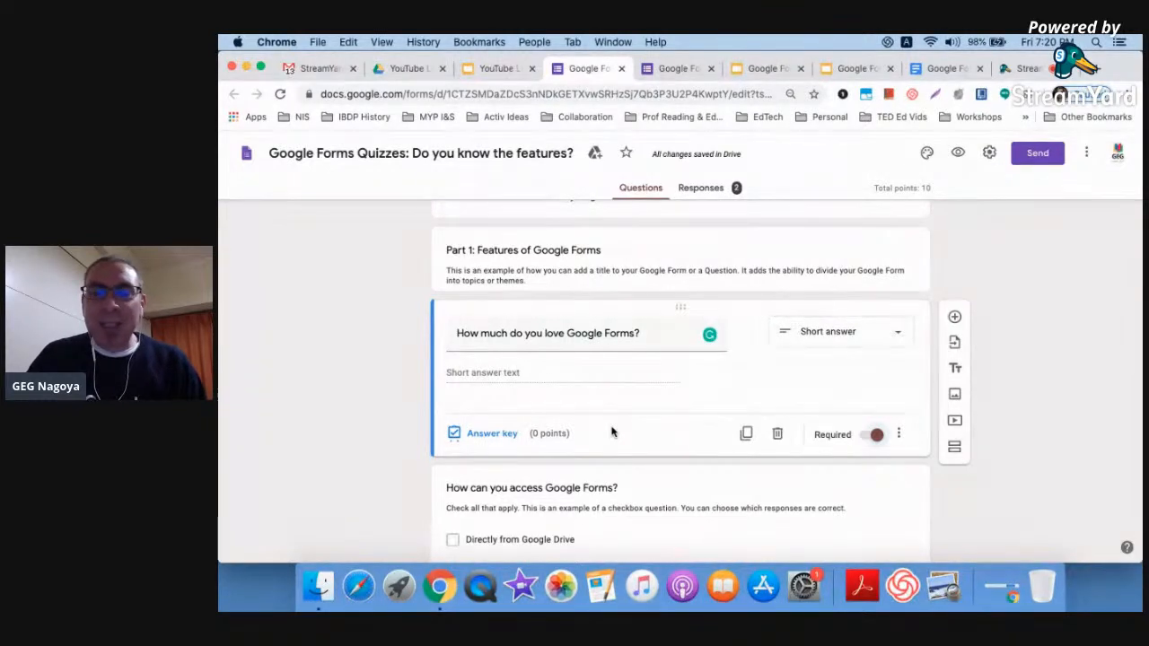
{"action": "scroll", "coordinate": [611, 432], "scroll_direction": "down", "scroll_amount": 3}
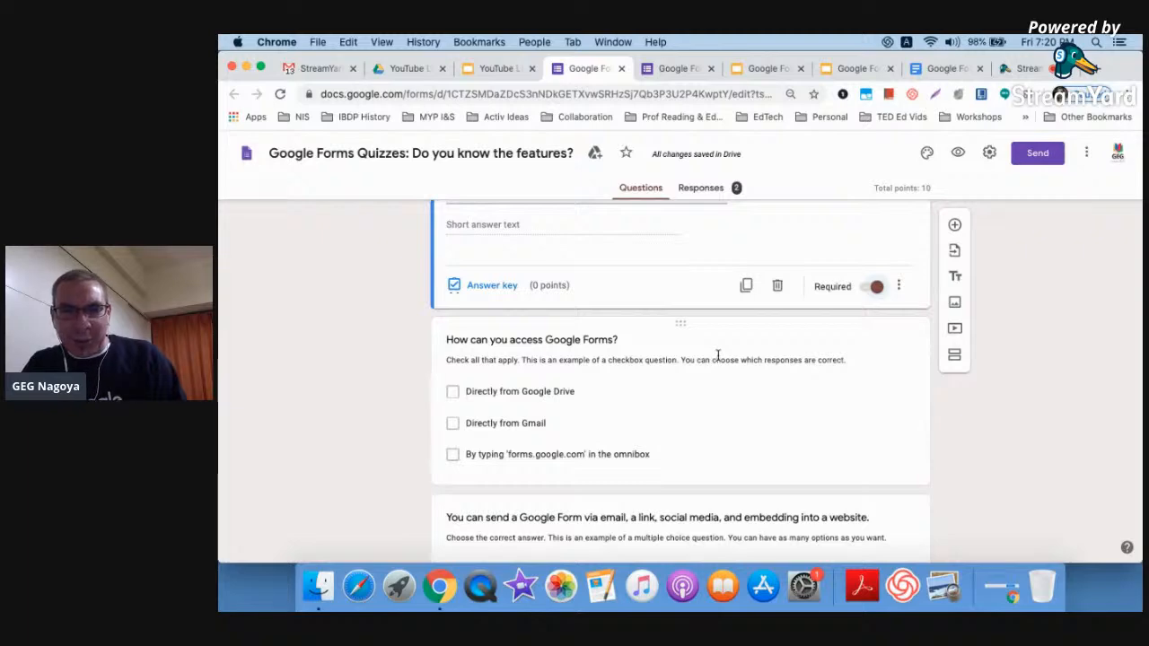
{"action": "scroll", "coordinate": [717, 354], "scroll_direction": "up", "scroll_amount": 4}
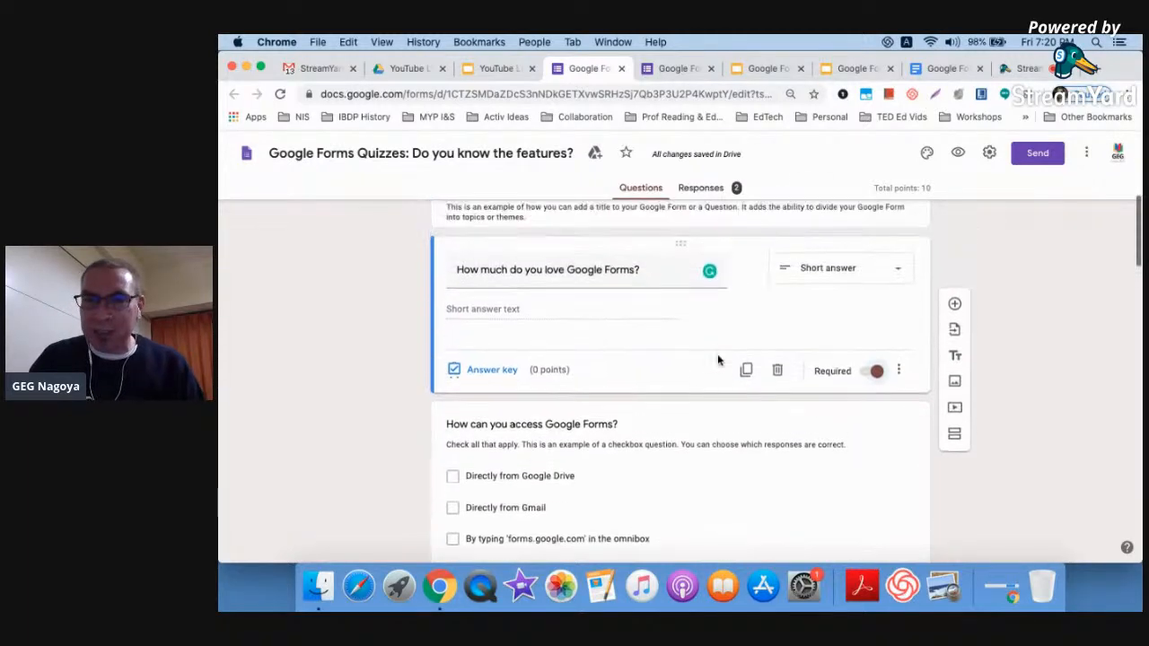
{"action": "scroll", "coordinate": [717, 354], "scroll_direction": "down", "scroll_amount": 2}
{"action": "scroll", "coordinate": [718, 313], "scroll_direction": "up", "scroll_amount": 5}
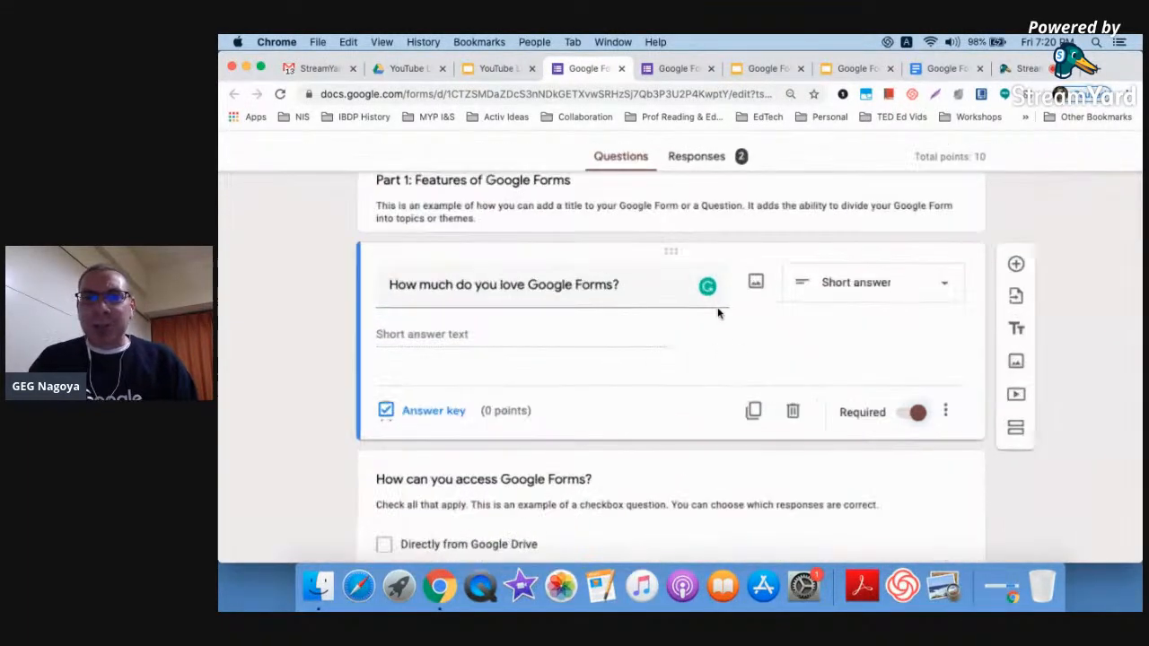
{"action": "scroll", "coordinate": [1103, 462], "scroll_direction": "right", "scroll_amount": 3}
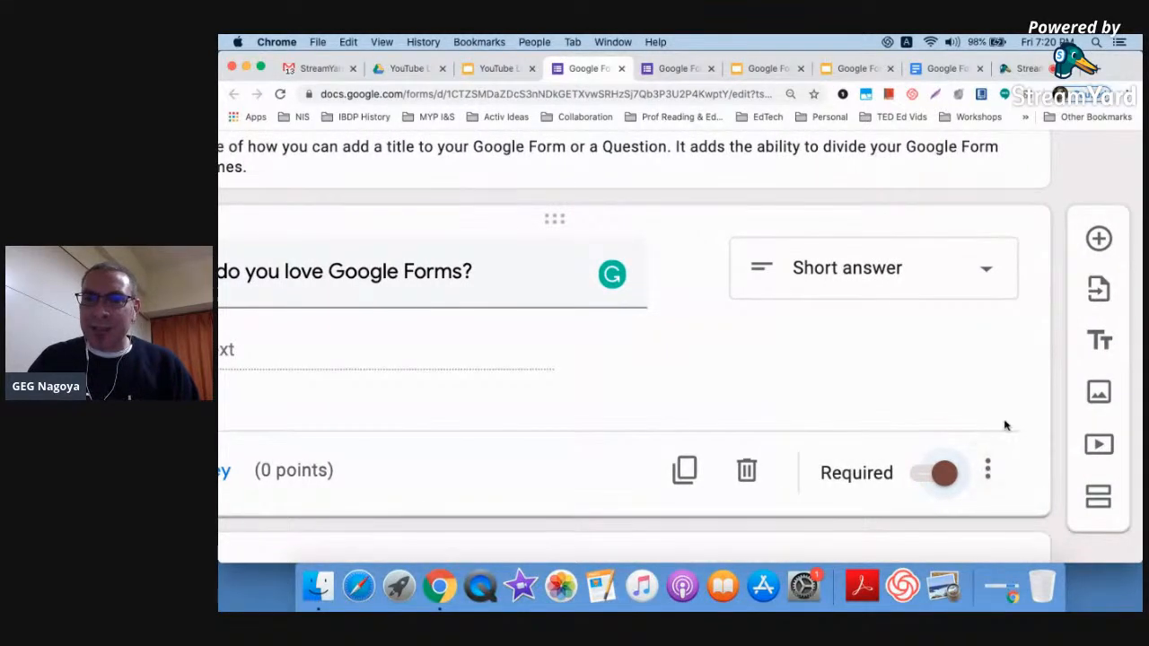
{"action": "scroll", "coordinate": [1004, 441], "scroll_direction": "down", "scroll_amount": 5}
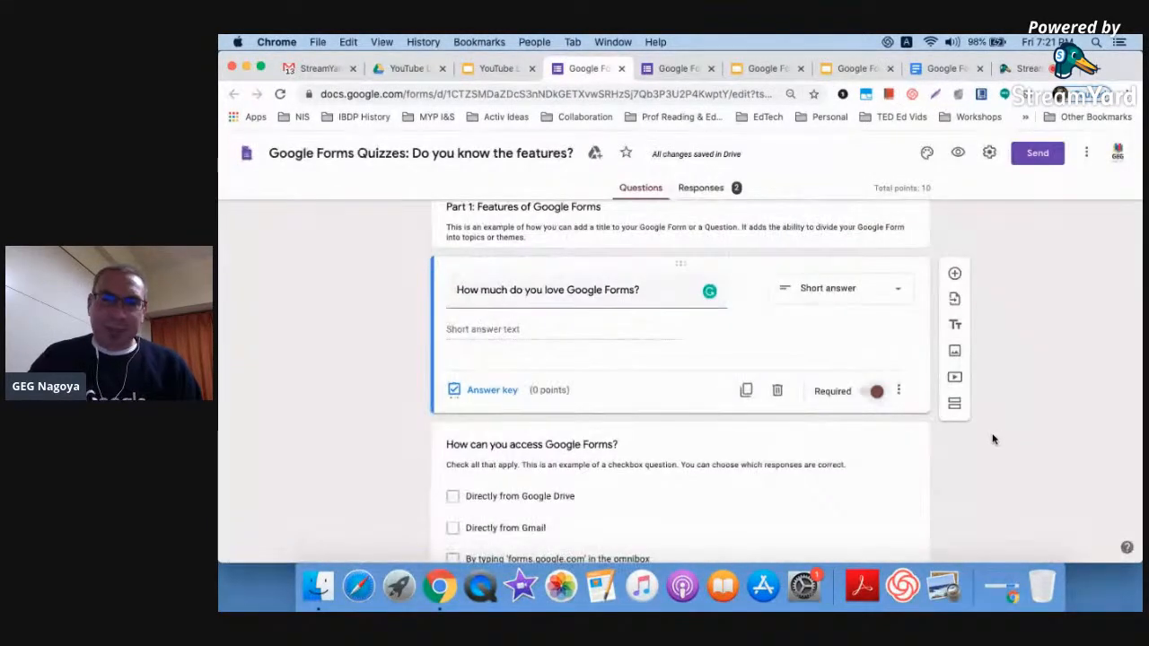
Show the love question's description field, enter 'Be honest, you love it!' and fix the typos
{"action": "left_click", "coordinate": [899, 390]}
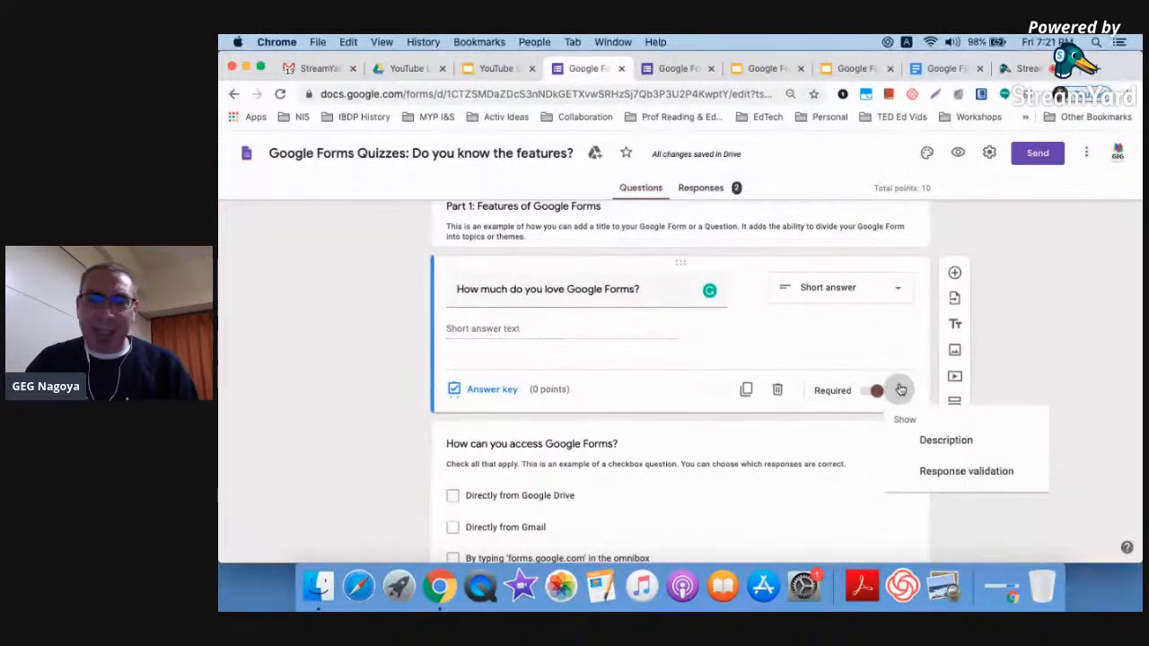
{"action": "left_click", "coordinate": [944, 441]}
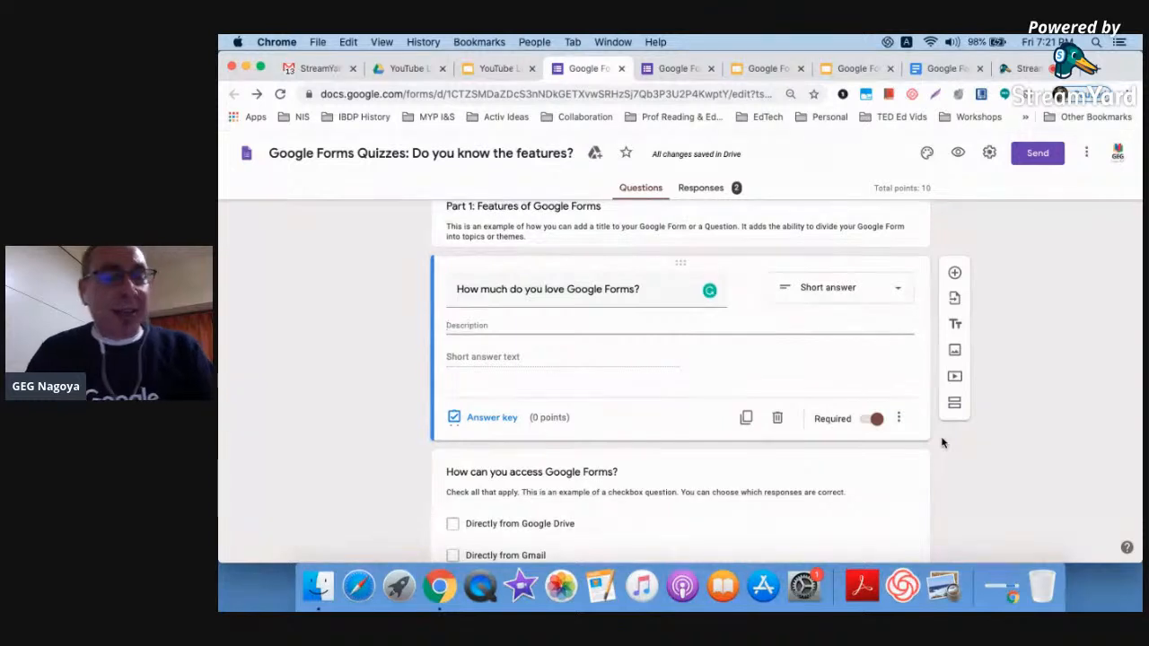
{"action": "type", "text": "Be hoense:"}
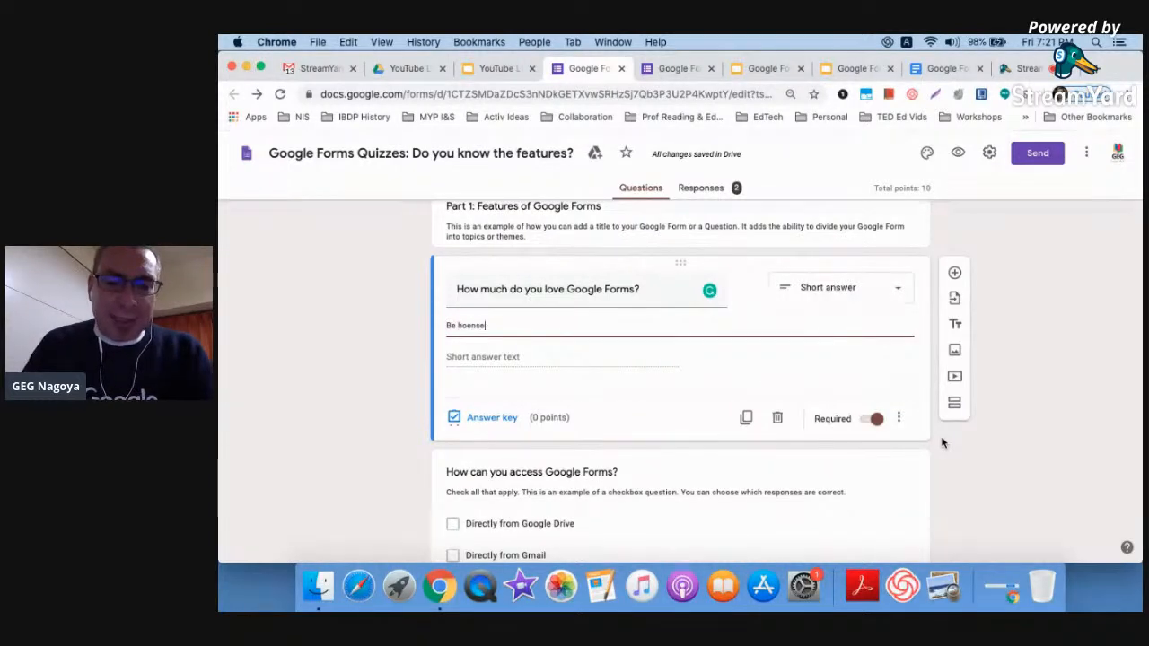
{"action": "key", "text": "BackSpace"}
{"action": "type", "text": "nest=,"}
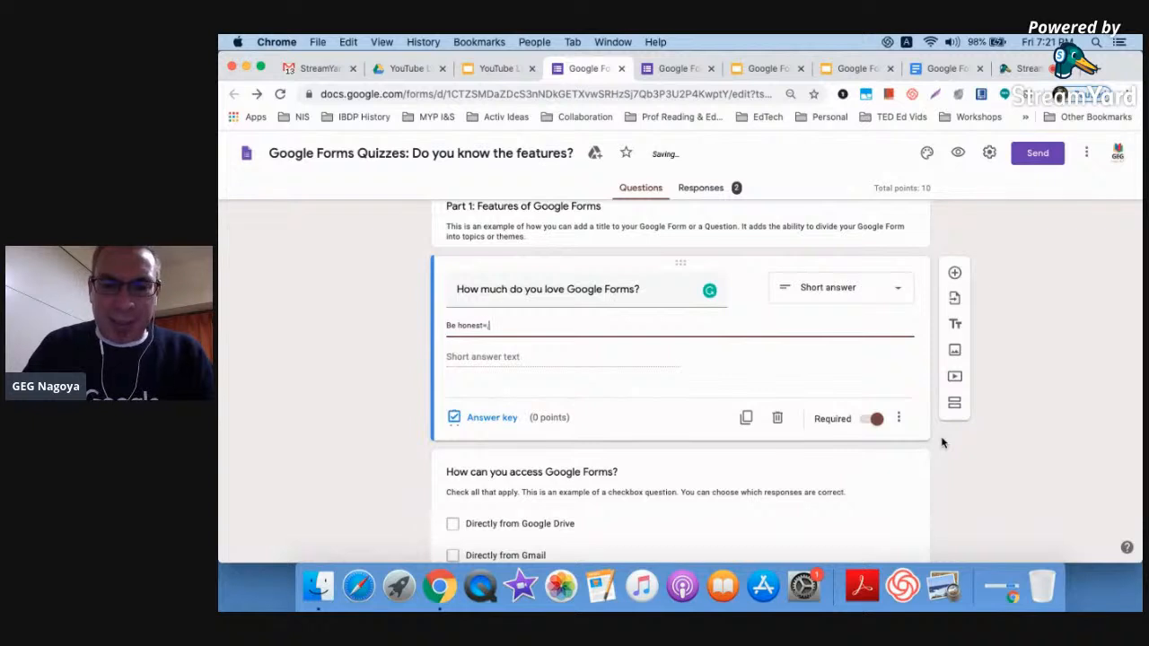
{"action": "type", "text": " you love it!"}
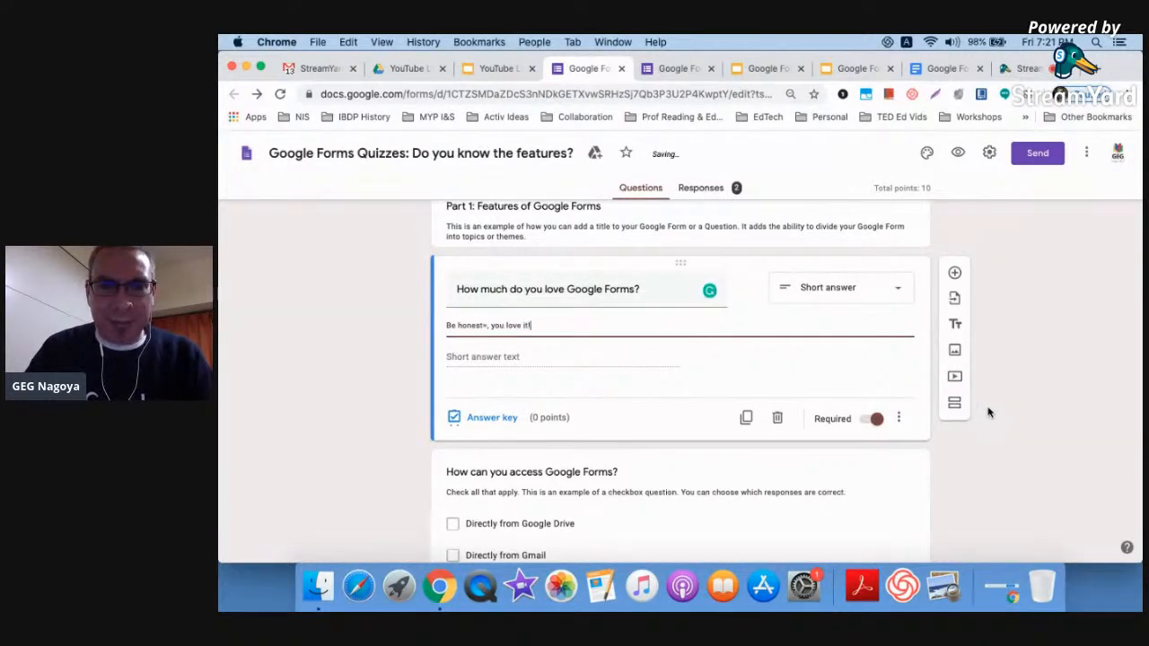
{"action": "left_click", "coordinate": [488, 325]}
{"action": "key", "text": "BackSpace"}
{"action": "left_click", "coordinate": [965, 460]}
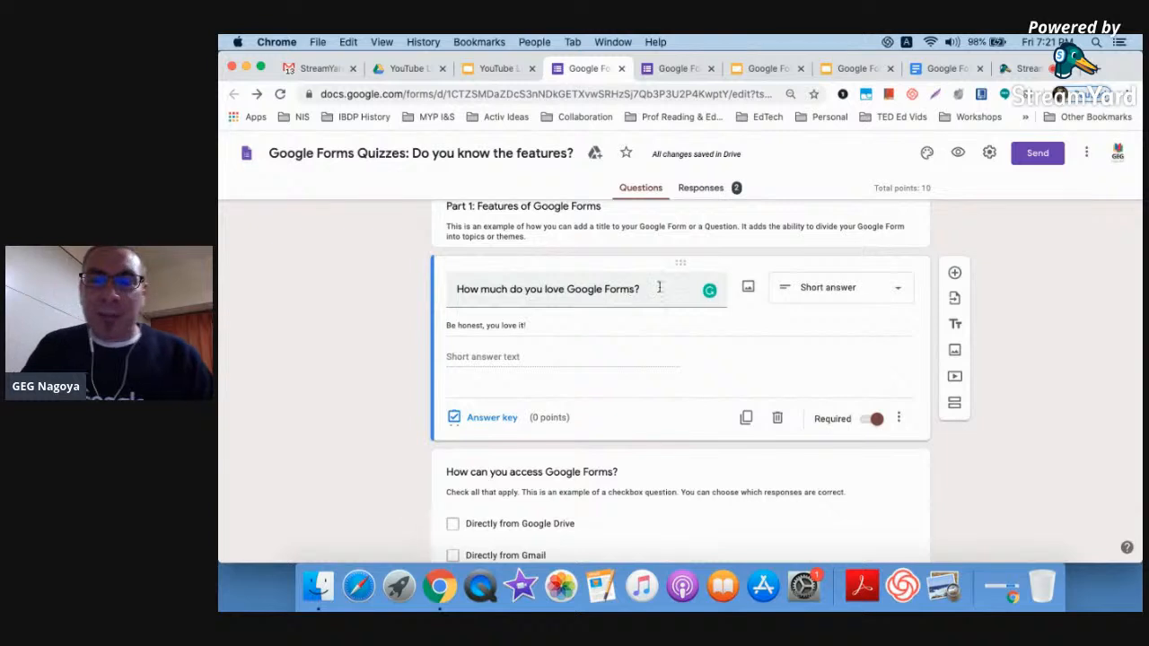
Change the love question's type from Short answer to Paragraph
{"action": "left_click", "coordinate": [869, 288]}
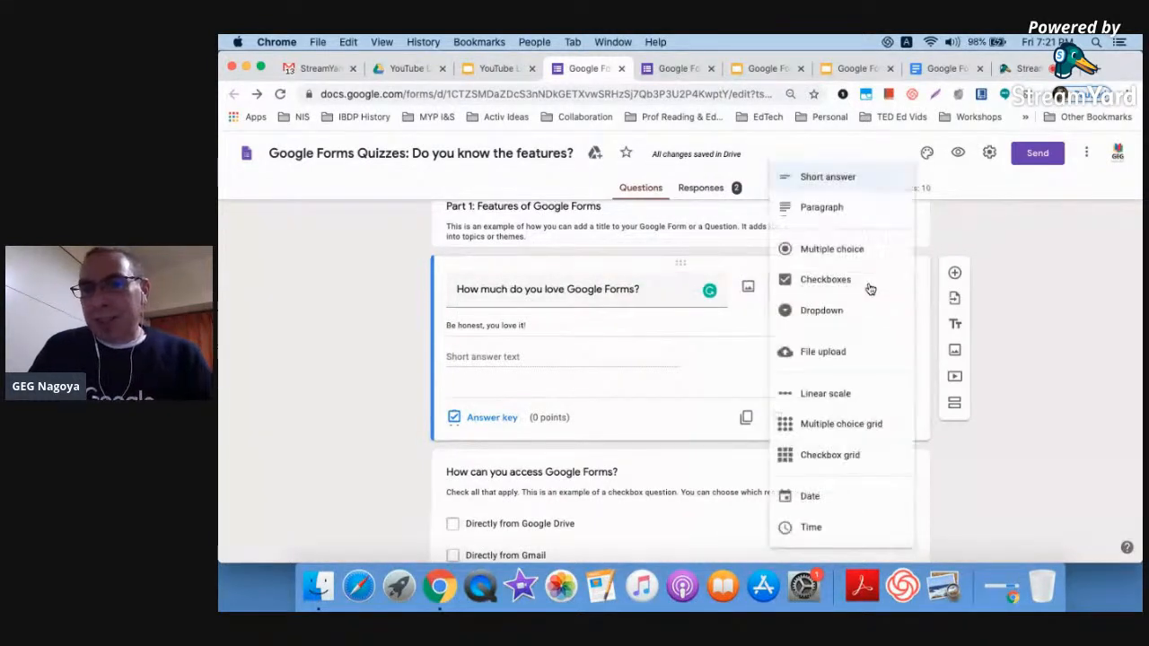
{"action": "left_click", "coordinate": [854, 208]}
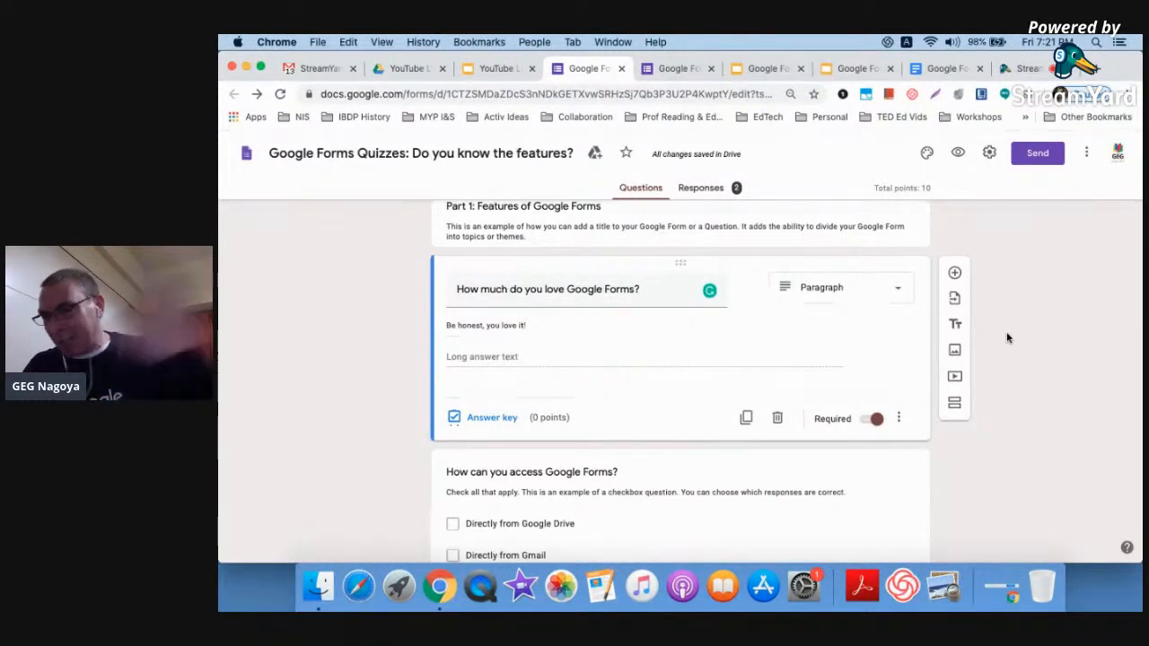
{"action": "scroll", "coordinate": [1007, 336], "scroll_direction": "up", "scroll_amount": 5}
{"action": "scroll", "coordinate": [1007, 337], "scroll_direction": "up", "scroll_amount": 2}
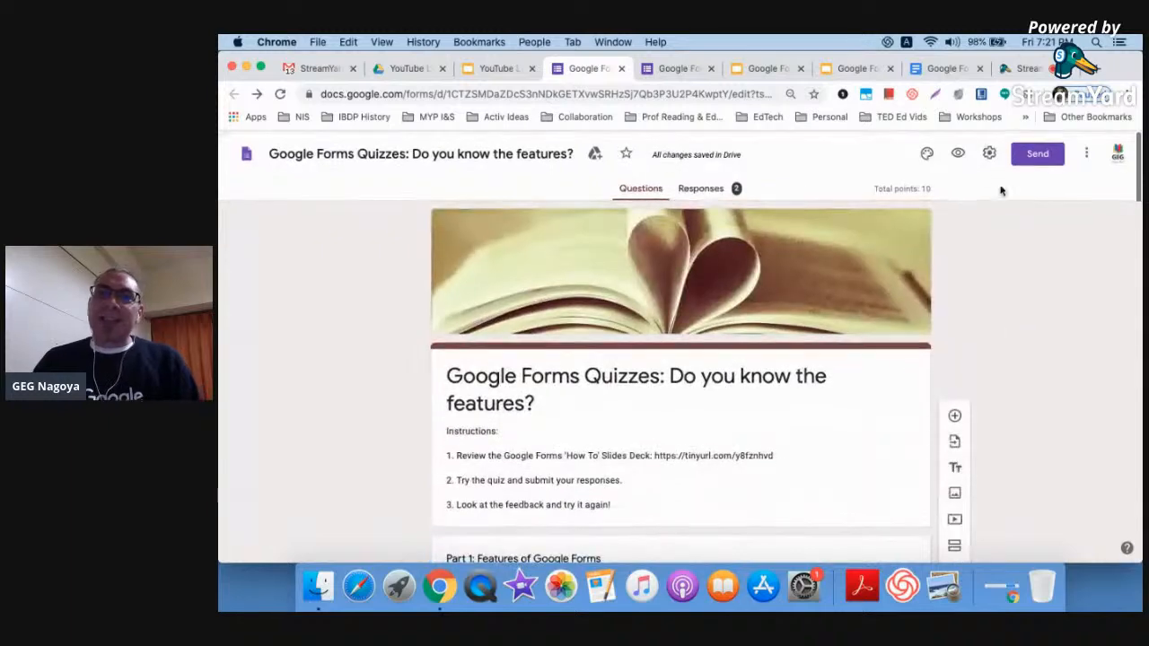
{"action": "scroll", "coordinate": [998, 175], "scroll_direction": "up", "scroll_amount": 5}
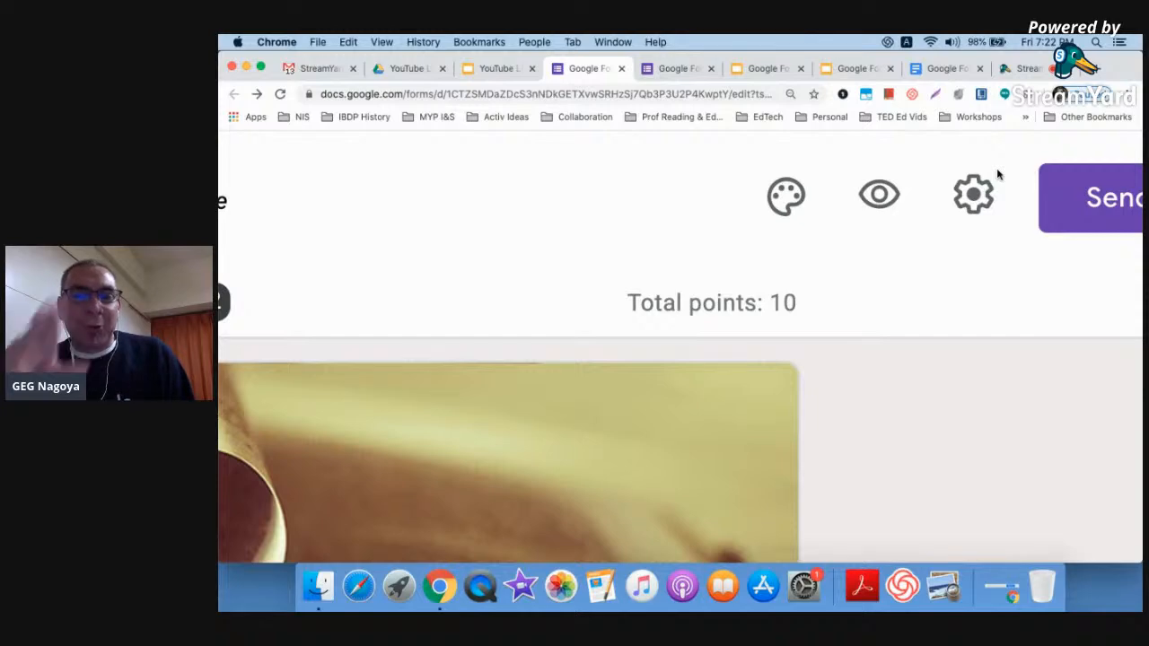
{"action": "scroll", "coordinate": [998, 175], "scroll_direction": "down", "scroll_amount": 5}
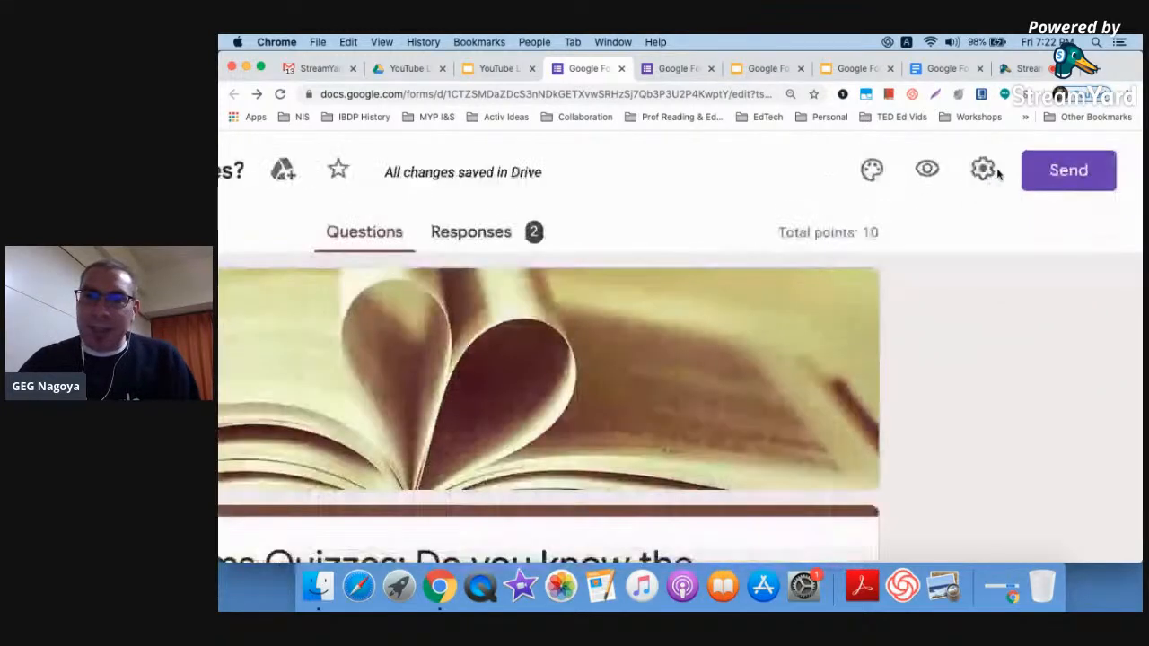
{"action": "scroll", "coordinate": [1024, 264], "scroll_direction": "down", "scroll_amount": 2}
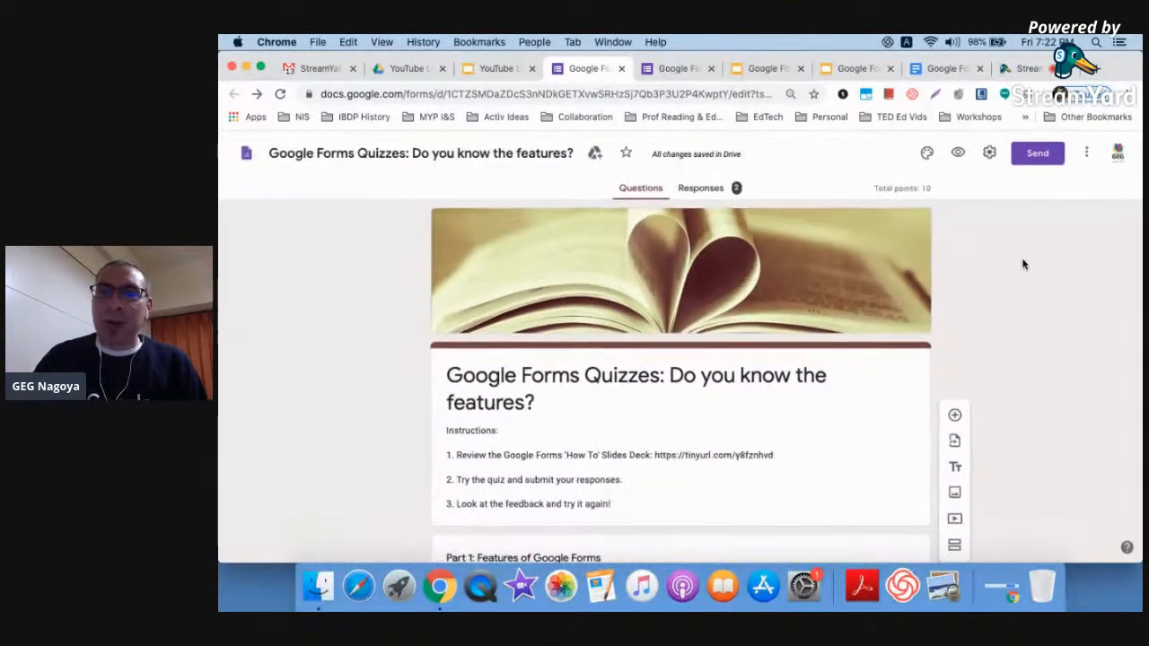
Turn on Collect email addresses and Response receipts set to Always, then save the settings
{"action": "left_click", "coordinate": [988, 154]}
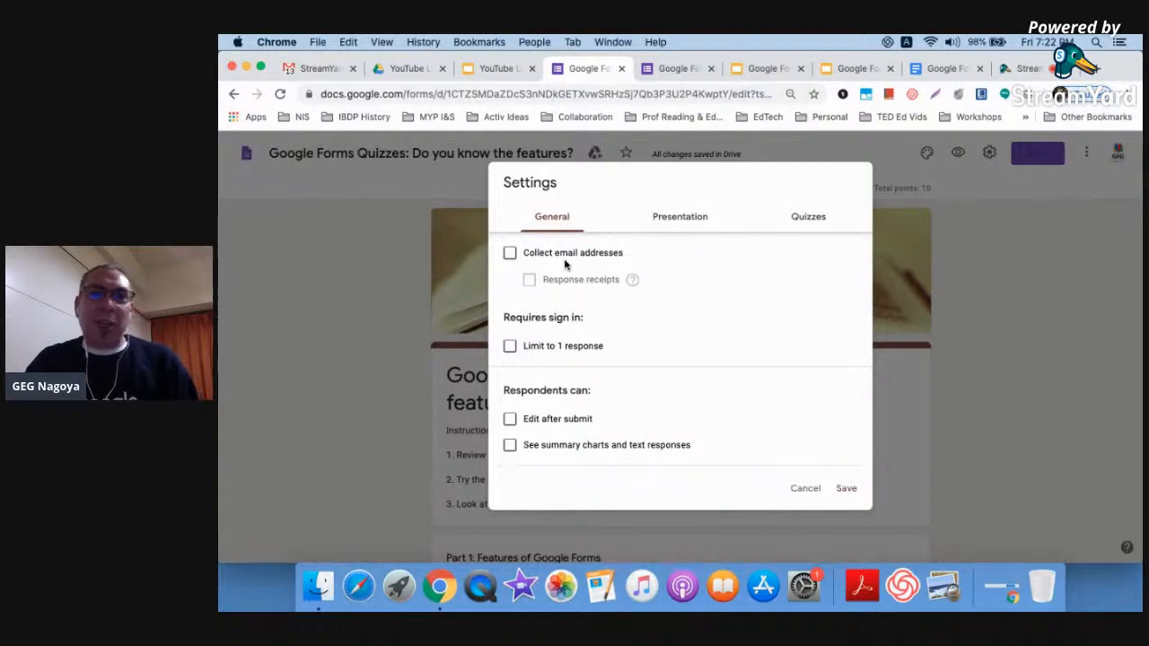
{"action": "left_click", "coordinate": [511, 254]}
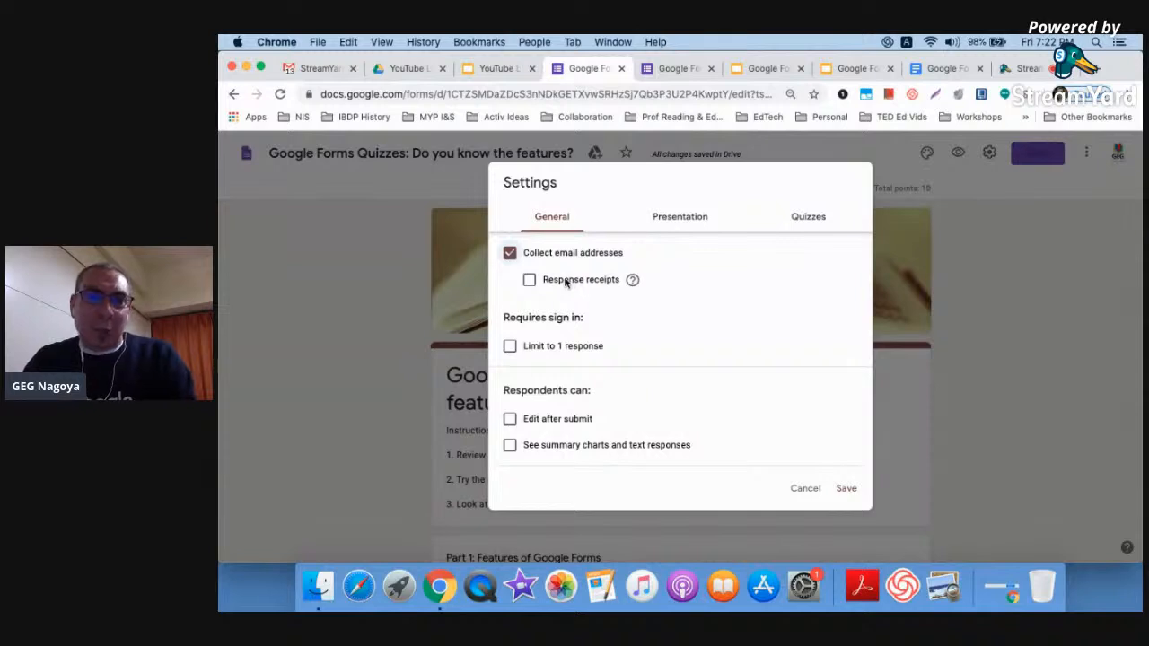
{"action": "left_click", "coordinate": [529, 280]}
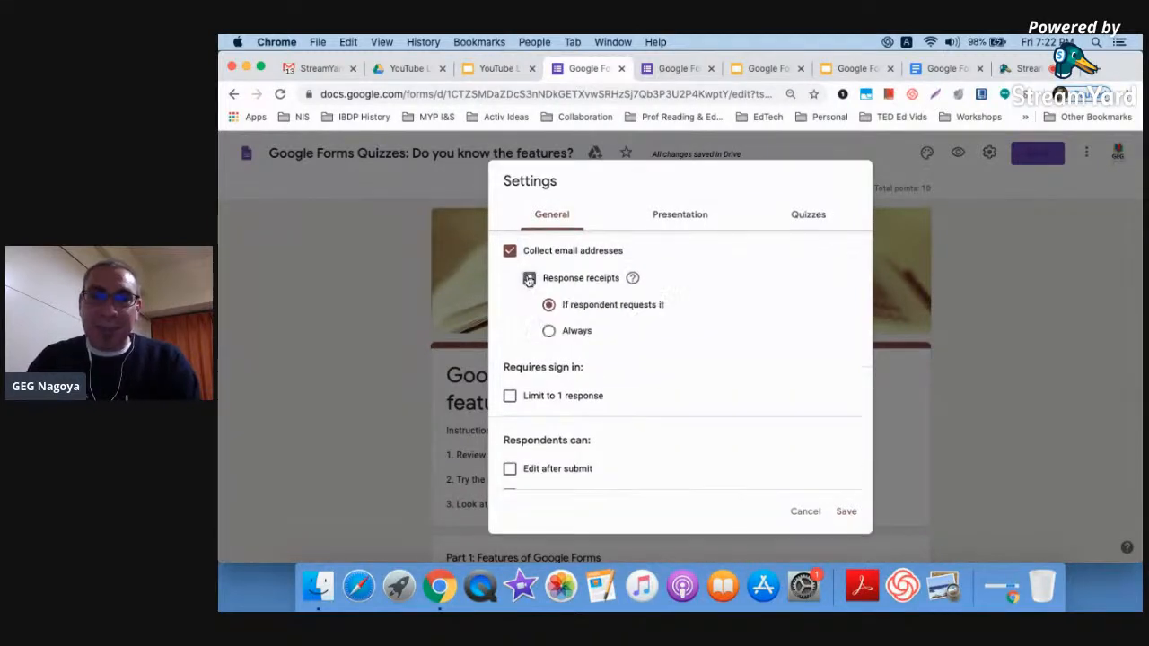
{"action": "left_click", "coordinate": [549, 332]}
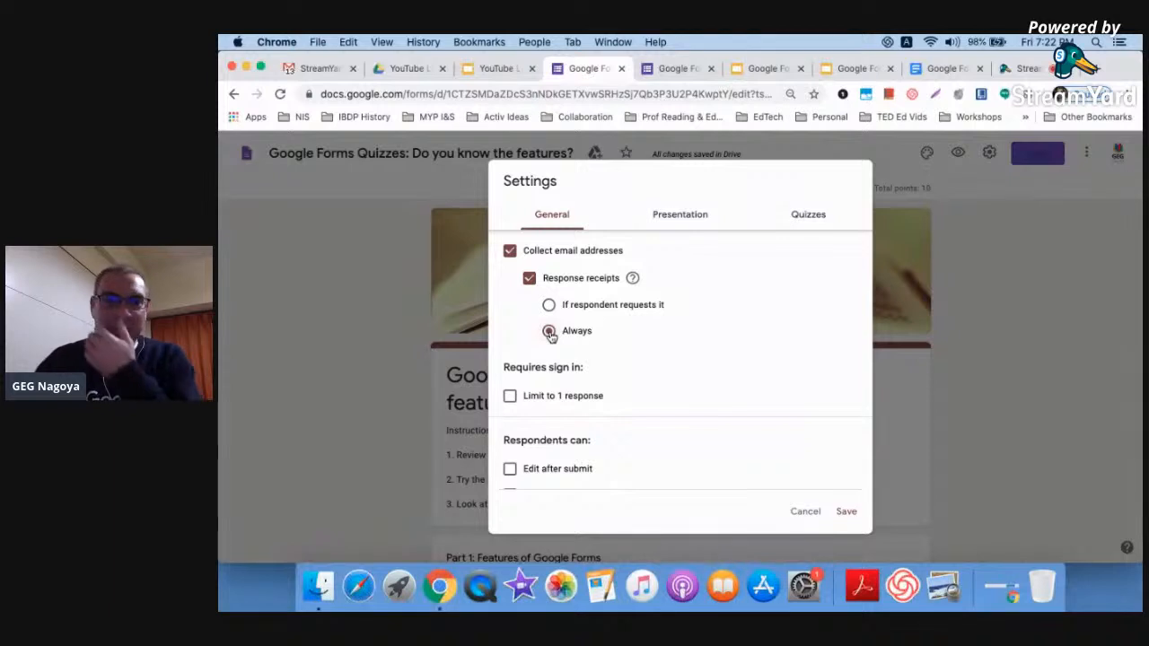
{"action": "scroll", "coordinate": [549, 332], "scroll_direction": "down", "scroll_amount": 1}
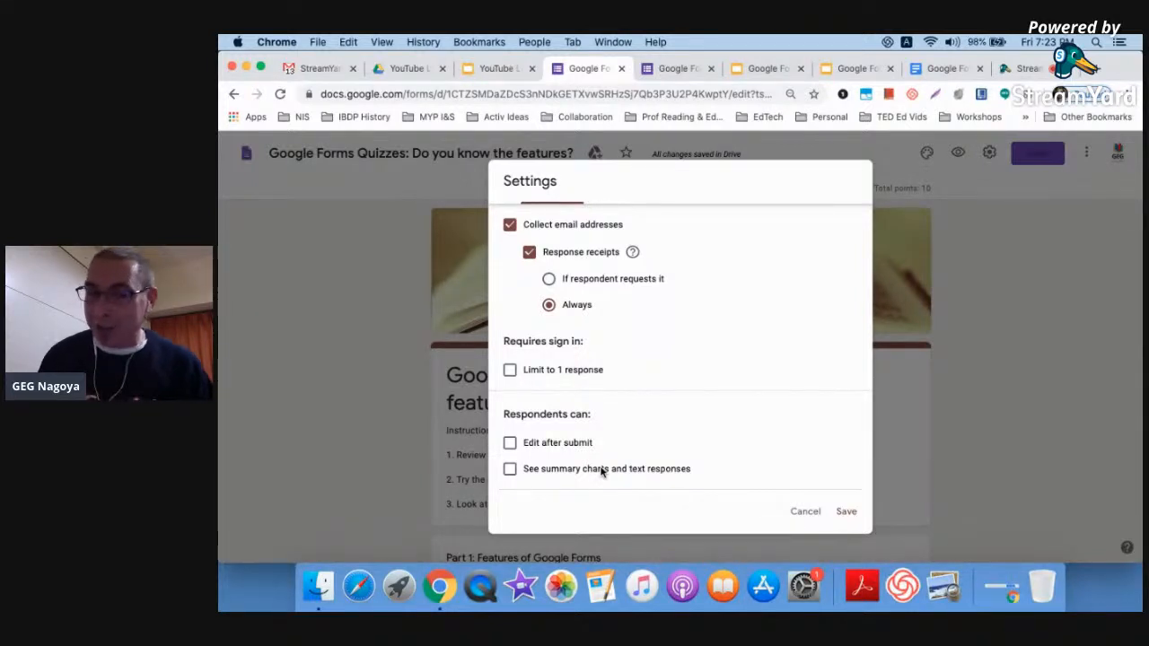
{"action": "left_click", "coordinate": [846, 512]}
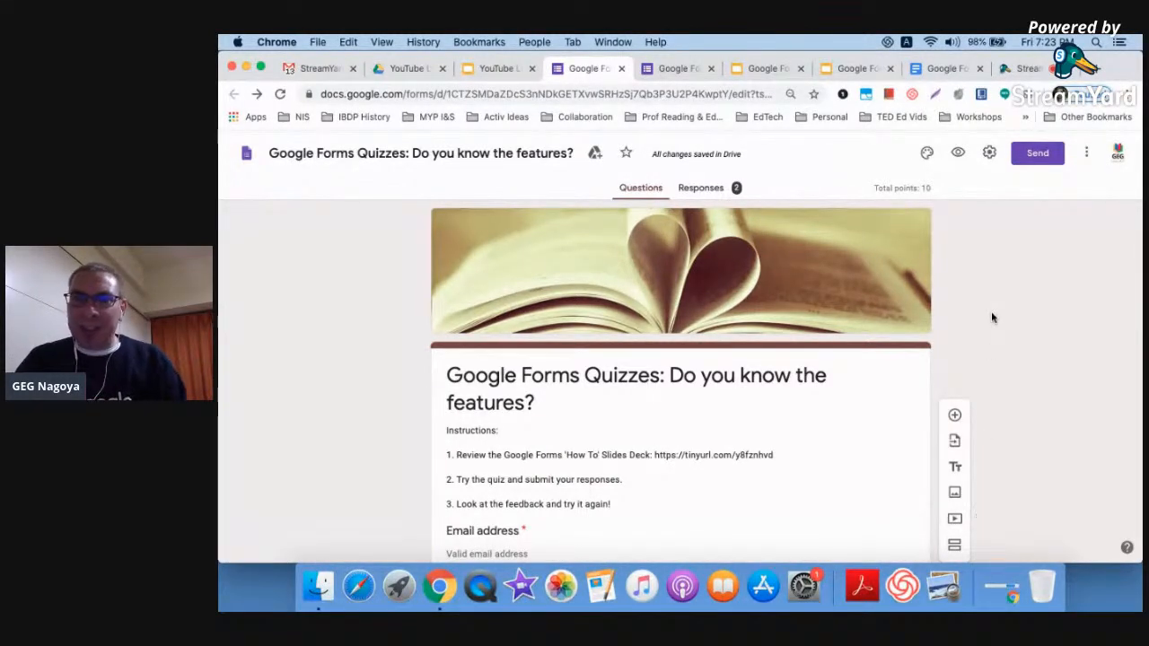
{"action": "scroll", "coordinate": [992, 317], "scroll_direction": "down", "scroll_amount": 3}
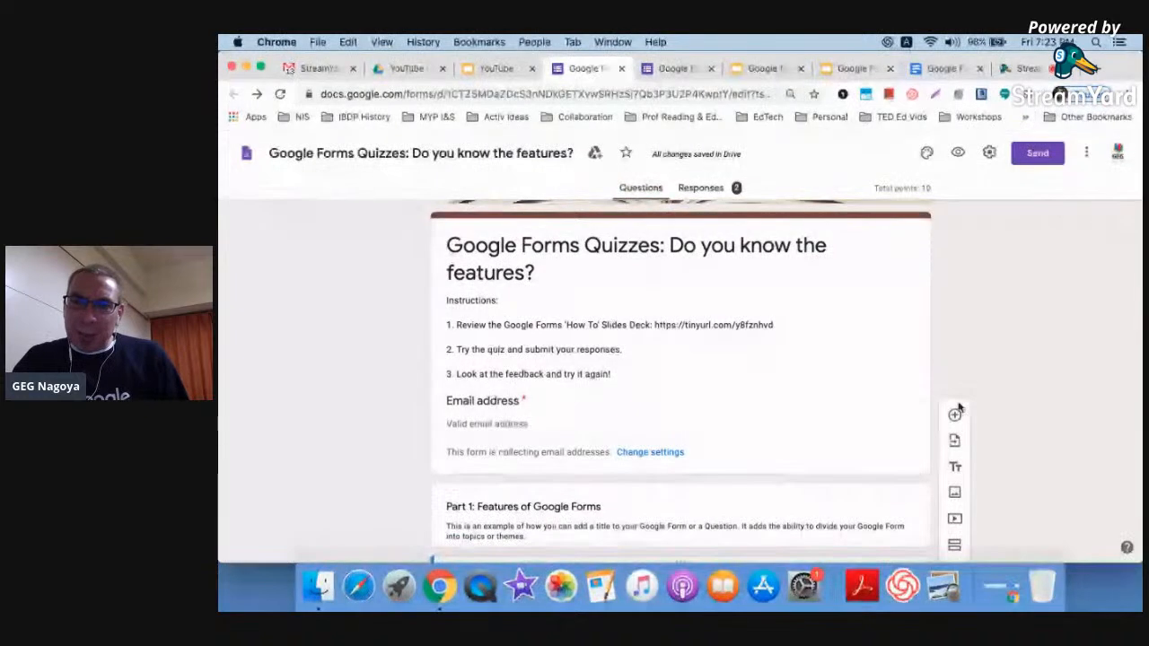
{"action": "scroll", "coordinate": [954, 497], "scroll_direction": "down", "scroll_amount": 1}
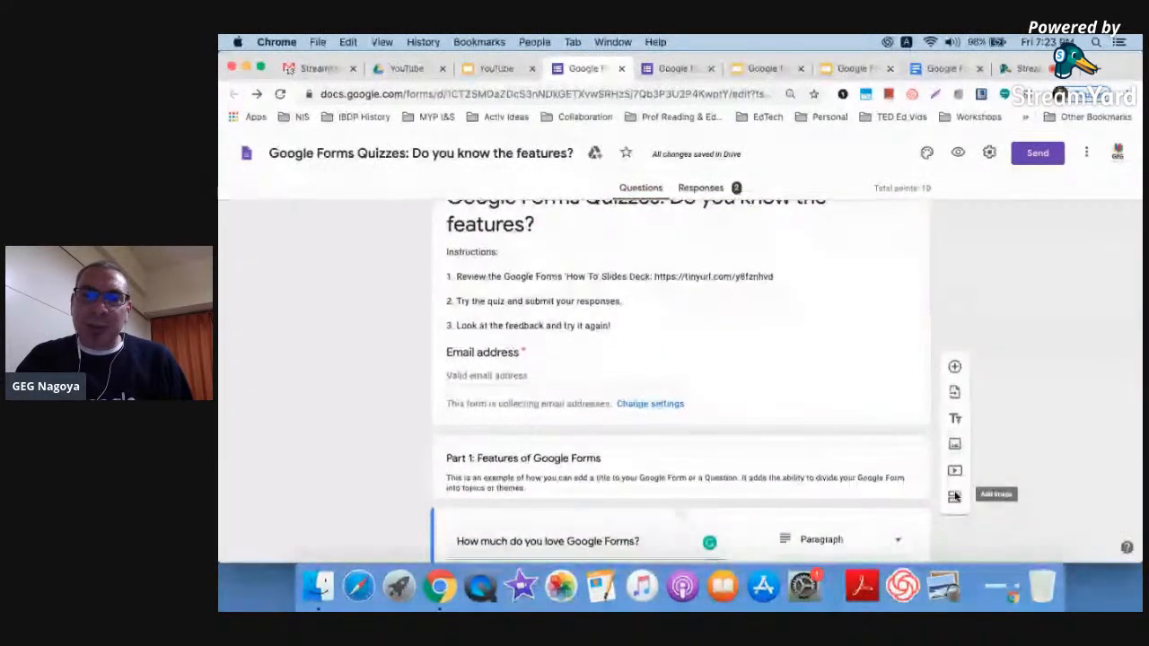
{"action": "scroll", "coordinate": [956, 497], "scroll_direction": "down", "scroll_amount": 1}
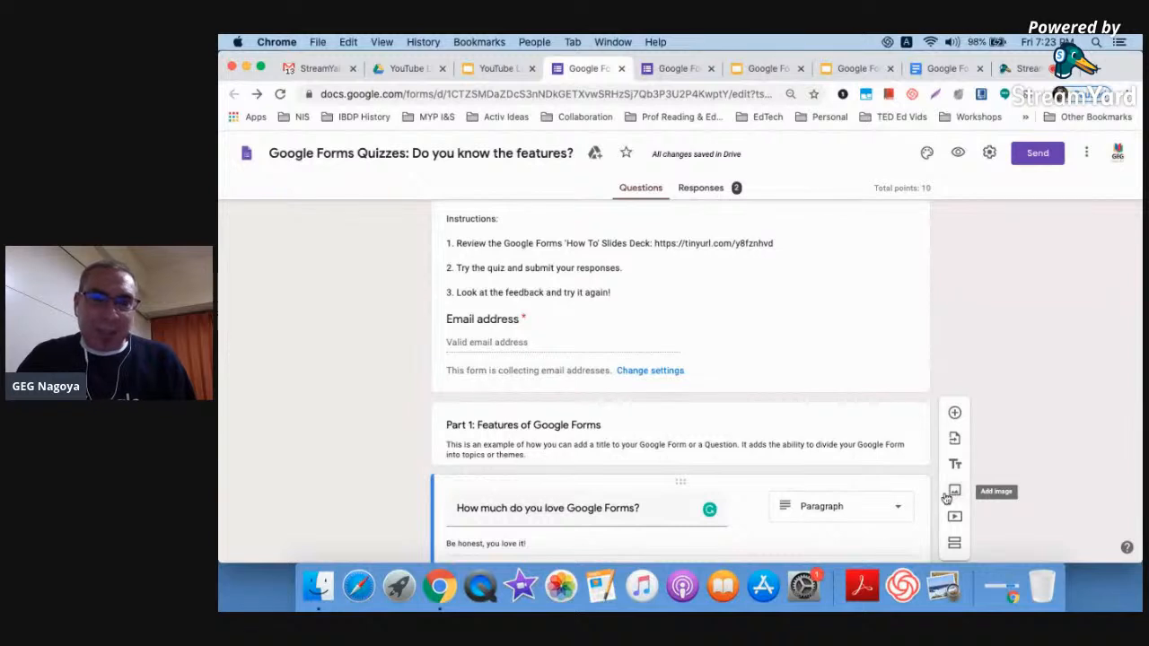
{"action": "triple_click", "coordinate": [635, 442]}
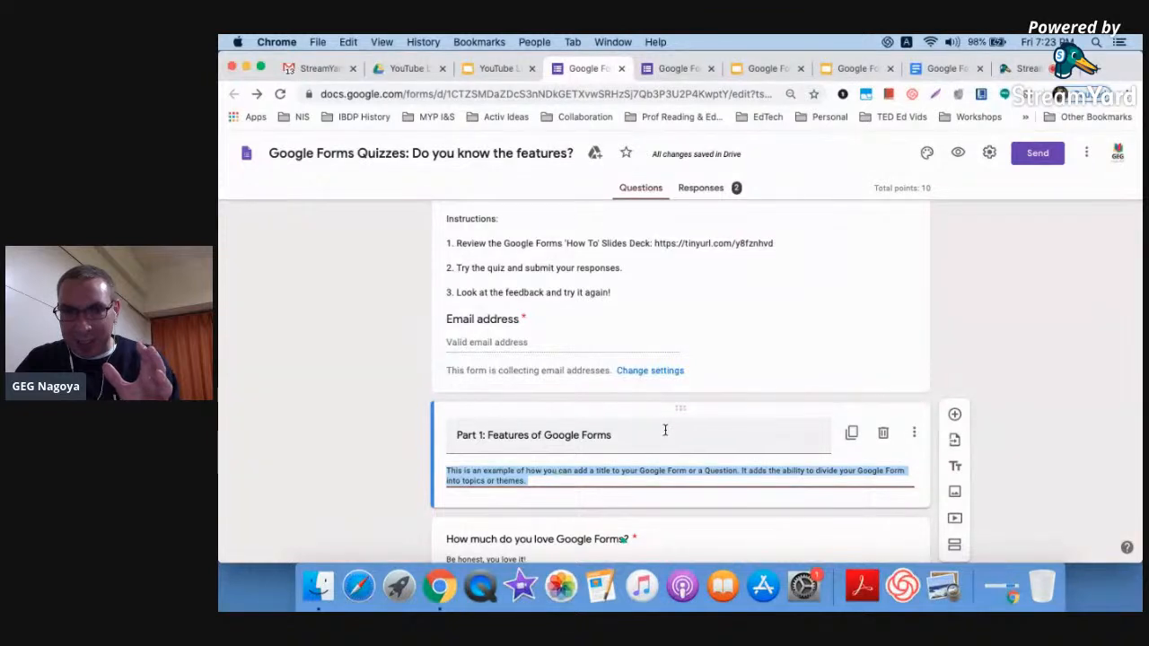
{"action": "left_click", "coordinate": [954, 520]}
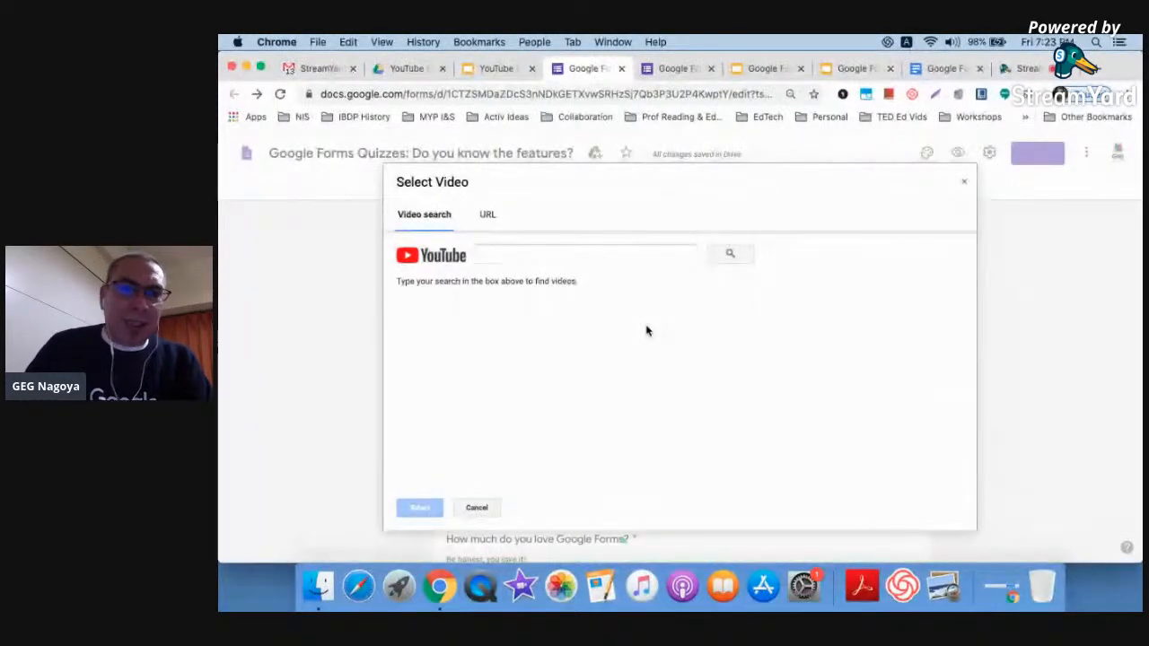
Search YouTube in the video picker for 'I like moose'
{"action": "left_click", "coordinate": [610, 249]}
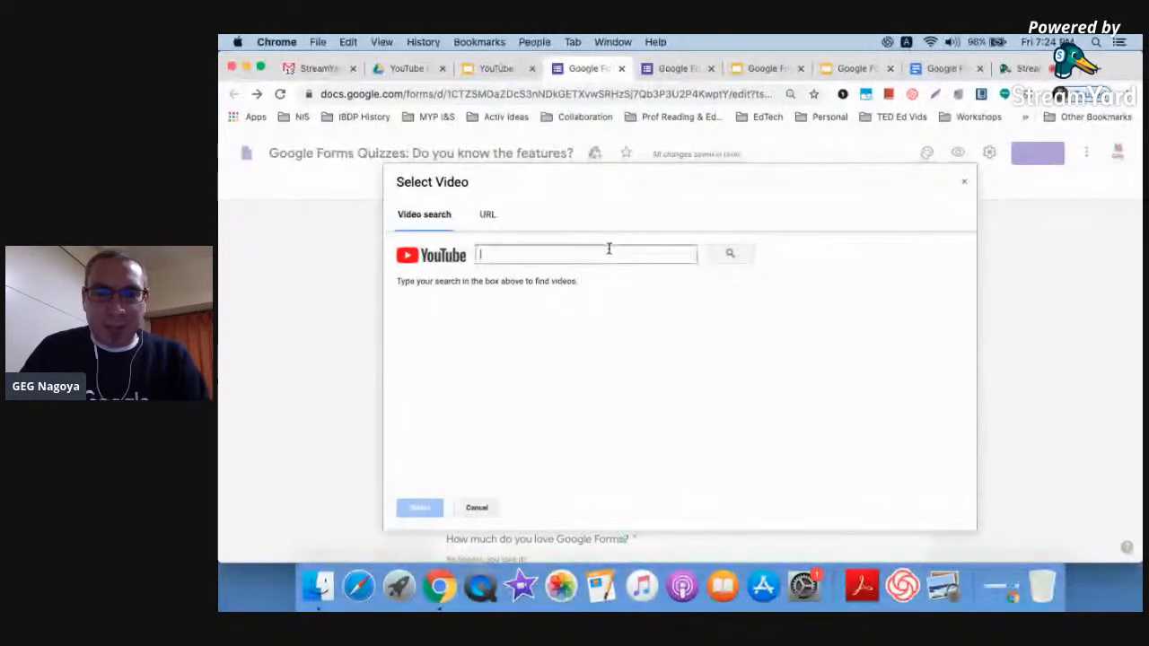
{"action": "type", "text": "I like moose"}
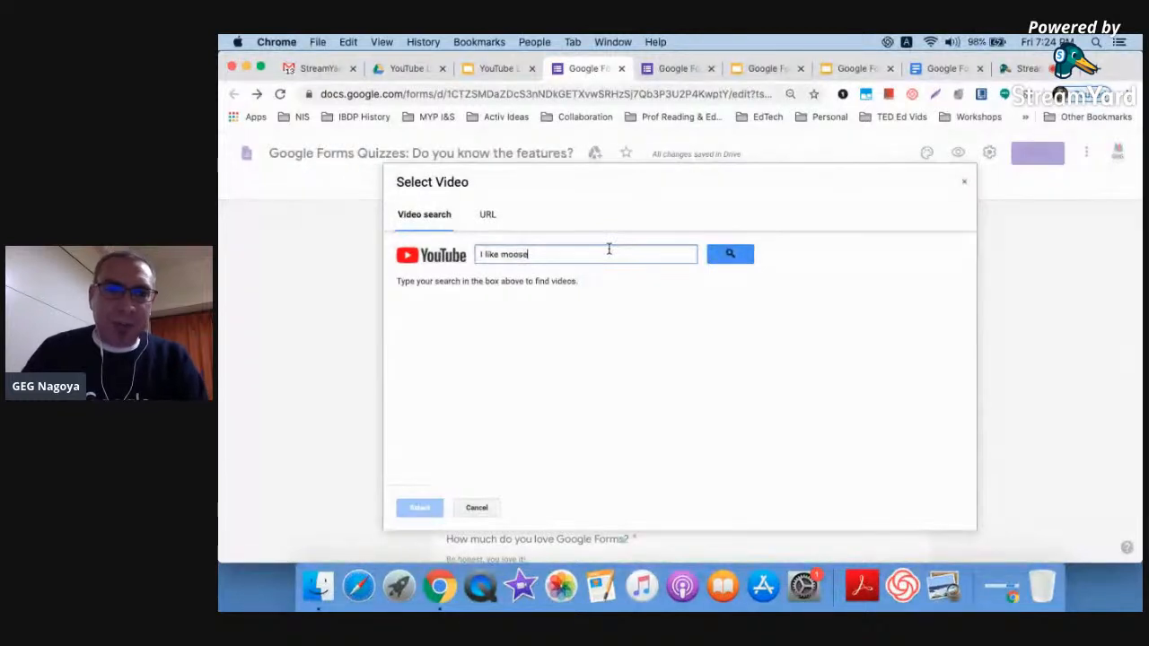
{"action": "key", "text": "Return"}
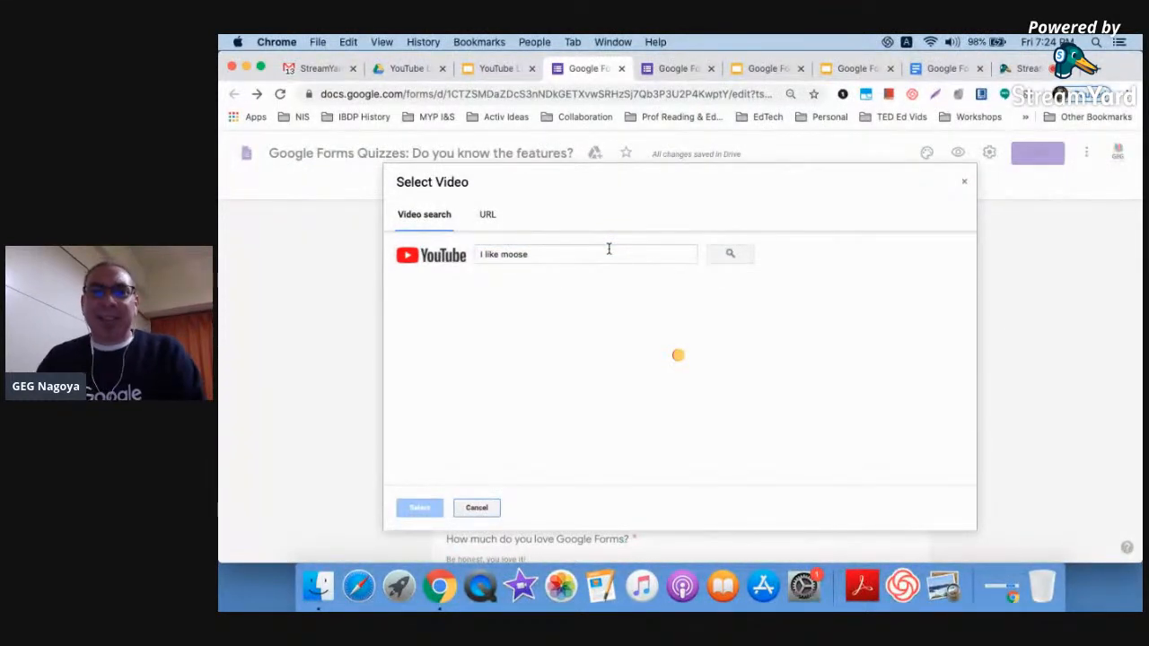
{"action": "scroll", "coordinate": [581, 314], "scroll_direction": "down", "scroll_amount": 2}
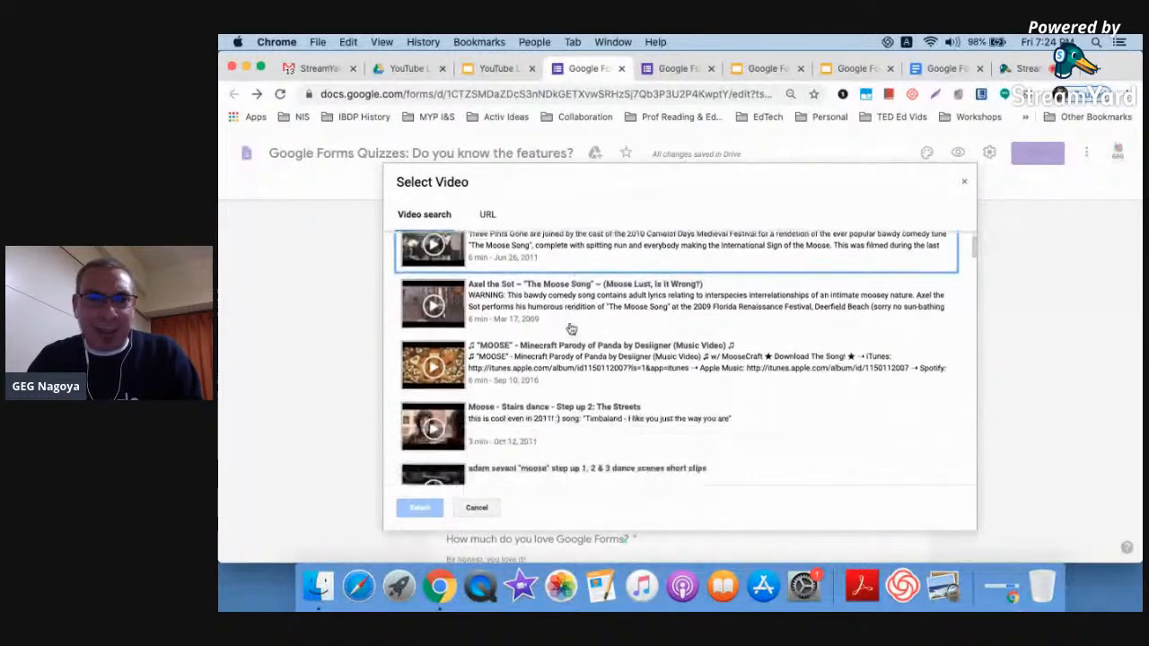
{"action": "scroll", "coordinate": [570, 329], "scroll_direction": "up", "scroll_amount": 2}
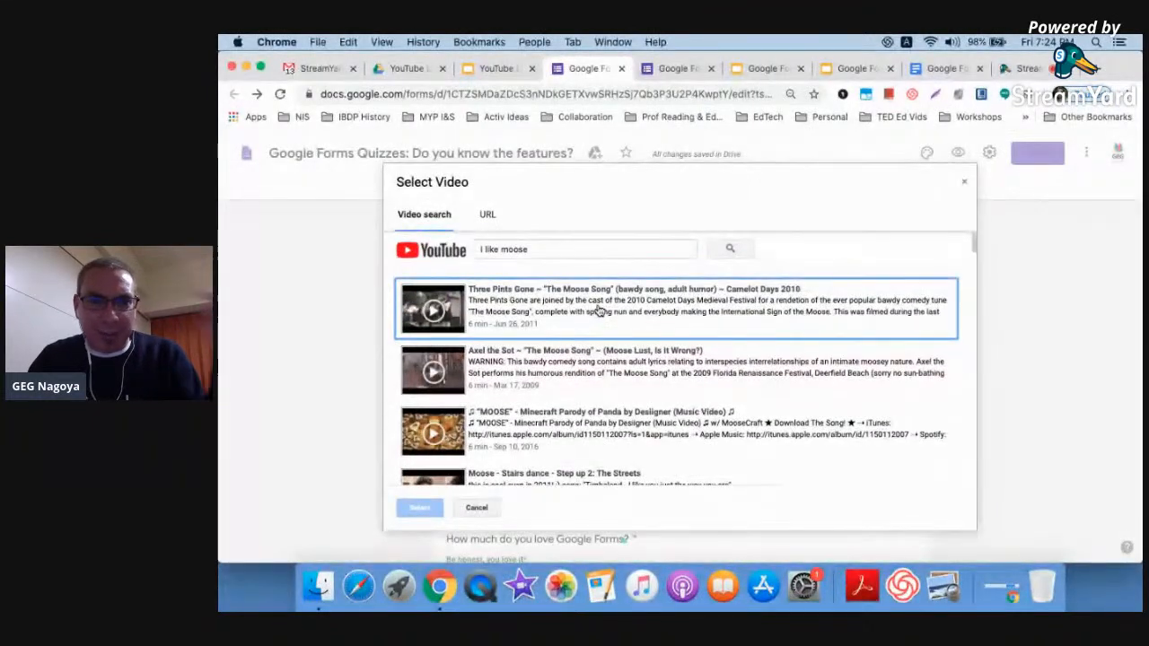
Paste a link in the URL option, clear it, and cancel without inserting a video
{"action": "left_click", "coordinate": [484, 215]}
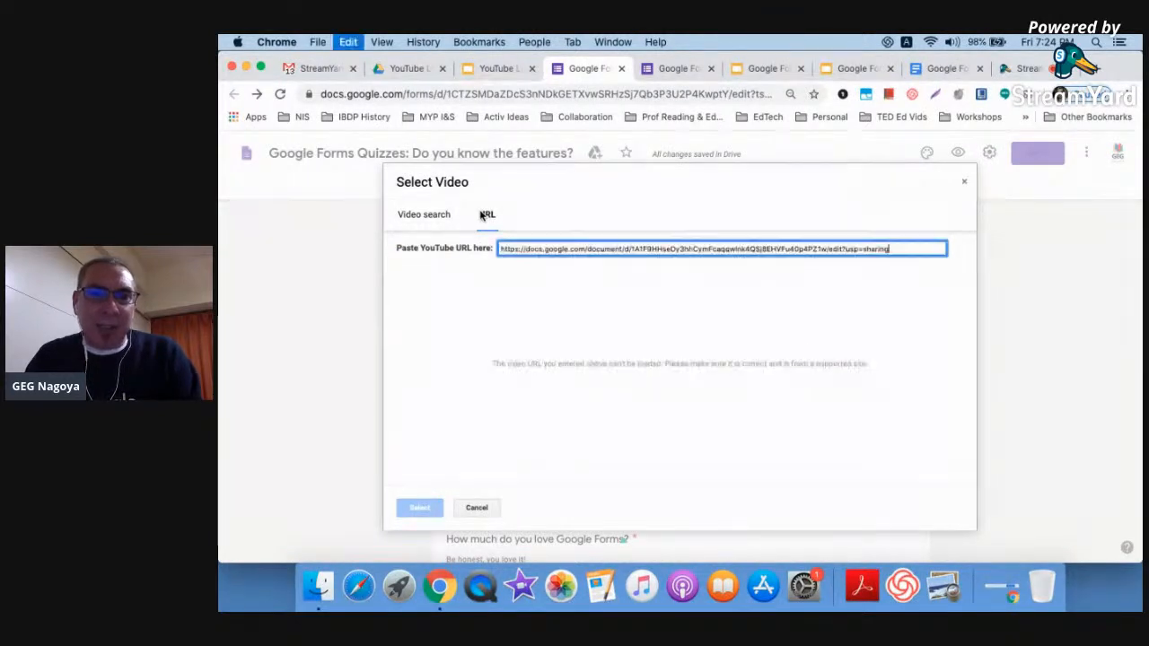
{"action": "triple_click", "coordinate": [661, 249]}
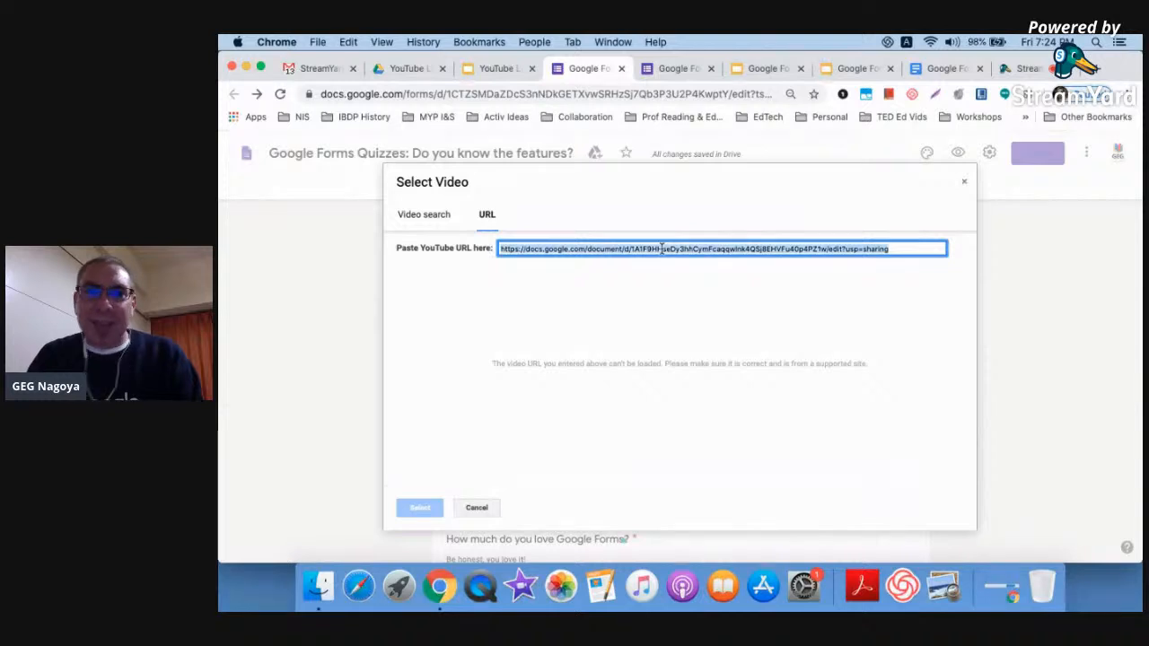
{"action": "key", "text": "BackSpace"}
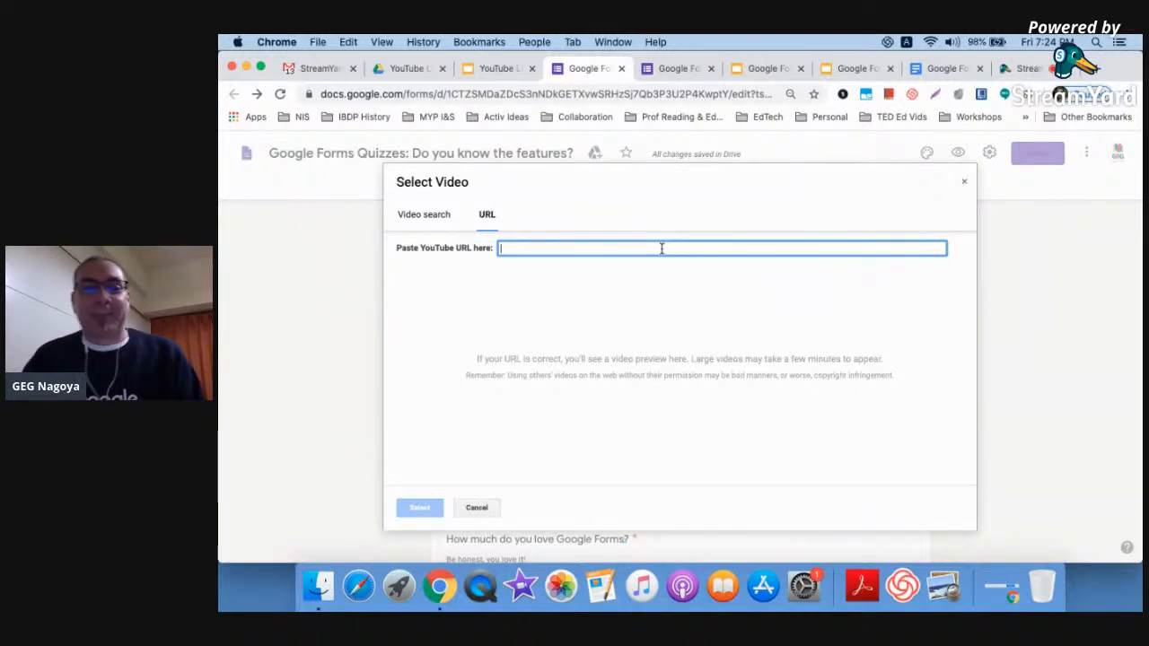
{"action": "left_click", "coordinate": [475, 509]}
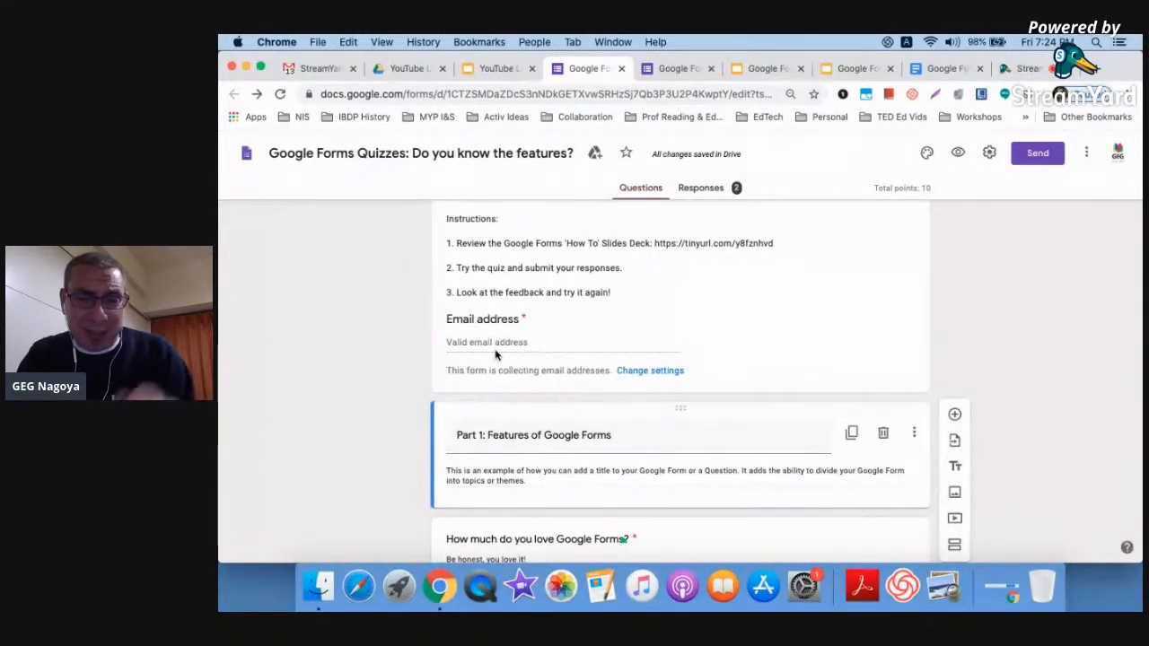
{"action": "scroll", "coordinate": [1006, 457], "scroll_direction": "down", "scroll_amount": 2}
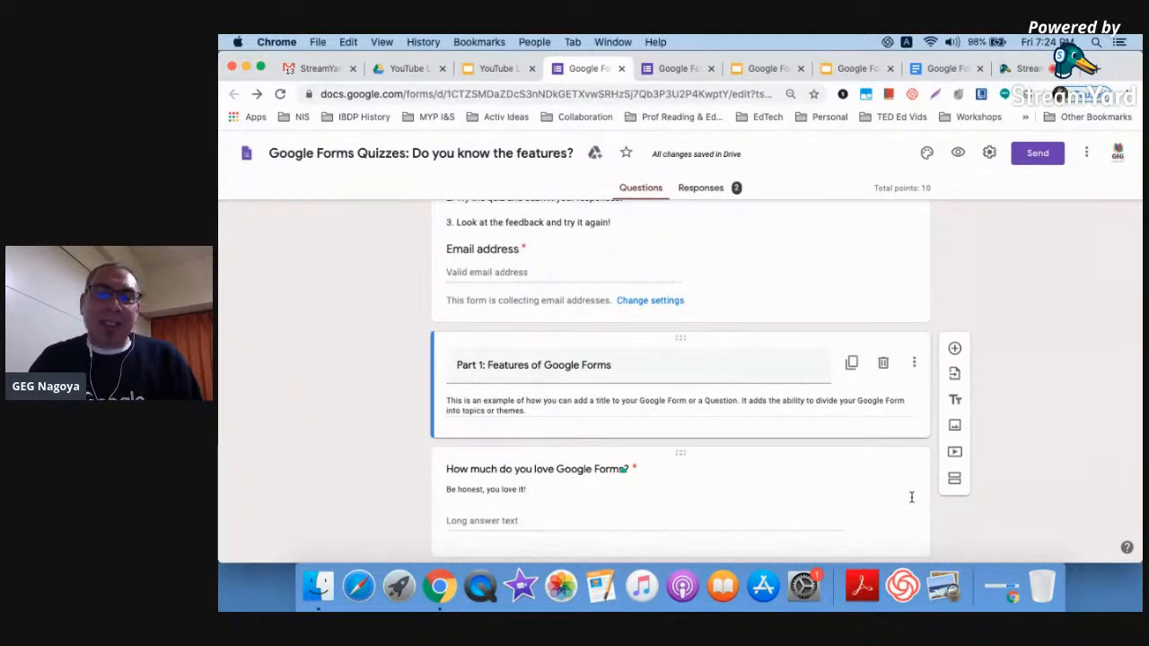
{"action": "scroll", "coordinate": [911, 496], "scroll_direction": "up", "scroll_amount": 1}
{"action": "scroll", "coordinate": [909, 495], "scroll_direction": "down", "scroll_amount": 2}
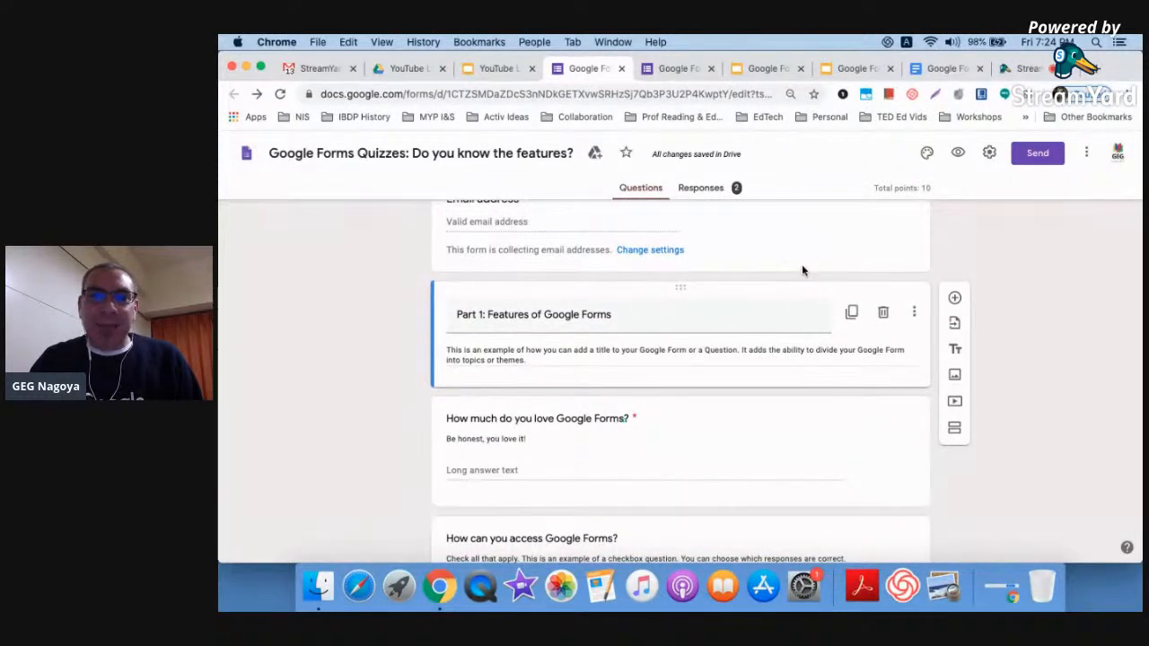
Add a new section after the Part 1 description
{"action": "left_click", "coordinate": [954, 428]}
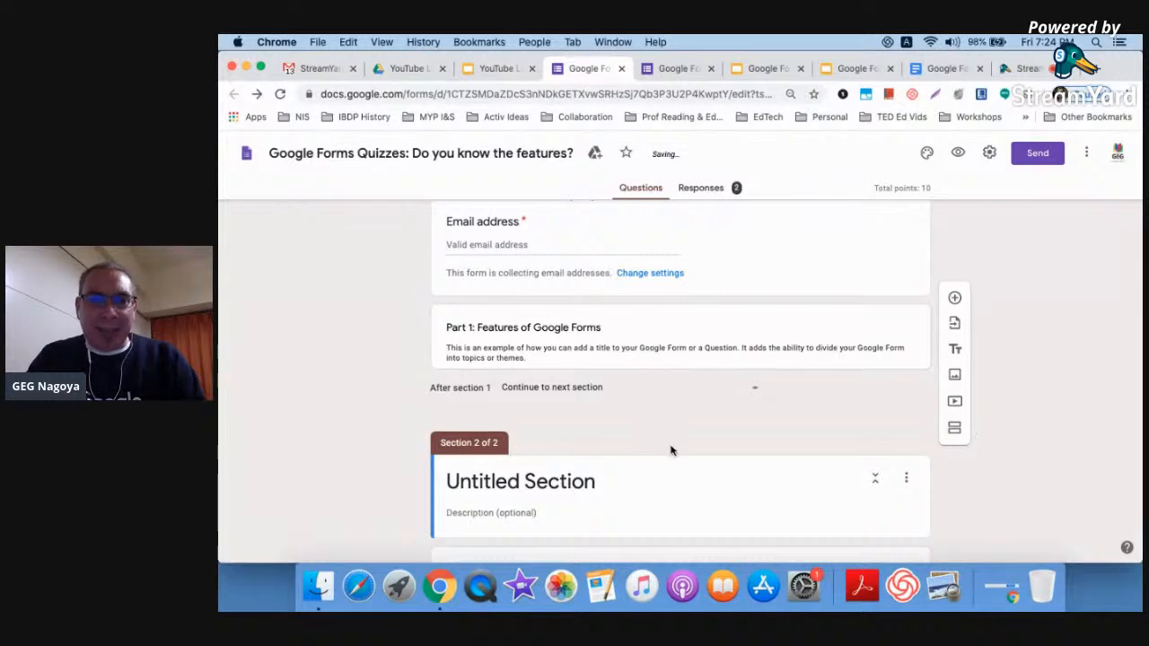
{"action": "scroll", "coordinate": [756, 467], "scroll_direction": "down", "scroll_amount": 1}
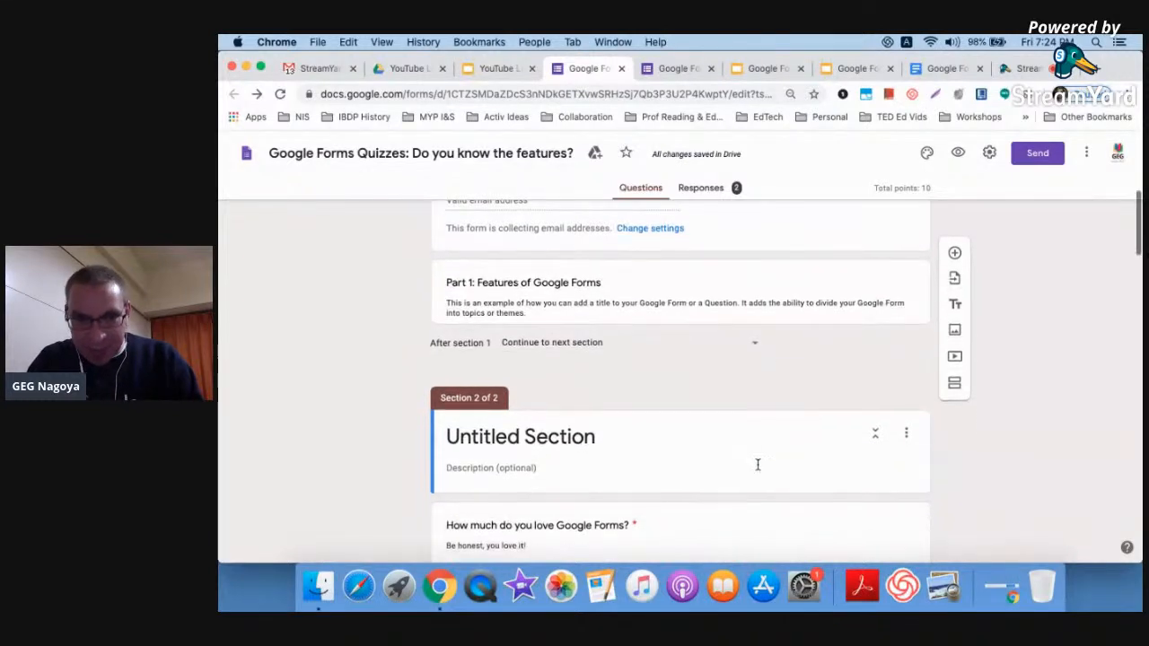
{"action": "scroll", "coordinate": [647, 333], "scroll_direction": "down", "scroll_amount": 1}
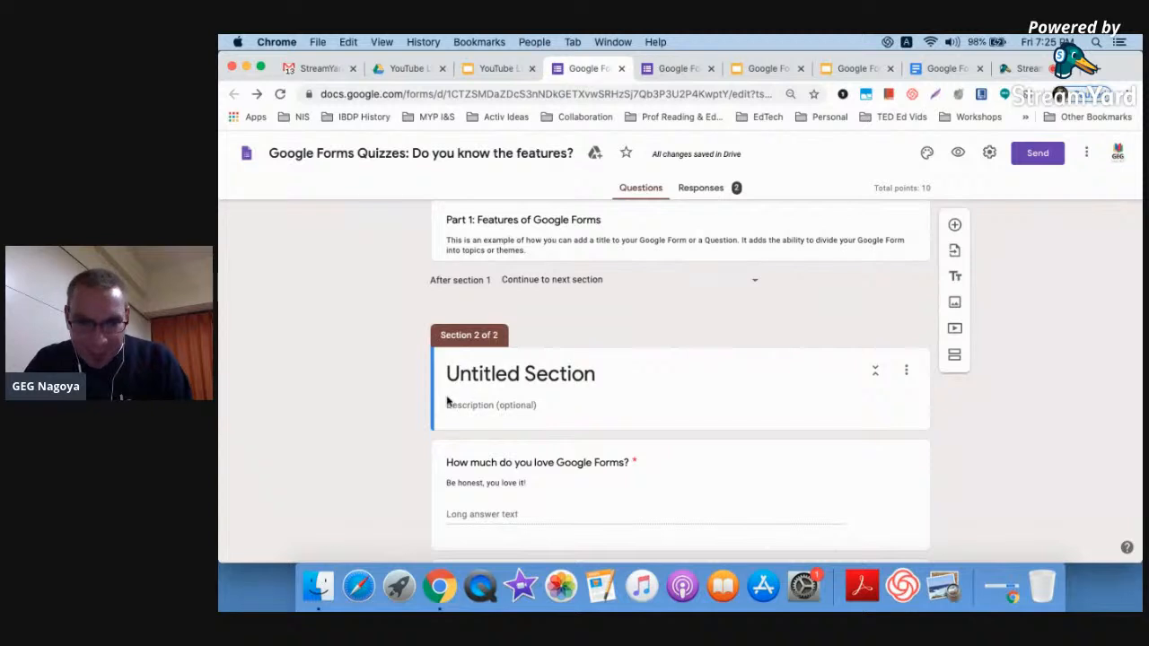
Title the new section 'Part 1: Topic', accepting the spelling fix for 'Toic'
{"action": "left_click", "coordinate": [583, 377]}
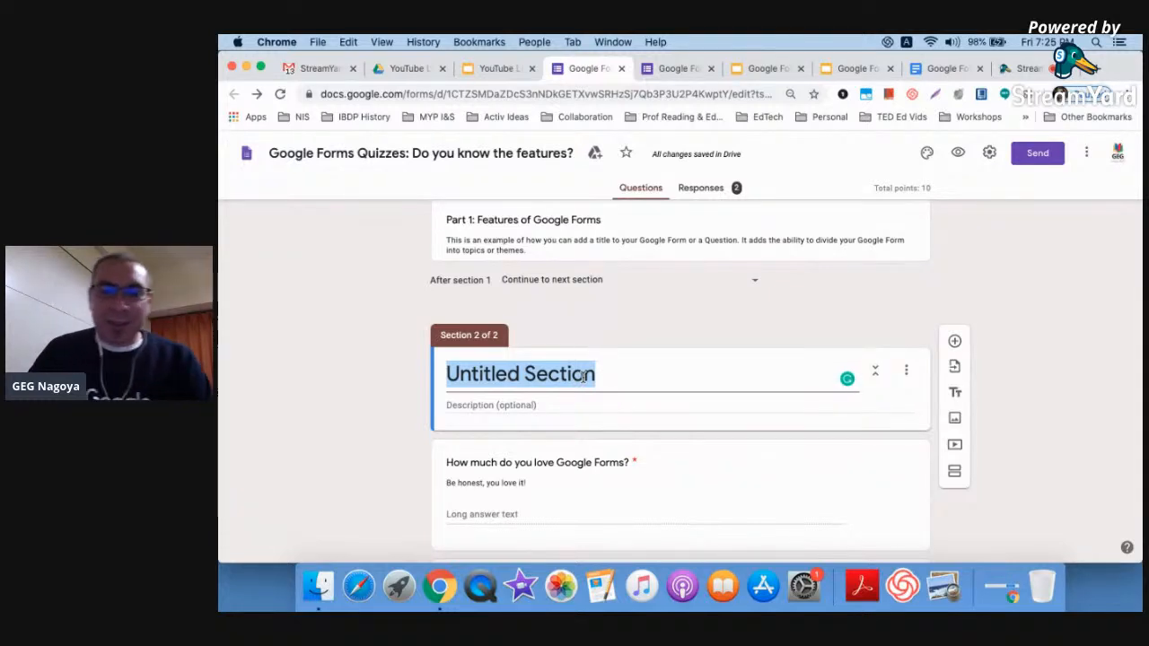
{"action": "type", "text": "Part 1"}
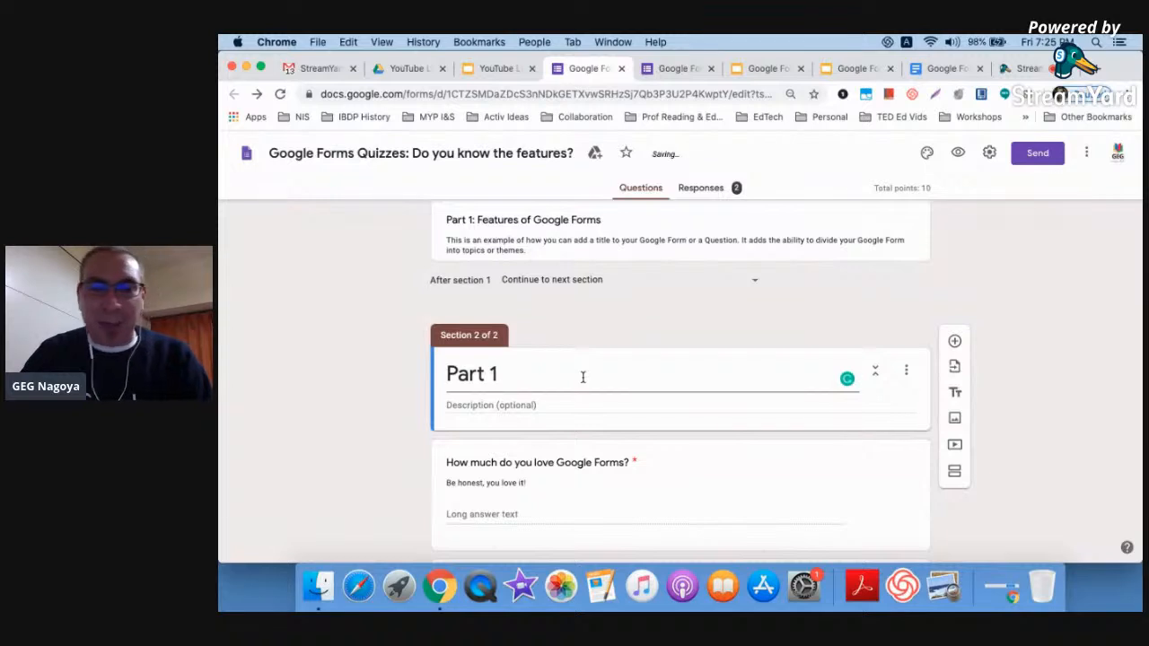
{"action": "type", "text": ": Toi"}
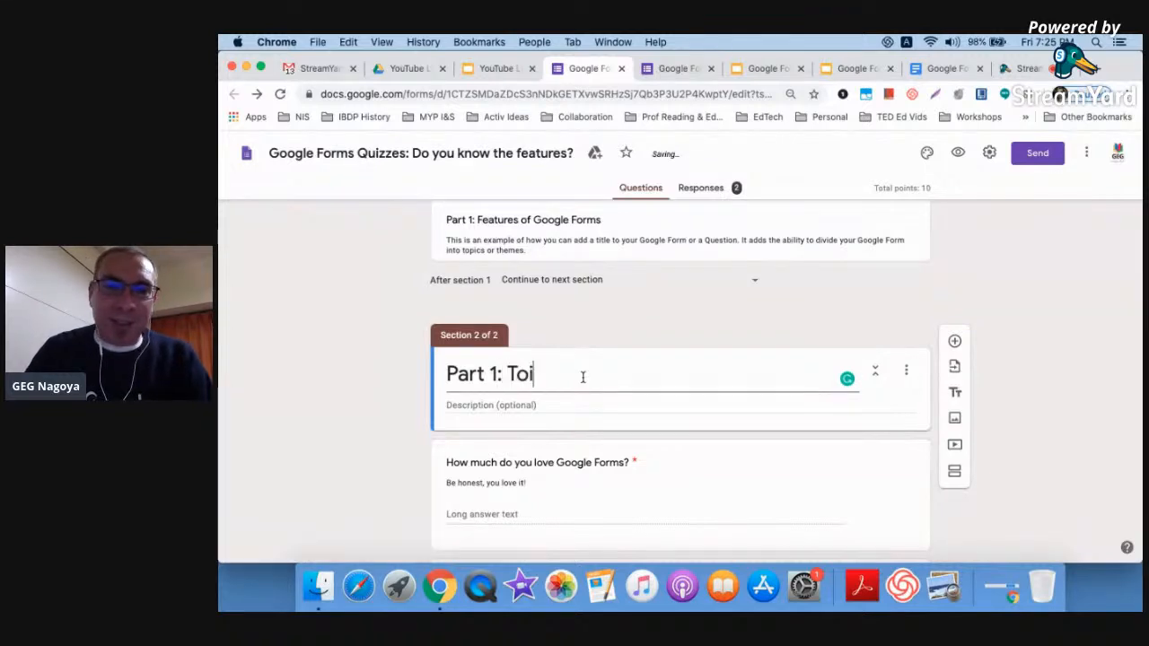
{"action": "type", "text": "c"}
{"action": "left_click", "coordinate": [546, 404]}
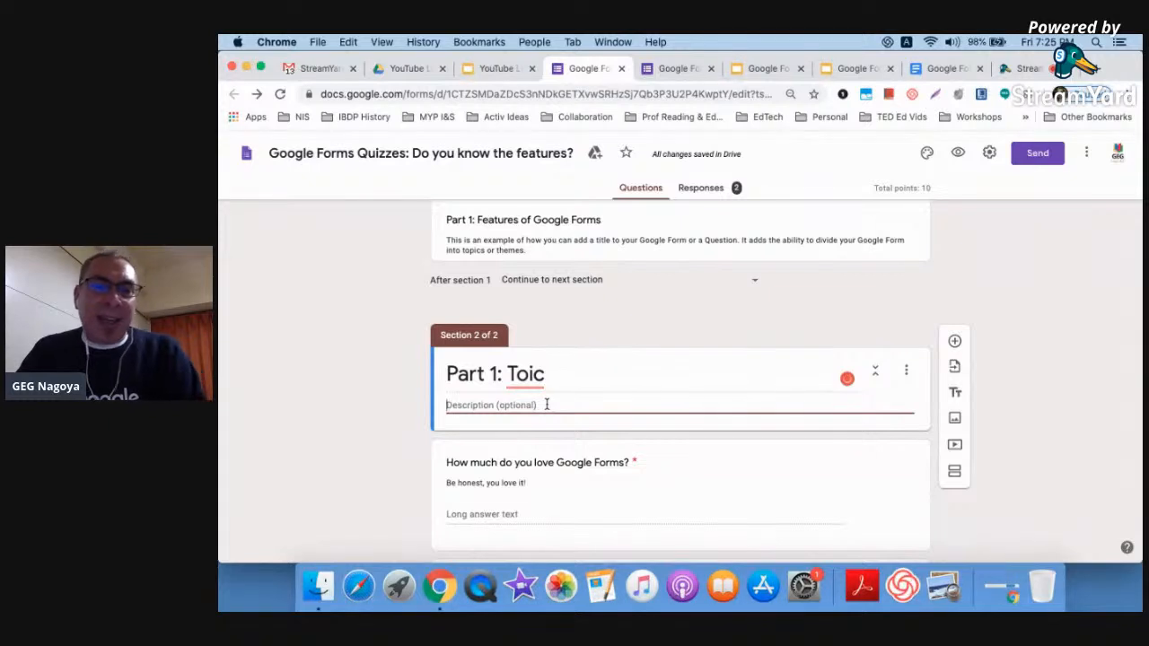
{"action": "left_click", "coordinate": [529, 378]}
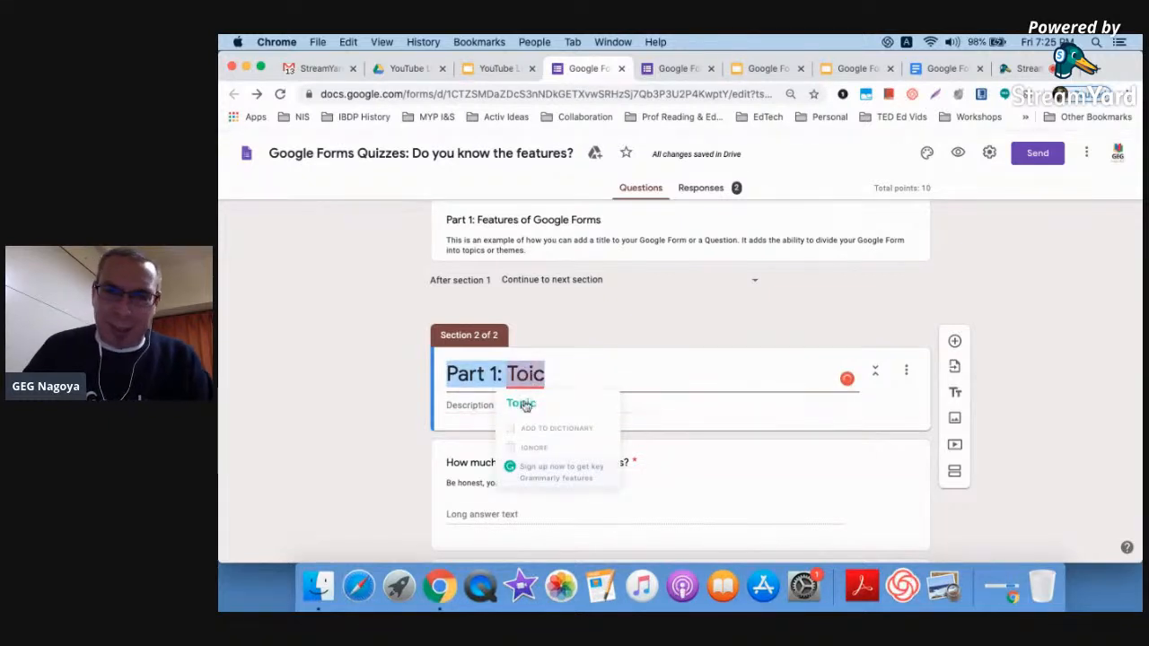
{"action": "left_click", "coordinate": [521, 403]}
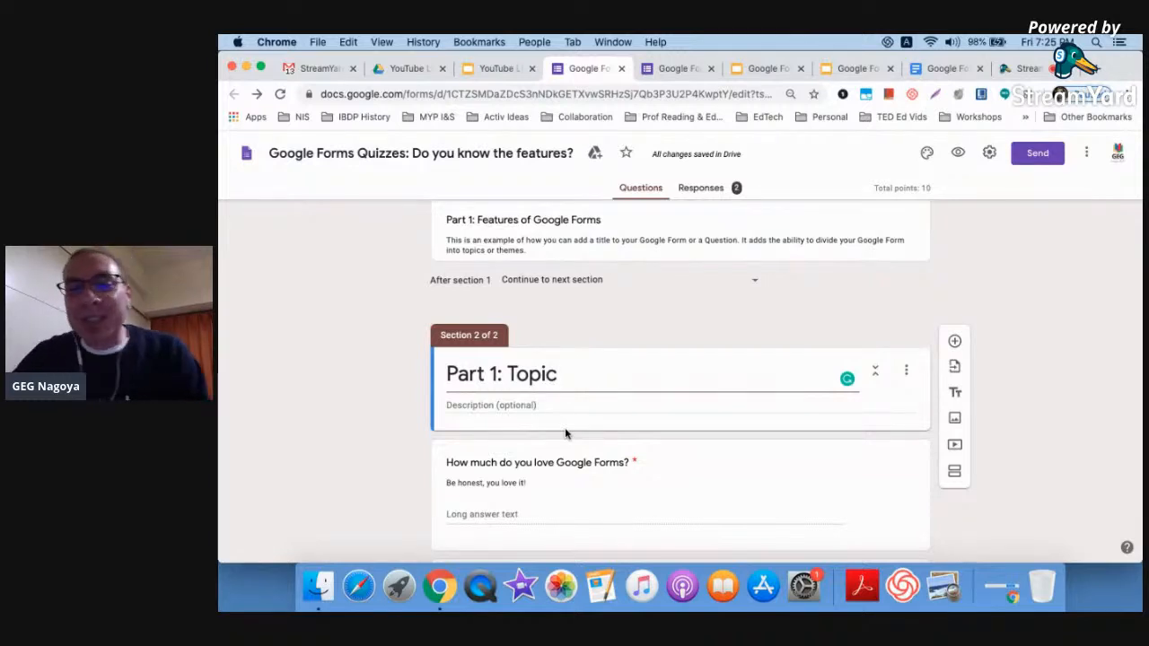
{"action": "scroll", "coordinate": [566, 434], "scroll_direction": "down", "scroll_amount": 2}
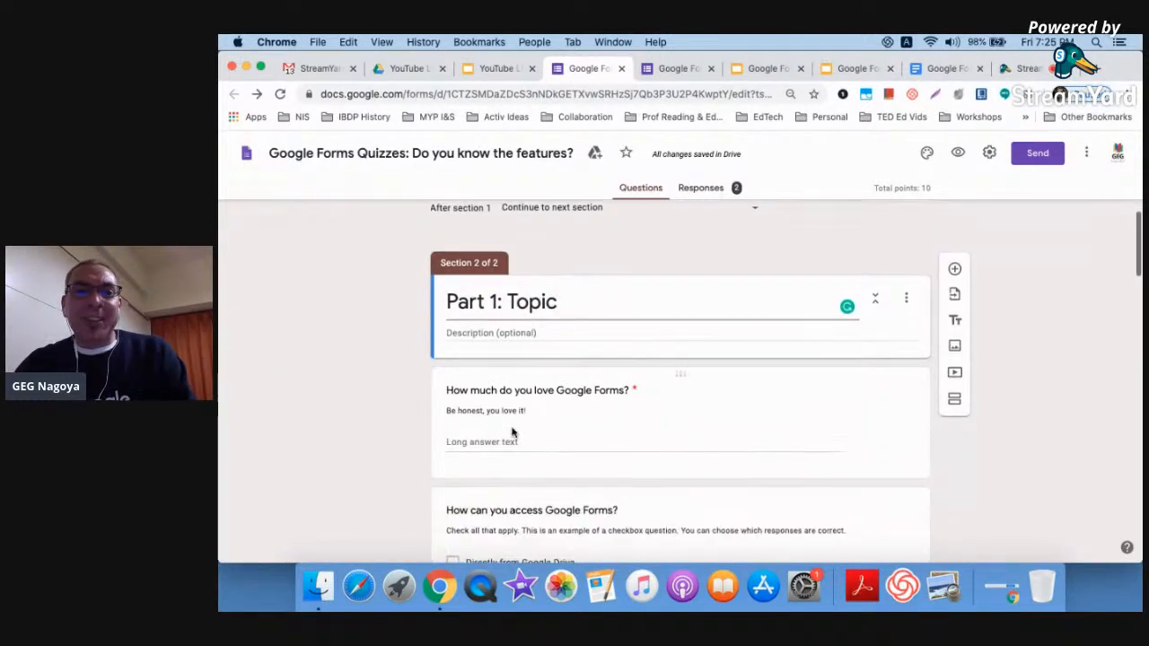
{"action": "scroll", "coordinate": [511, 454], "scroll_direction": "down", "scroll_amount": 5}
{"action": "scroll", "coordinate": [511, 454], "scroll_direction": "down", "scroll_amount": 3}
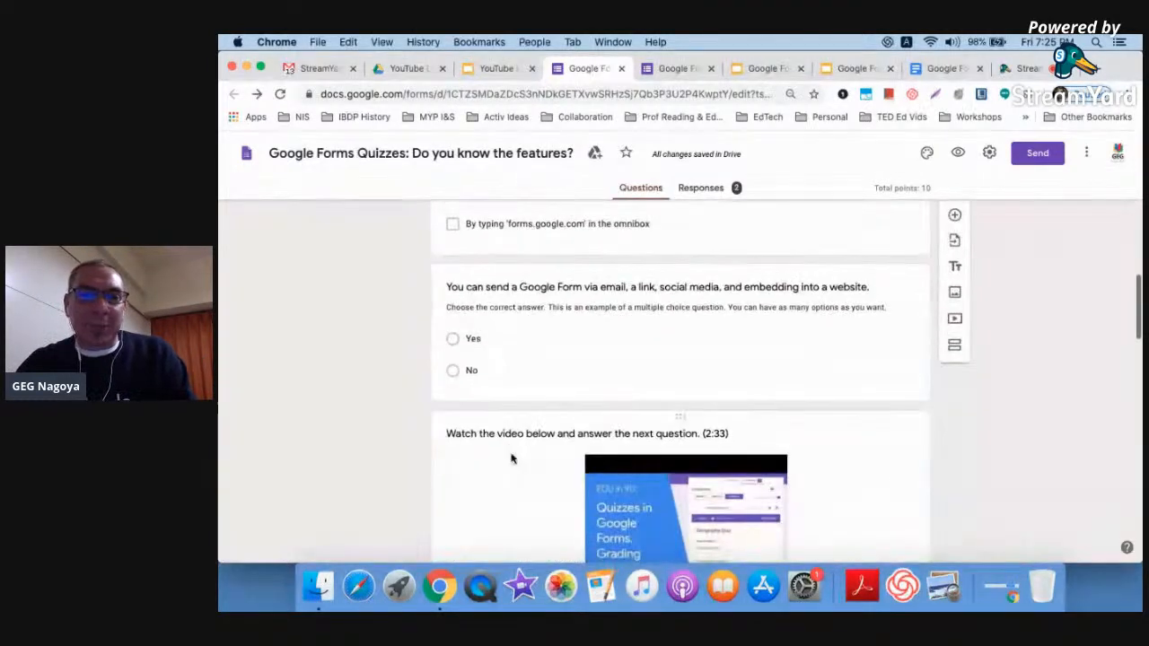
Add a section below the Yes/No sharing question and title it 'Part 2: Topic'
{"action": "left_click", "coordinate": [562, 392]}
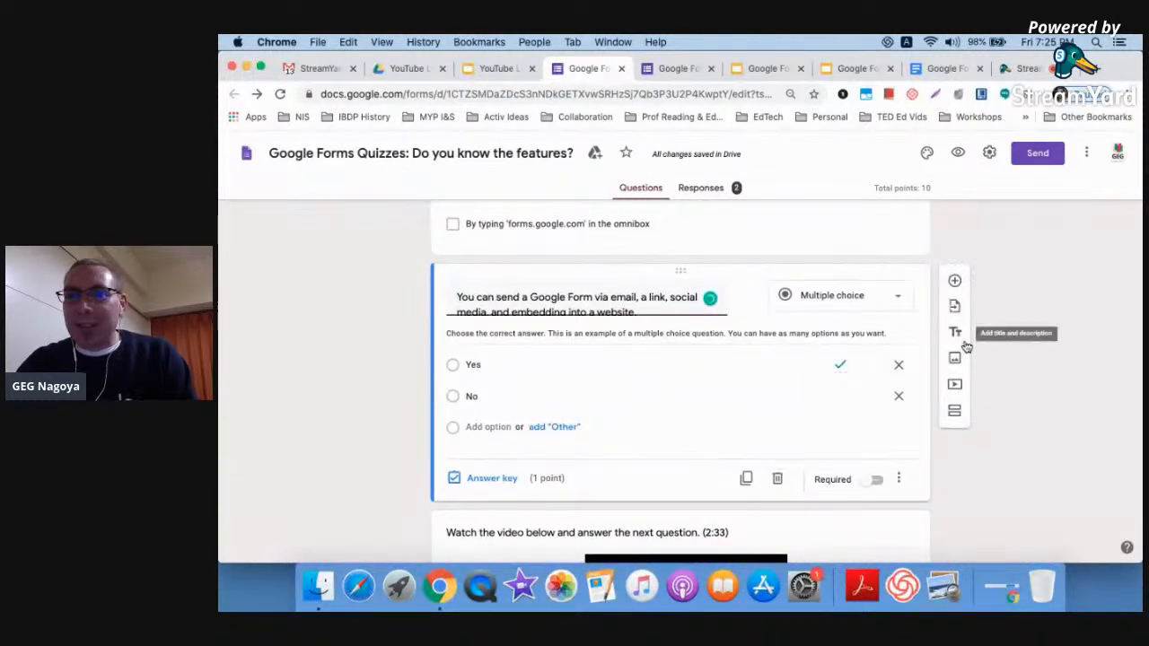
{"action": "left_click", "coordinate": [954, 413]}
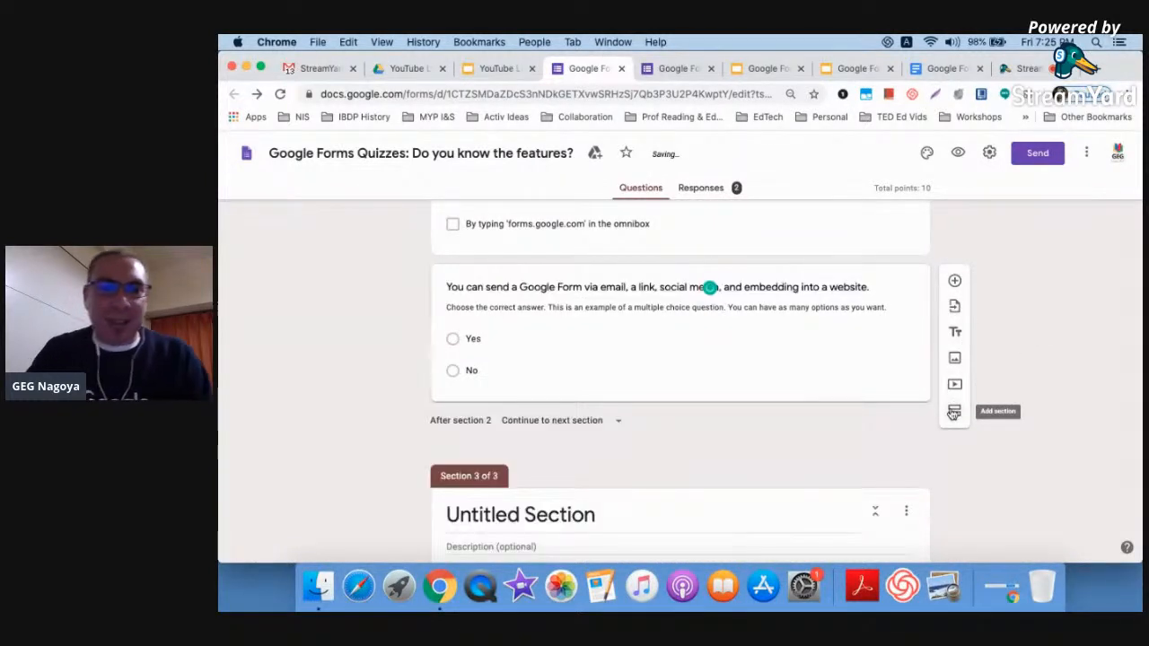
{"action": "left_click", "coordinate": [507, 518]}
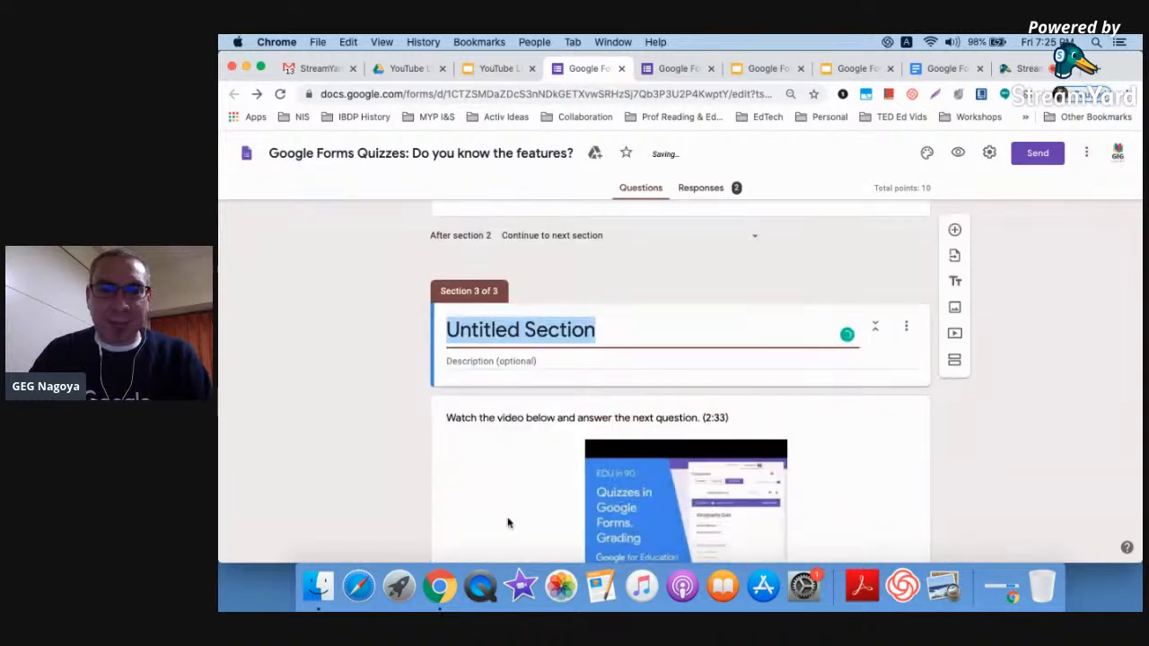
{"action": "type", "text": "Part 2: Topic"}
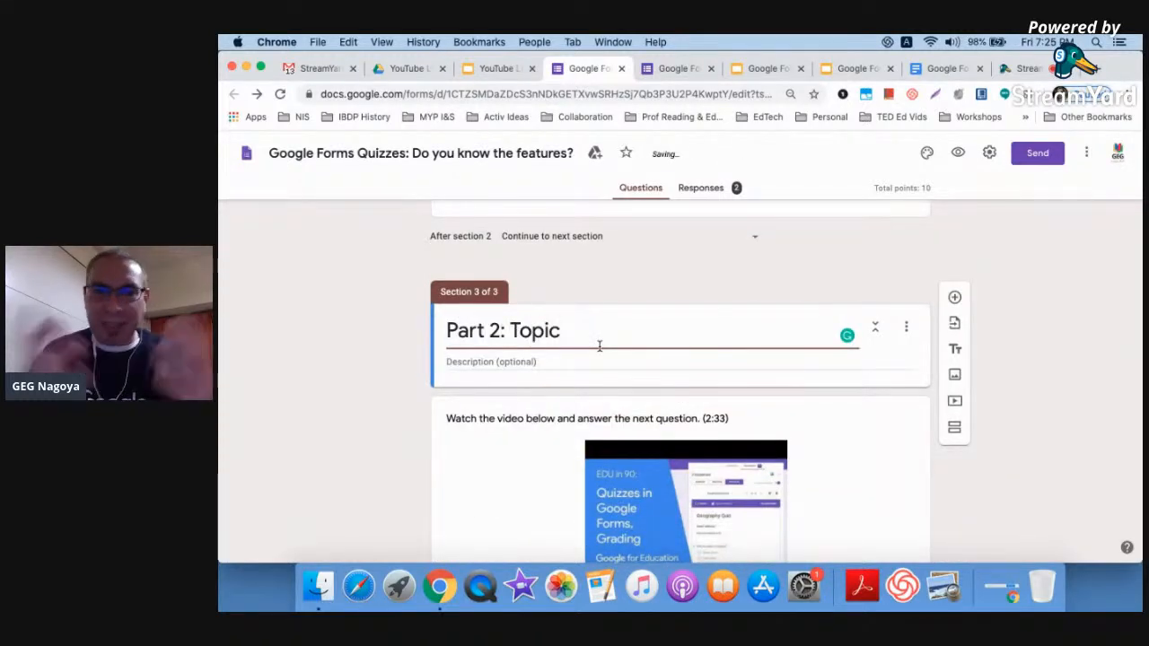
{"action": "scroll", "coordinate": [783, 389], "scroll_direction": "up", "scroll_amount": 1}
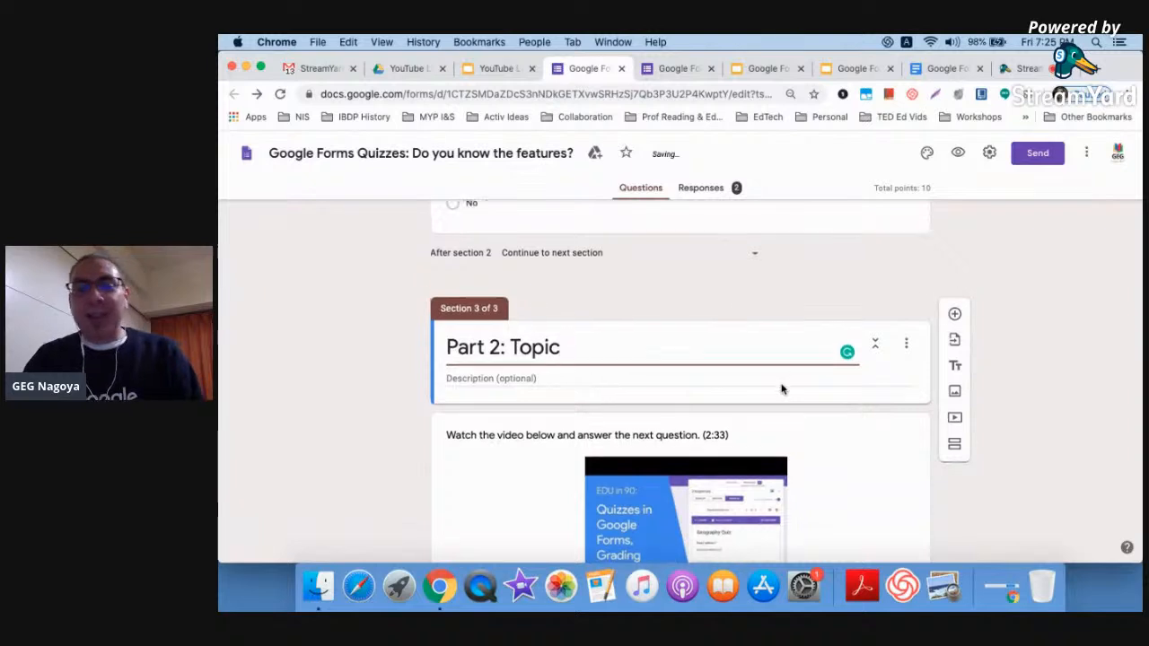
{"action": "scroll", "coordinate": [781, 389], "scroll_direction": "up", "scroll_amount": 5}
{"action": "scroll", "coordinate": [675, 316], "scroll_direction": "up", "scroll_amount": 2}
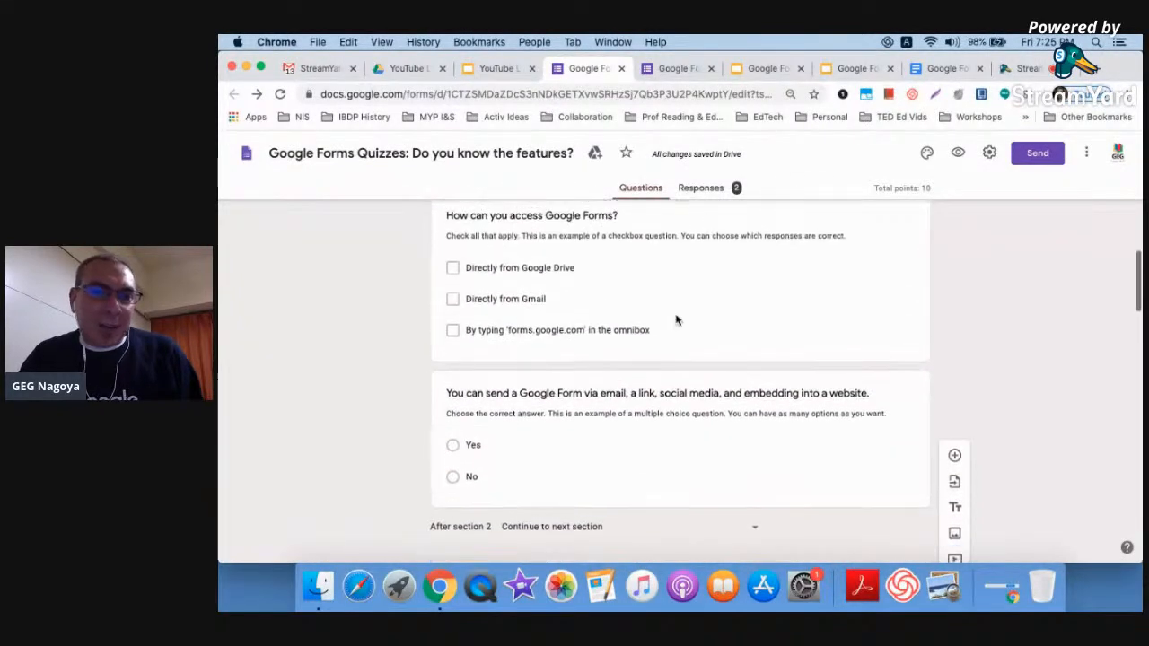
{"action": "scroll", "coordinate": [677, 320], "scroll_direction": "down", "scroll_amount": 2}
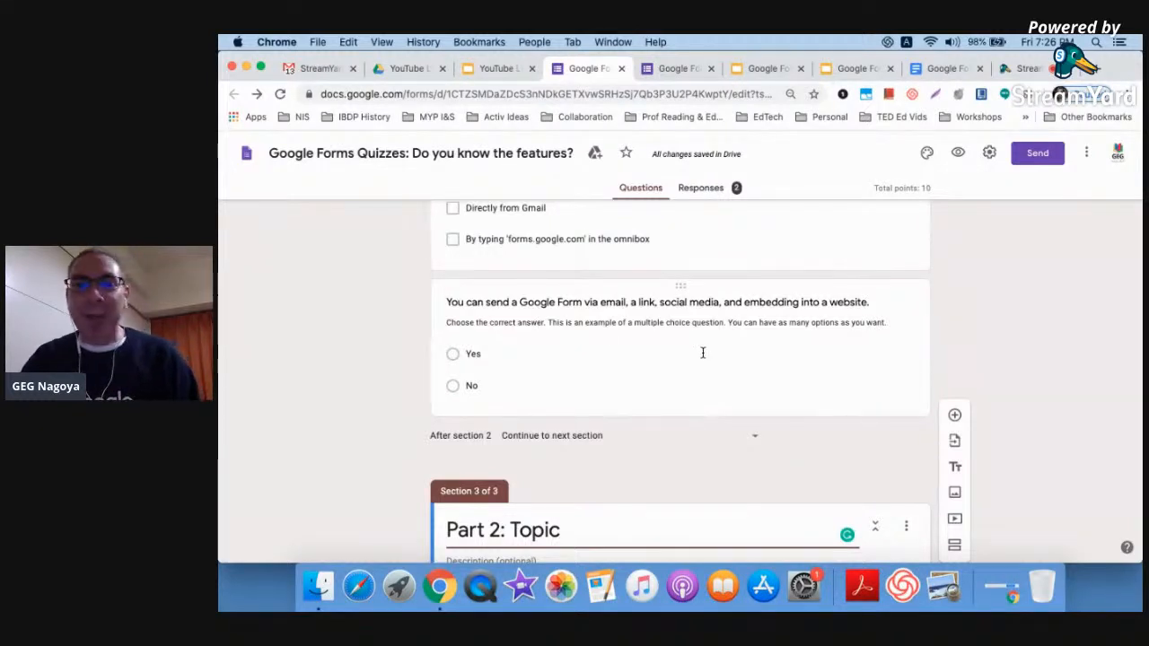
{"action": "scroll", "coordinate": [703, 357], "scroll_direction": "up", "scroll_amount": 2}
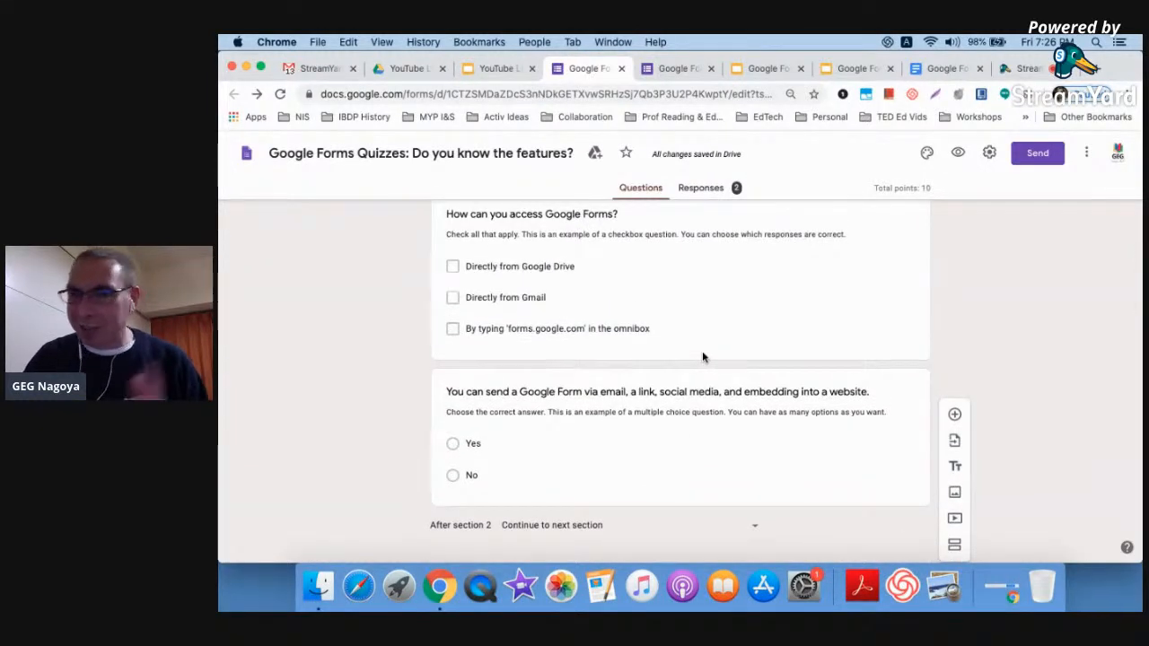
{"action": "scroll", "coordinate": [703, 358], "scroll_direction": "up", "scroll_amount": 10}
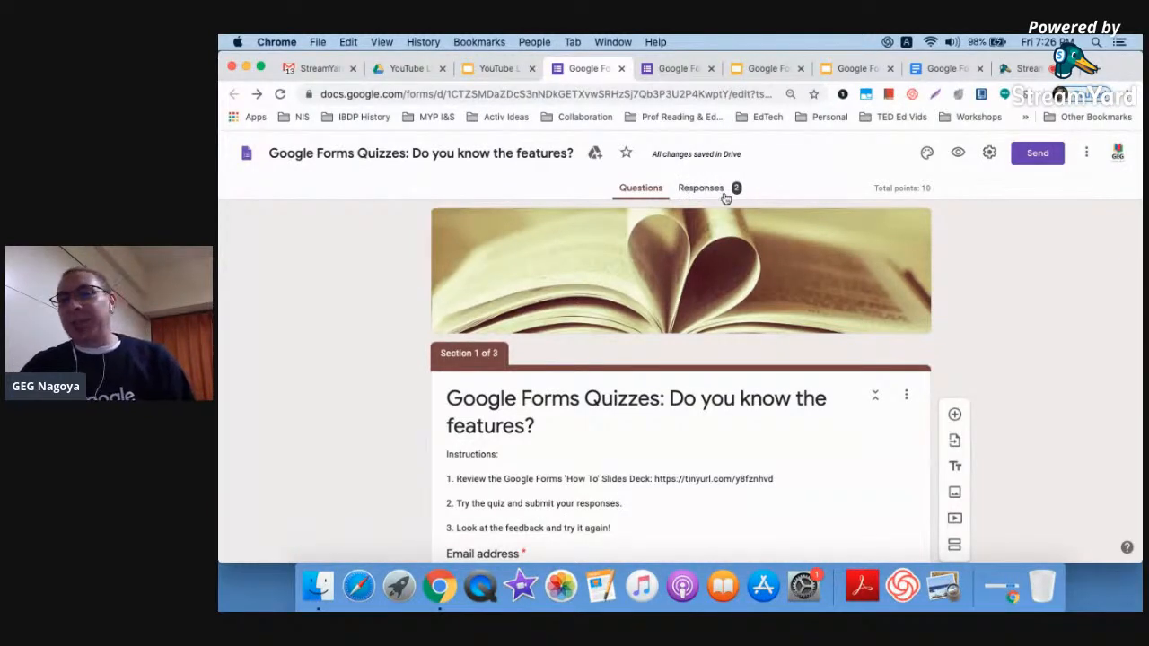
{"action": "scroll", "coordinate": [726, 197], "scroll_direction": "up", "scroll_amount": 5}
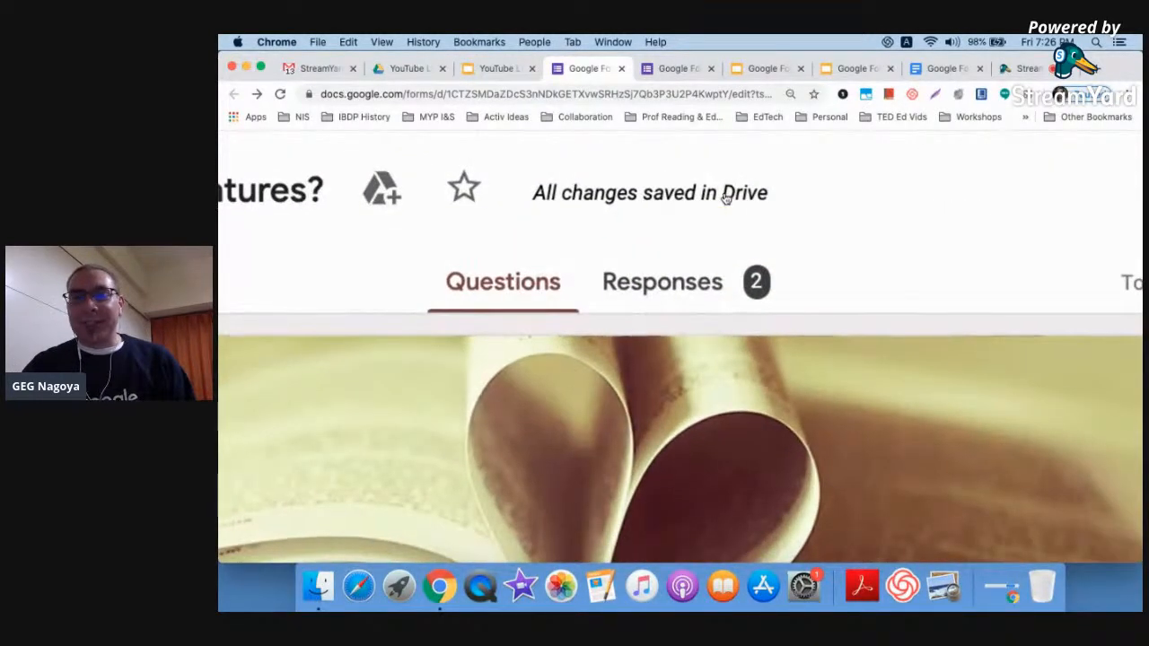
{"action": "scroll", "coordinate": [726, 197], "scroll_direction": "down", "scroll_amount": 5}
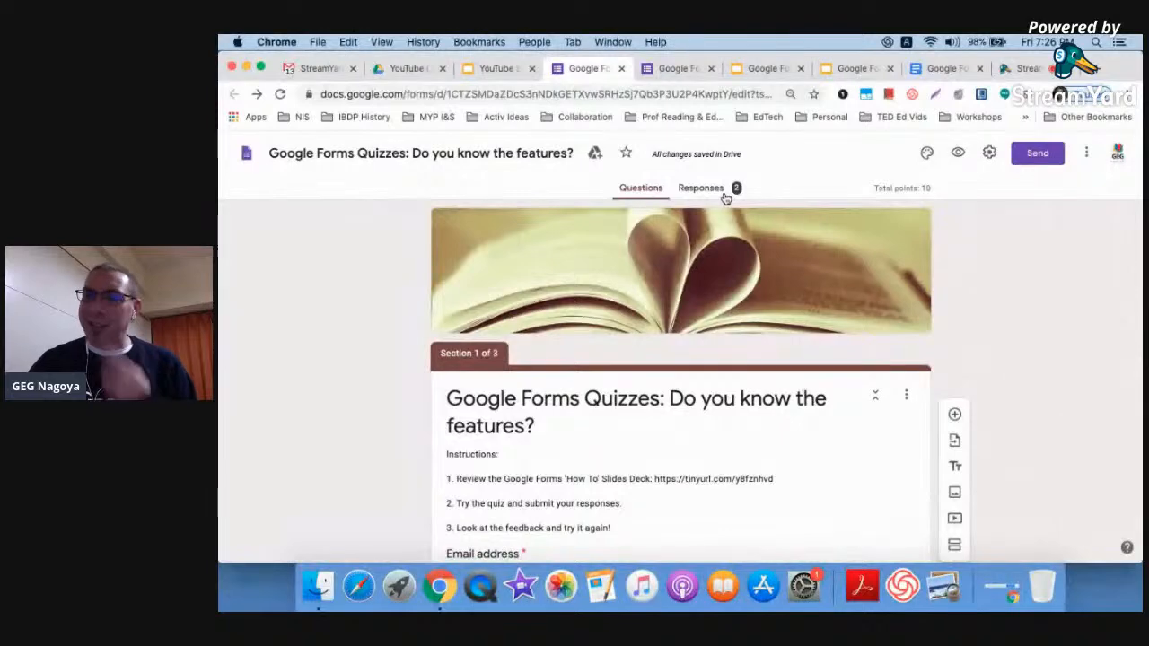
{"action": "left_click", "coordinate": [693, 190]}
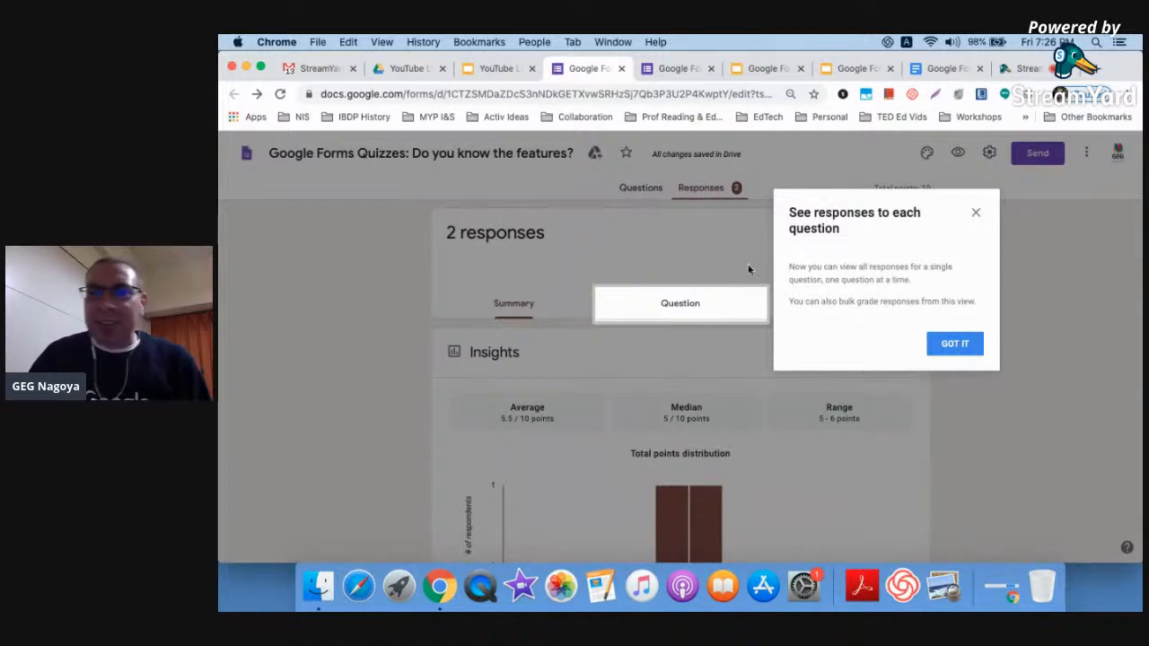
Dismiss the per-question responses tip and stop the form accepting responses
{"action": "left_click", "coordinate": [954, 346]}
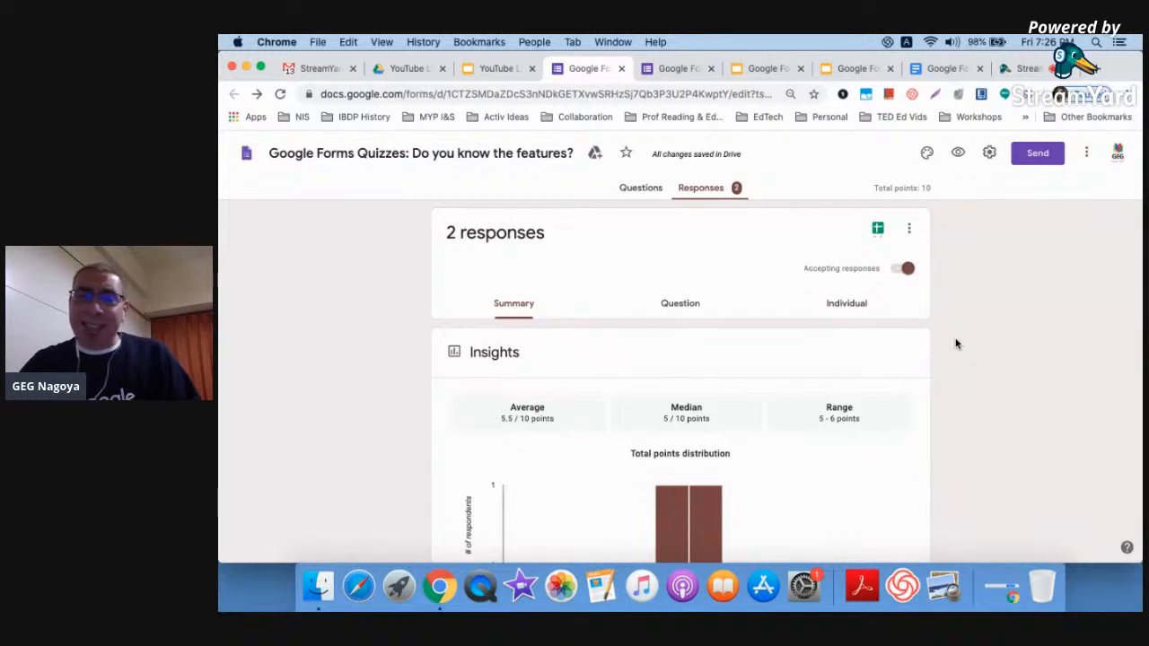
{"action": "left_click", "coordinate": [903, 272]}
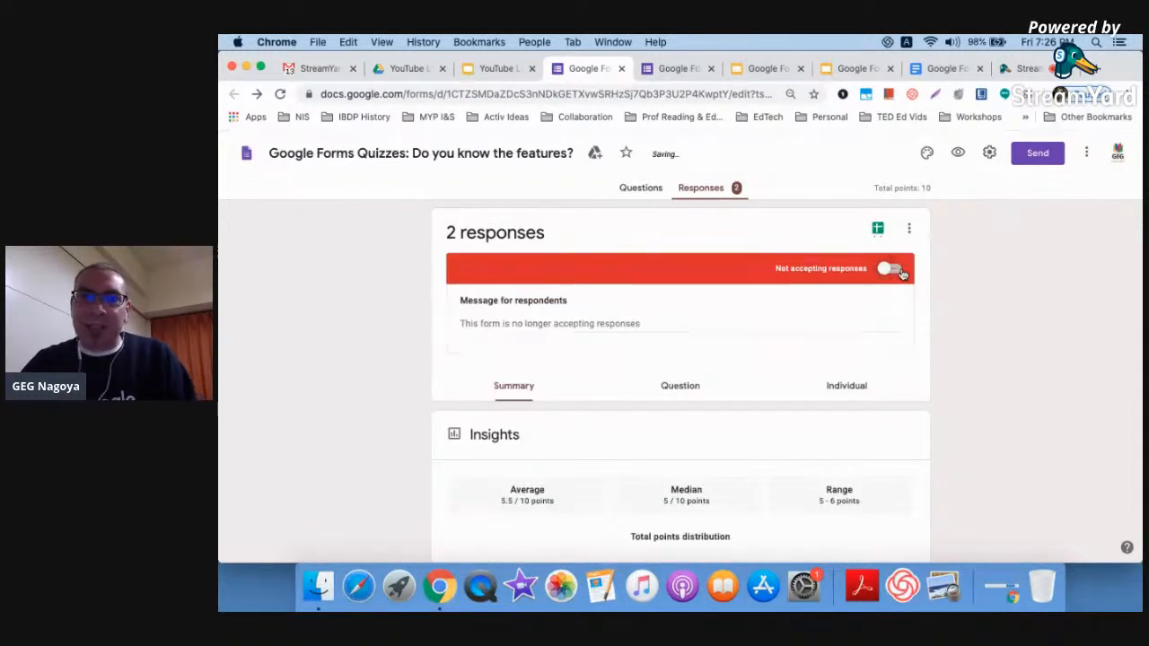
{"action": "left_click", "coordinate": [902, 272]}
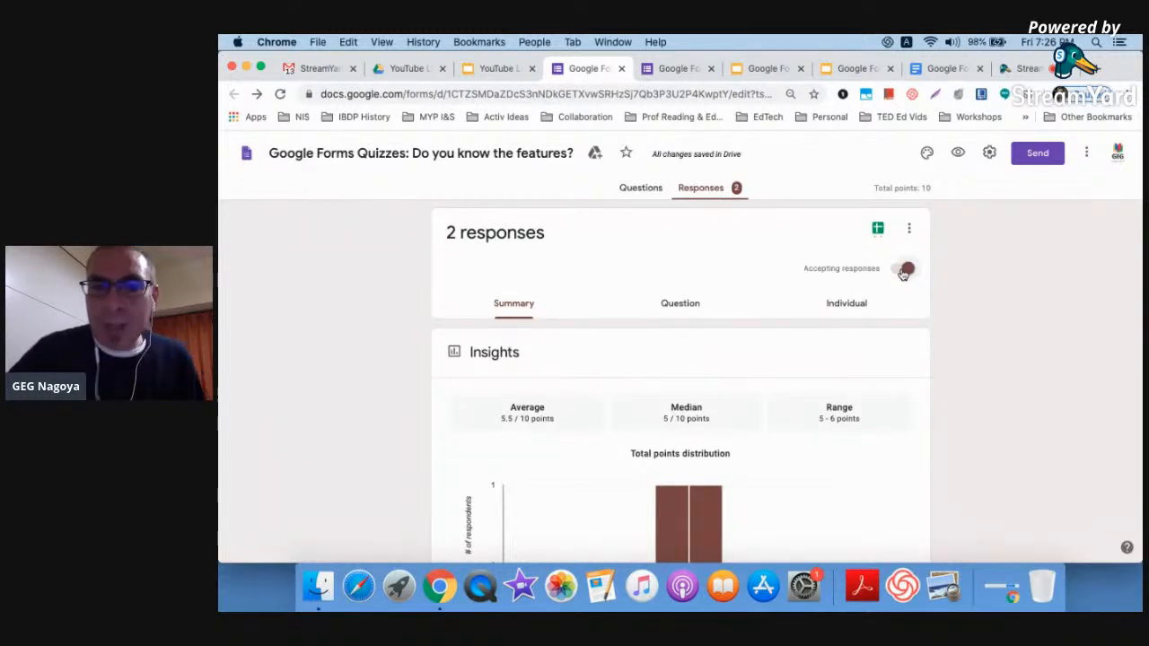
{"action": "scroll", "coordinate": [929, 383], "scroll_direction": "down", "scroll_amount": 2}
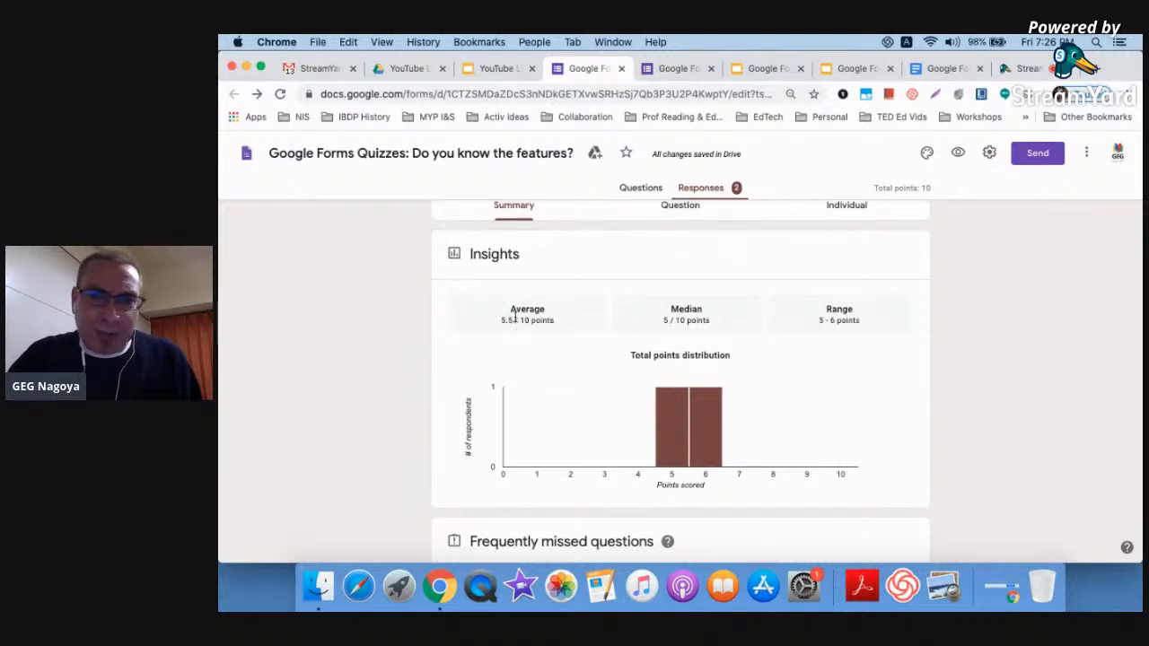
{"action": "mouse_move", "coordinate": [697, 435]}
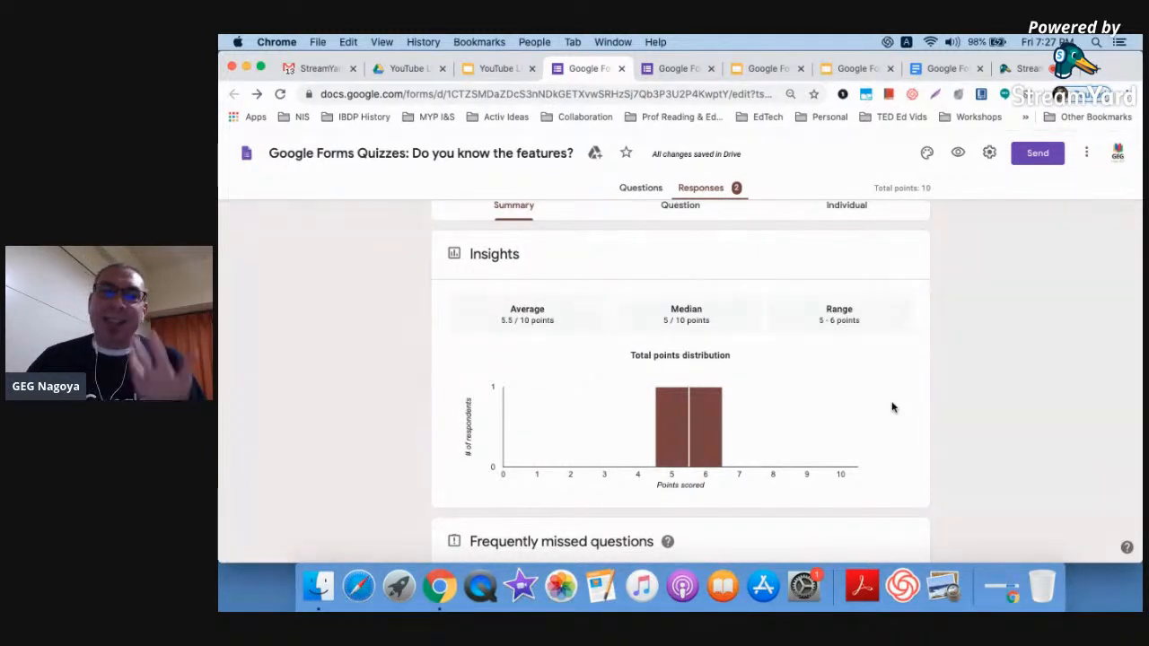
{"action": "scroll", "coordinate": [891, 406], "scroll_direction": "down", "scroll_amount": 2}
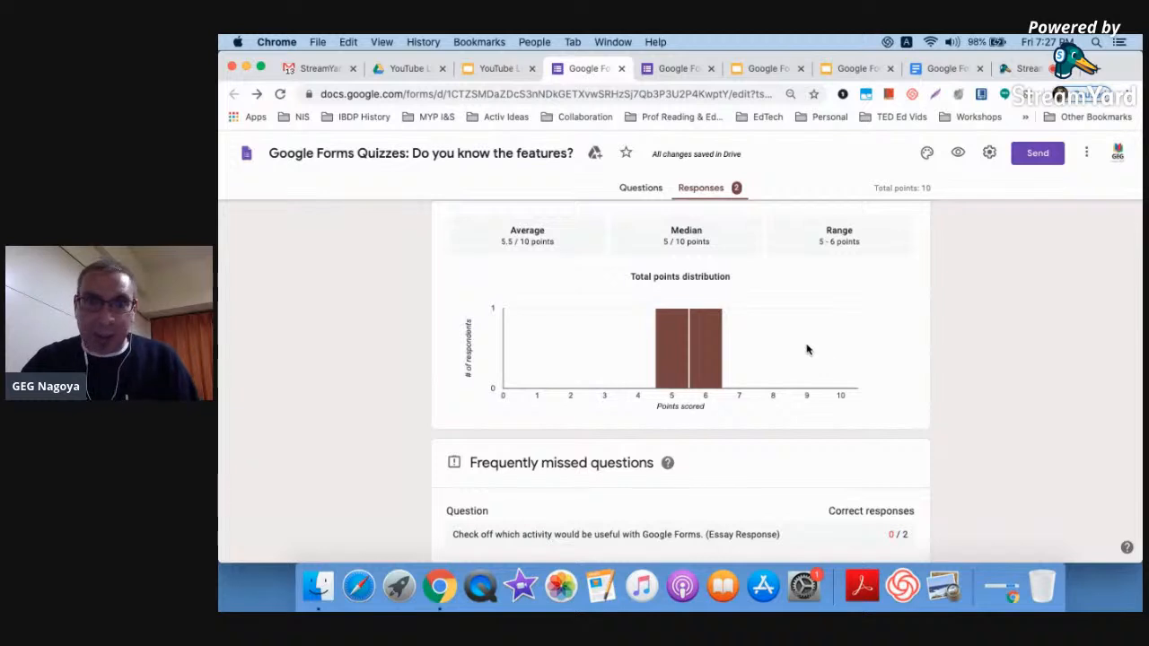
{"action": "scroll", "coordinate": [806, 350], "scroll_direction": "down", "scroll_amount": 5}
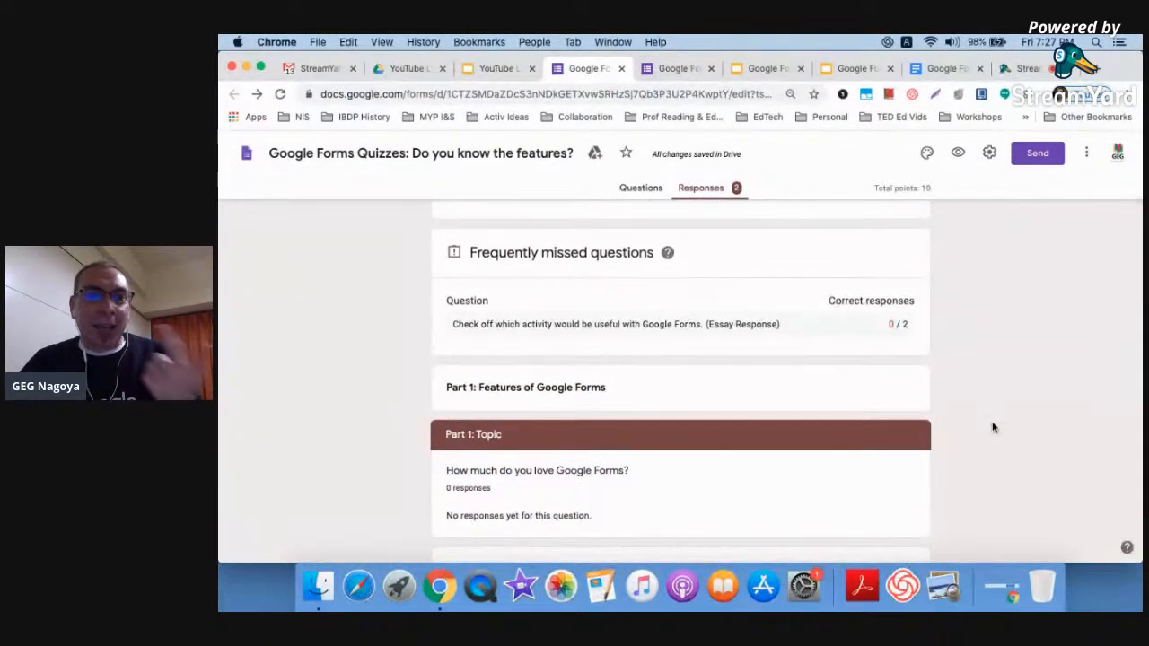
{"action": "scroll", "coordinate": [993, 427], "scroll_direction": "down", "scroll_amount": 1}
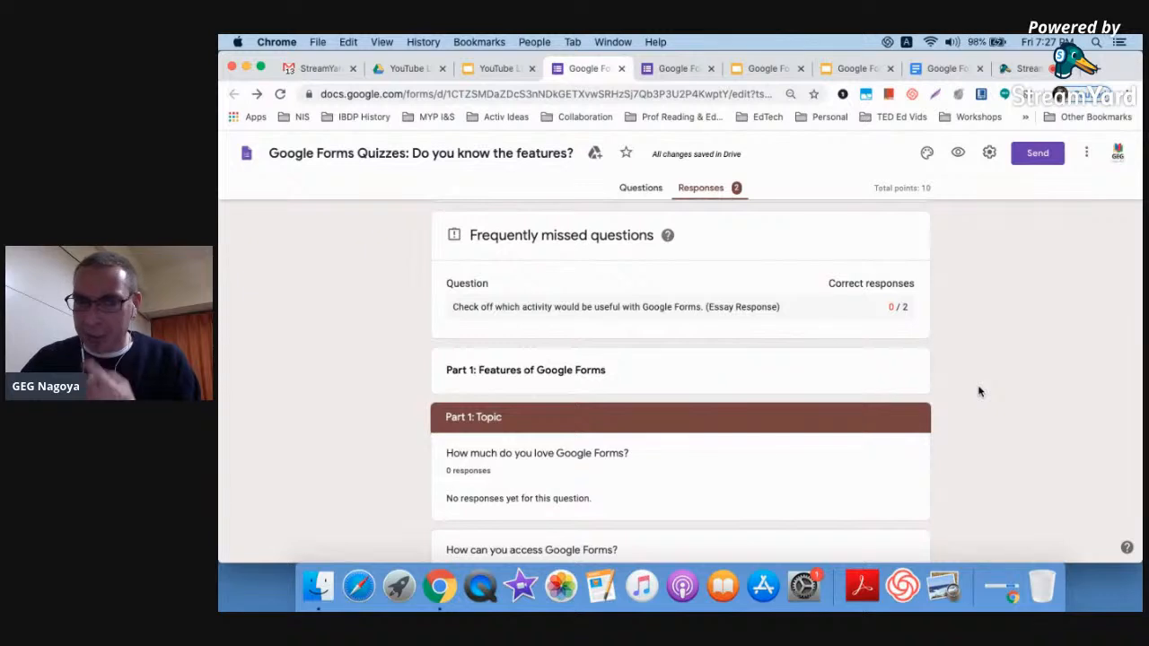
{"action": "scroll", "coordinate": [979, 391], "scroll_direction": "down", "scroll_amount": 5}
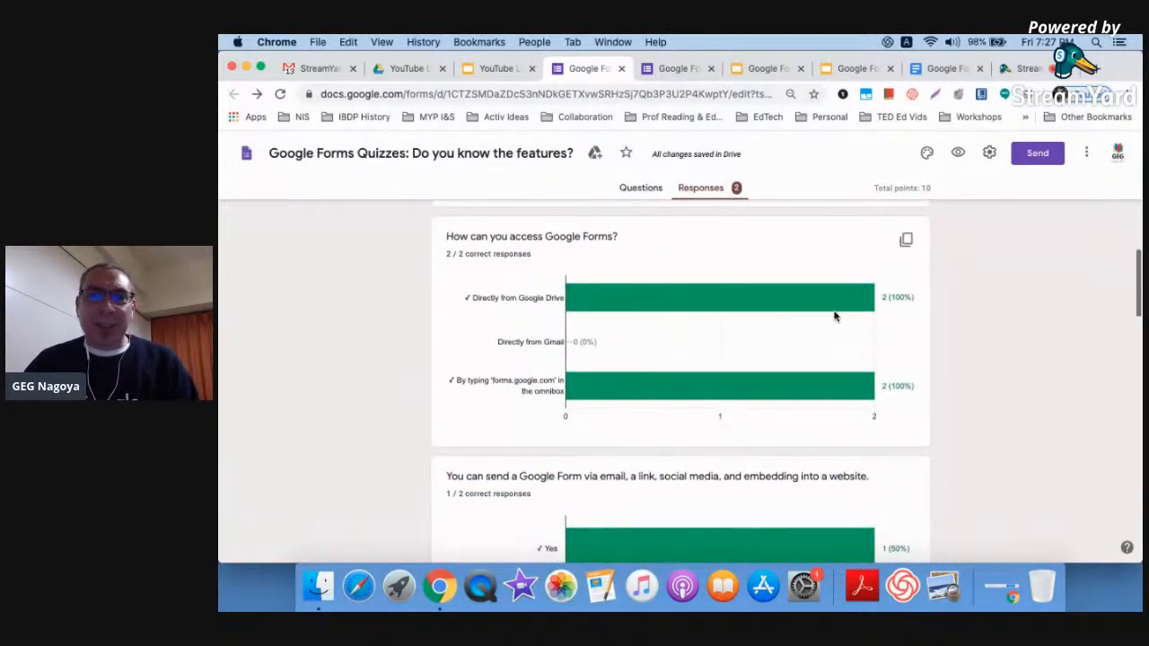
{"action": "mouse_move", "coordinate": [842, 405]}
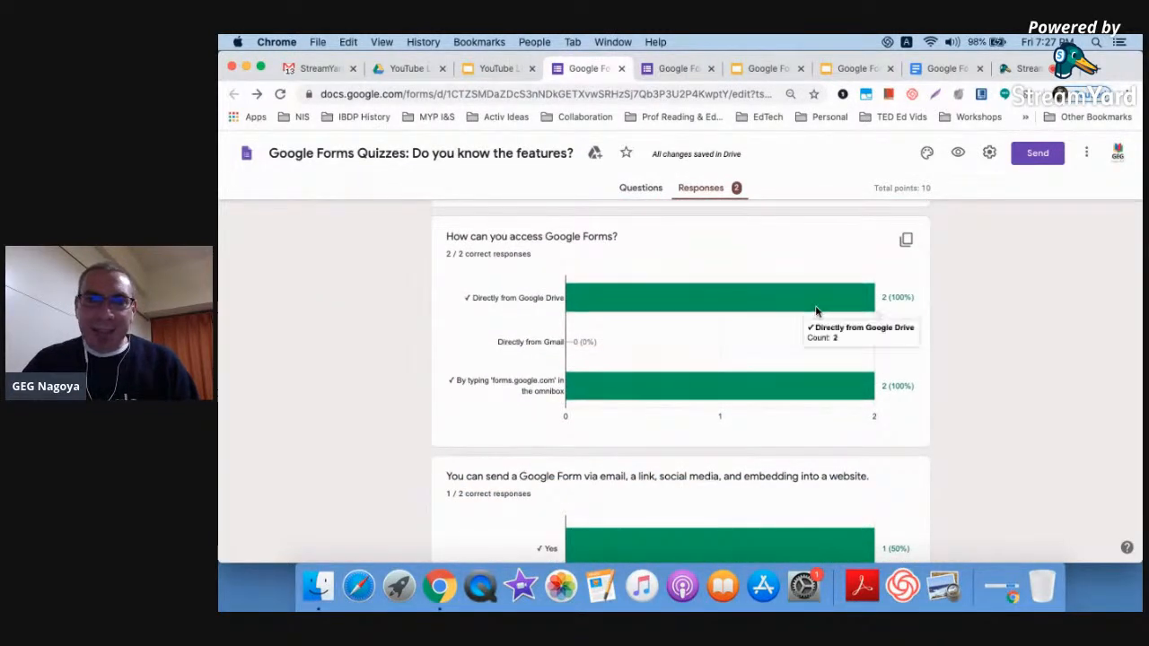
{"action": "scroll", "coordinate": [978, 377], "scroll_direction": "down", "scroll_amount": 2}
{"action": "scroll", "coordinate": [978, 376], "scroll_direction": "down", "scroll_amount": 5}
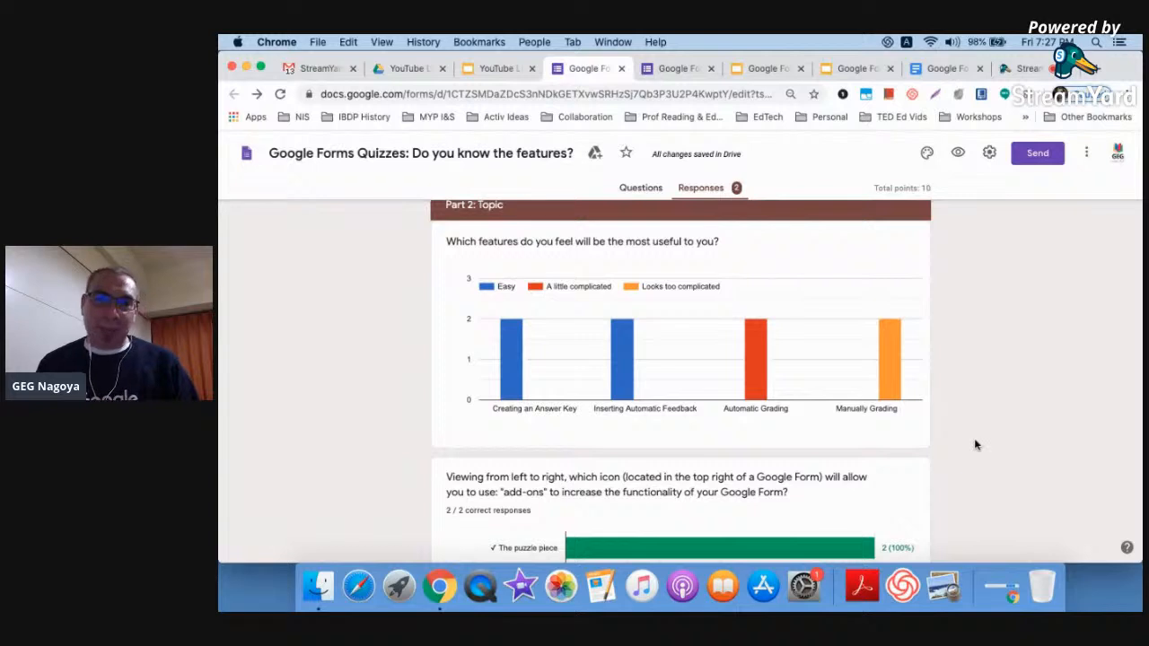
{"action": "scroll", "coordinate": [974, 444], "scroll_direction": "up", "scroll_amount": 15}
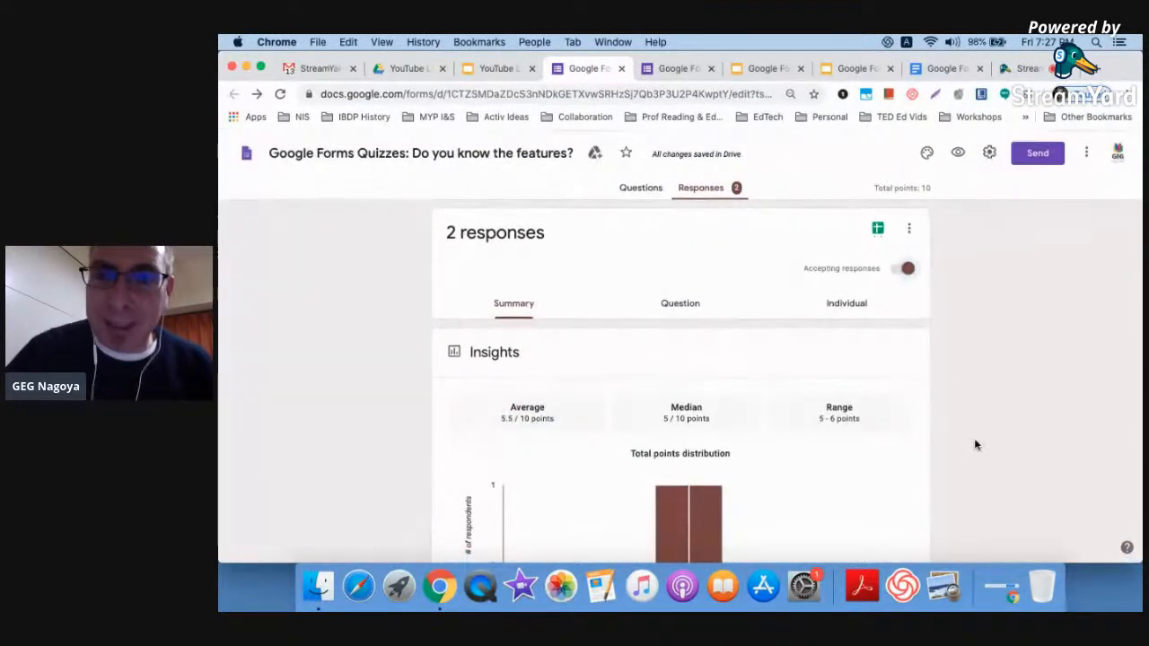
Switch responses to the Question view and review the first questions' answers
{"action": "left_click", "coordinate": [701, 310]}
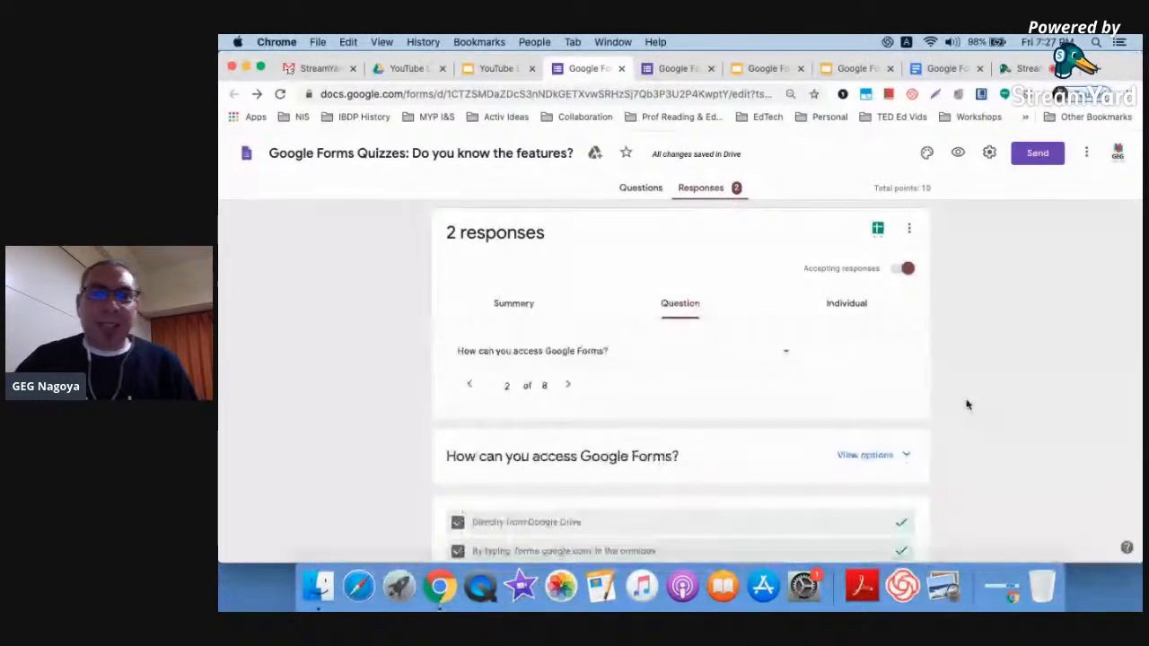
{"action": "scroll", "coordinate": [966, 404], "scroll_direction": "down", "scroll_amount": 2}
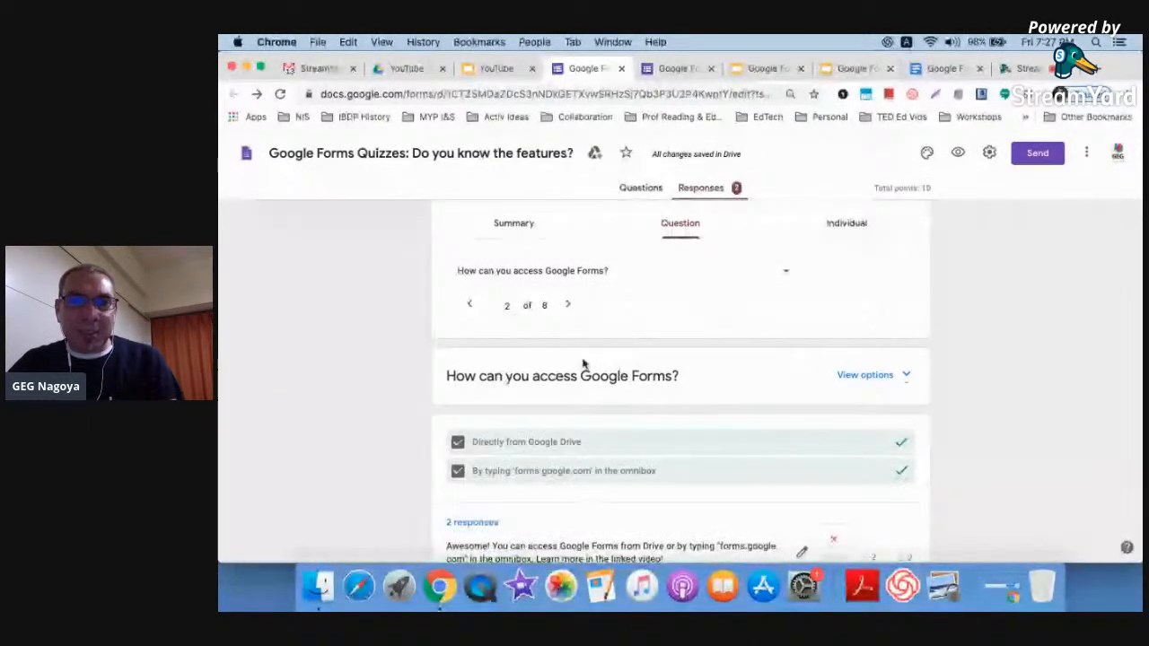
{"action": "left_click", "coordinate": [569, 305]}
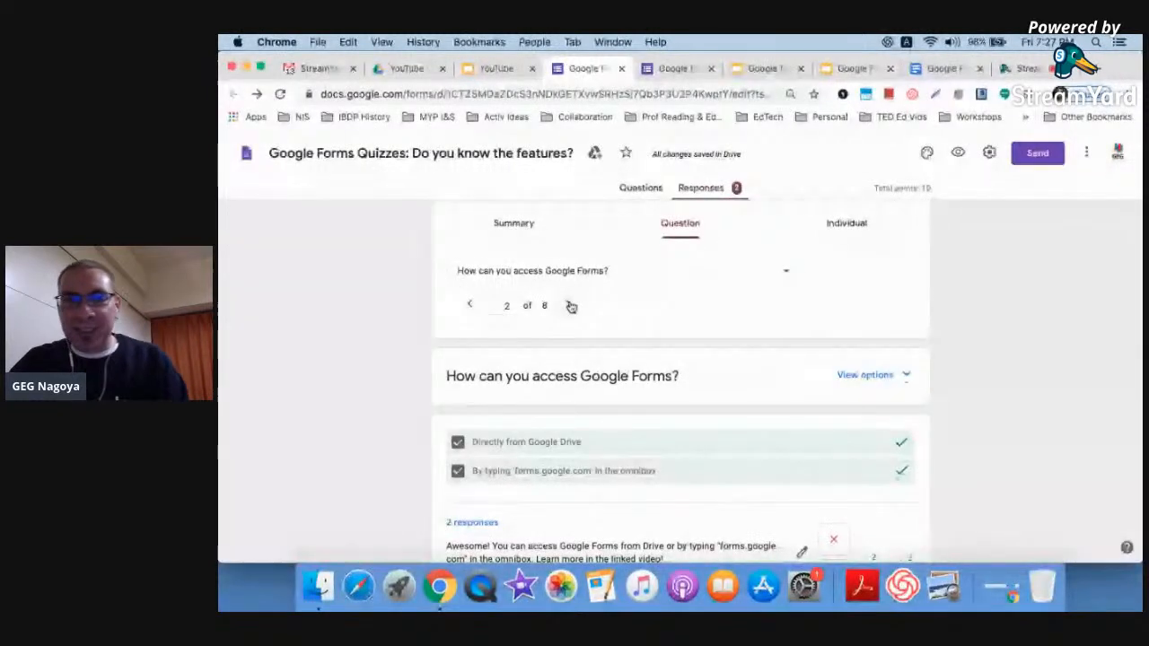
{"action": "scroll", "coordinate": [570, 306], "scroll_direction": "down", "scroll_amount": 5}
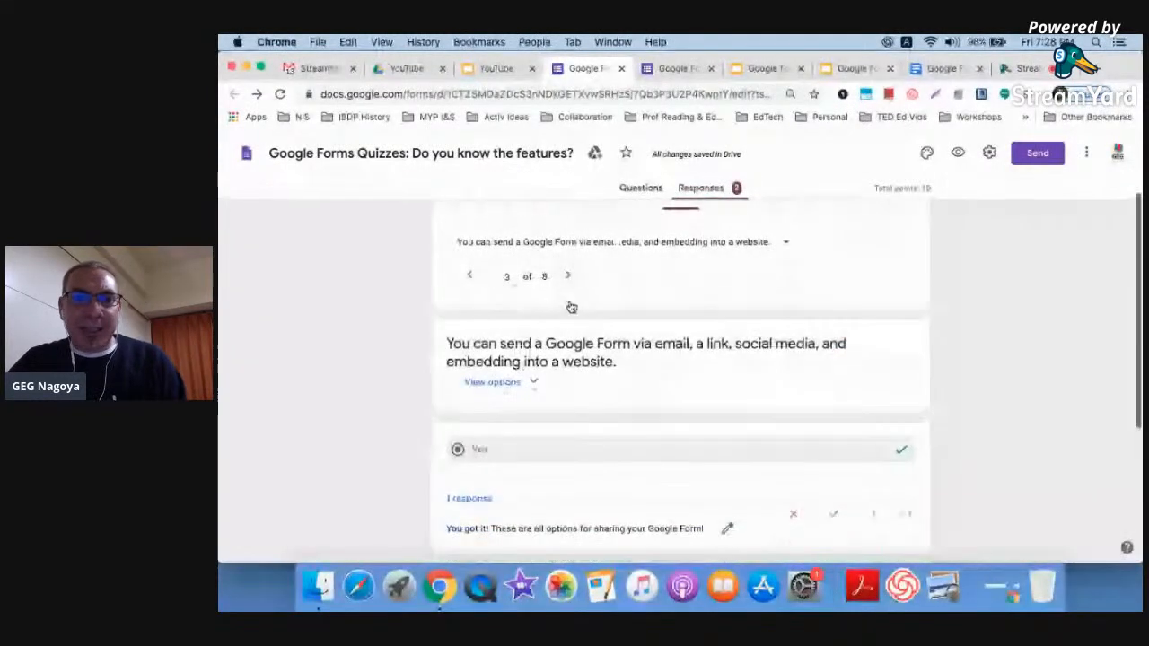
{"action": "scroll", "coordinate": [570, 306], "scroll_direction": "up", "scroll_amount": 6}
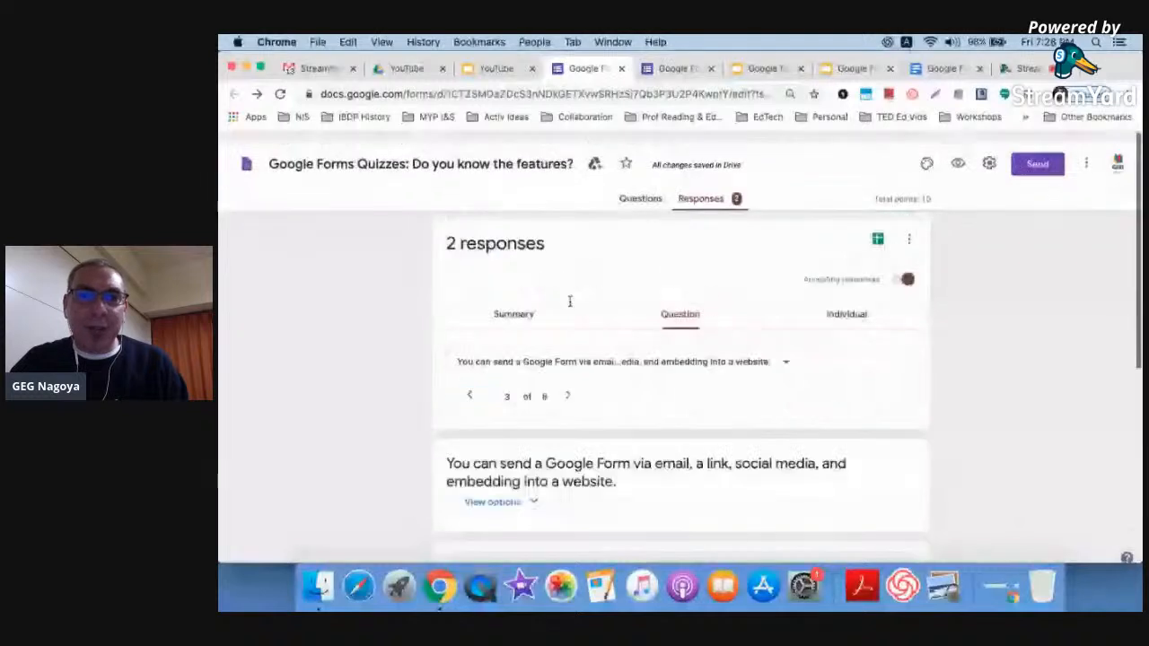
{"action": "scroll", "coordinate": [570, 306], "scroll_direction": "down", "scroll_amount": 3}
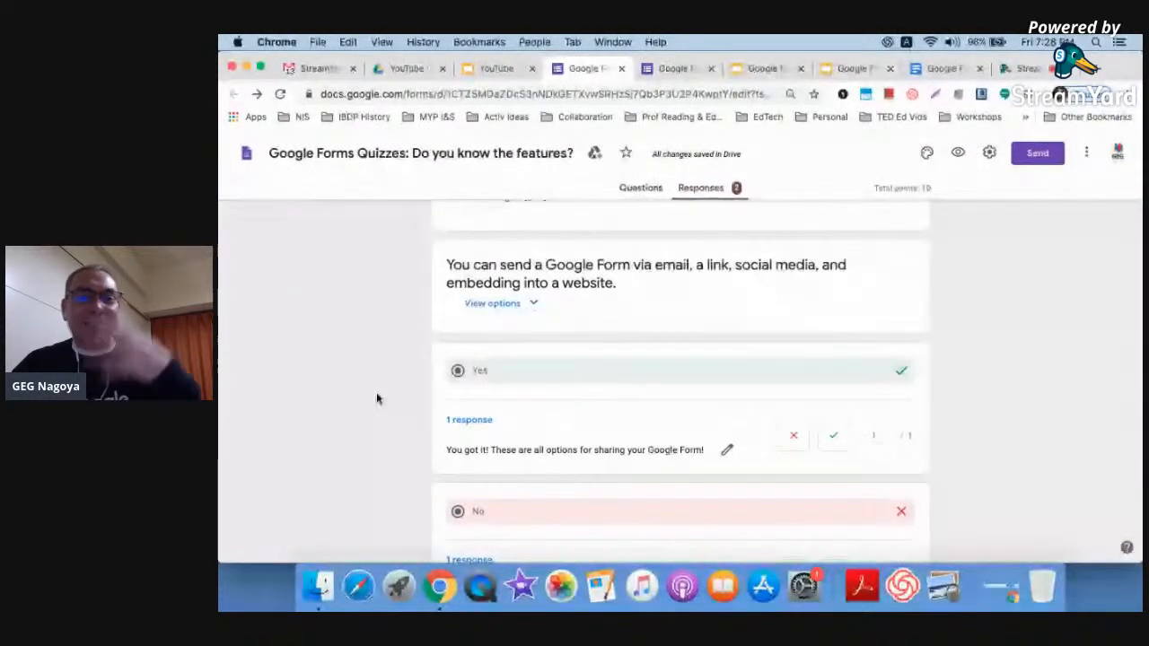
{"action": "scroll", "coordinate": [376, 393], "scroll_direction": "down", "scroll_amount": 2}
{"action": "scroll", "coordinate": [386, 386], "scroll_direction": "down", "scroll_amount": 2}
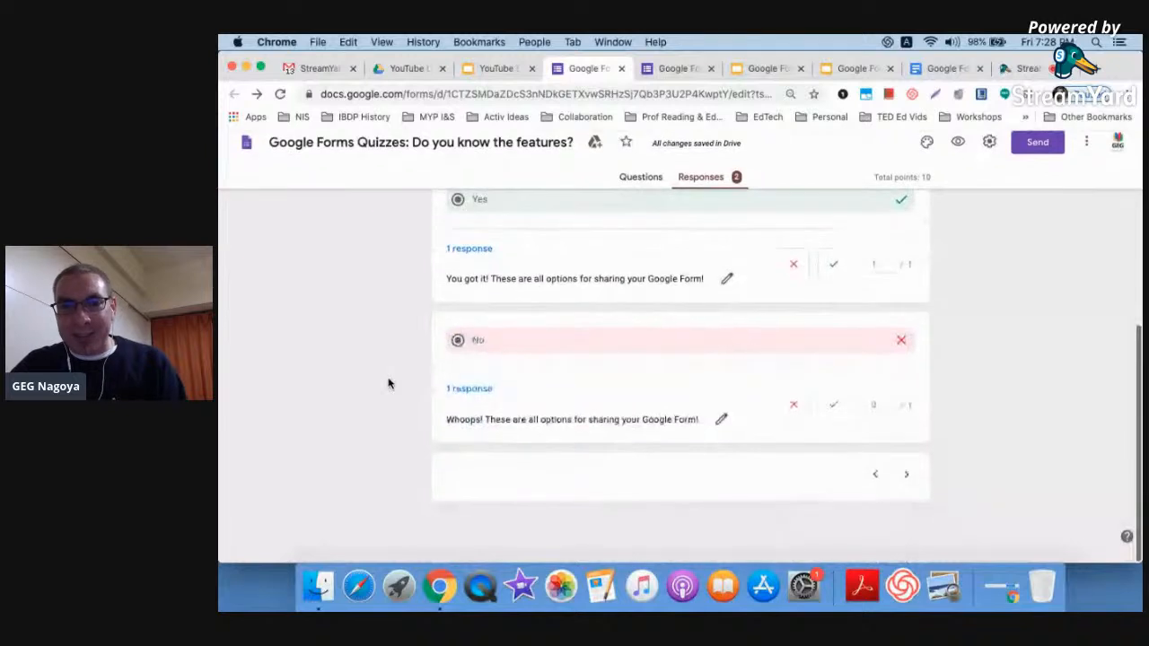
{"action": "scroll", "coordinate": [388, 384], "scroll_direction": "up", "scroll_amount": 6}
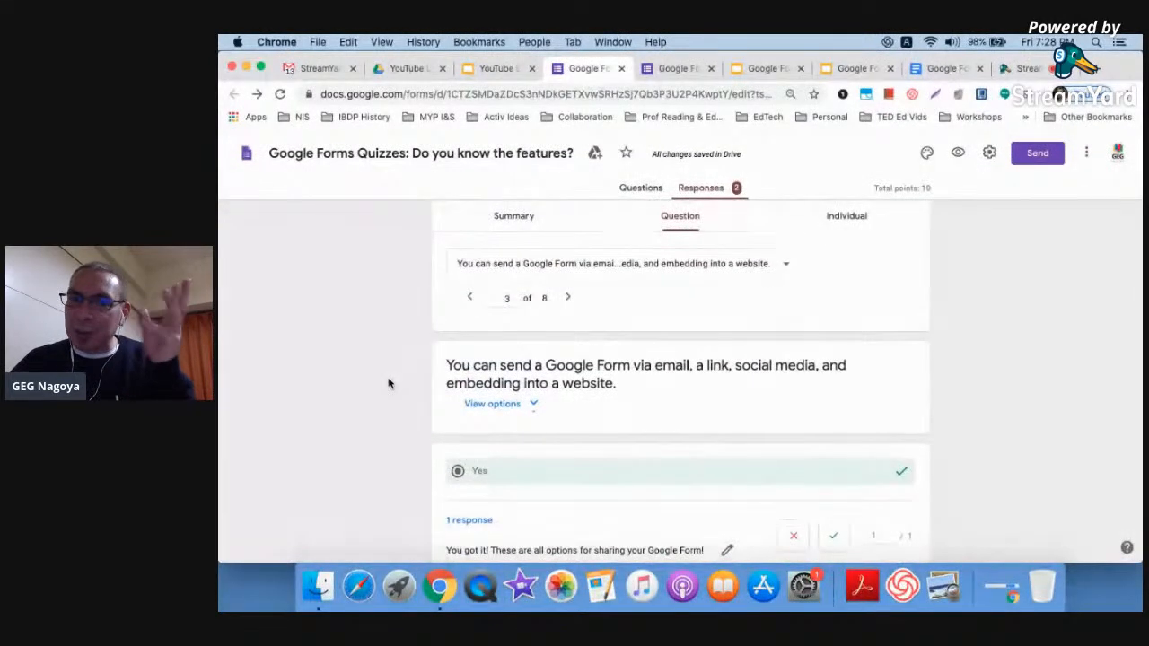
{"action": "scroll", "coordinate": [388, 383], "scroll_direction": "up", "scroll_amount": 1}
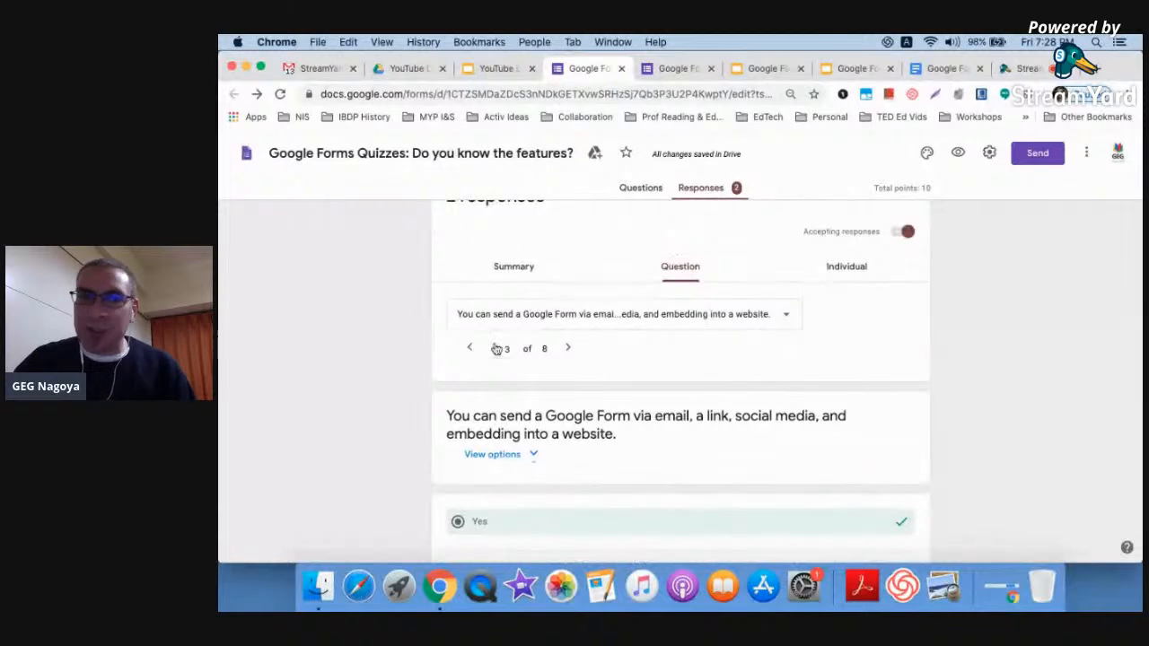
Advance to question 7 of 8 on quiz planning order, then switch to Individual responses
{"action": "left_click", "coordinate": [571, 351]}
{"action": "left_click", "coordinate": [570, 351]}
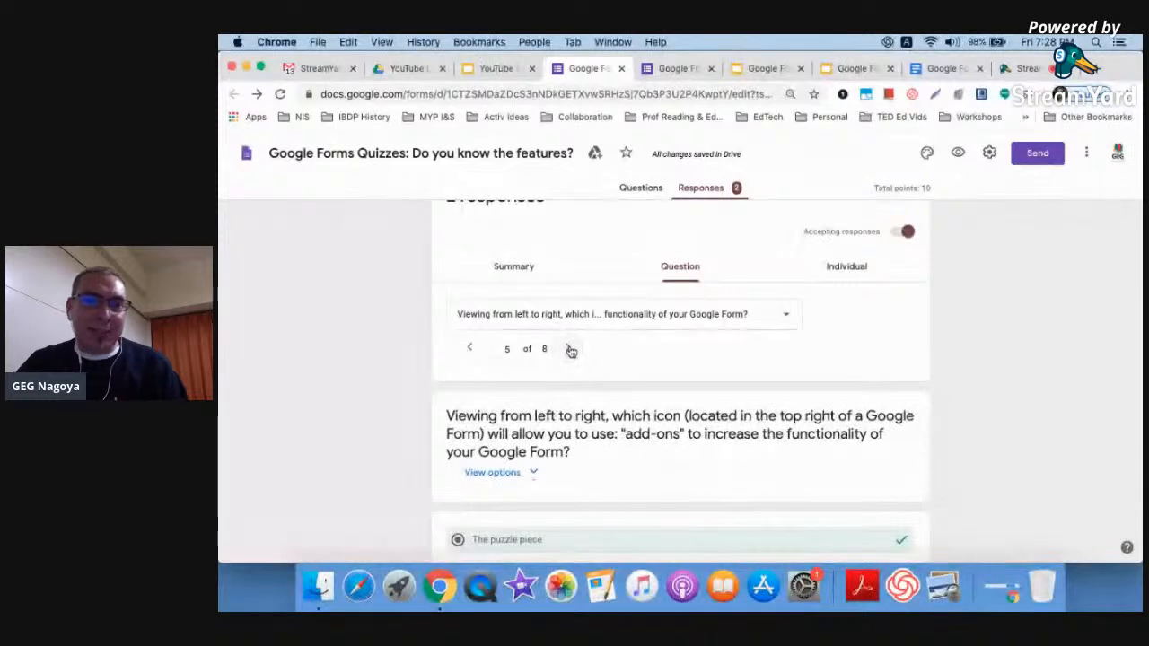
{"action": "left_click", "coordinate": [571, 351]}
{"action": "left_click", "coordinate": [571, 350]}
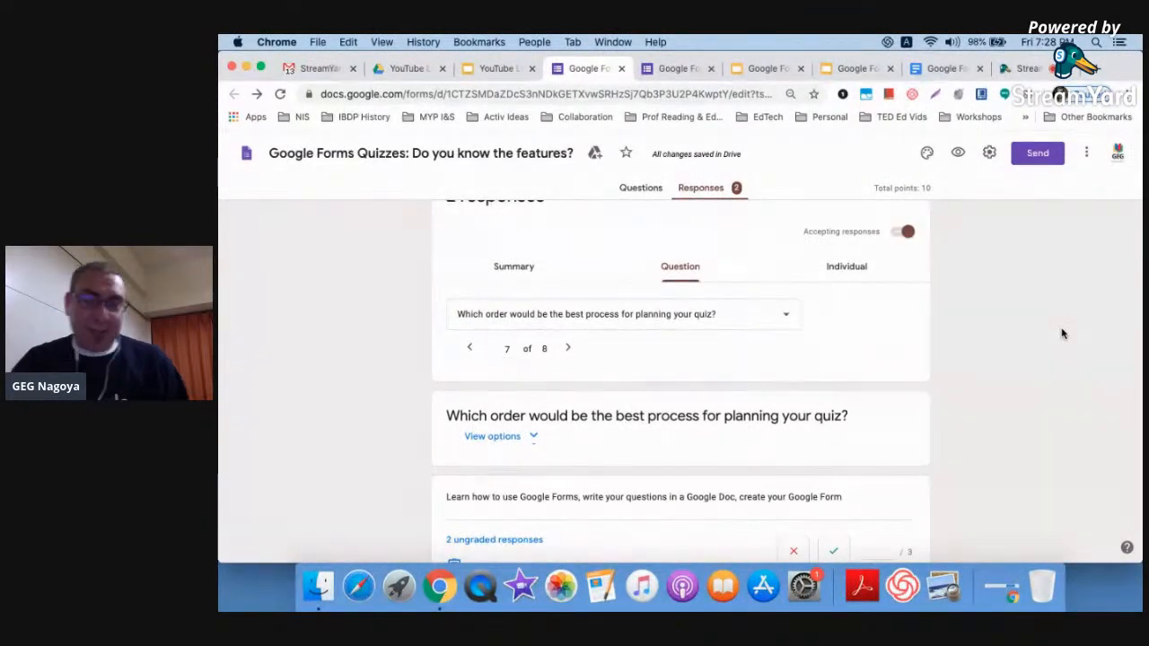
{"action": "left_click", "coordinate": [847, 266]}
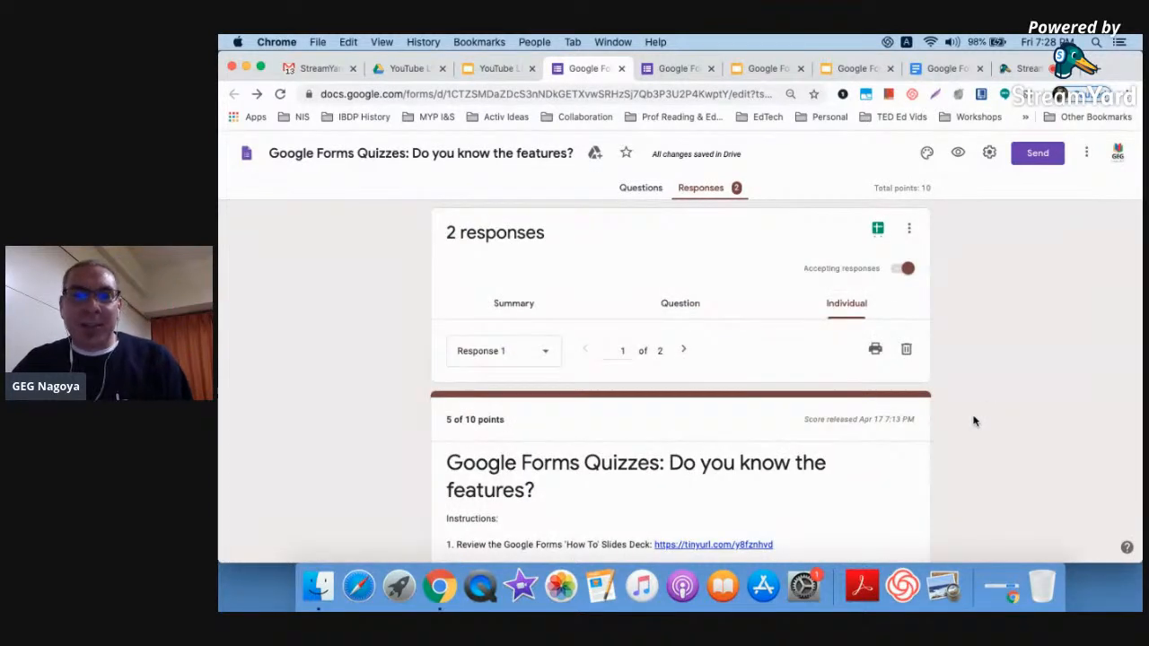
{"action": "scroll", "coordinate": [987, 415], "scroll_direction": "down", "scroll_amount": 3}
{"action": "scroll", "coordinate": [974, 421], "scroll_direction": "down", "scroll_amount": 3}
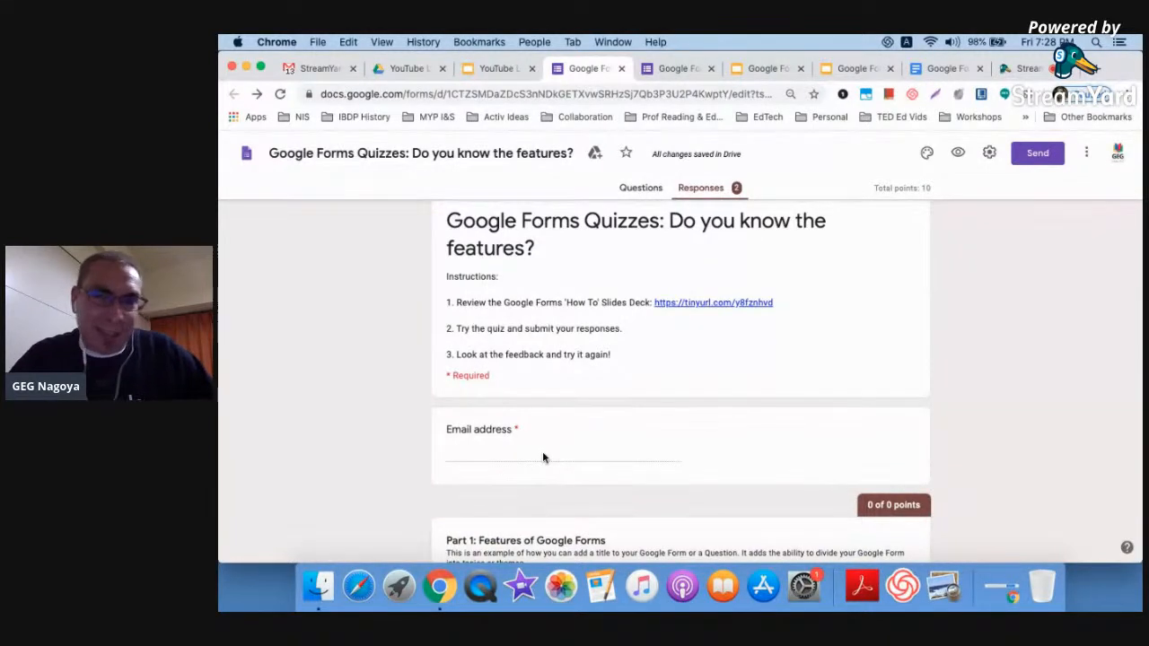
{"action": "scroll", "coordinate": [673, 390], "scroll_direction": "down", "scroll_amount": 2}
{"action": "scroll", "coordinate": [673, 391], "scroll_direction": "down", "scroll_amount": 10}
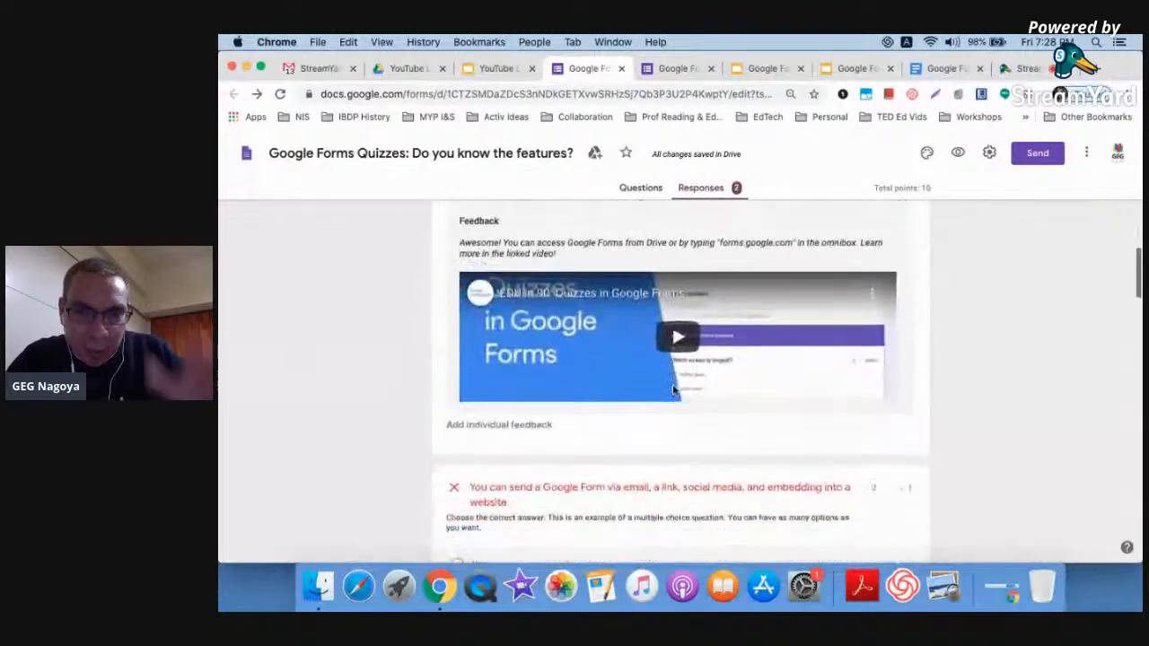
{"action": "scroll", "coordinate": [674, 390], "scroll_direction": "down", "scroll_amount": 12}
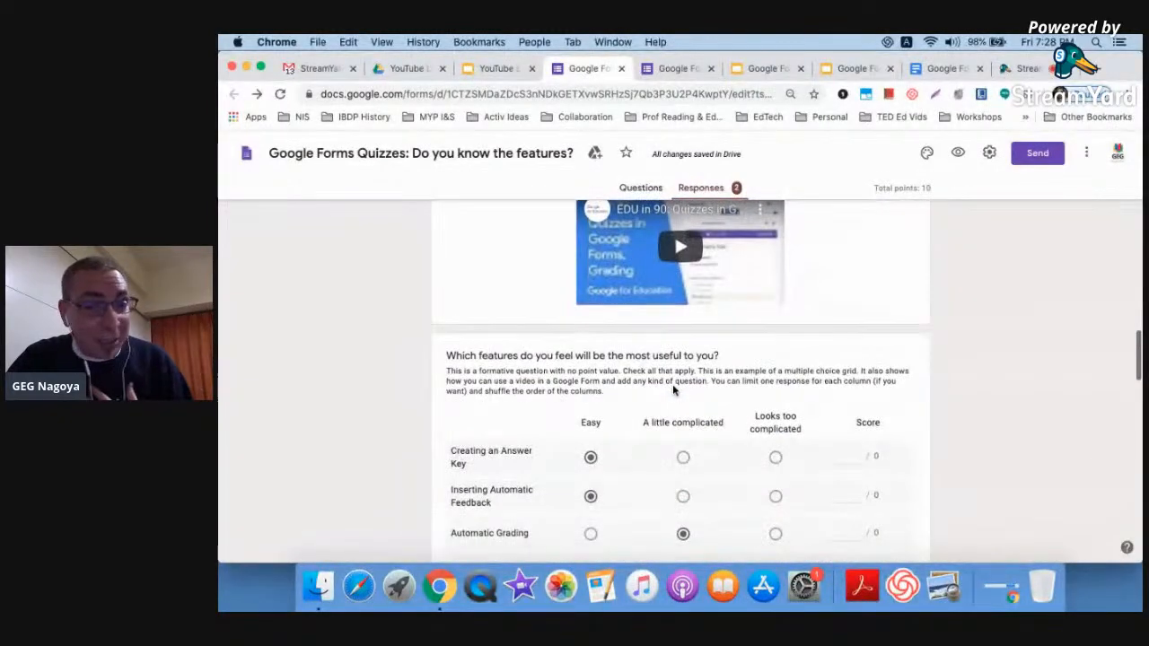
{"action": "scroll", "coordinate": [673, 388], "scroll_direction": "up", "scroll_amount": 20}
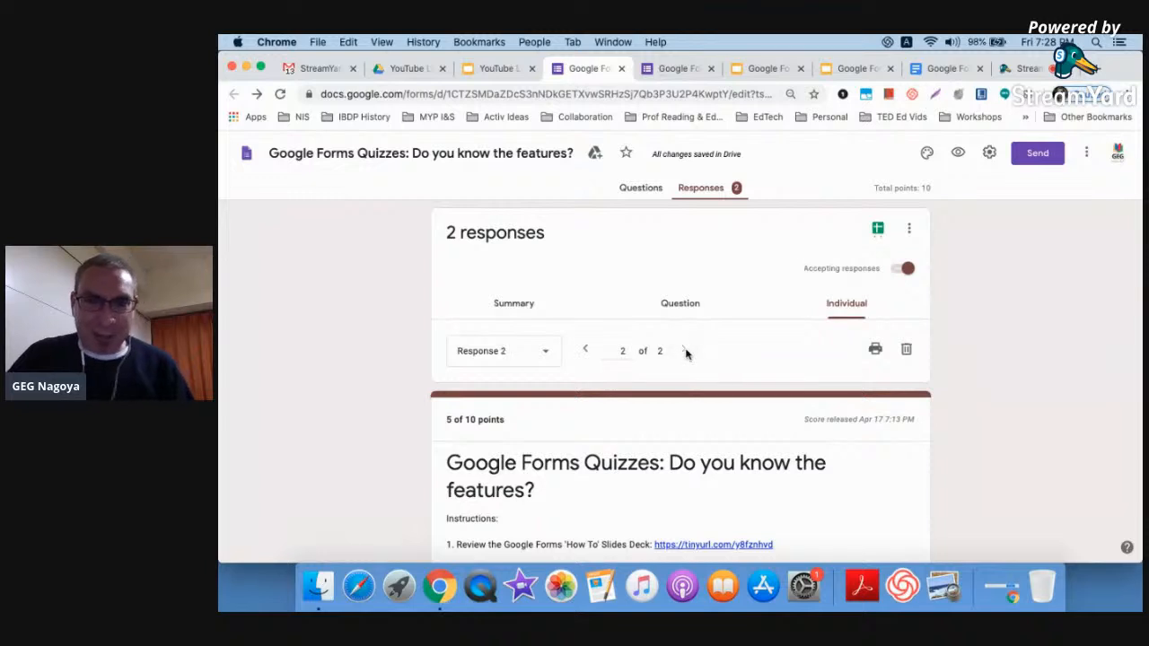
{"action": "scroll", "coordinate": [897, 495], "scroll_direction": "down", "scroll_amount": 5}
{"action": "scroll", "coordinate": [897, 495], "scroll_direction": "down", "scroll_amount": 8}
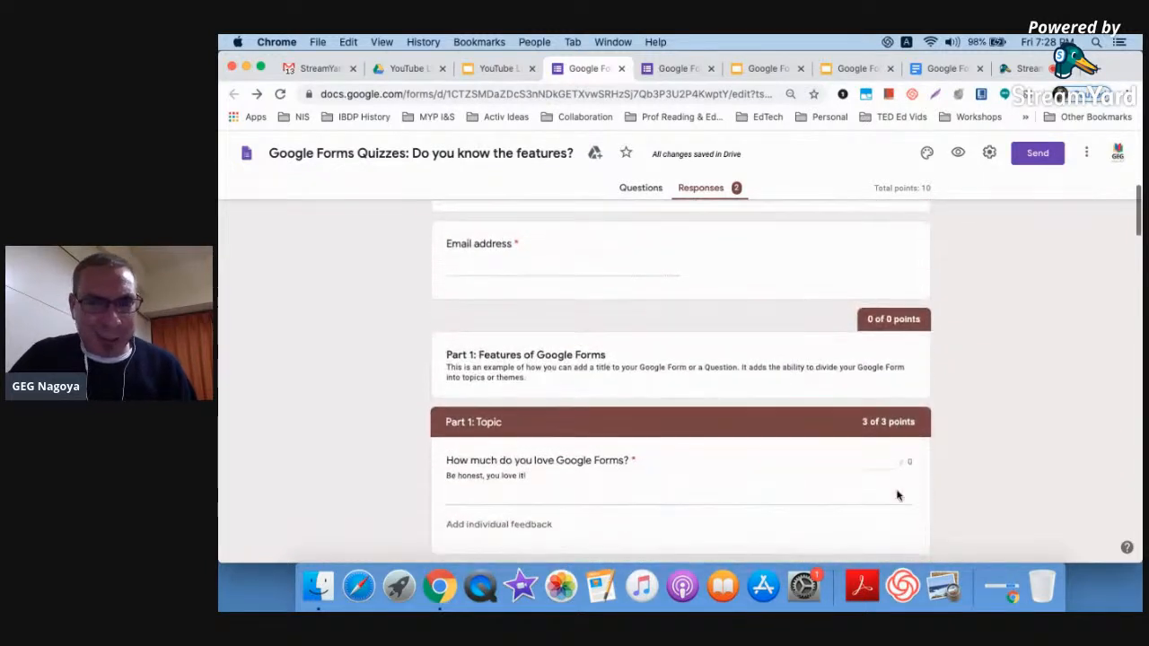
{"action": "scroll", "coordinate": [898, 495], "scroll_direction": "down", "scroll_amount": 6}
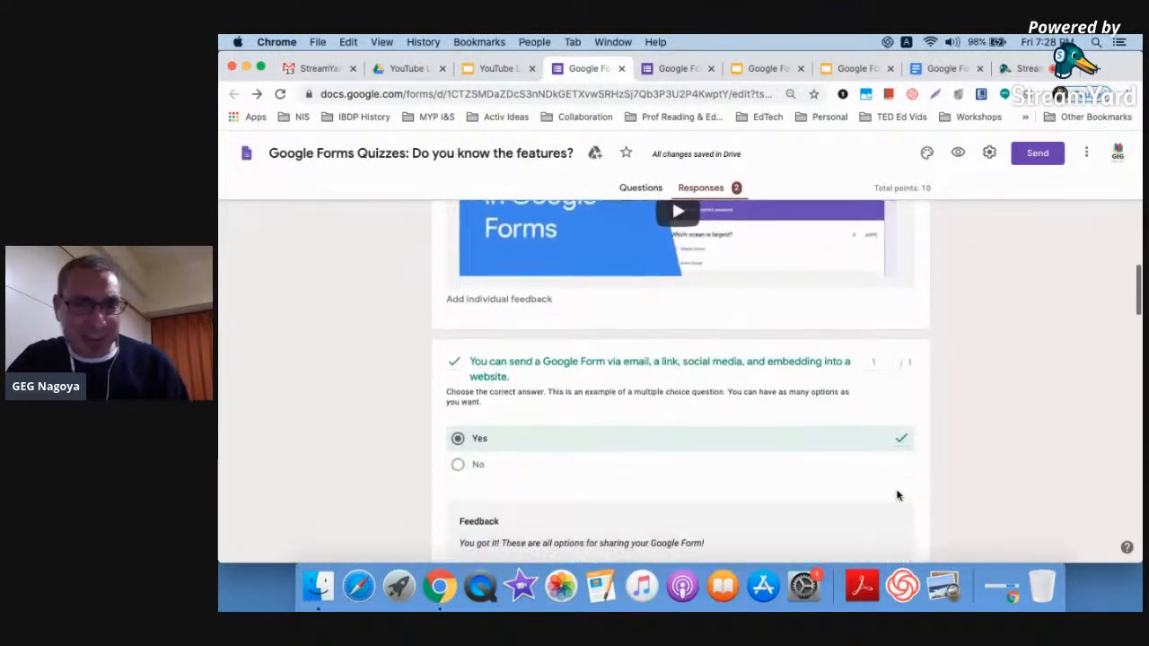
{"action": "scroll", "coordinate": [898, 495], "scroll_direction": "down", "scroll_amount": 8}
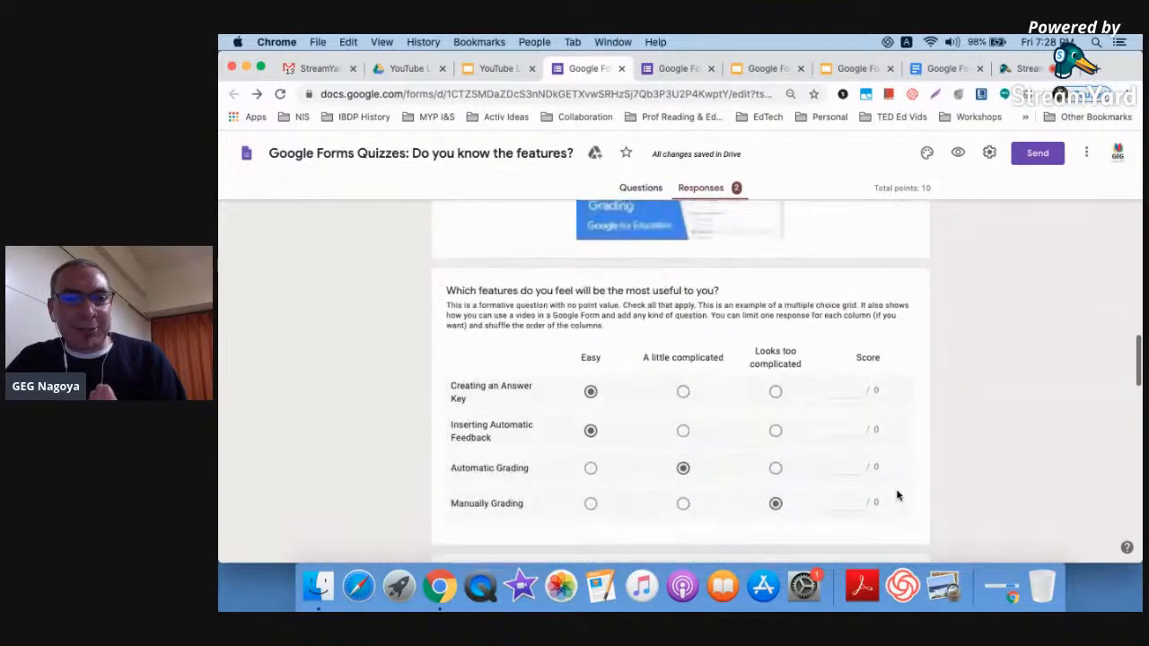
{"action": "scroll", "coordinate": [897, 495], "scroll_direction": "down", "scroll_amount": 6}
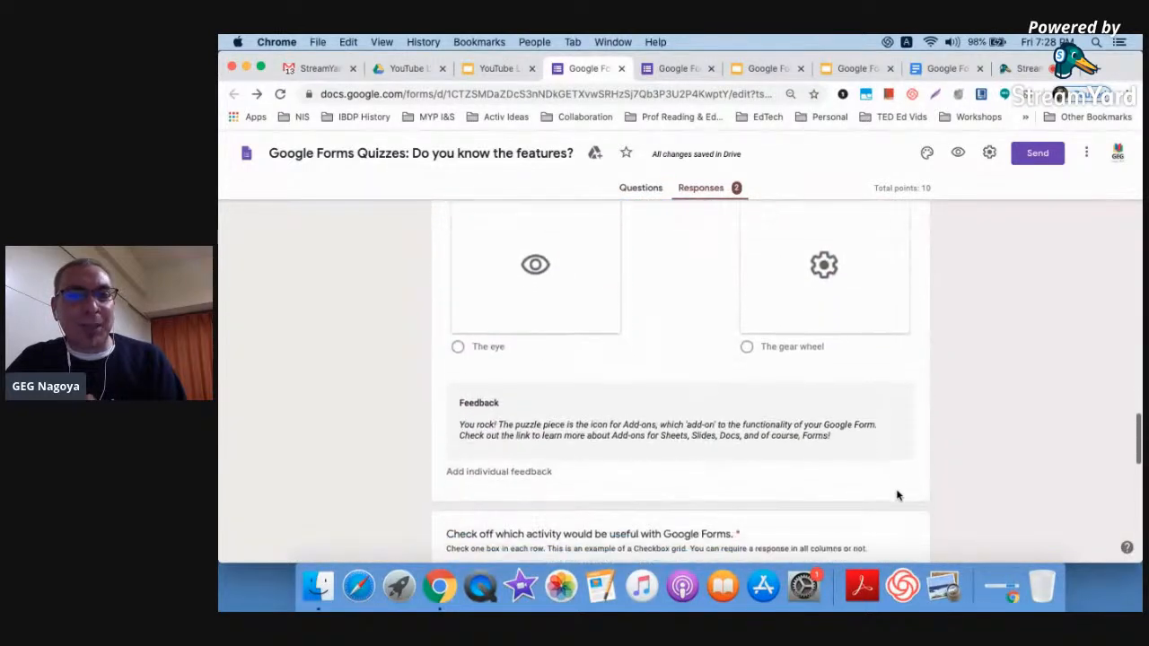
{"action": "scroll", "coordinate": [897, 494], "scroll_direction": "up", "scroll_amount": 20}
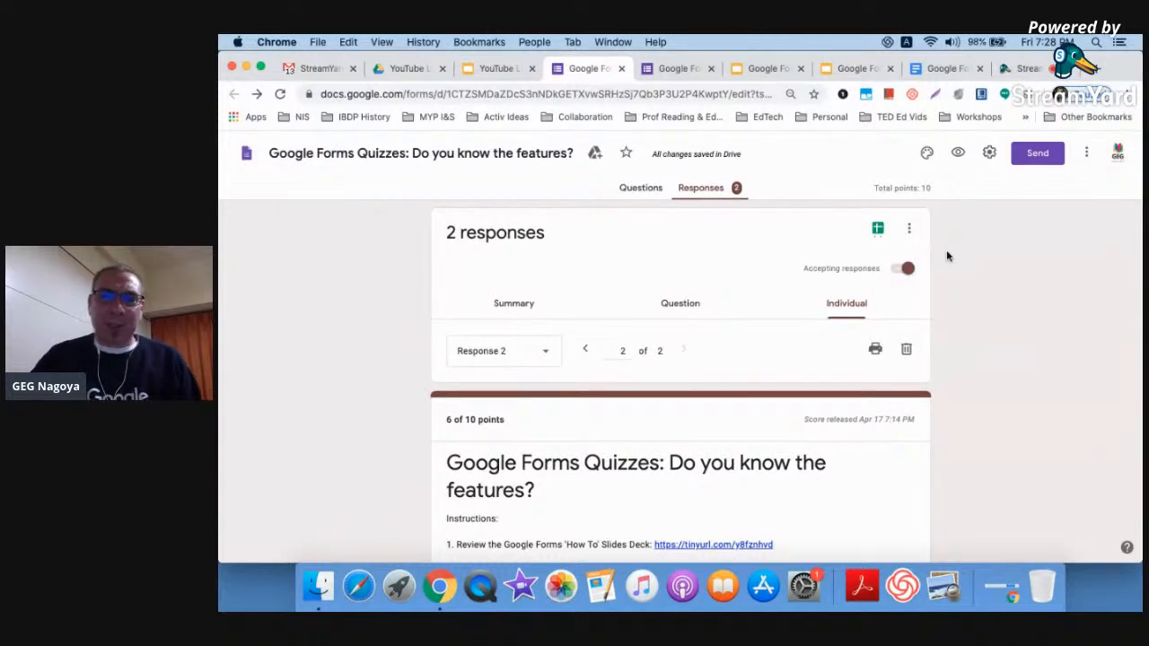
{"action": "scroll", "coordinate": [946, 256], "scroll_direction": "up", "scroll_amount": 5}
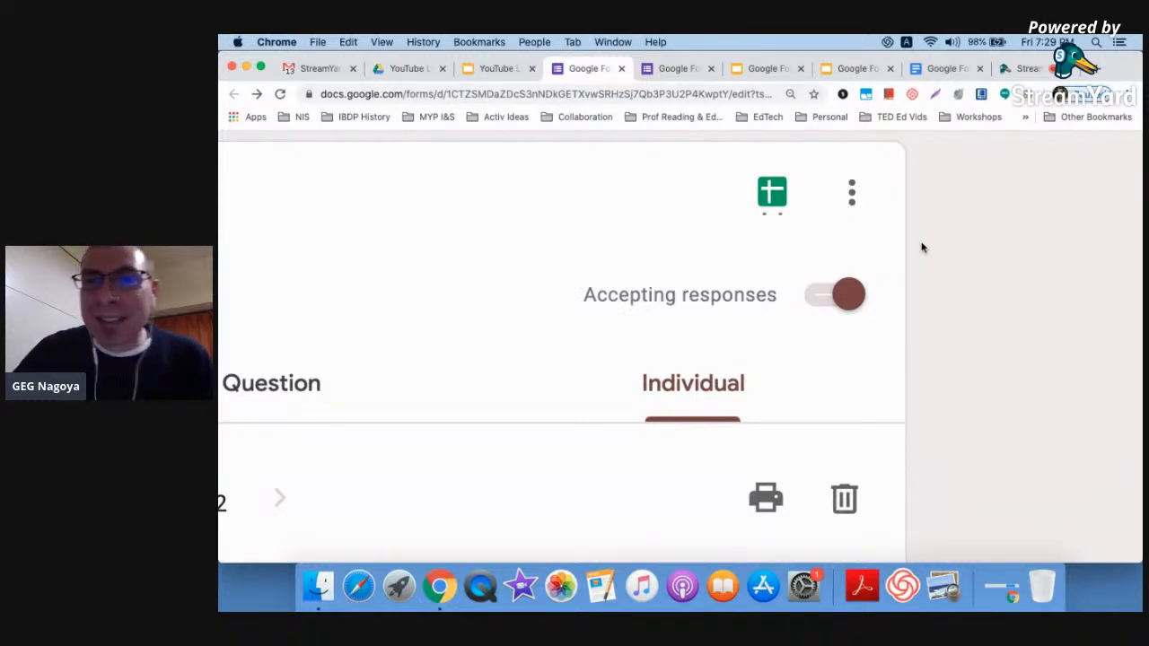
{"action": "left_click", "coordinate": [853, 192]}
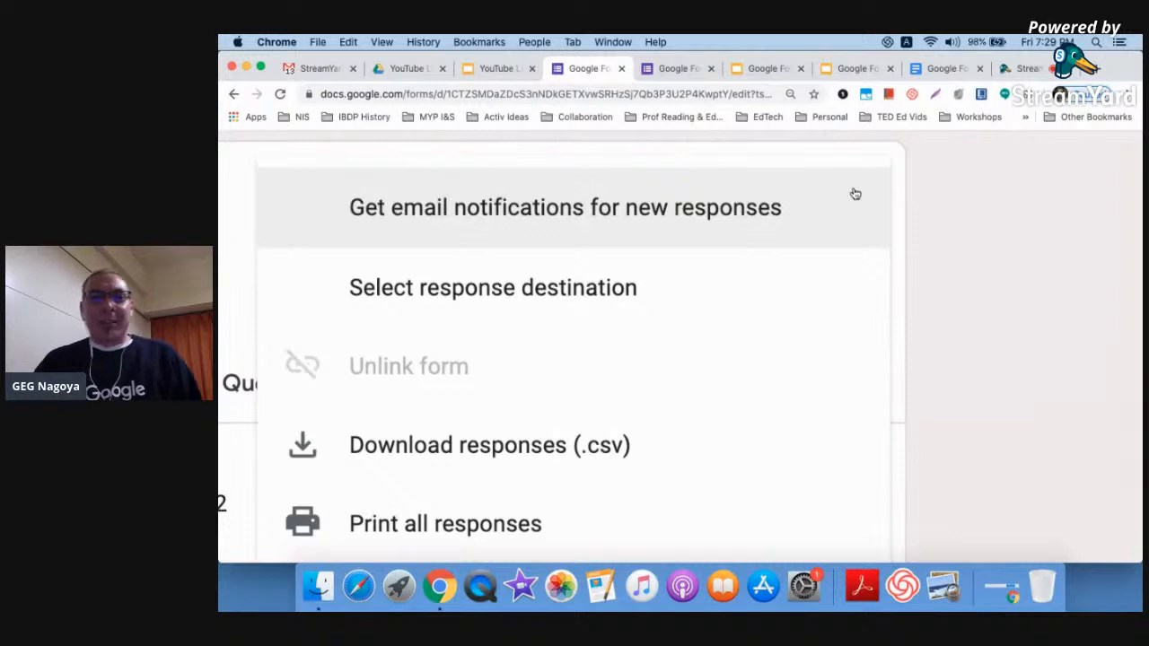
{"action": "scroll", "coordinate": [855, 194], "scroll_direction": "down", "scroll_amount": 5}
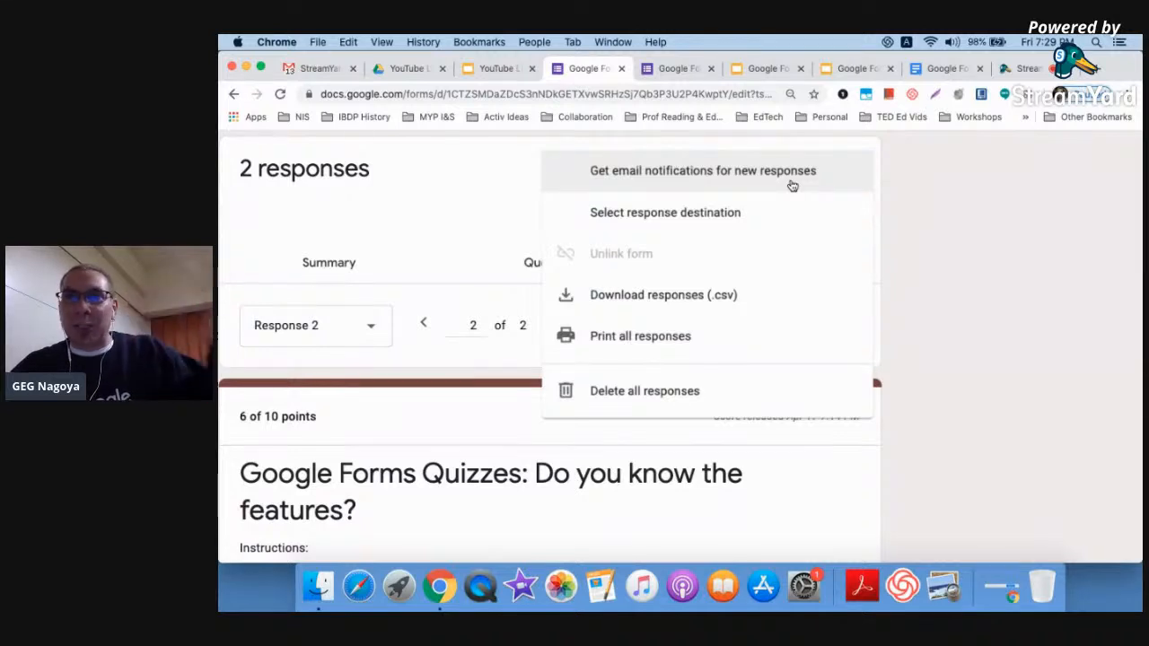
{"action": "key", "text": "super+minus"}
{"action": "key", "text": "super+minus"}
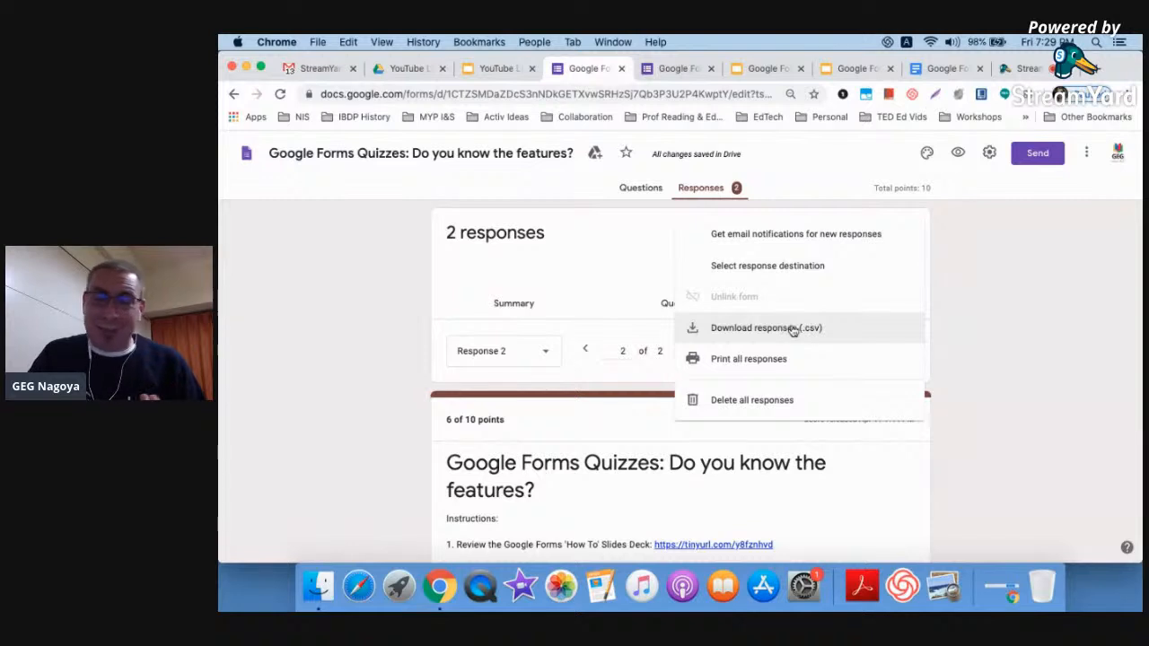
{"action": "left_click", "coordinate": [1005, 305]}
{"action": "scroll", "coordinate": [1005, 305], "scroll_direction": "up", "scroll_amount": 5}
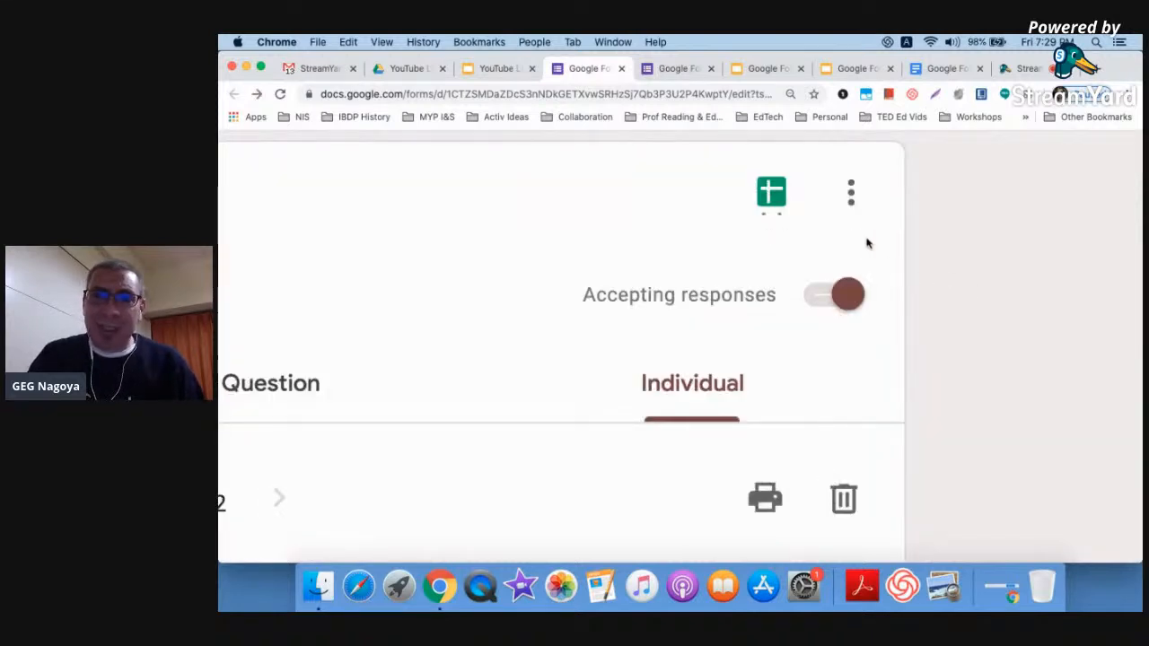
{"action": "scroll", "coordinate": [937, 260], "scroll_direction": "down", "scroll_amount": 5}
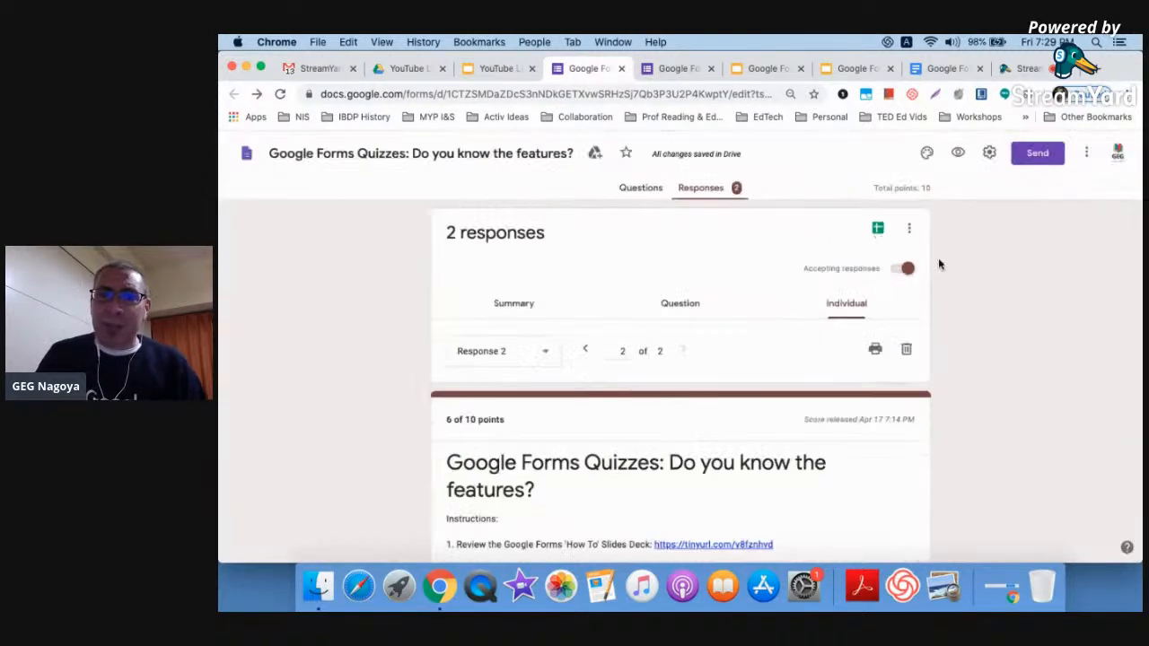
{"action": "left_click", "coordinate": [877, 229]}
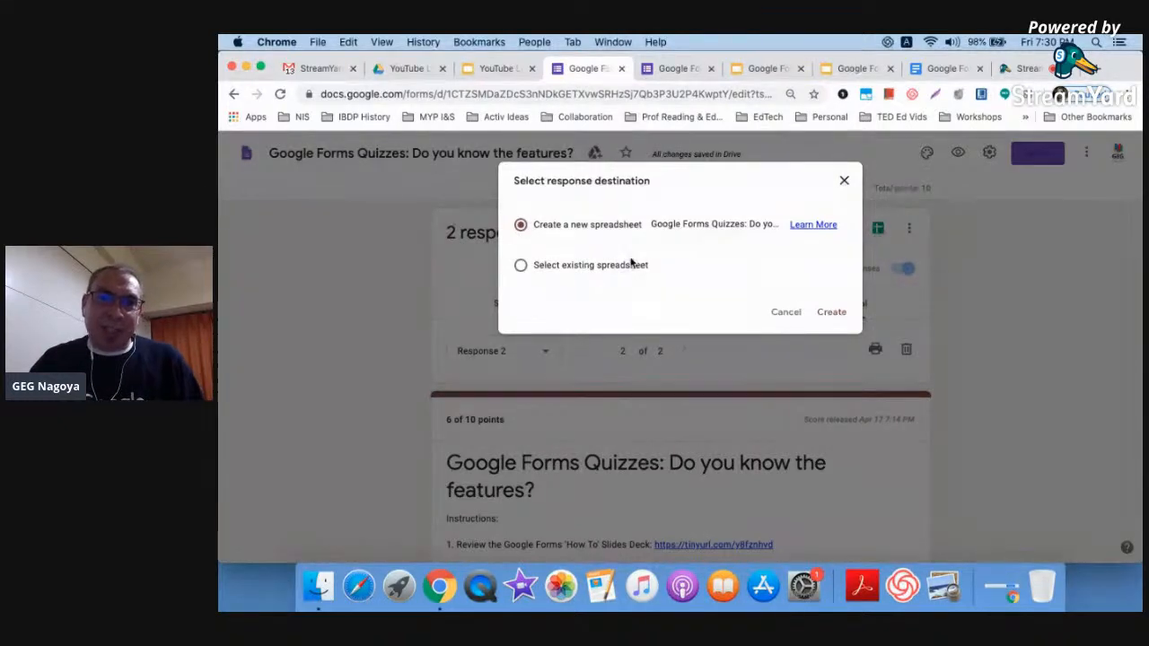
Create a new spreadsheet linked to the quiz responses
{"action": "scroll", "coordinate": [636, 256], "scroll_direction": "up", "scroll_amount": 5}
{"action": "scroll", "coordinate": [636, 256], "scroll_direction": "down", "scroll_amount": 5}
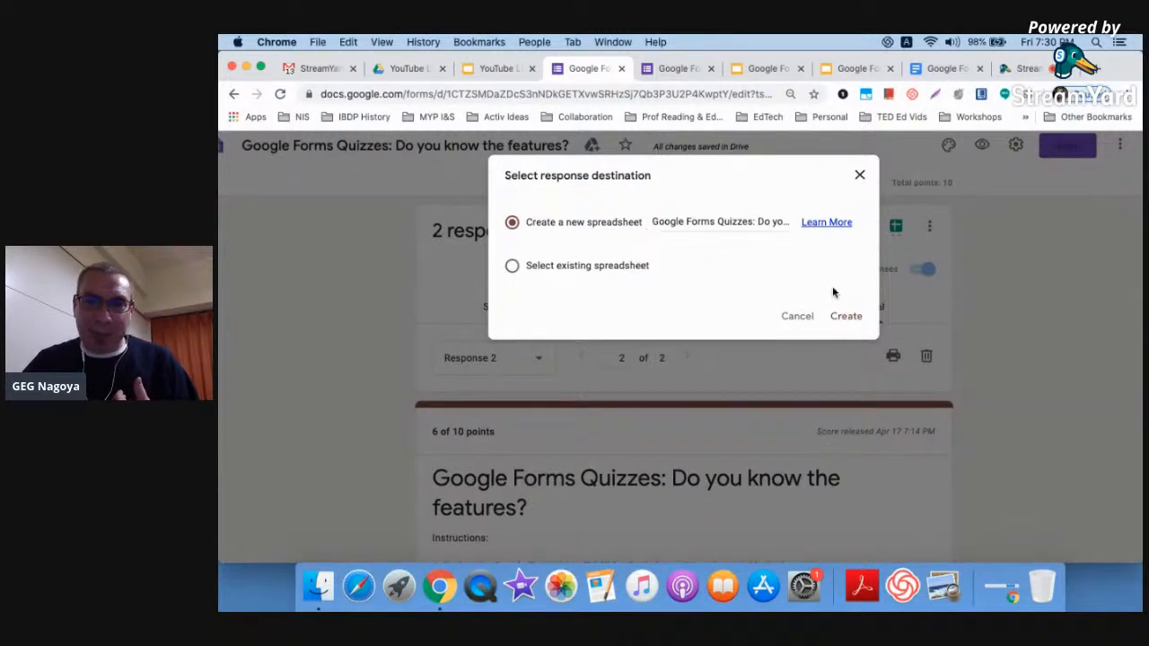
{"action": "left_click", "coordinate": [846, 317]}
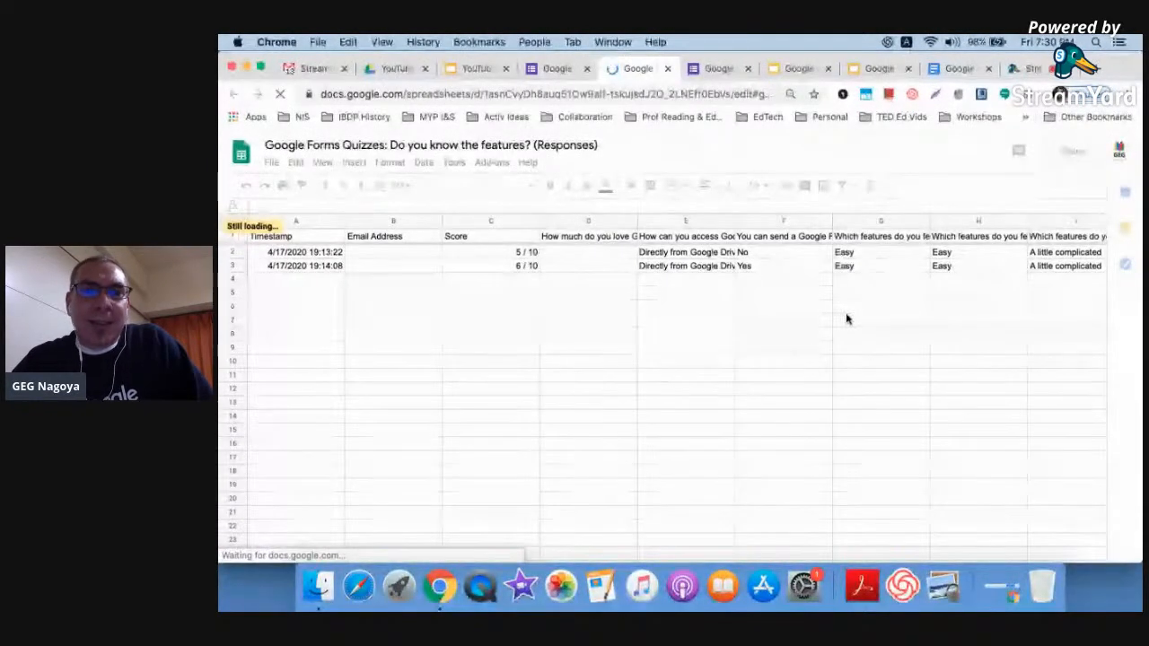
Check the 5/10 and 6/10 scores in C2 and C3, then return to the Google Forms tab
{"action": "left_click", "coordinate": [505, 255]}
{"action": "left_click", "coordinate": [505, 269]}
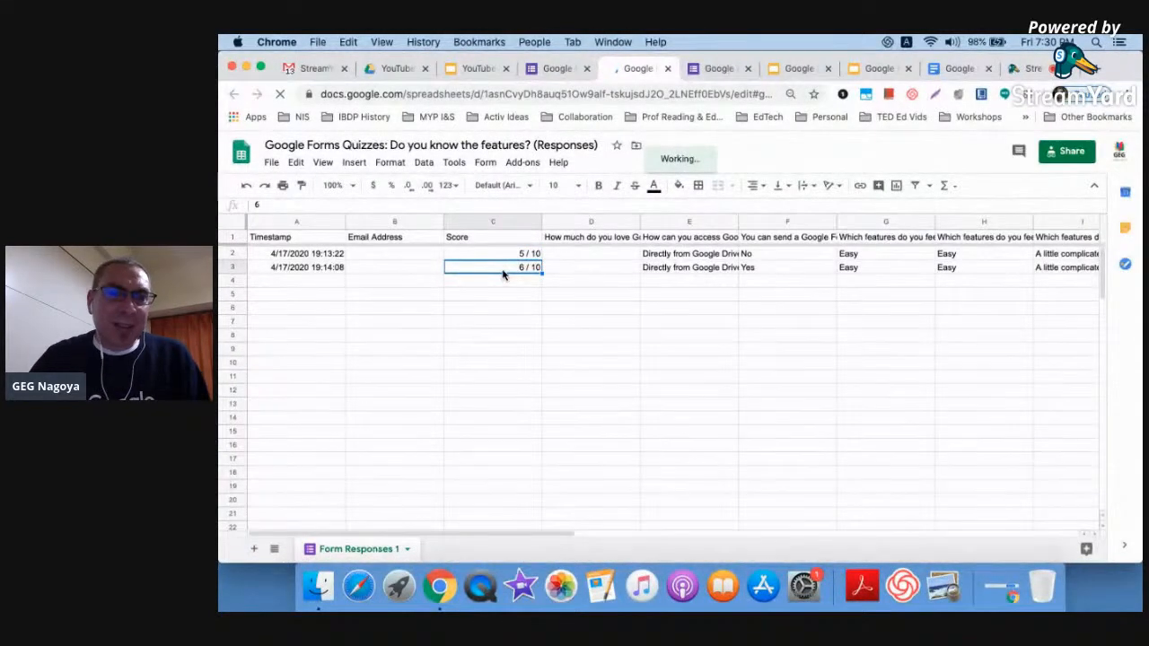
{"action": "left_click", "coordinate": [406, 549]}
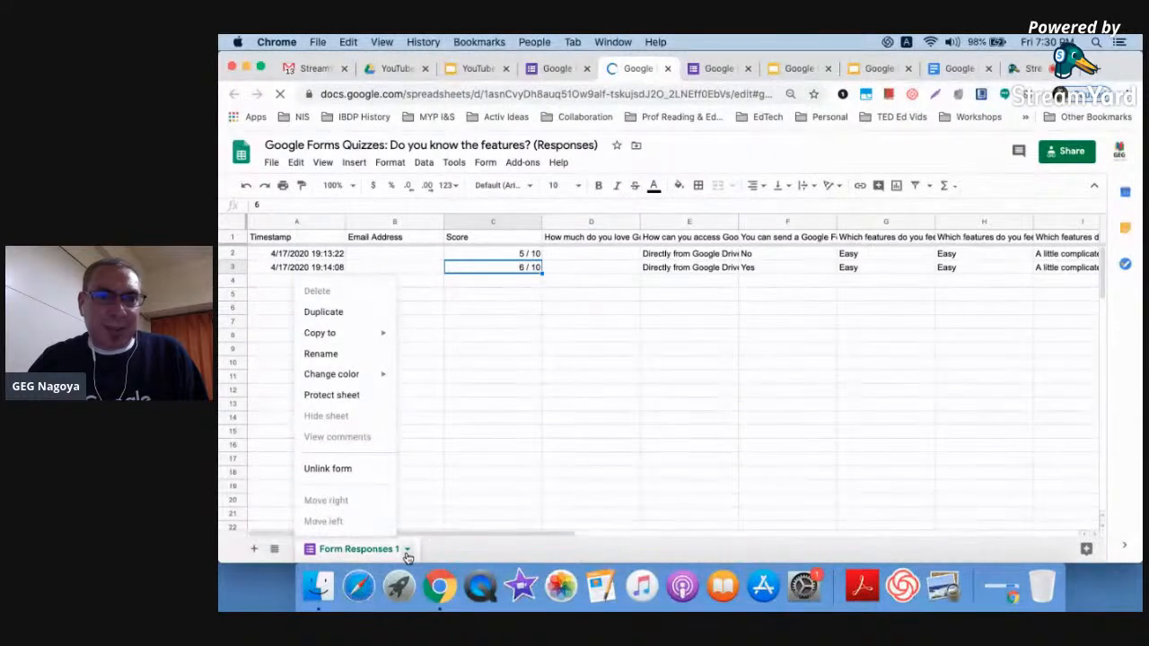
{"action": "left_click", "coordinate": [530, 337]}
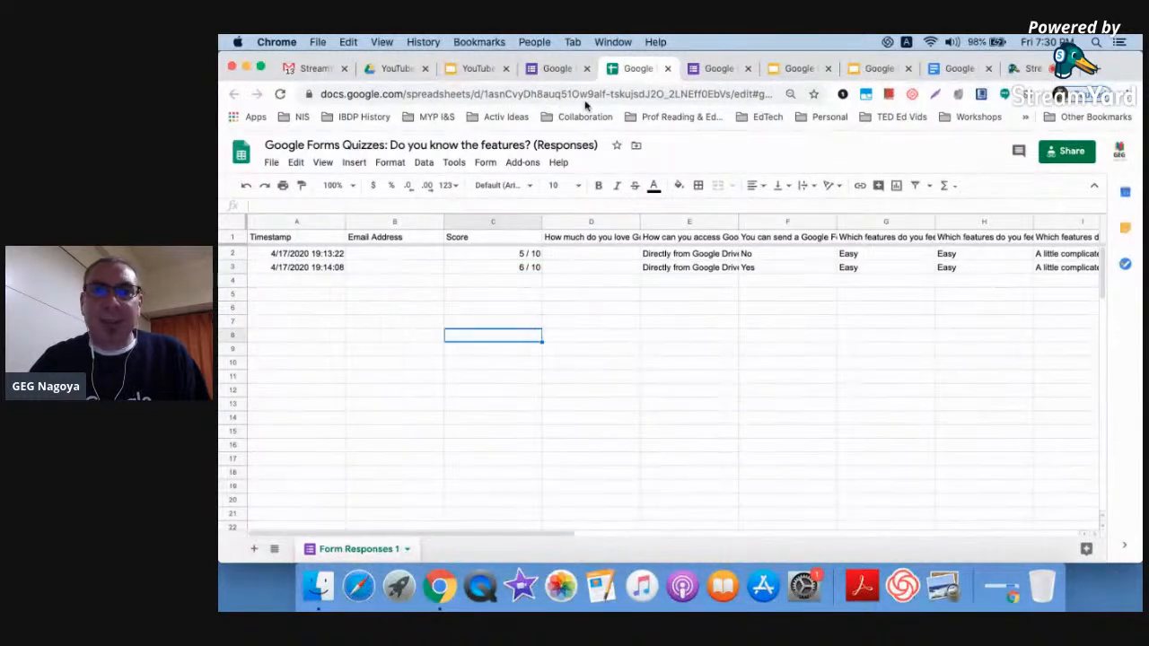
{"action": "left_click", "coordinate": [550, 70]}
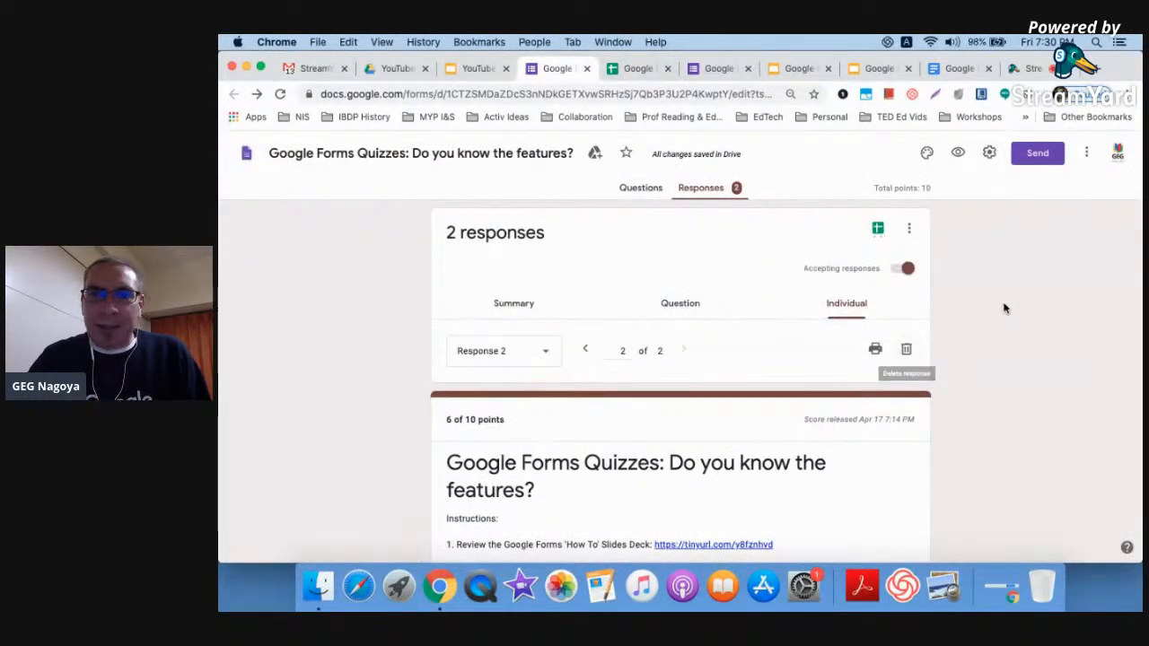
Open and cancel the form Settings twice, glance at the More menu, then return to the Google Sheets responses tab
{"action": "left_click", "coordinate": [988, 152]}
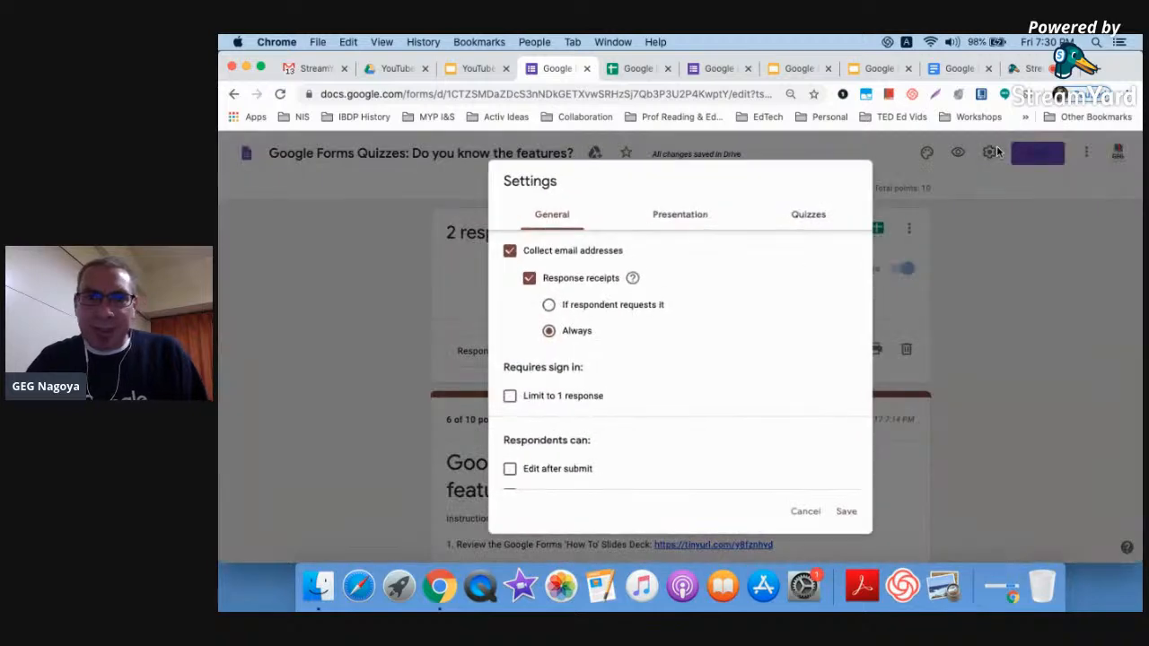
{"action": "left_click", "coordinate": [952, 297]}
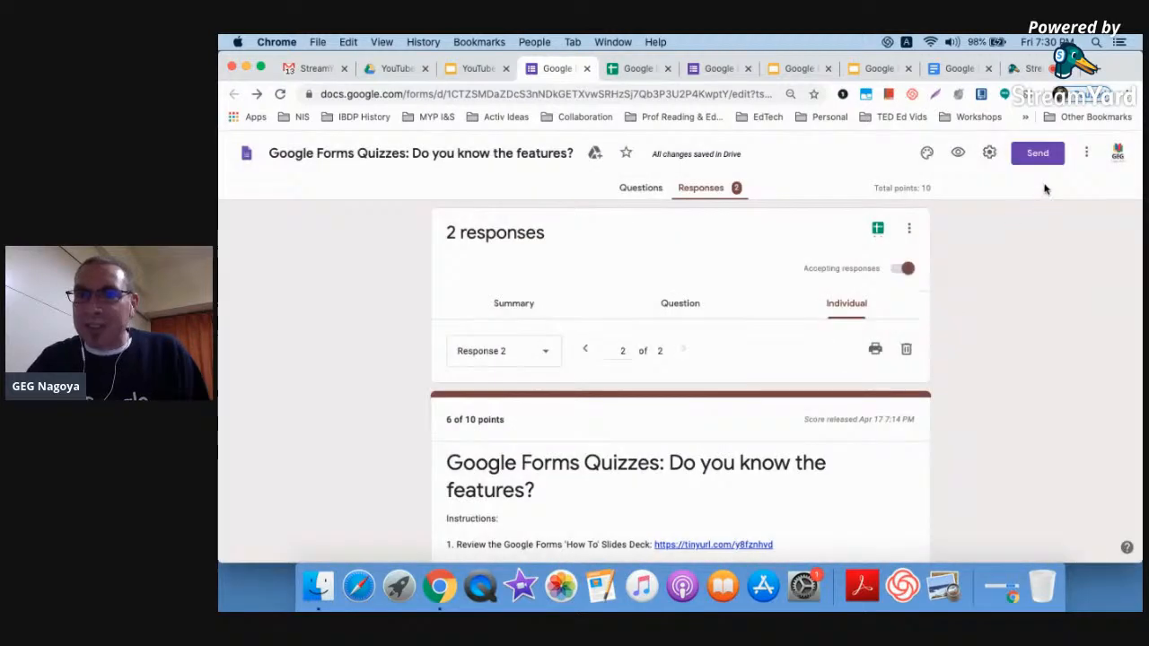
{"action": "left_click", "coordinate": [989, 153]}
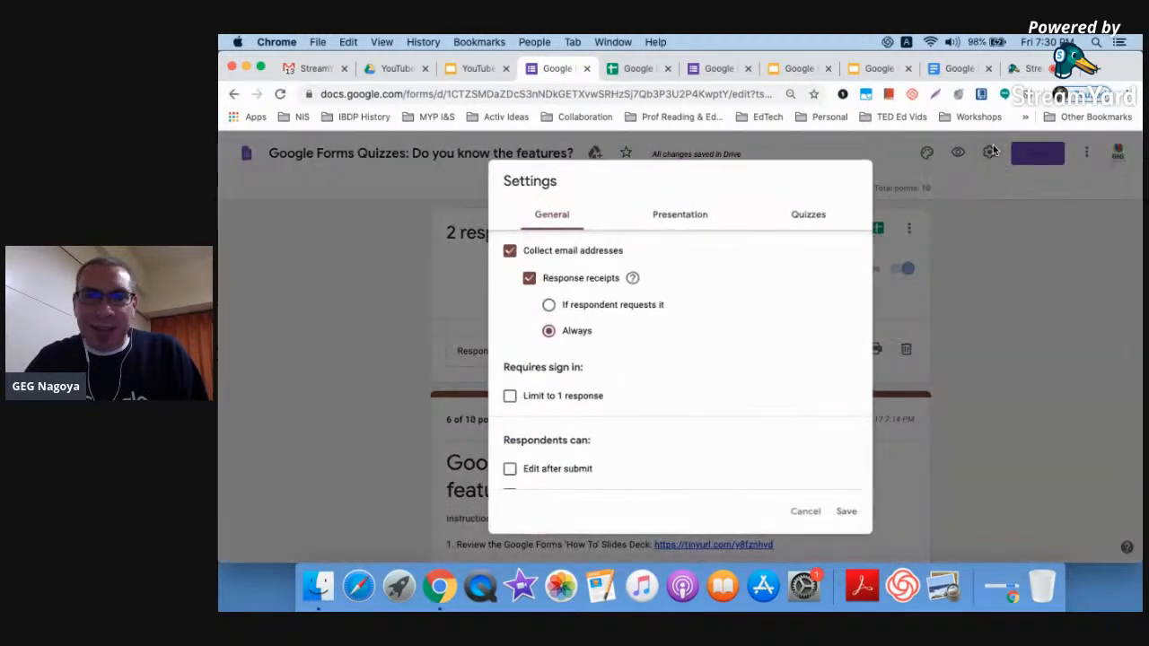
{"action": "left_click", "coordinate": [983, 262]}
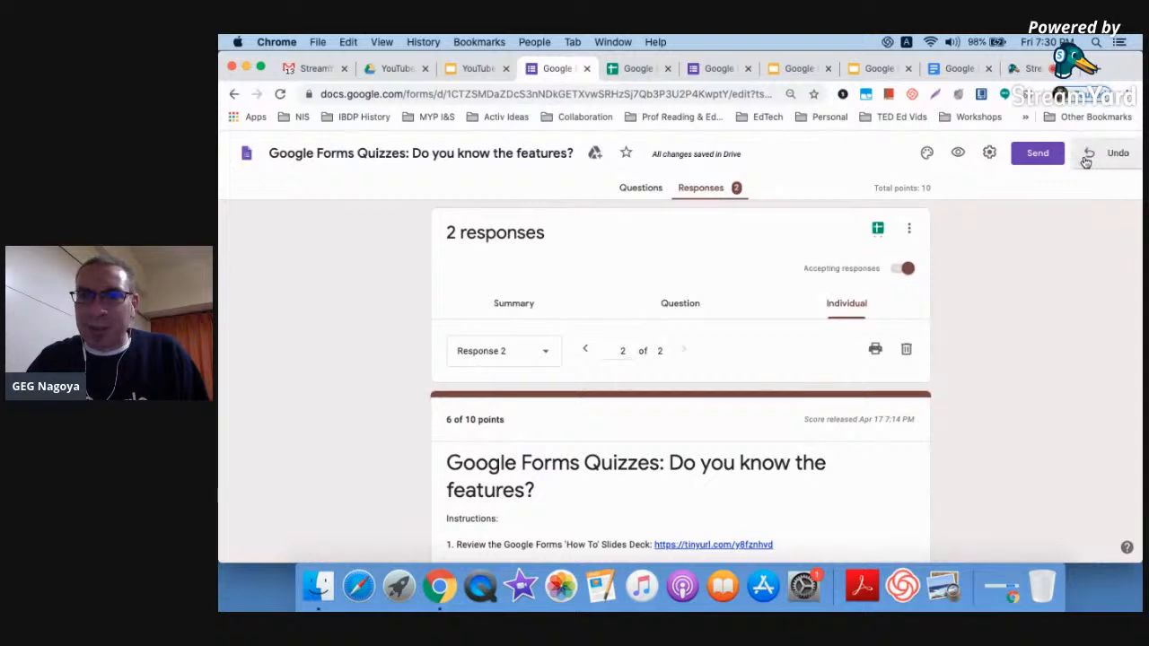
{"action": "left_click", "coordinate": [1086, 153]}
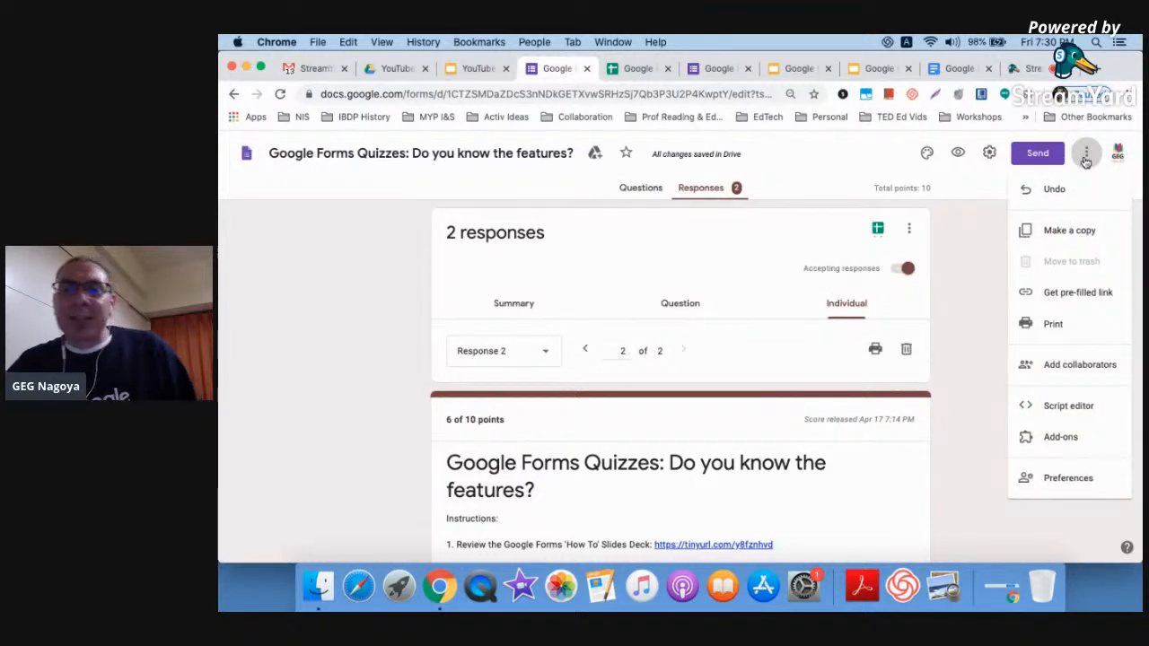
{"action": "left_click", "coordinate": [644, 68]}
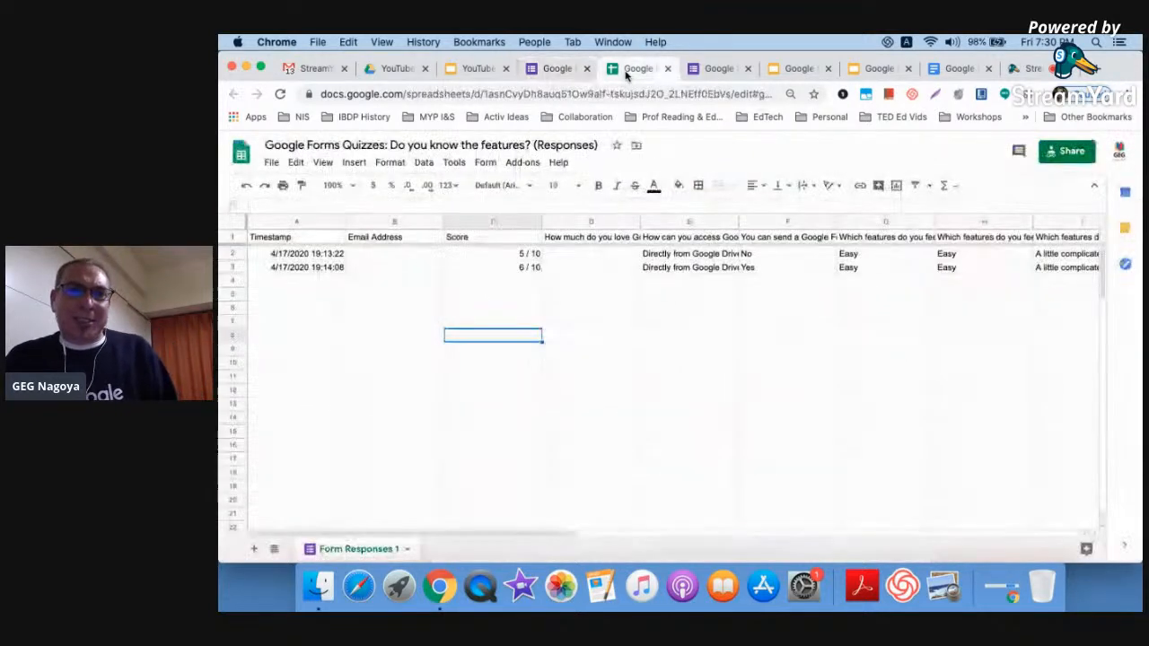
{"action": "scroll", "coordinate": [676, 379], "scroll_direction": "right", "scroll_amount": 5}
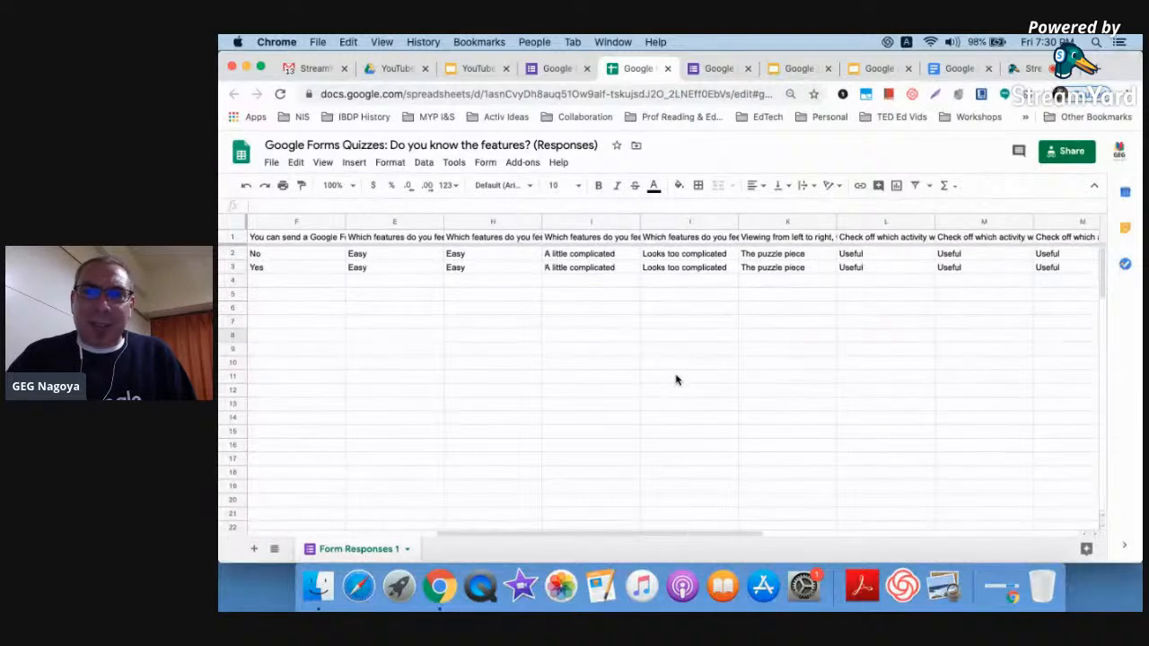
{"action": "scroll", "coordinate": [676, 379], "scroll_direction": "right", "scroll_amount": 5}
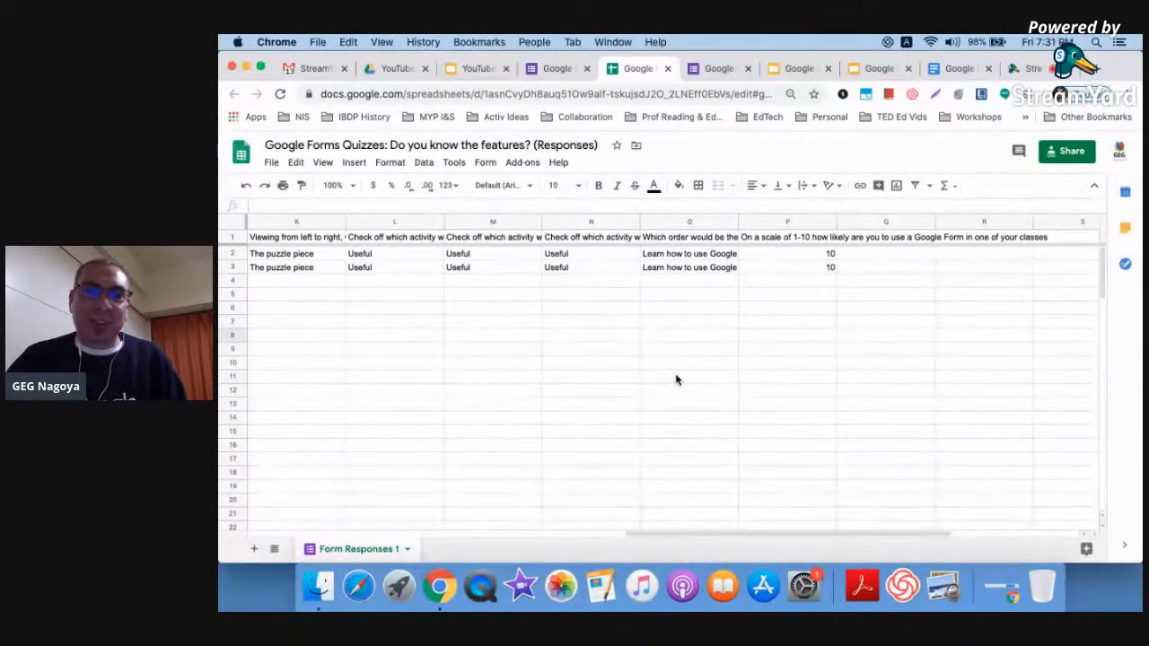
{"action": "scroll", "coordinate": [675, 379], "scroll_direction": "left", "scroll_amount": 3}
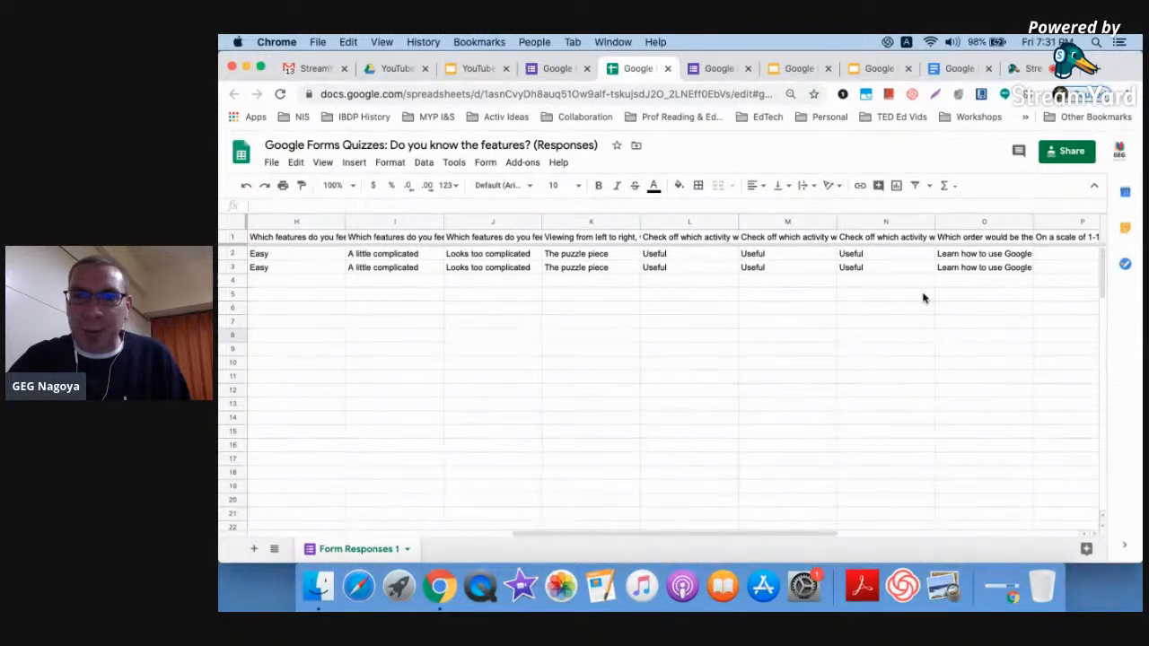
{"action": "scroll", "coordinate": [890, 346], "scroll_direction": "left", "scroll_amount": 6}
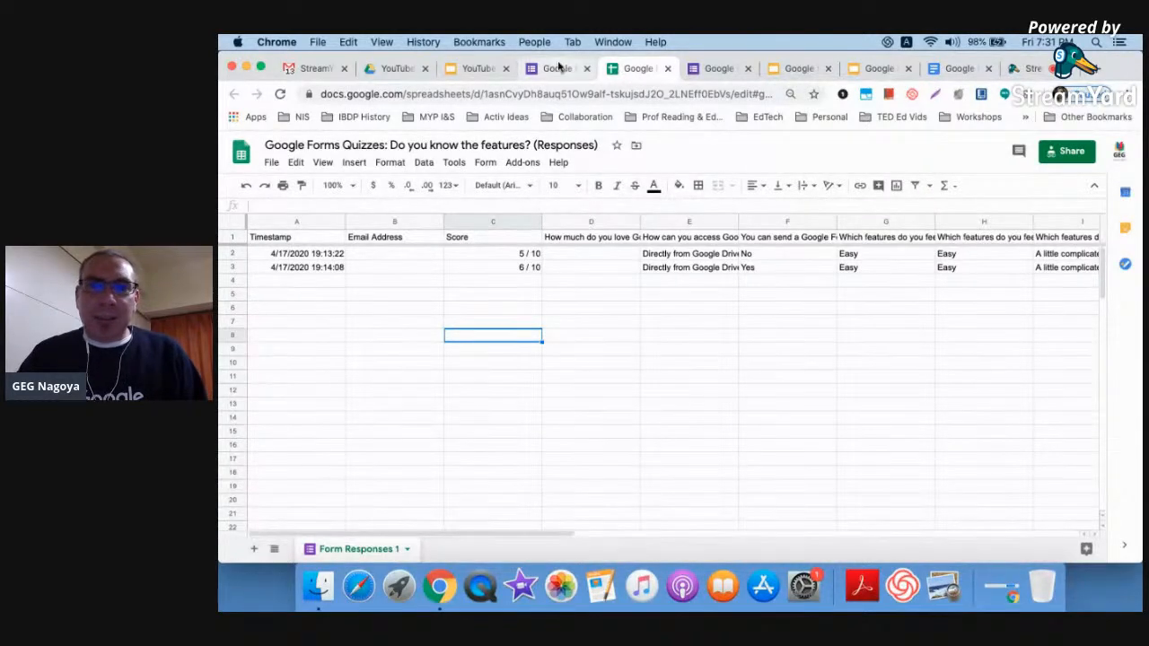
{"action": "left_click", "coordinate": [562, 66]}
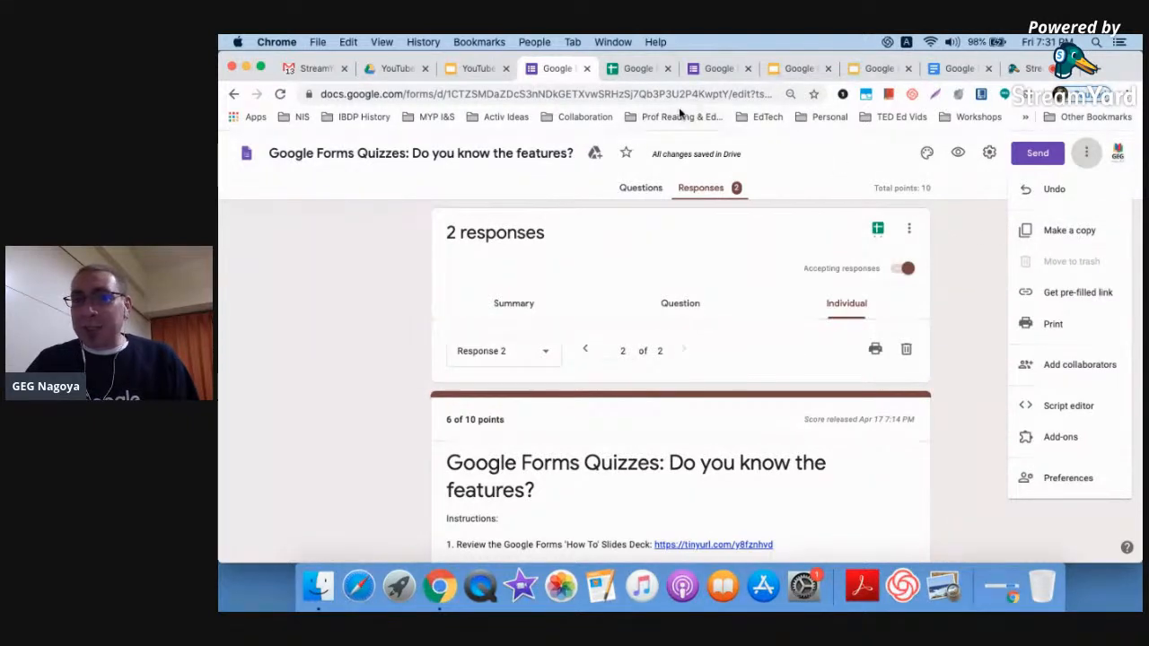
{"action": "left_click", "coordinate": [913, 227]}
{"action": "left_click", "coordinate": [913, 227]}
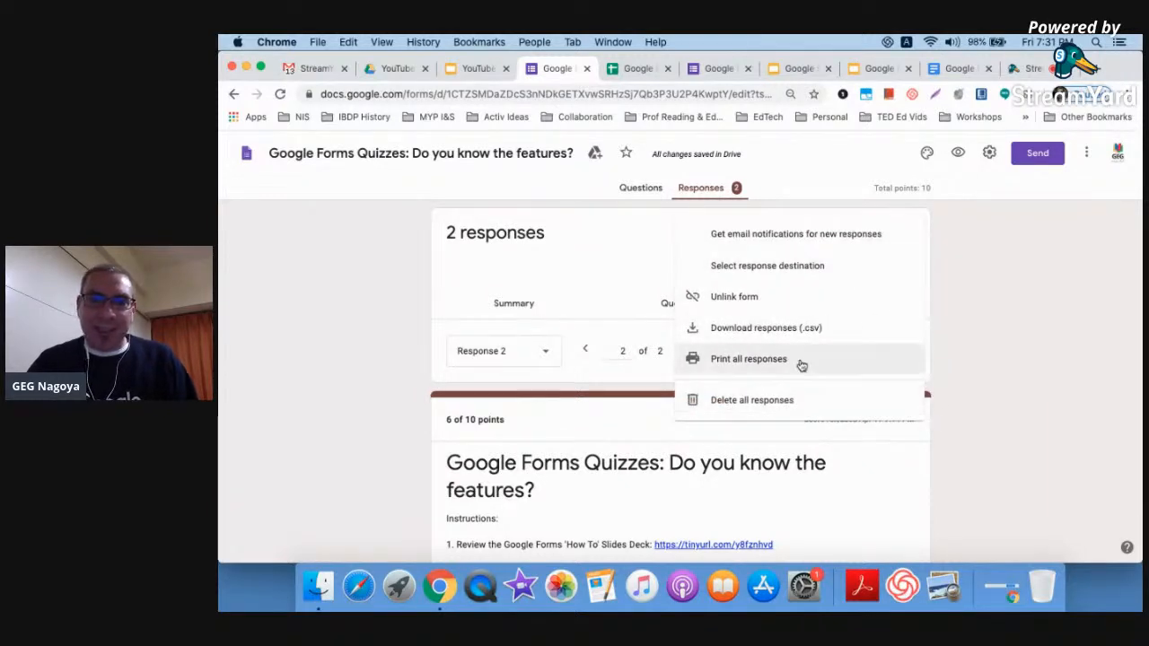
{"action": "scroll", "coordinate": [799, 364], "scroll_direction": "up", "scroll_amount": 5}
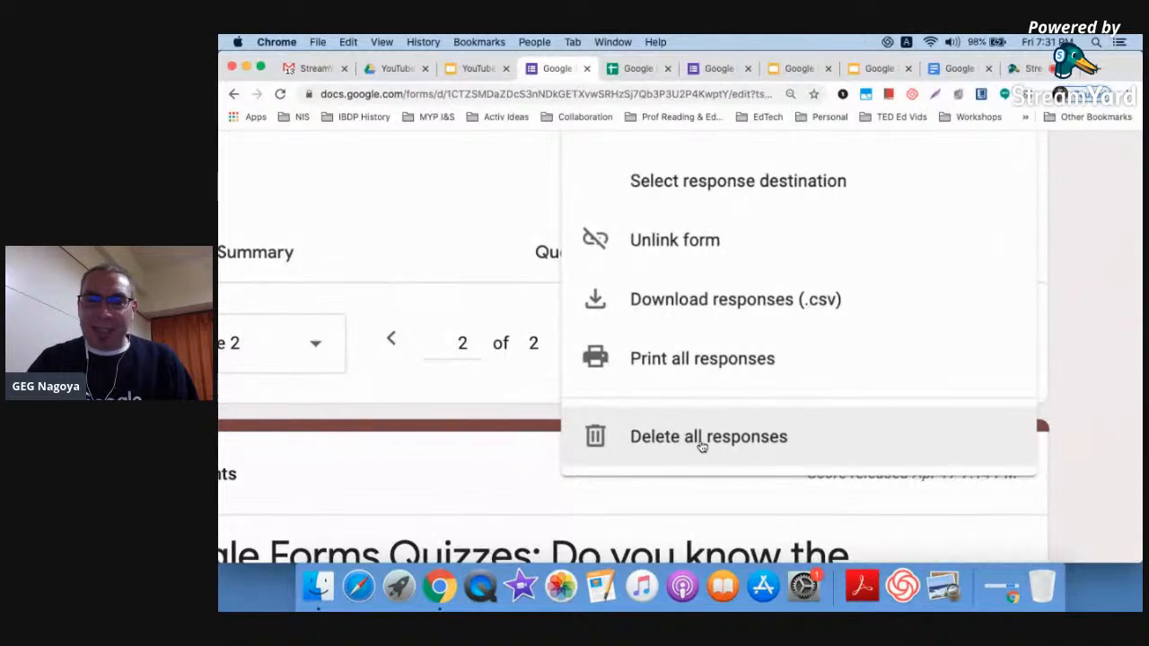
{"action": "scroll", "coordinate": [701, 446], "scroll_direction": "down", "scroll_amount": 5}
{"action": "left_click", "coordinate": [1059, 185]}
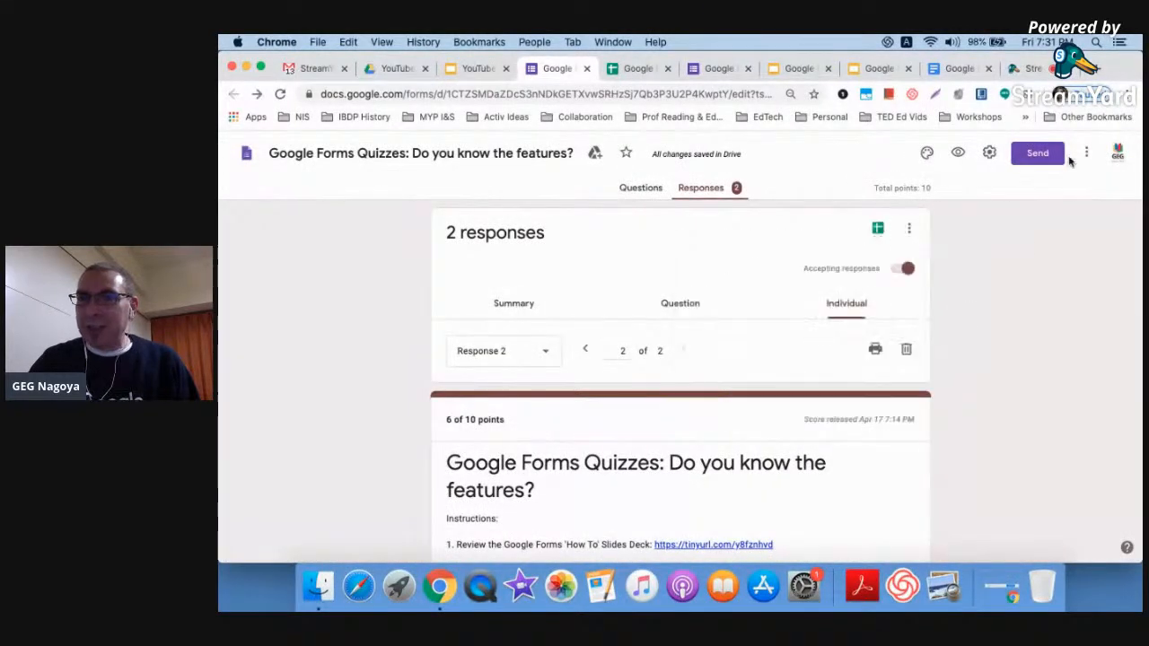
{"action": "left_click", "coordinate": [1086, 154]}
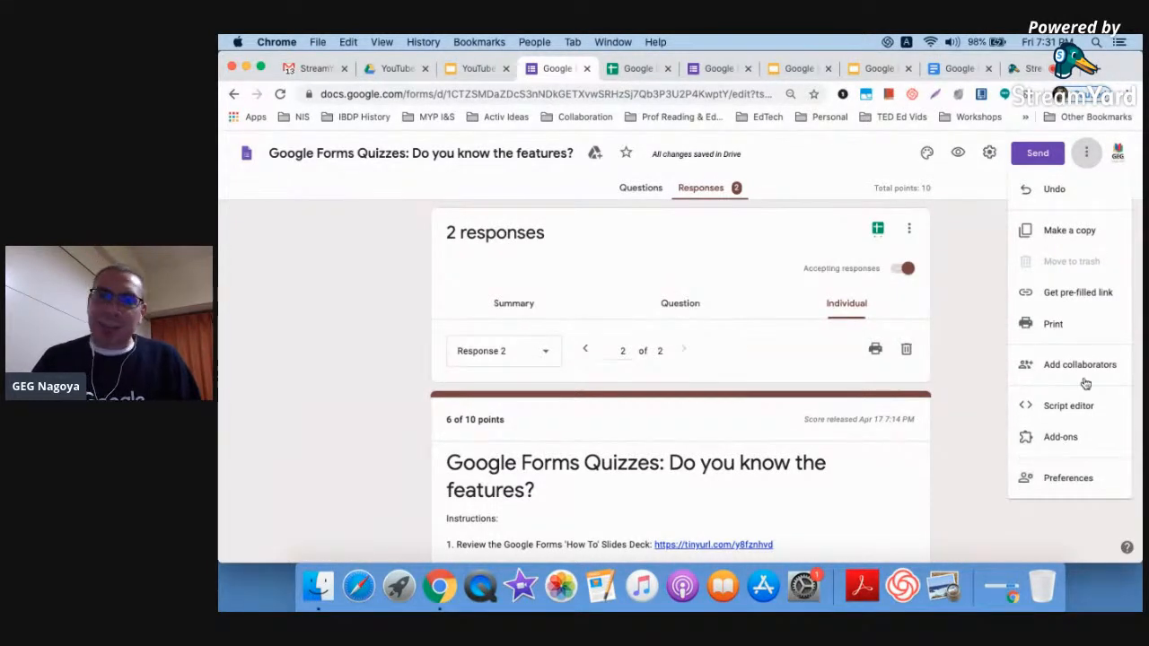
{"action": "left_click", "coordinate": [985, 297]}
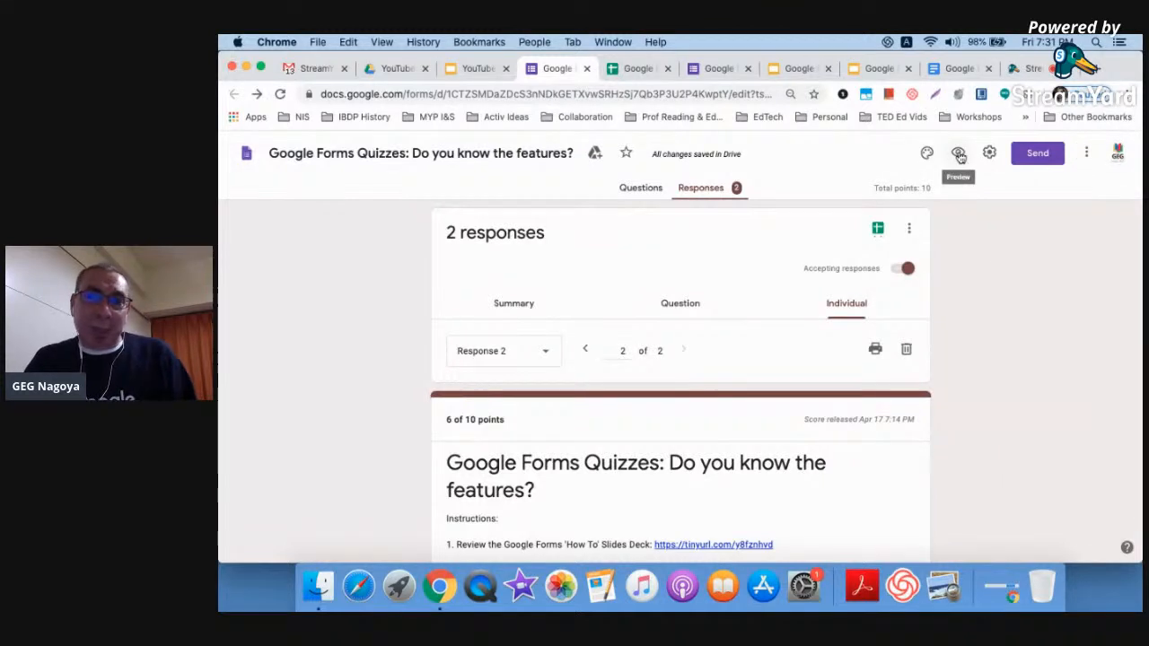
{"action": "scroll", "coordinate": [958, 157], "scroll_direction": "up", "scroll_amount": 3}
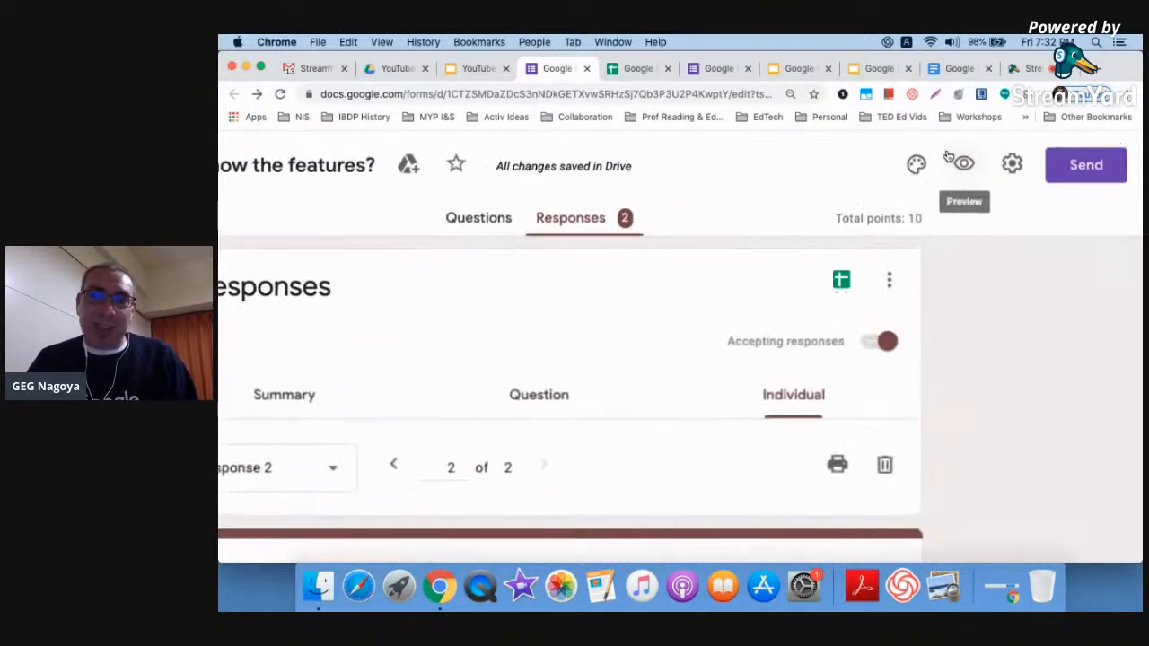
Open a live preview of the quiz and scroll through its first page
{"action": "right_click", "coordinate": [904, 256]}
{"action": "left_click", "coordinate": [963, 166]}
{"action": "left_click", "coordinate": [964, 165]}
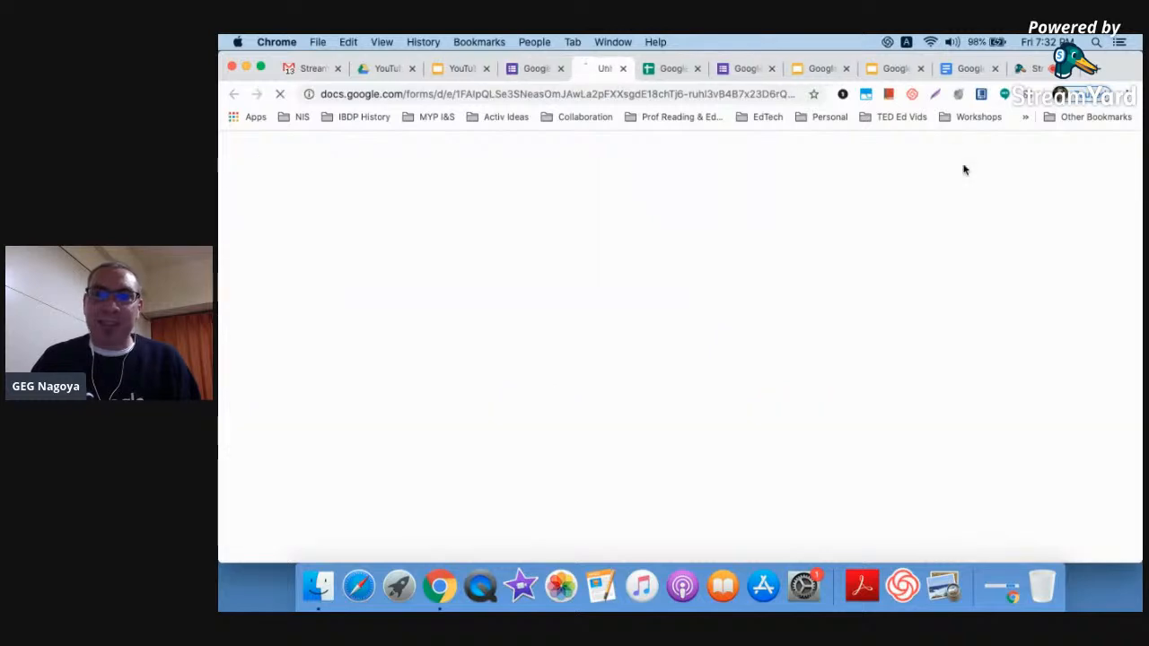
{"action": "scroll", "coordinate": [727, 333], "scroll_direction": "down", "scroll_amount": 3}
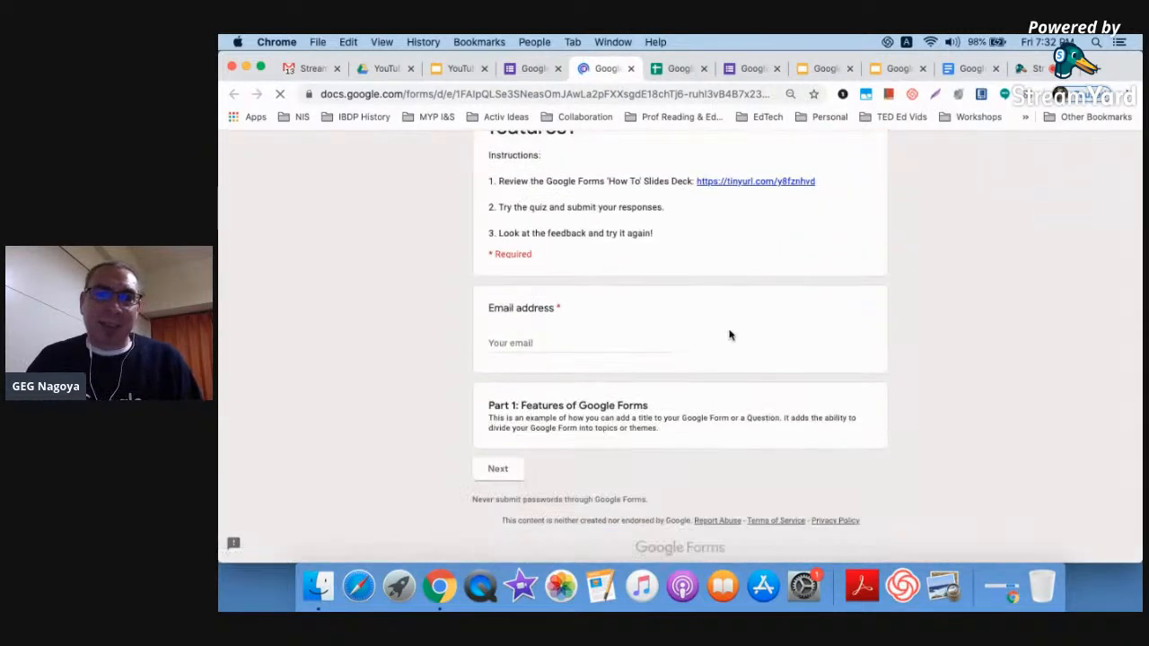
{"action": "scroll", "coordinate": [728, 333], "scroll_direction": "up", "scroll_amount": 3}
{"action": "scroll", "coordinate": [729, 334], "scroll_direction": "down", "scroll_amount": 3}
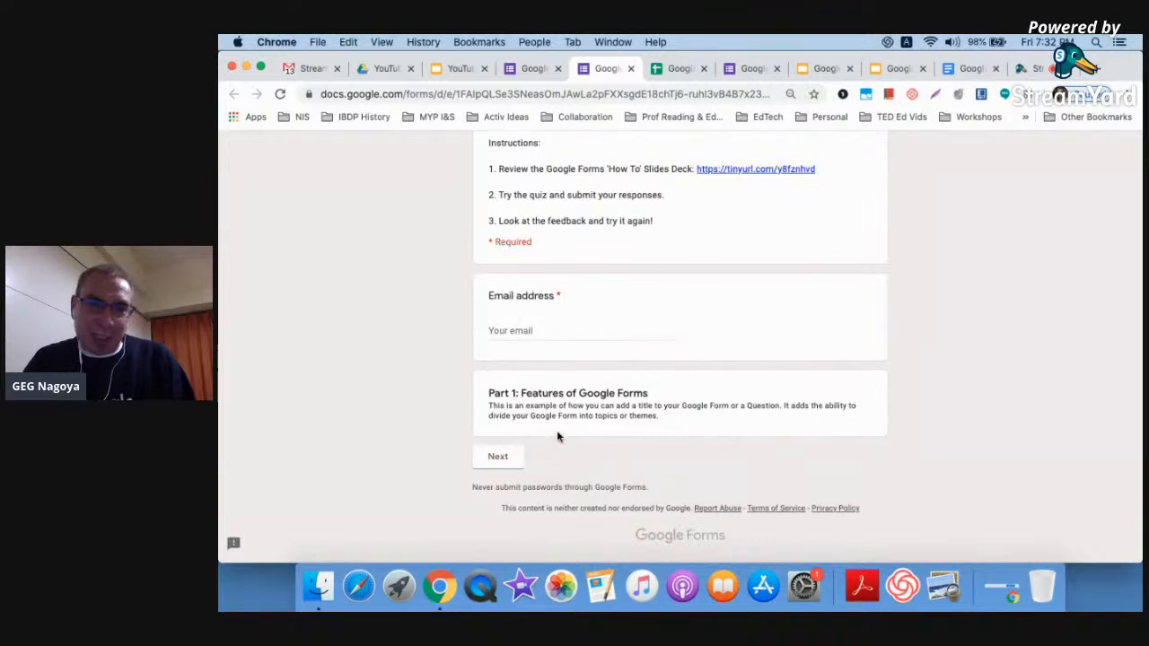
Fill the Email field with the suggested address, continue to the quiz questions, then return to the form editor
{"action": "left_click", "coordinate": [567, 330]}
{"action": "type", "text": "natha"}
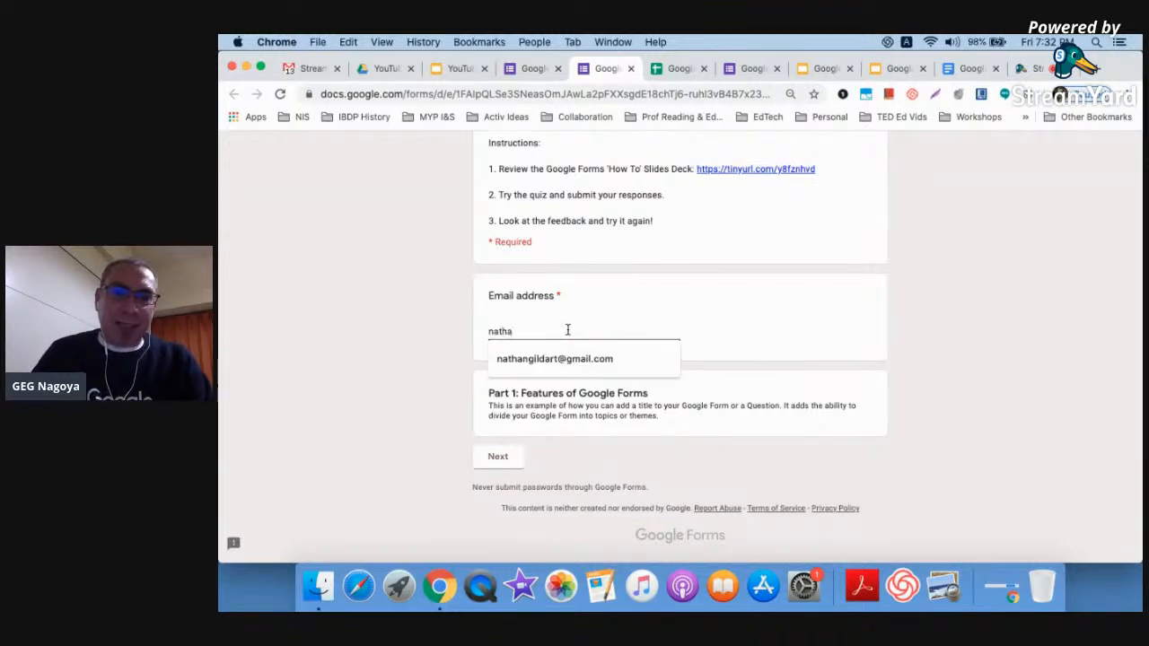
{"action": "left_click", "coordinate": [547, 359]}
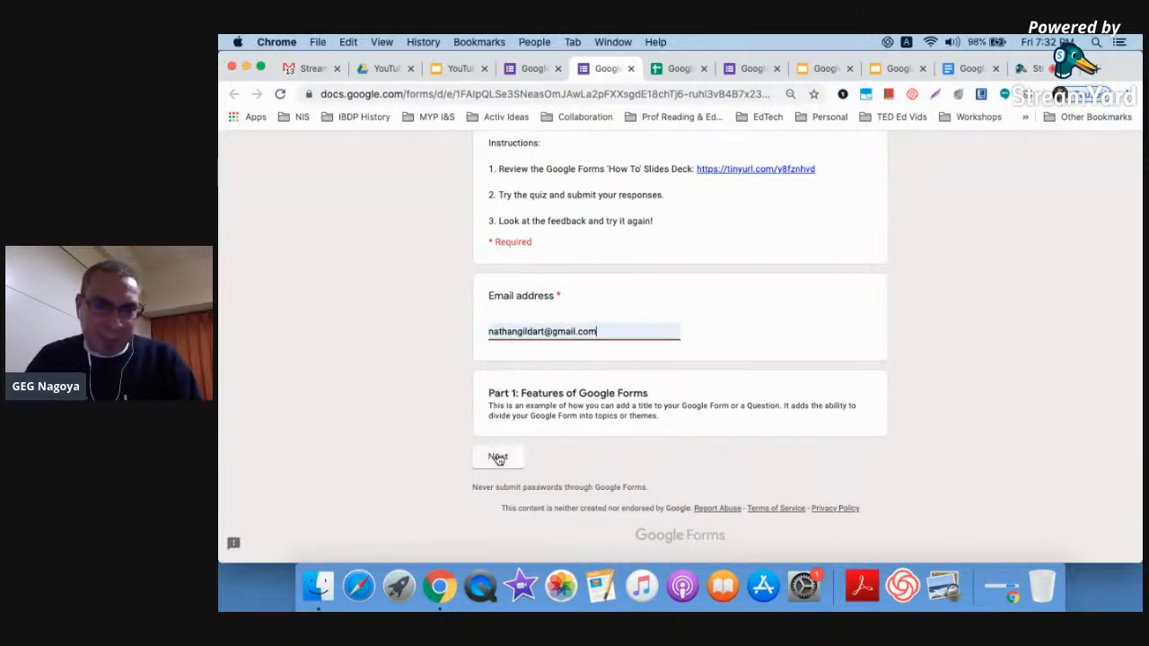
{"action": "left_click", "coordinate": [497, 455]}
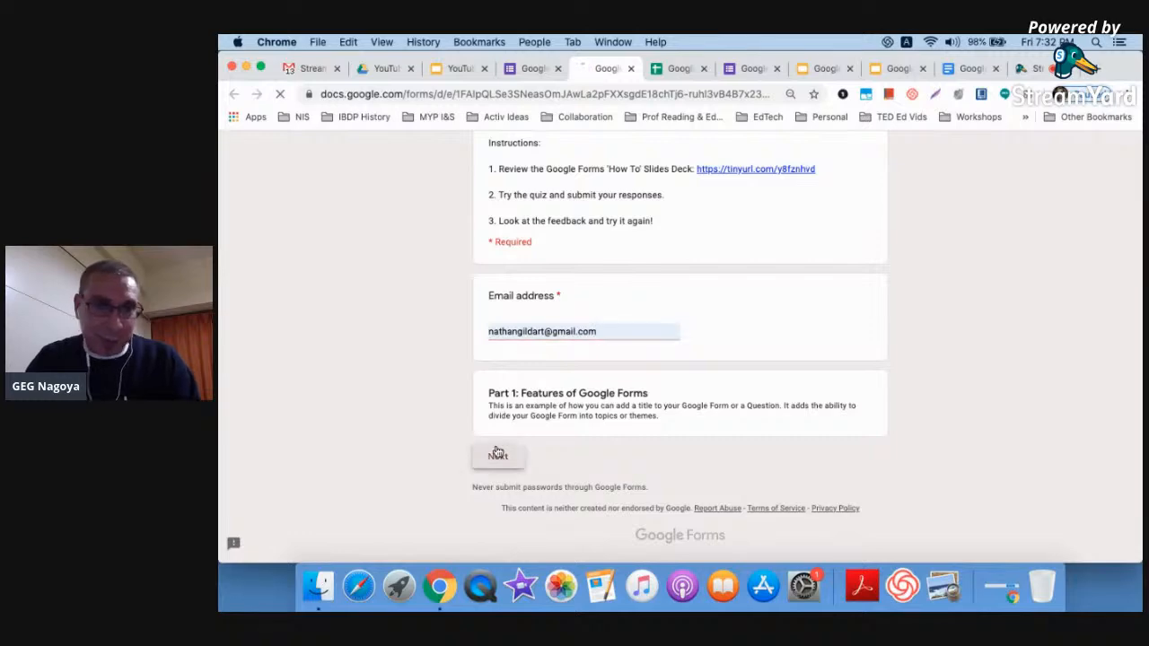
{"action": "scroll", "coordinate": [497, 455], "scroll_direction": "down", "scroll_amount": 10}
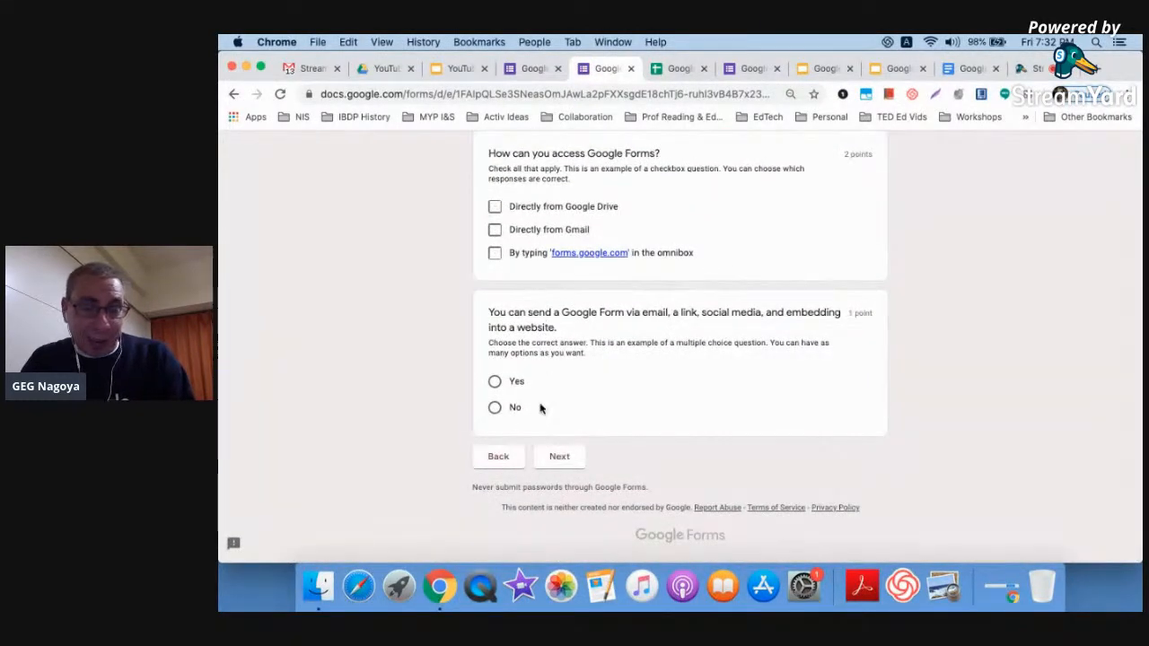
{"action": "scroll", "coordinate": [454, 356], "scroll_direction": "up", "scroll_amount": 5}
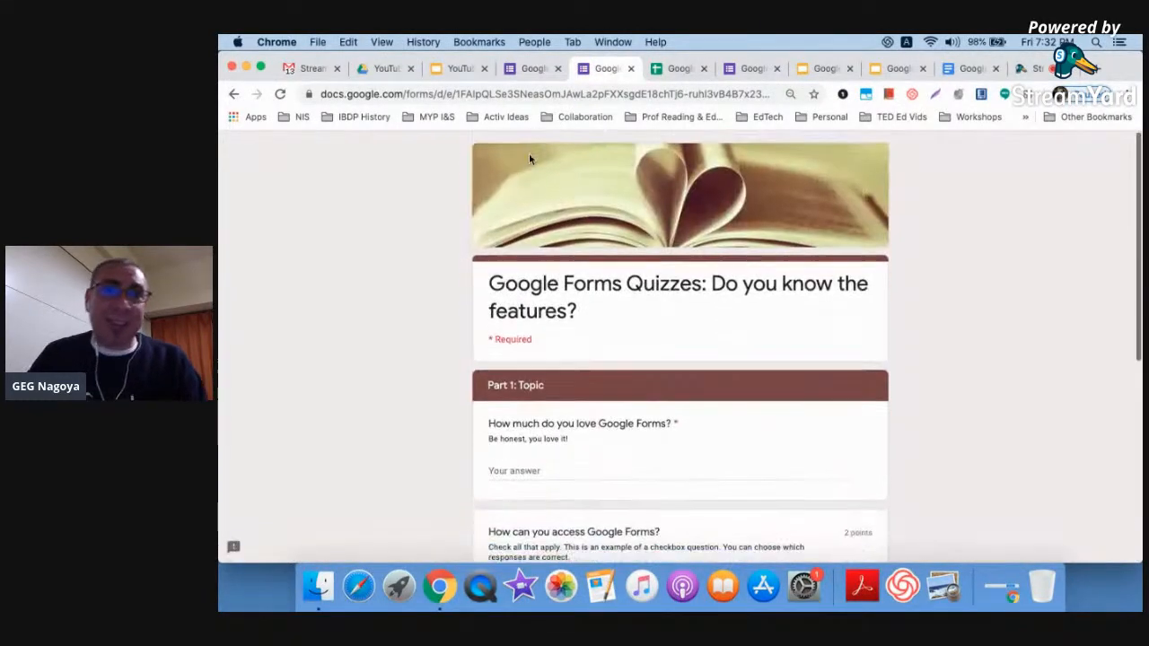
{"action": "left_click", "coordinate": [534, 70]}
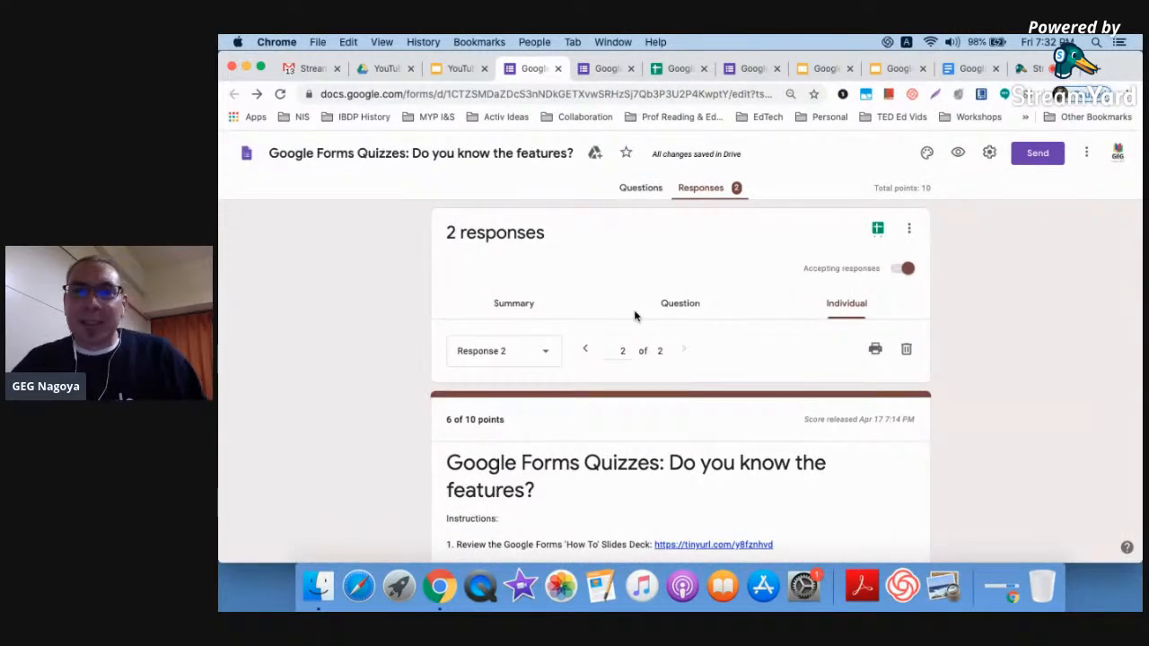
Look over the Theme options panel and close it unchanged, then switch to the 'Google Forms' Slides deck
{"action": "left_click", "coordinate": [926, 155]}
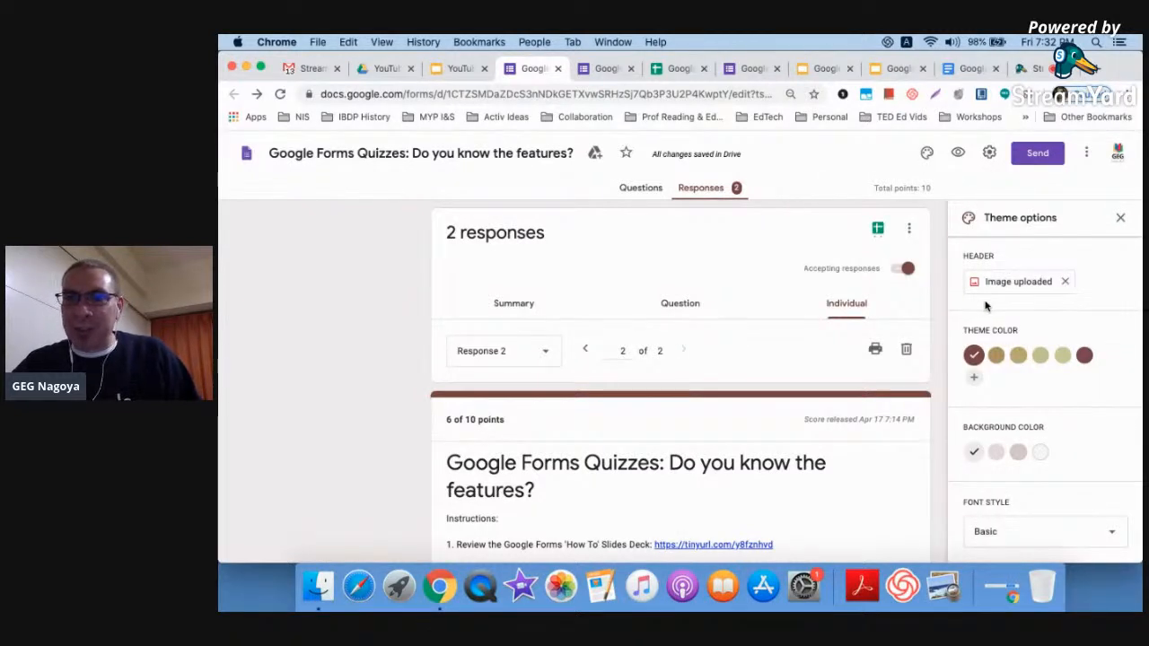
{"action": "scroll", "coordinate": [986, 307], "scroll_direction": "down", "scroll_amount": 1}
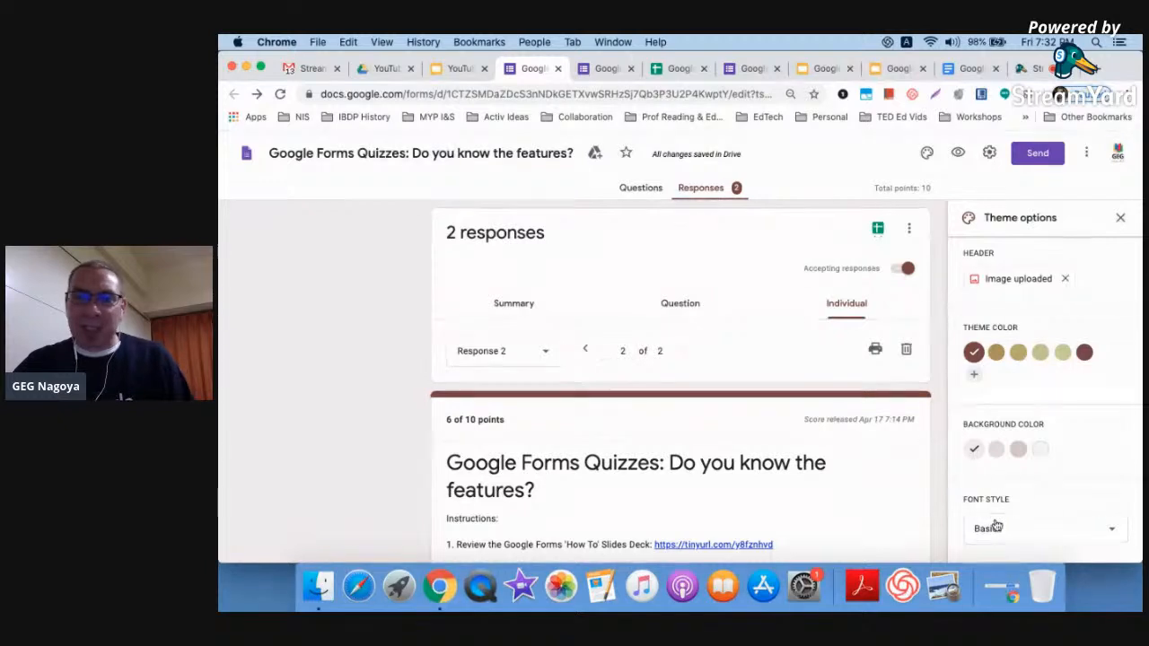
{"action": "left_click", "coordinate": [1120, 218]}
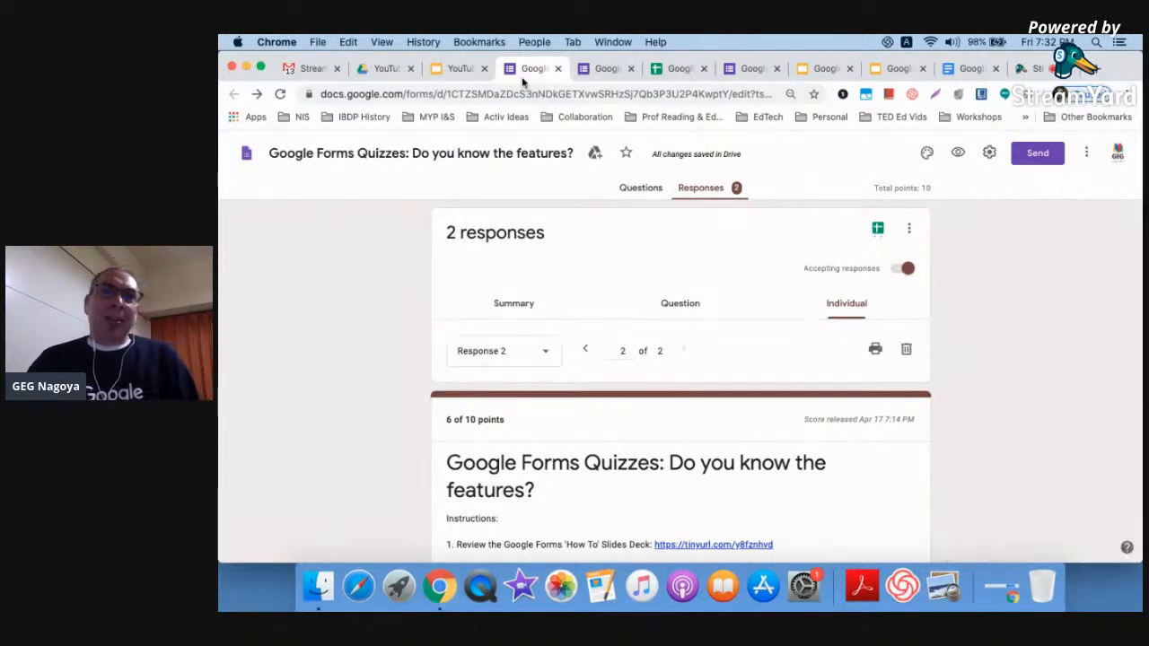
{"action": "left_click", "coordinate": [457, 69]}
{"action": "left_click", "coordinate": [824, 70]}
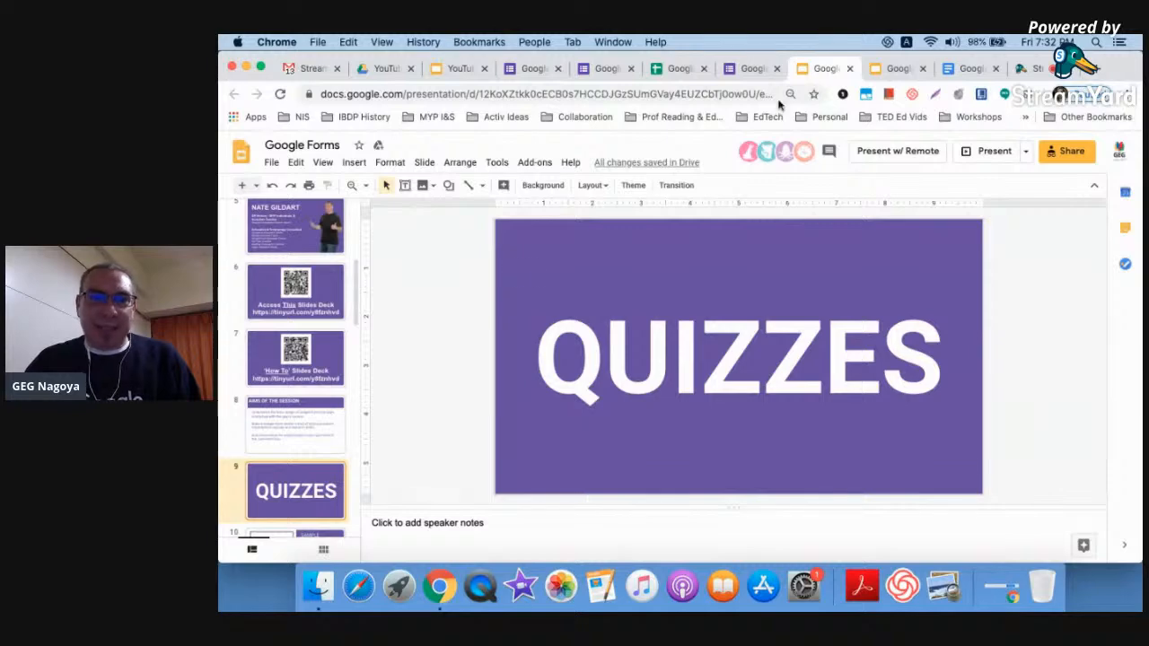
Present the 'Google Forms' deck full screen from slide 9 and advance to the Sample Quiz slide
{"action": "left_click", "coordinate": [978, 152]}
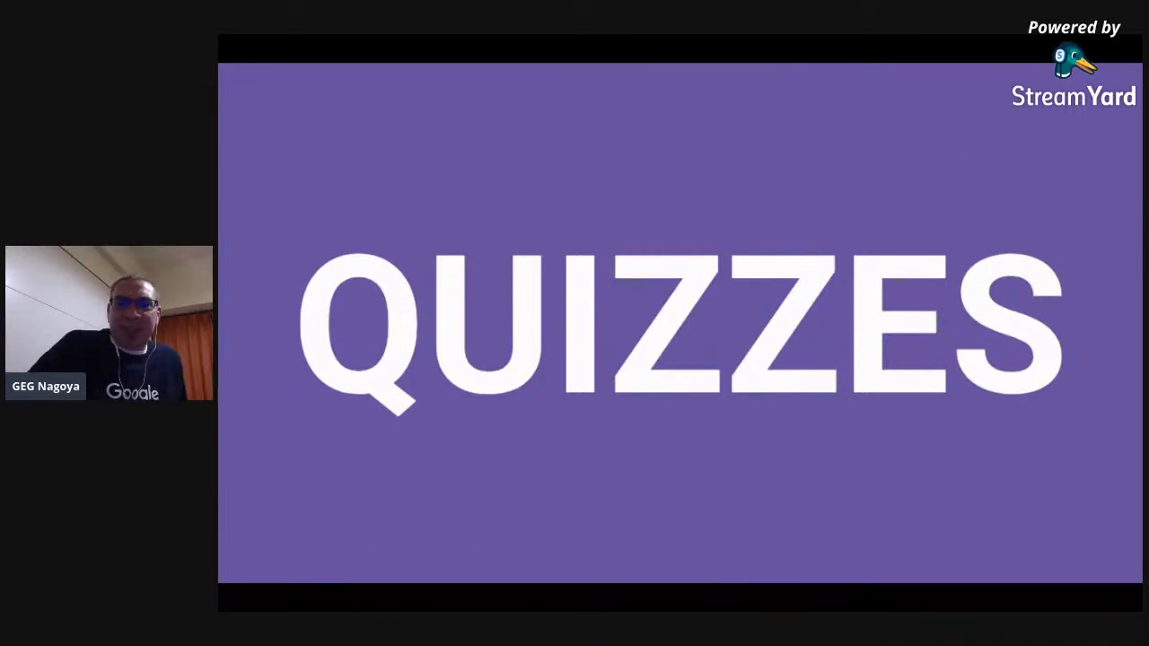
{"action": "key", "text": "Right"}
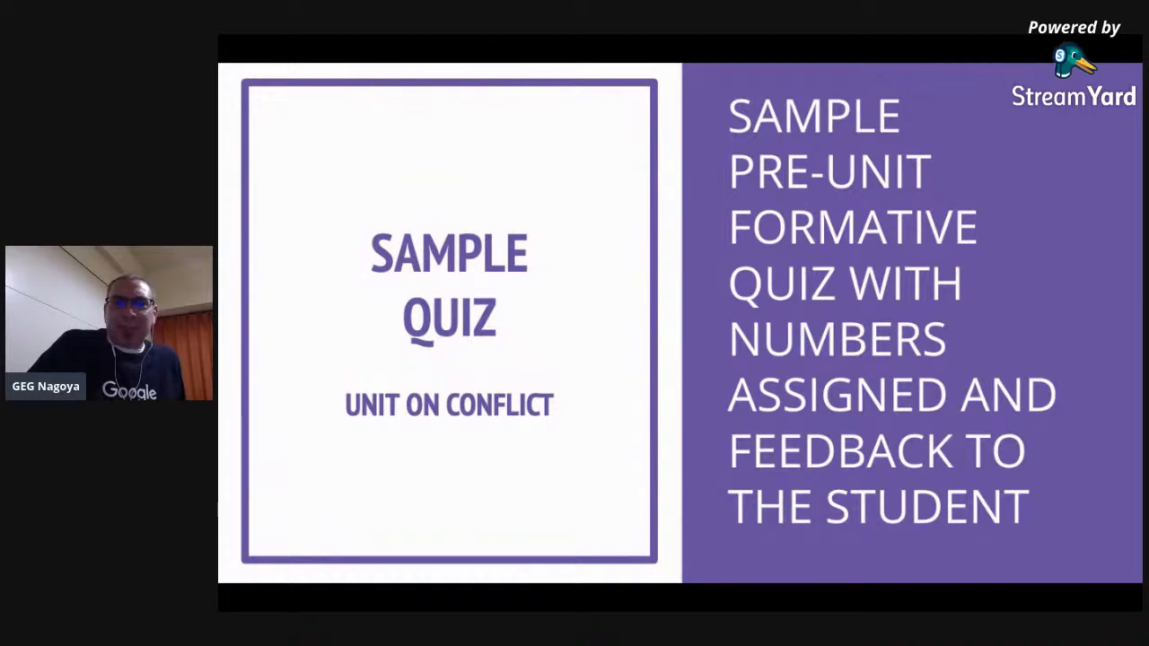